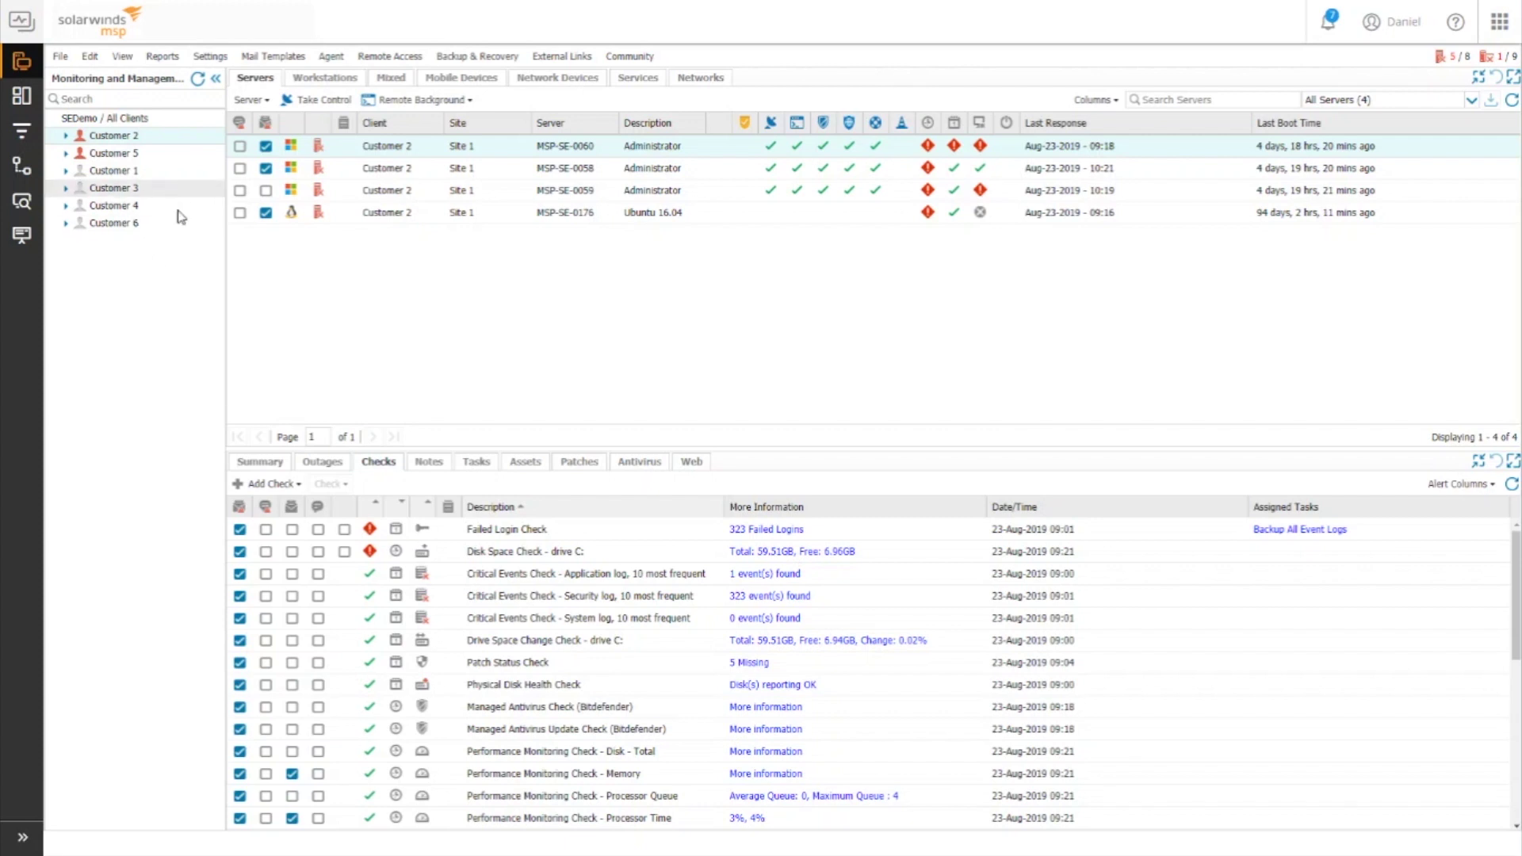
Expand Customer 2 in the client list and review the summary of server MSP-SE-0060.
click(65, 136)
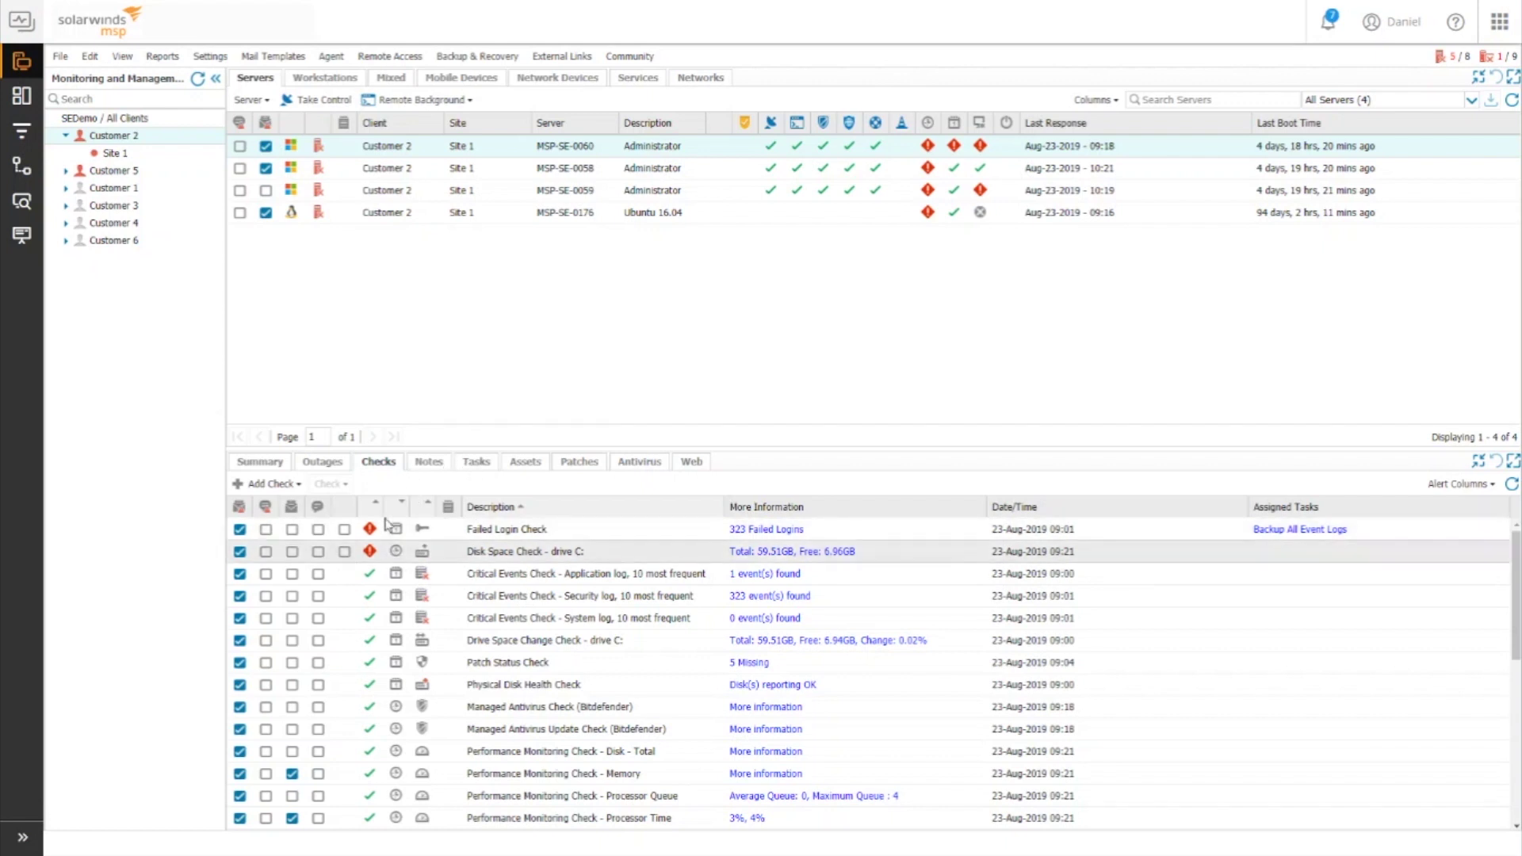
click(260, 462)
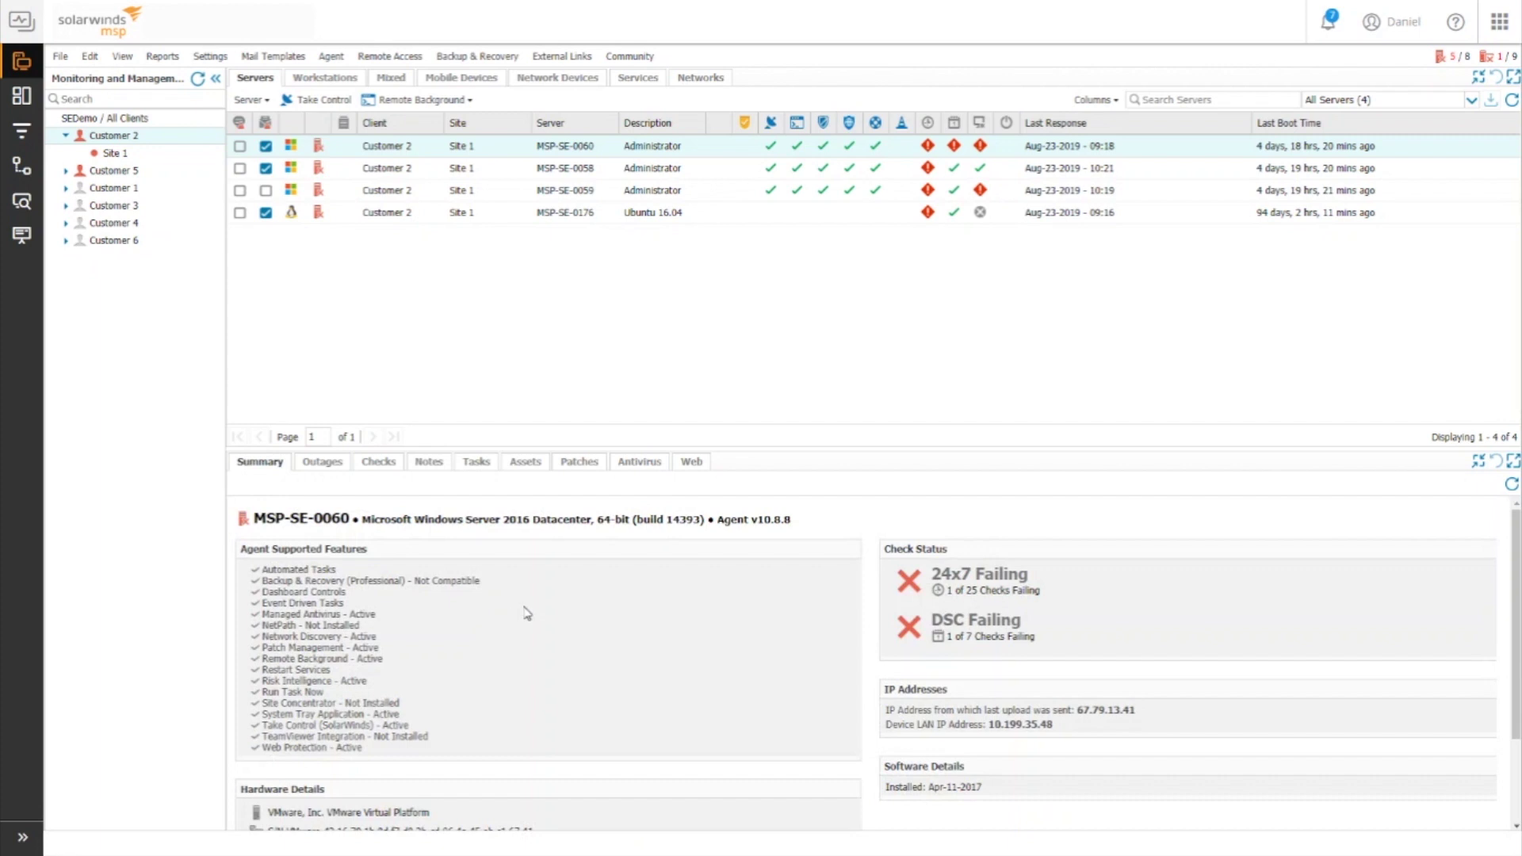
scroll(526, 613, down, 3)
scroll(529, 615, up, 3)
Examine the full list of monitoring checks on server MSP-SE-0060, including the failing ones.
click(377, 464)
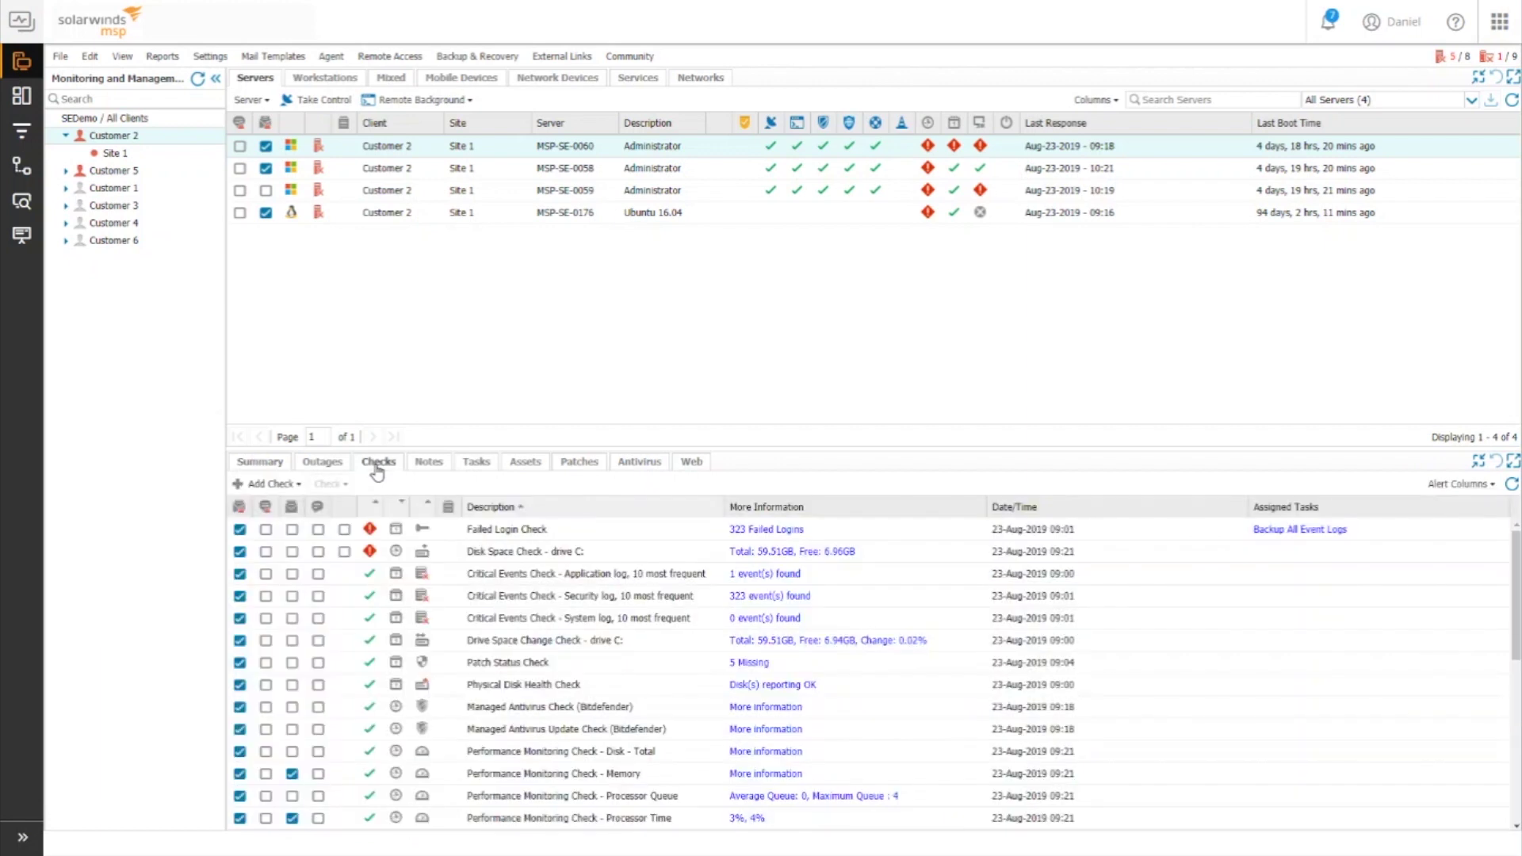
scroll(452, 580, down, 3)
scroll(452, 581, down, 3)
scroll(458, 591, down, 2)
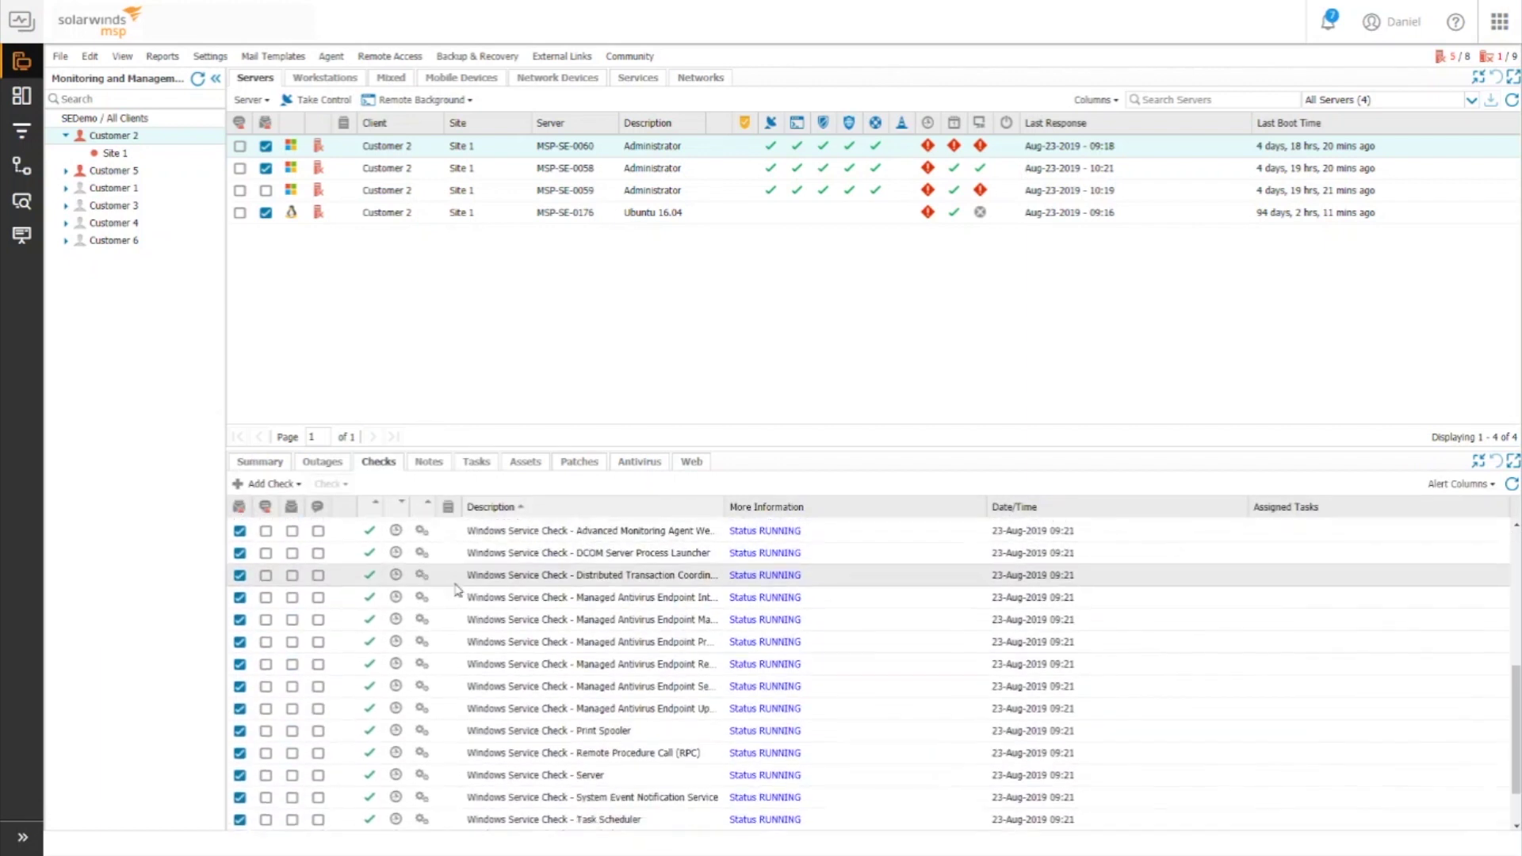
scroll(486, 726, up, 5)
scroll(486, 726, up, 3)
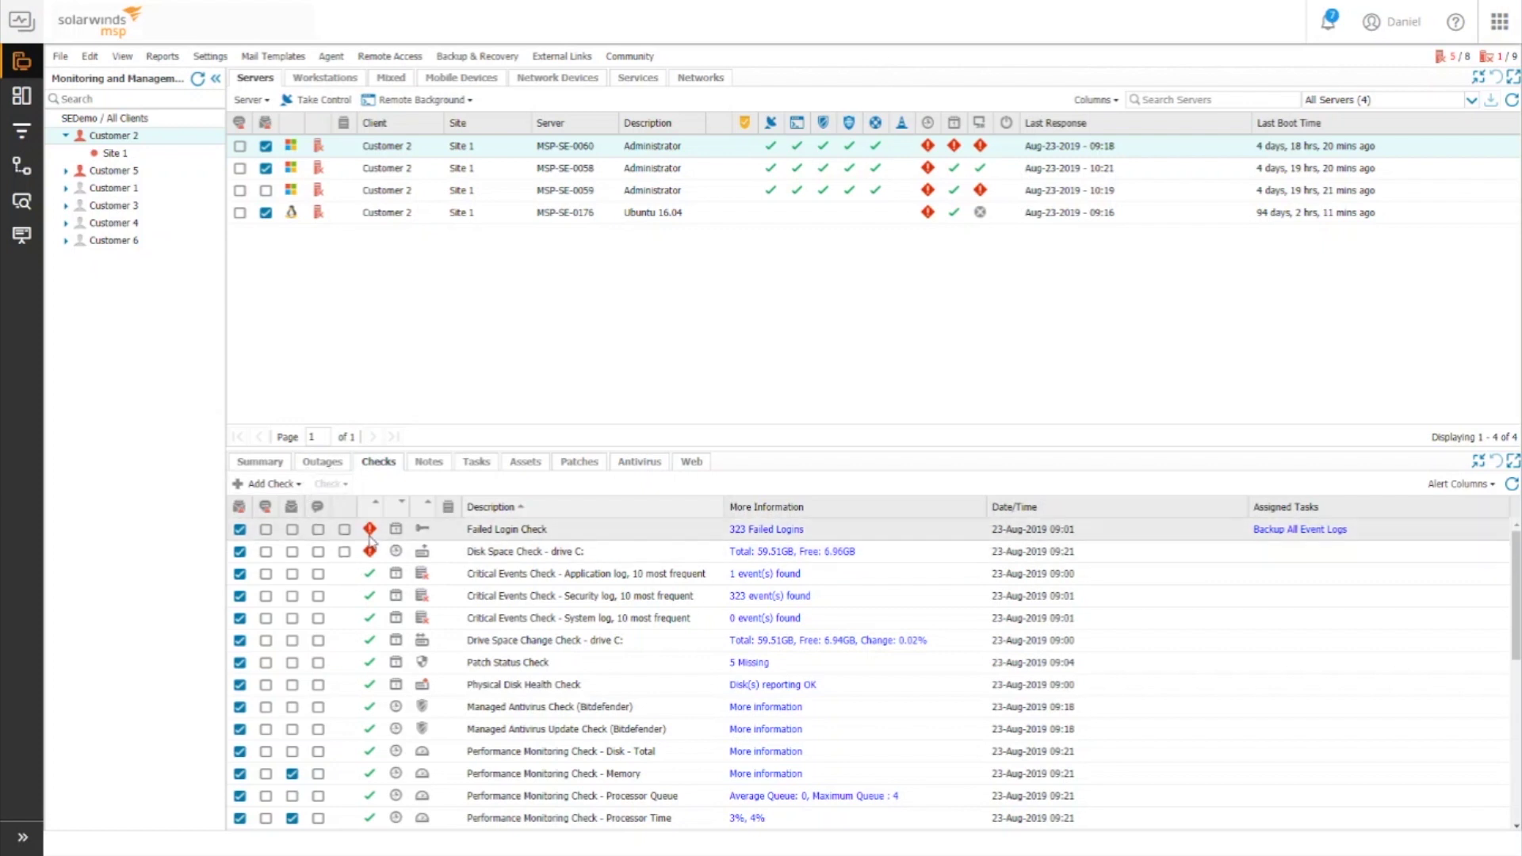
Review the notes and automated tasks of server MSP-SE-0060, and its hardware and software assets.
click(425, 473)
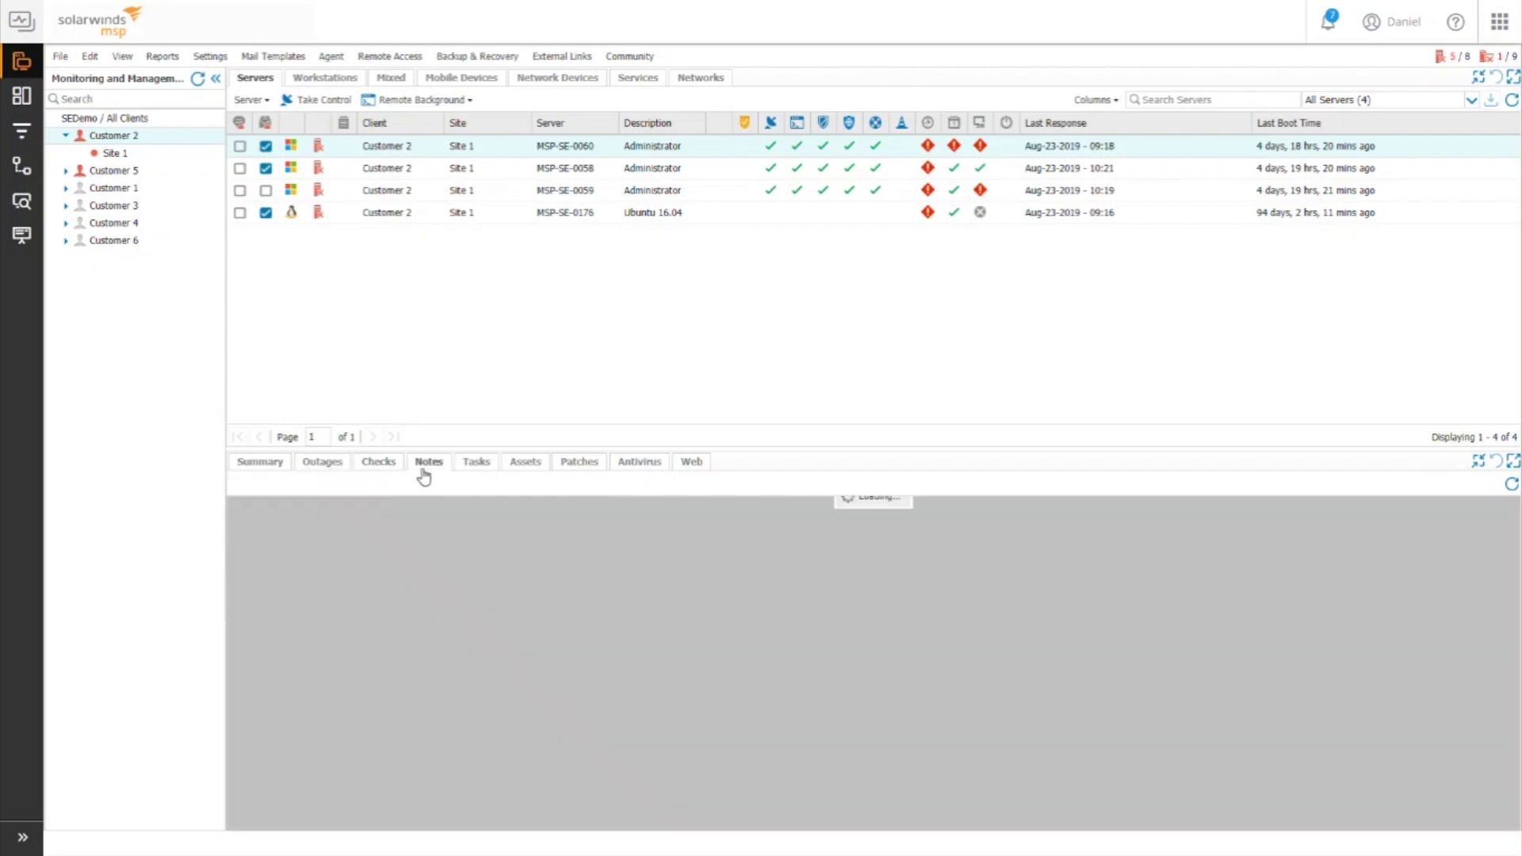
click(476, 468)
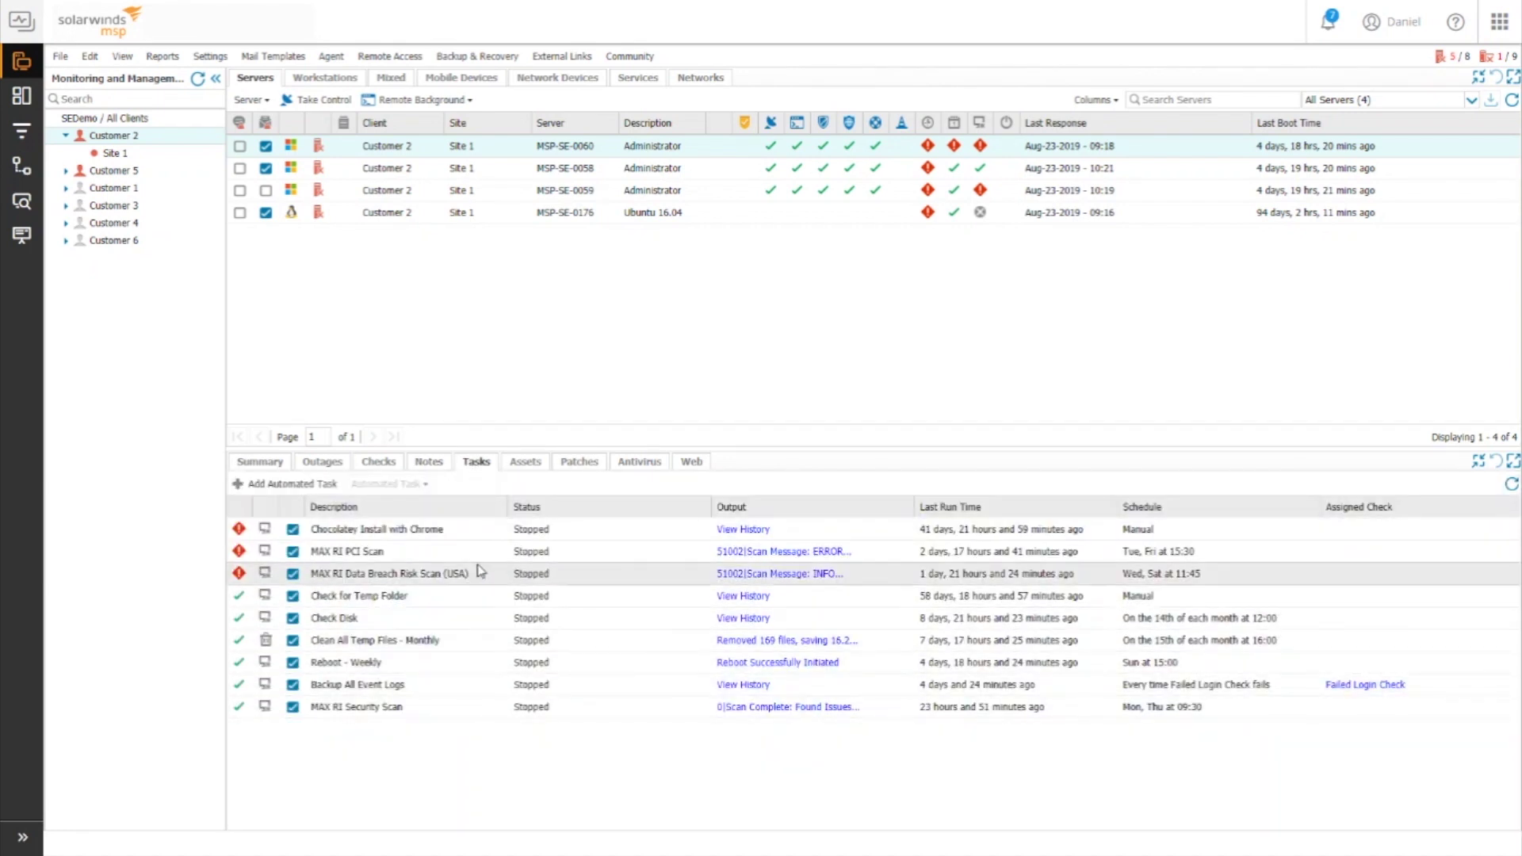
click(527, 463)
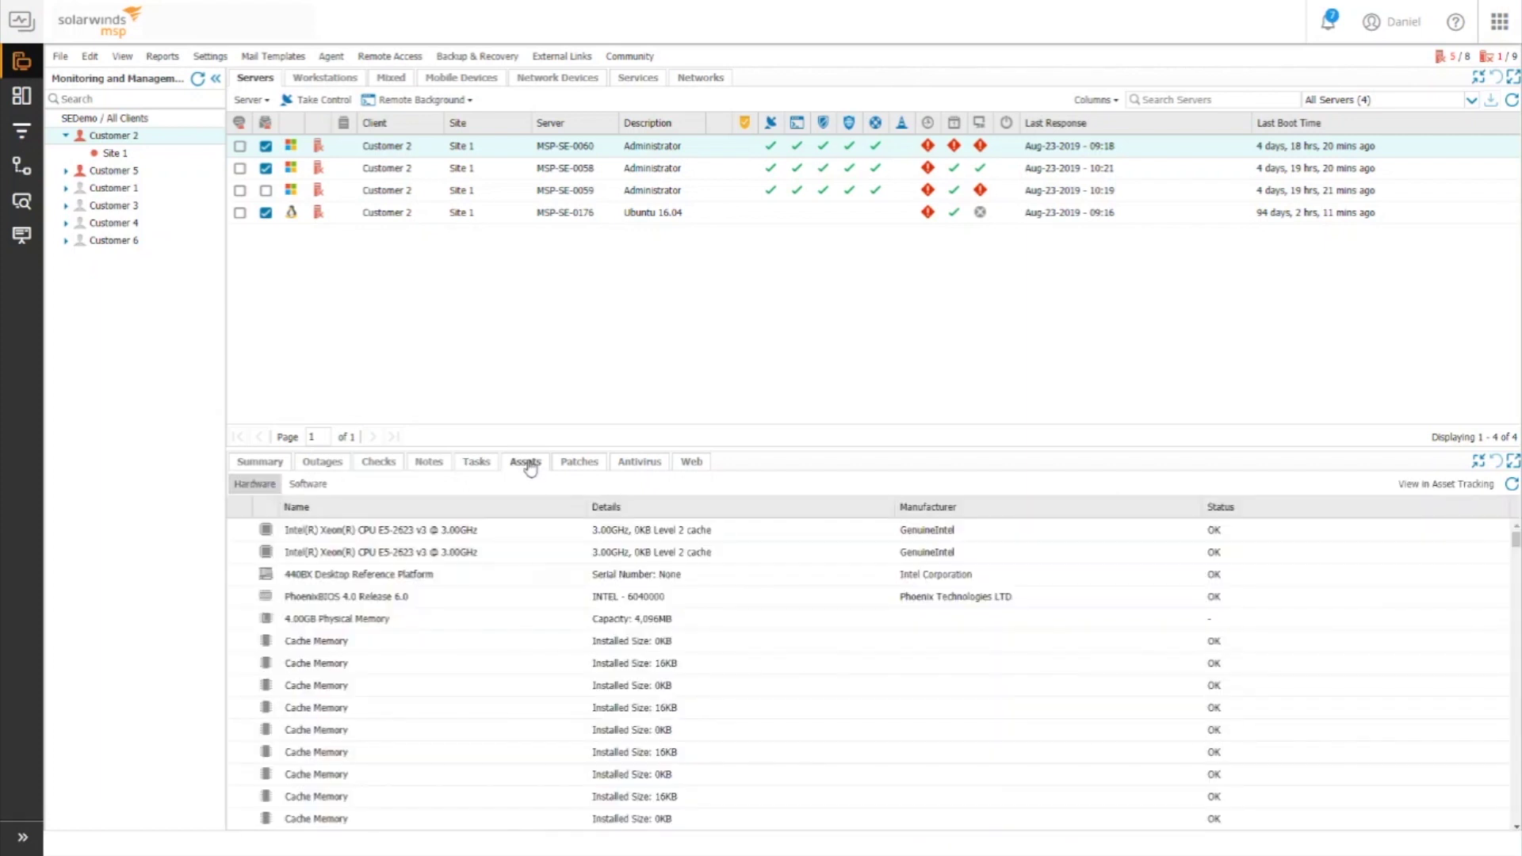
click(308, 491)
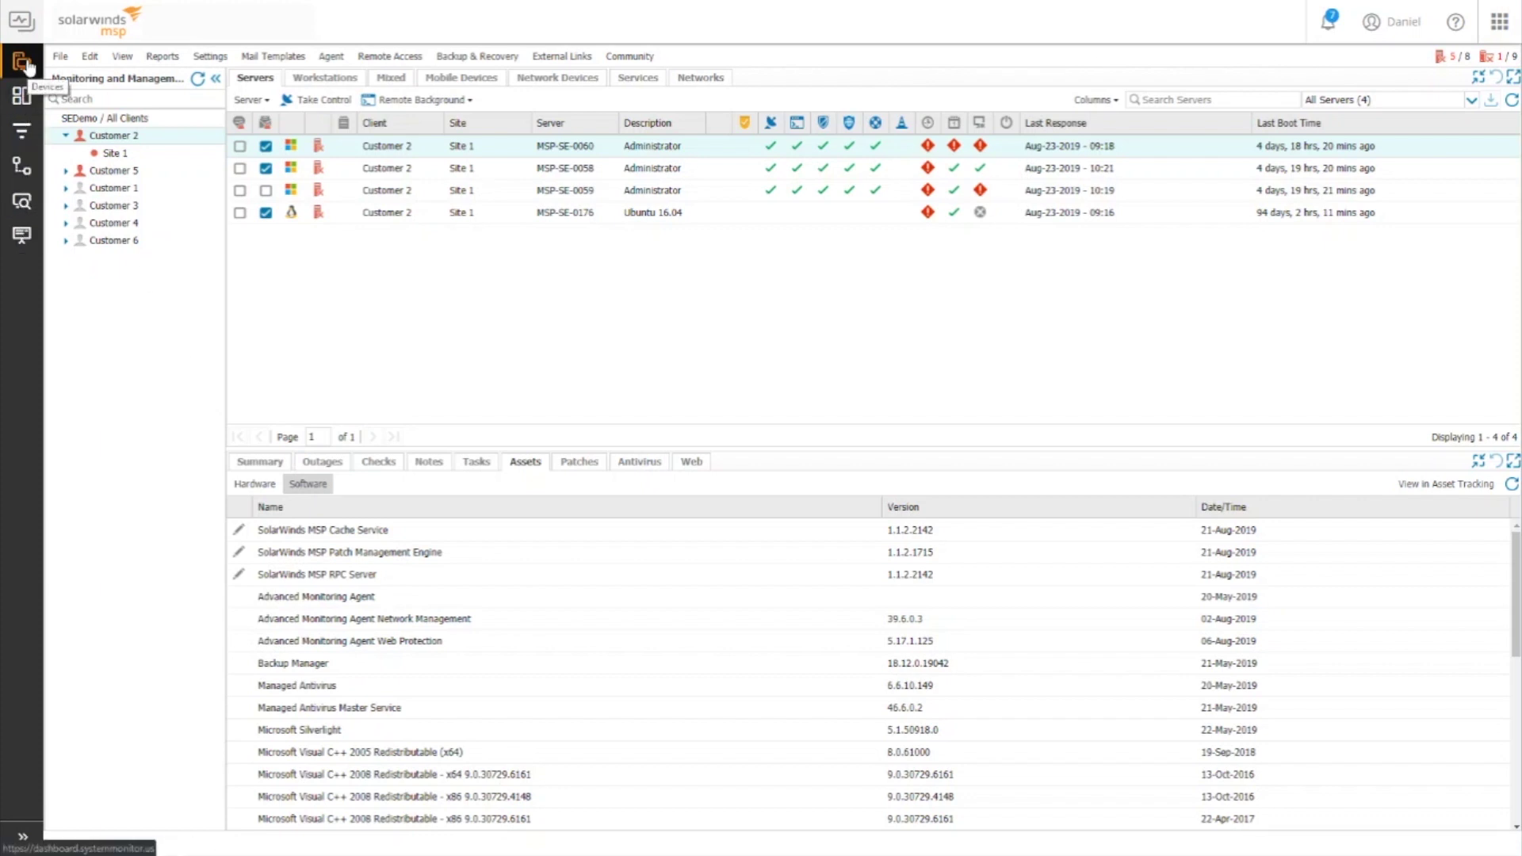
View the Monitoring dashboard and examine the custom filter criteria, from details and devices to features, checks and tasks.
click(28, 101)
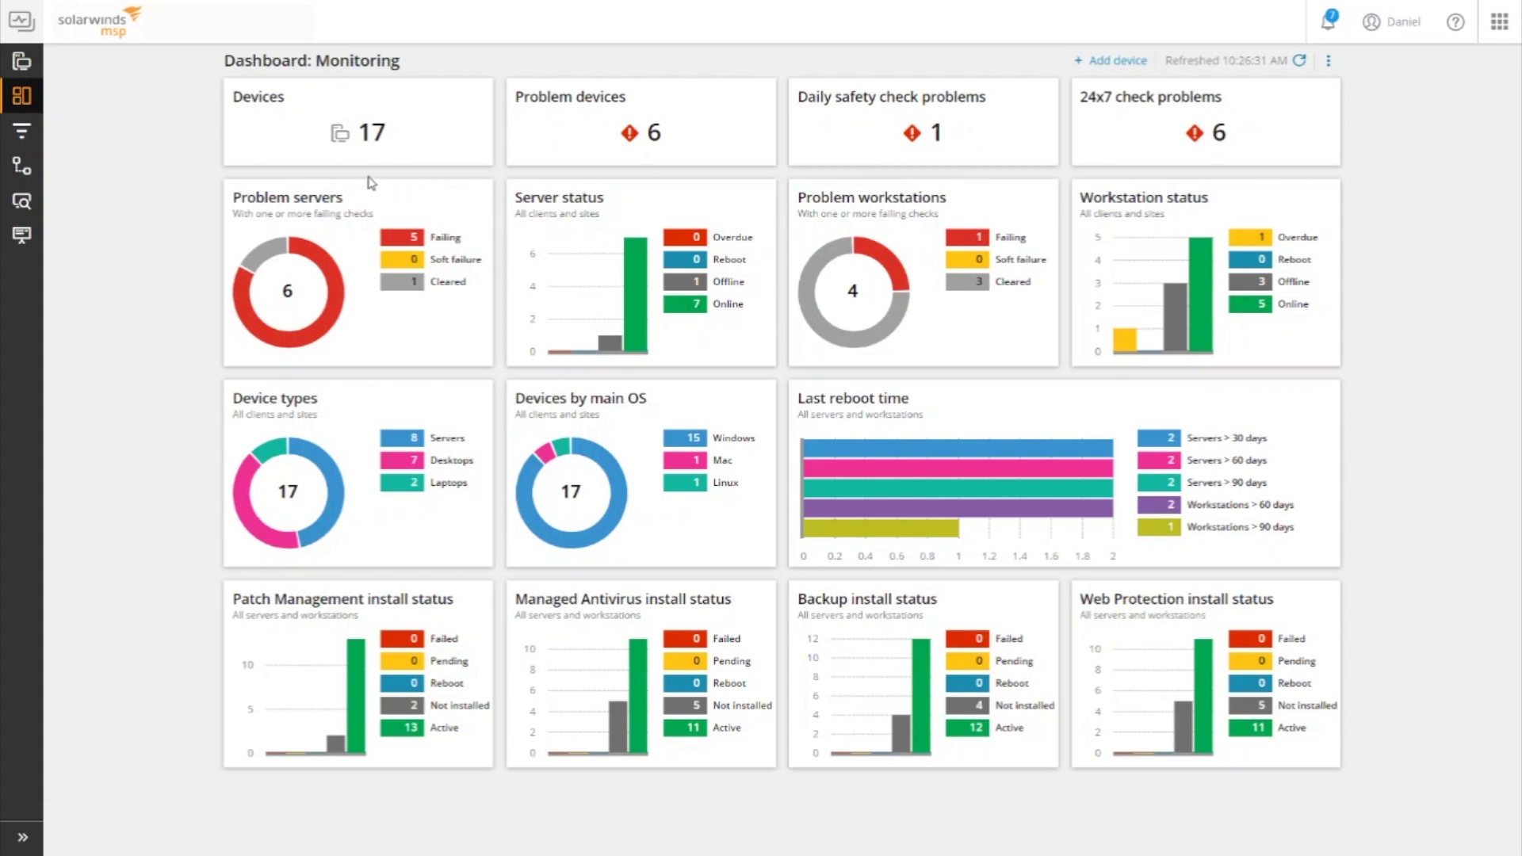
click(26, 141)
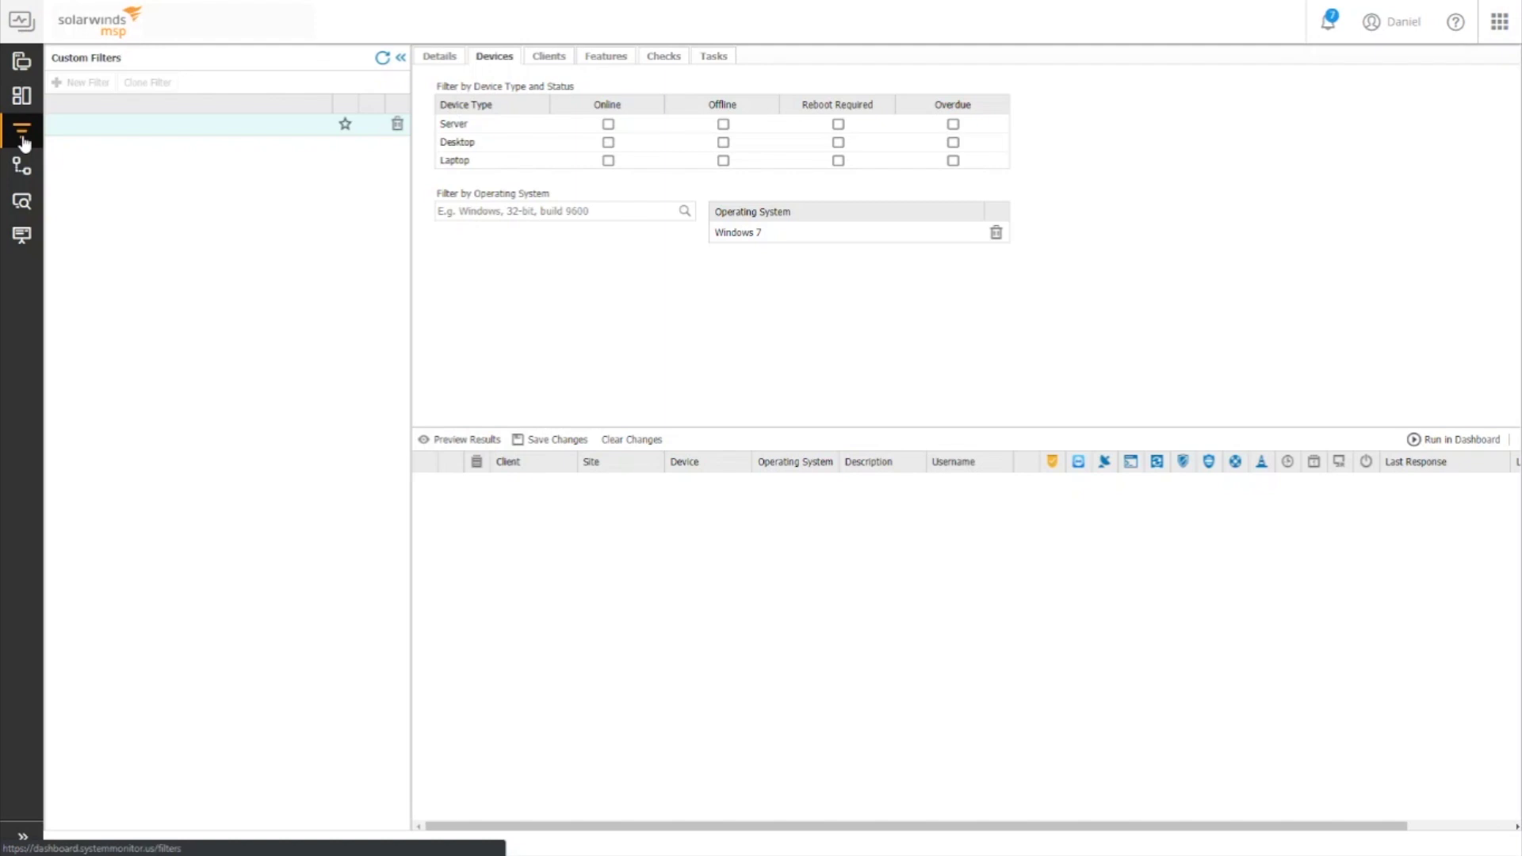
click(440, 56)
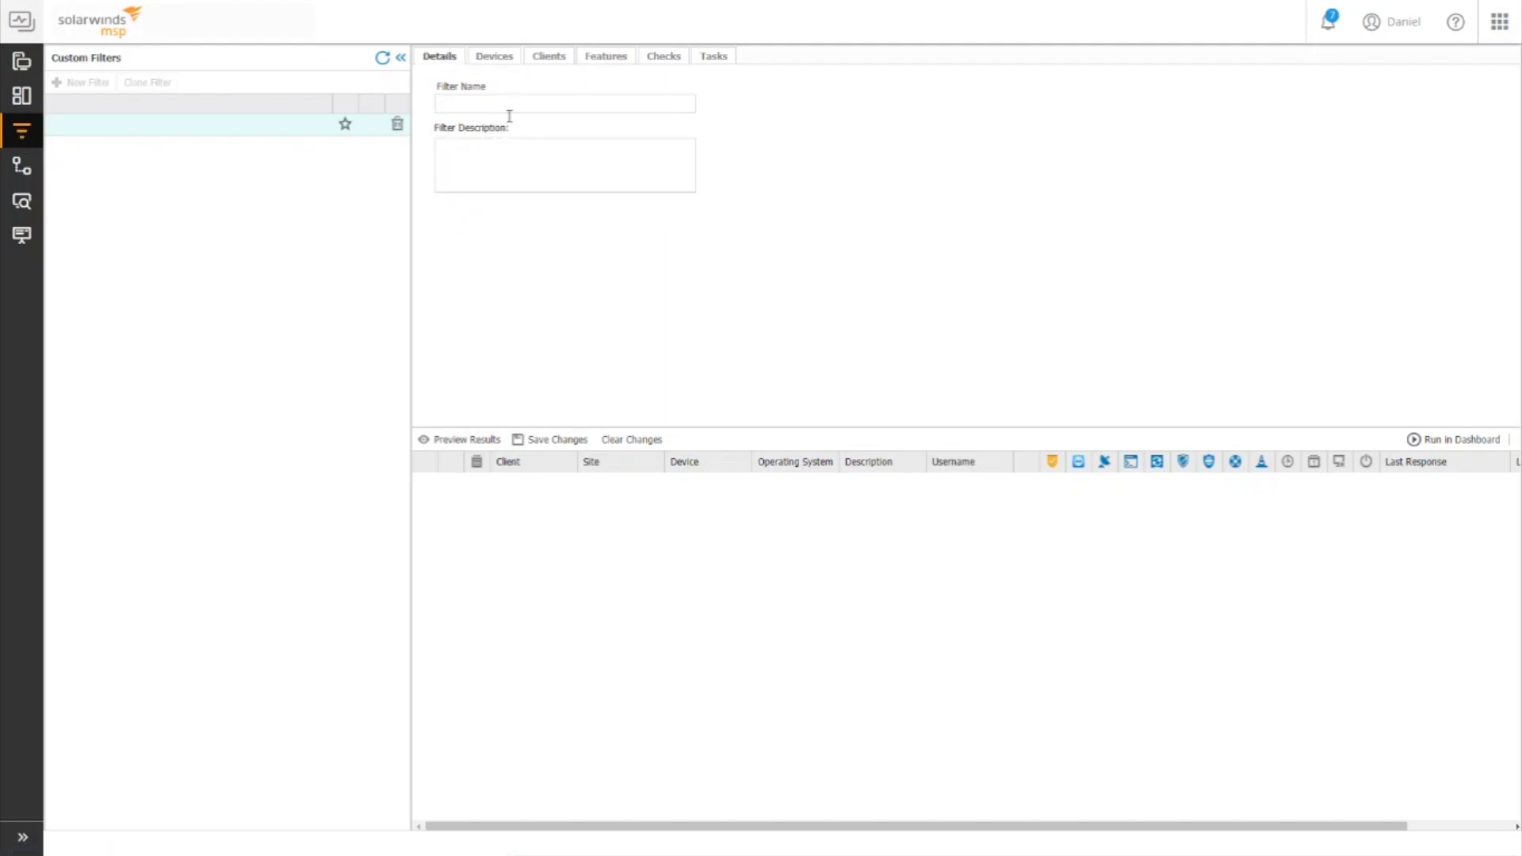
click(495, 57)
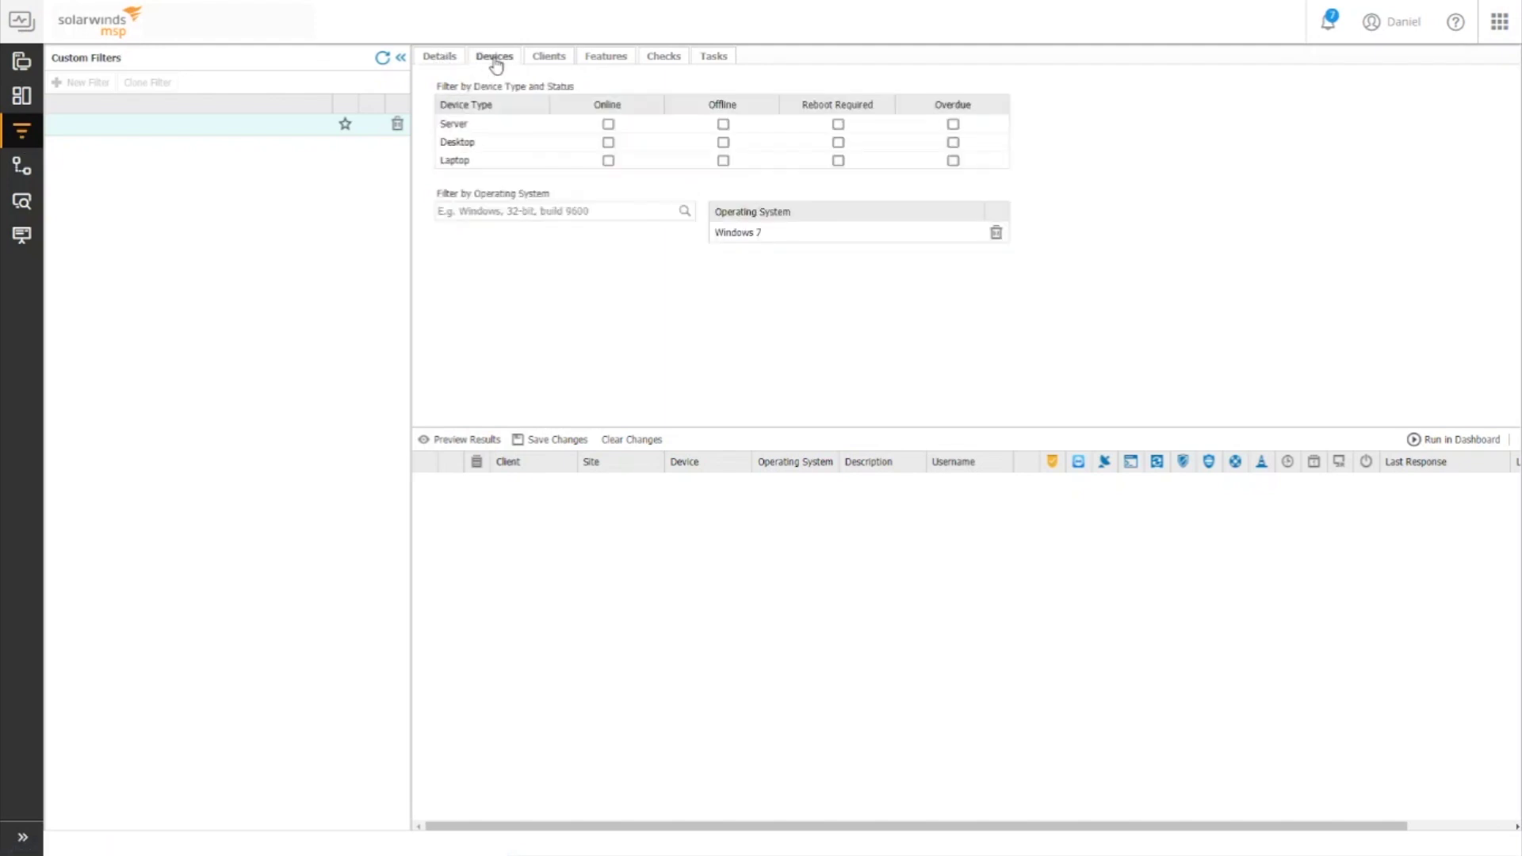
click(548, 61)
click(614, 63)
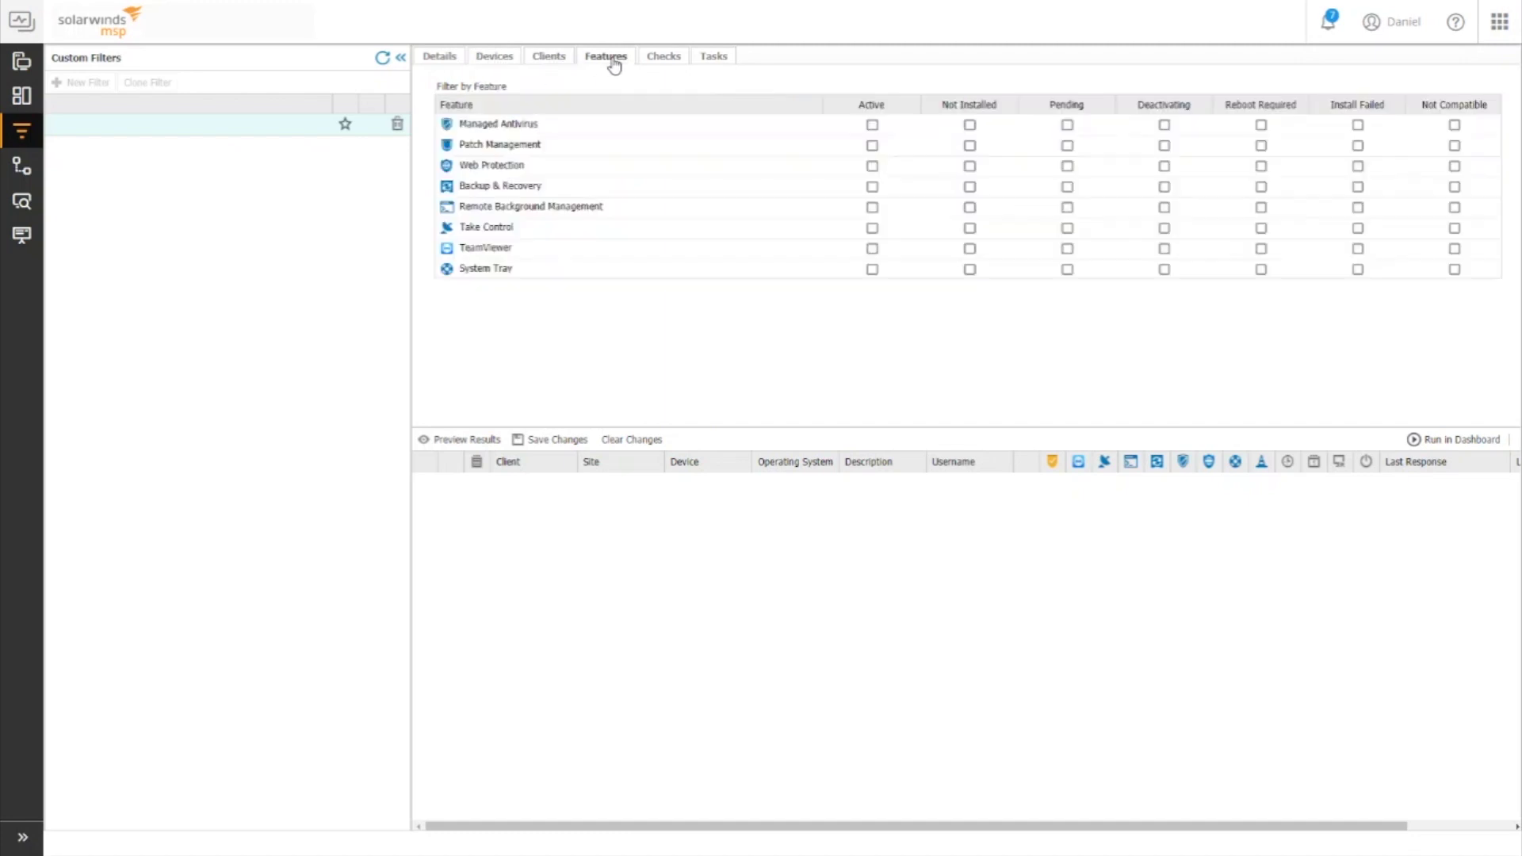
click(663, 61)
click(721, 70)
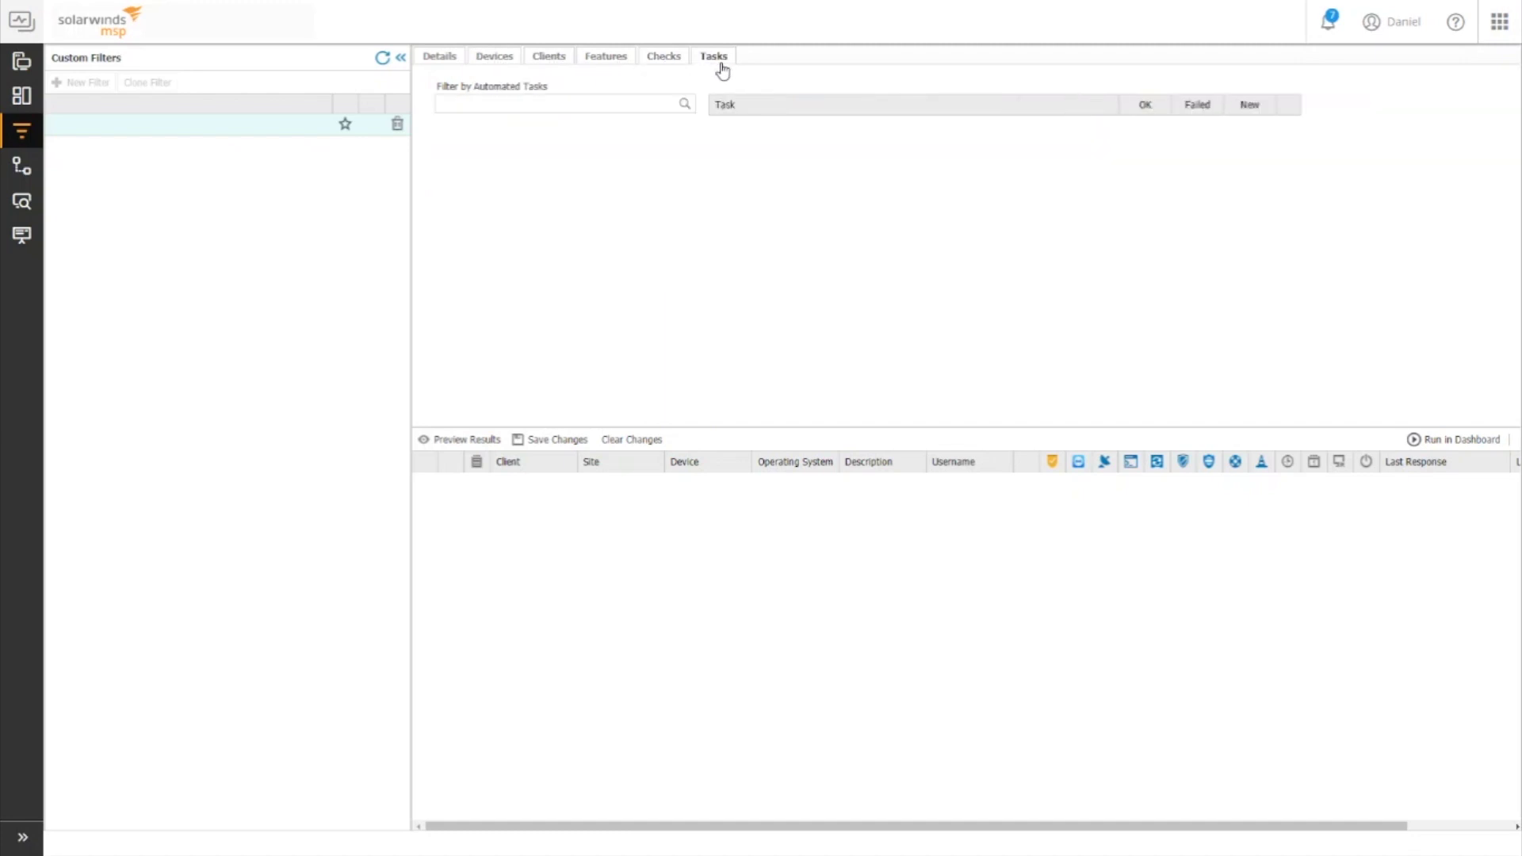
click(510, 67)
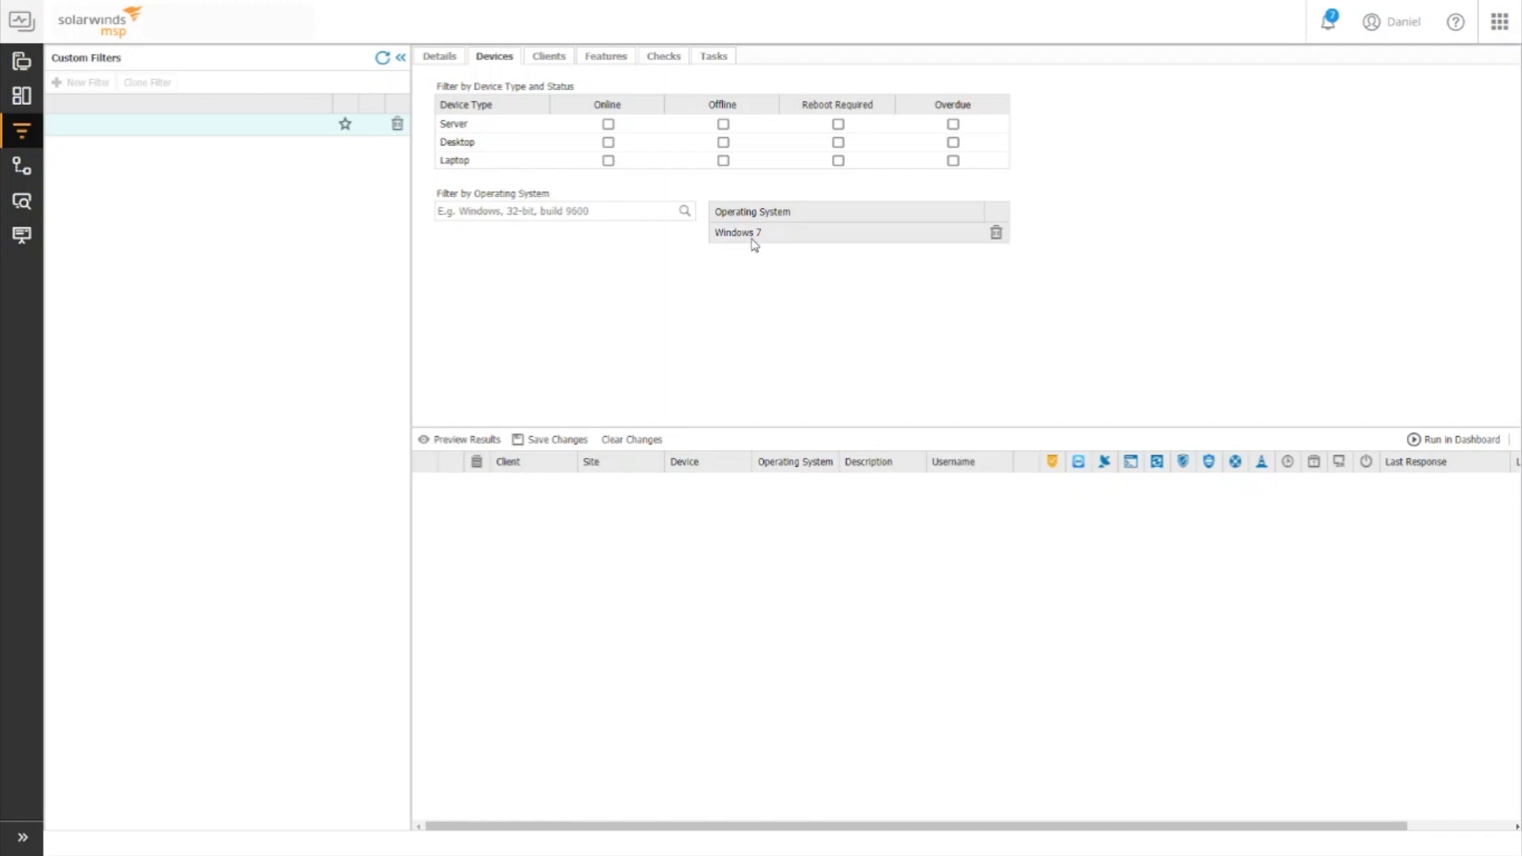
View the Asset Tracking inventory of Customer 2's computers.
click(21, 204)
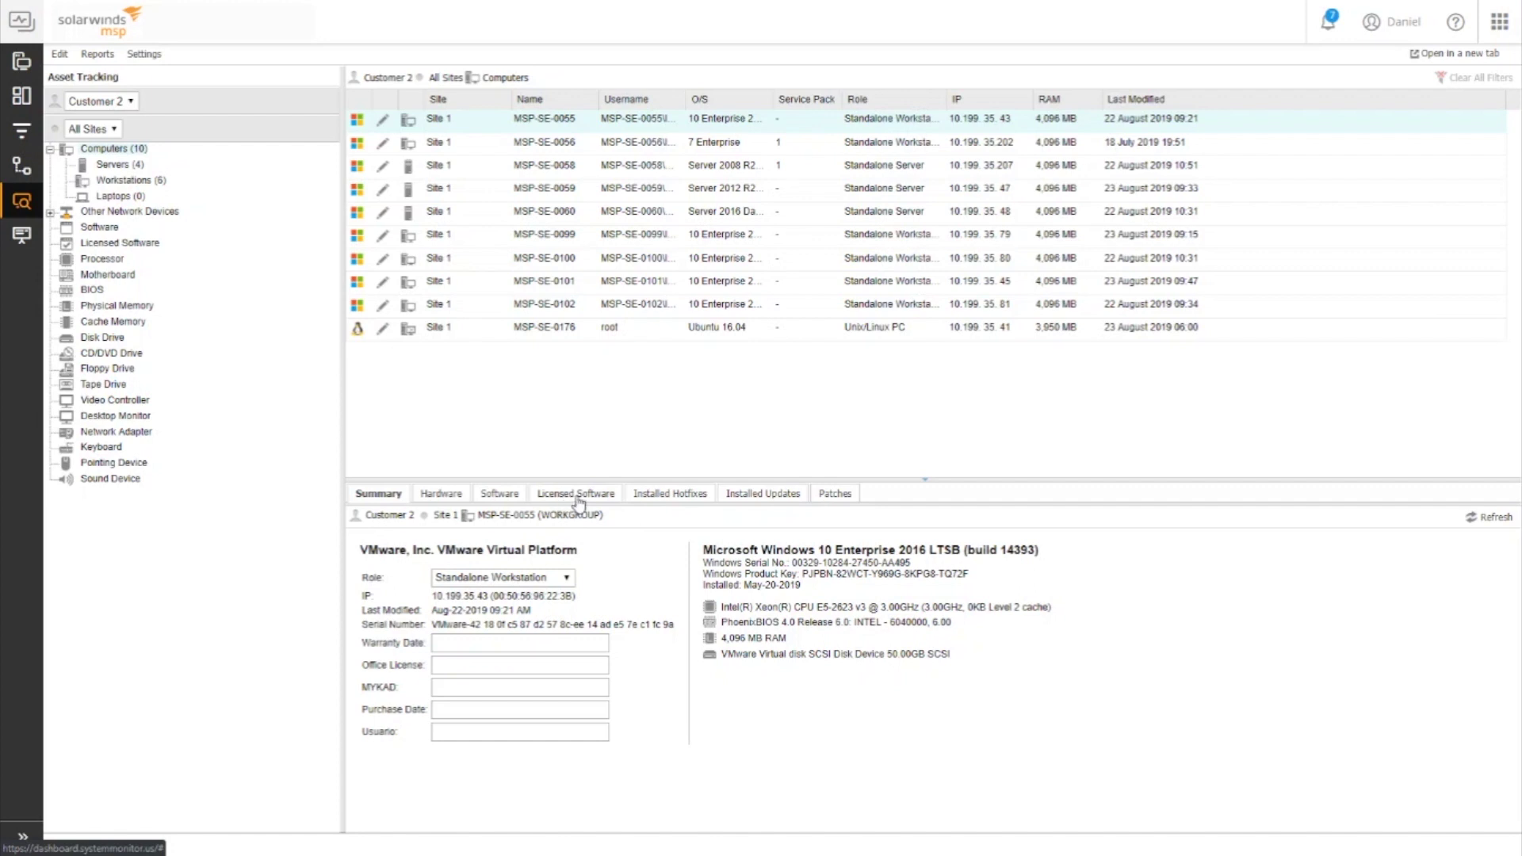
click(24, 236)
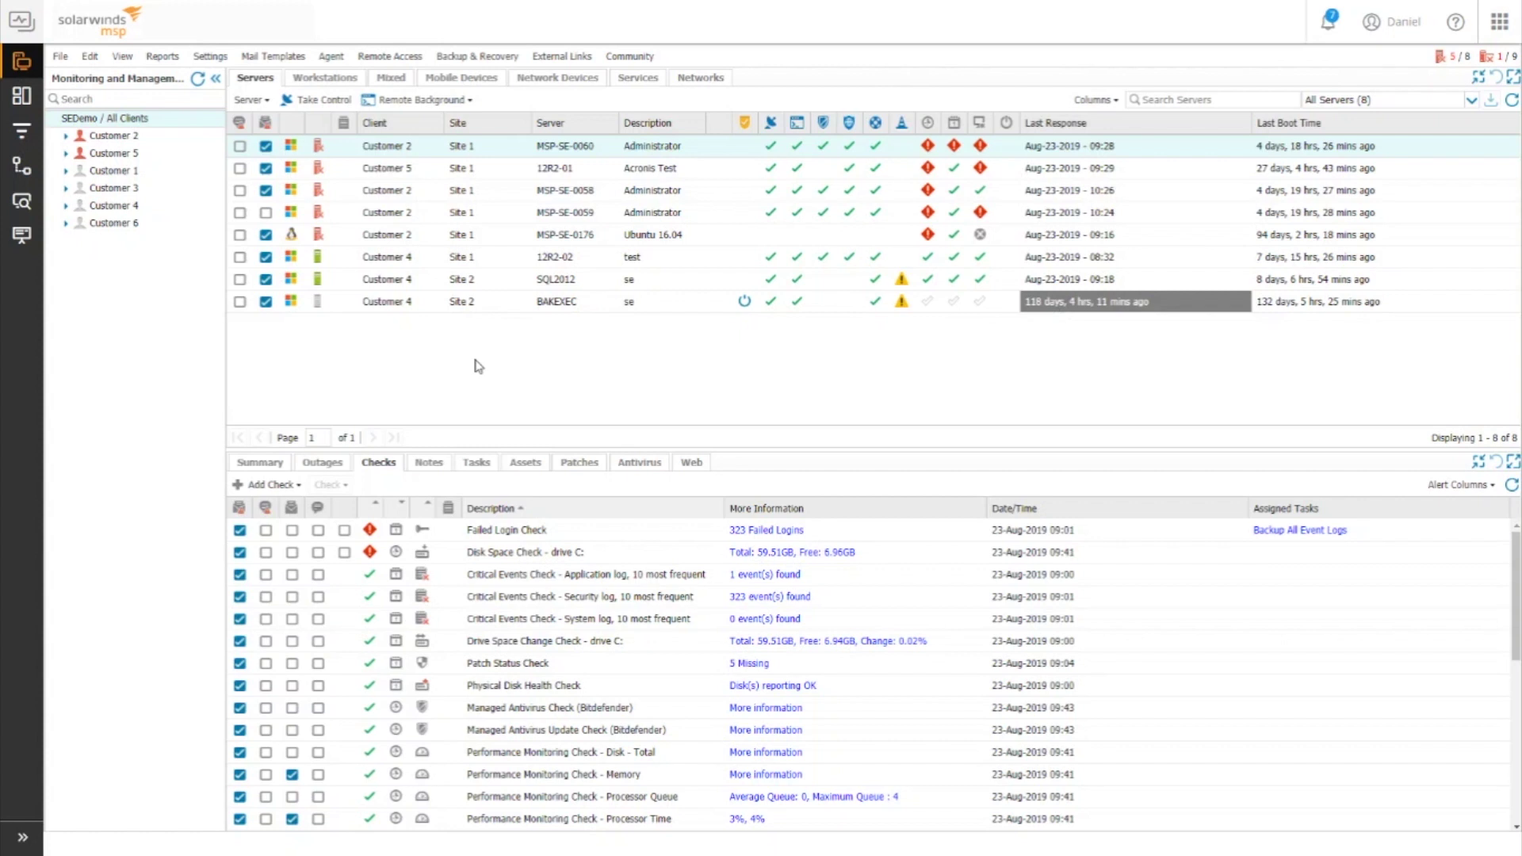
Open the Default Take Control policy and view its security settings.
click(210, 57)
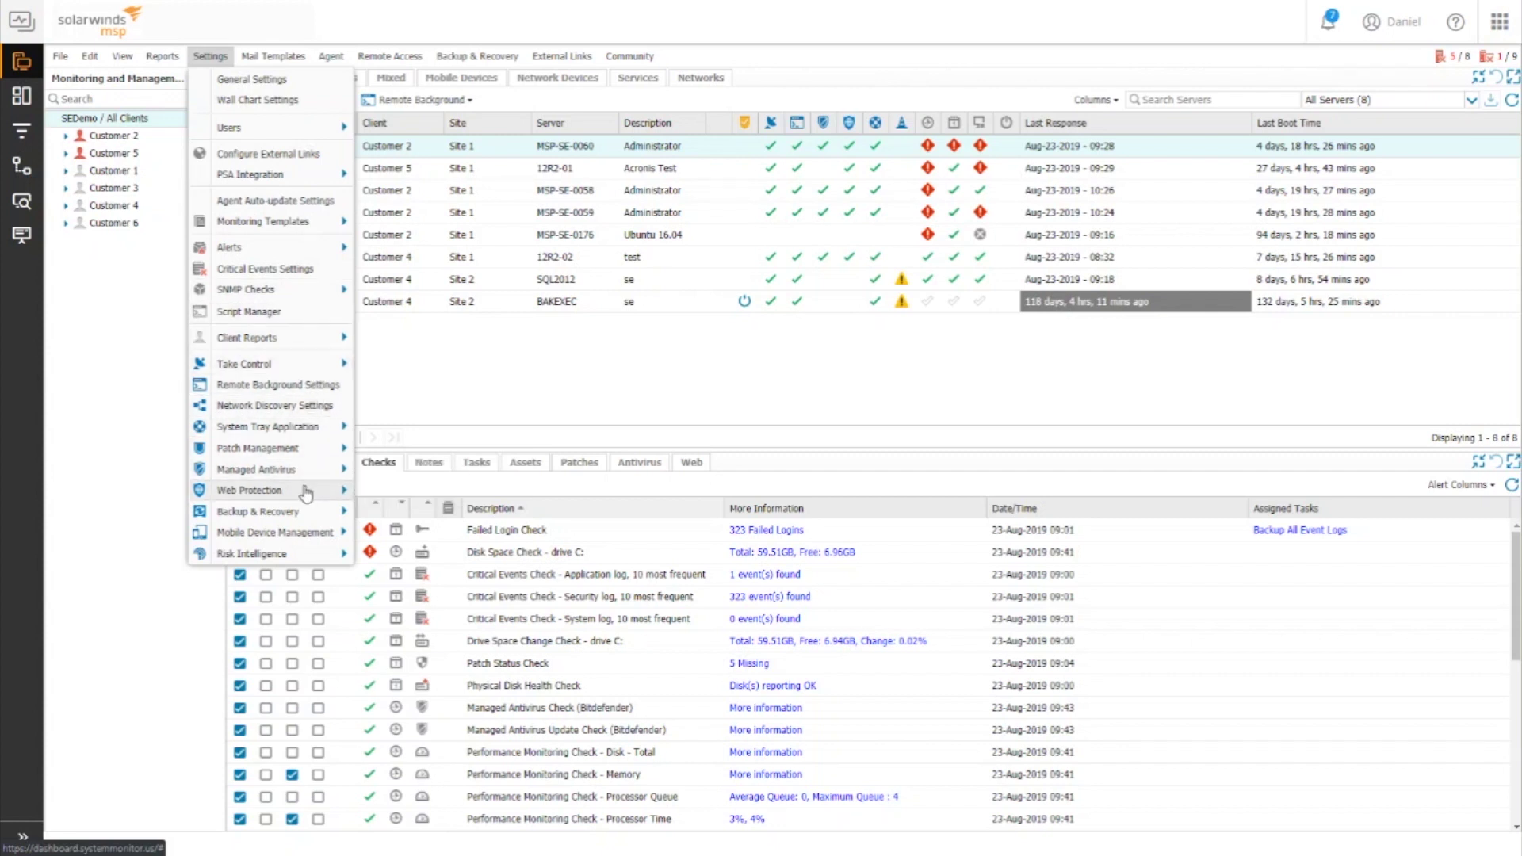
mouse_move(315, 370)
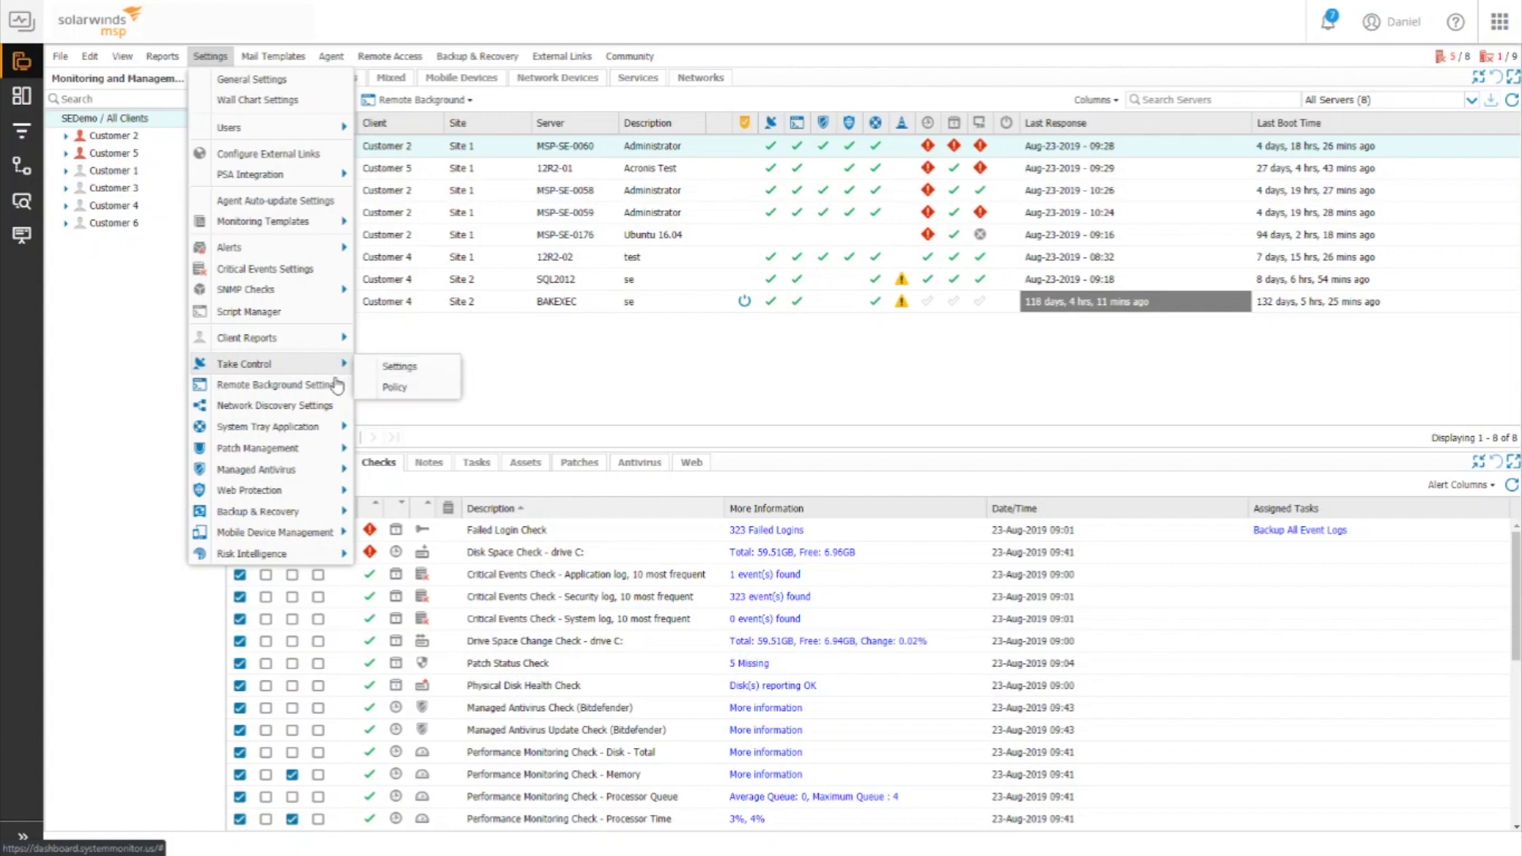
mouse_move(326, 453)
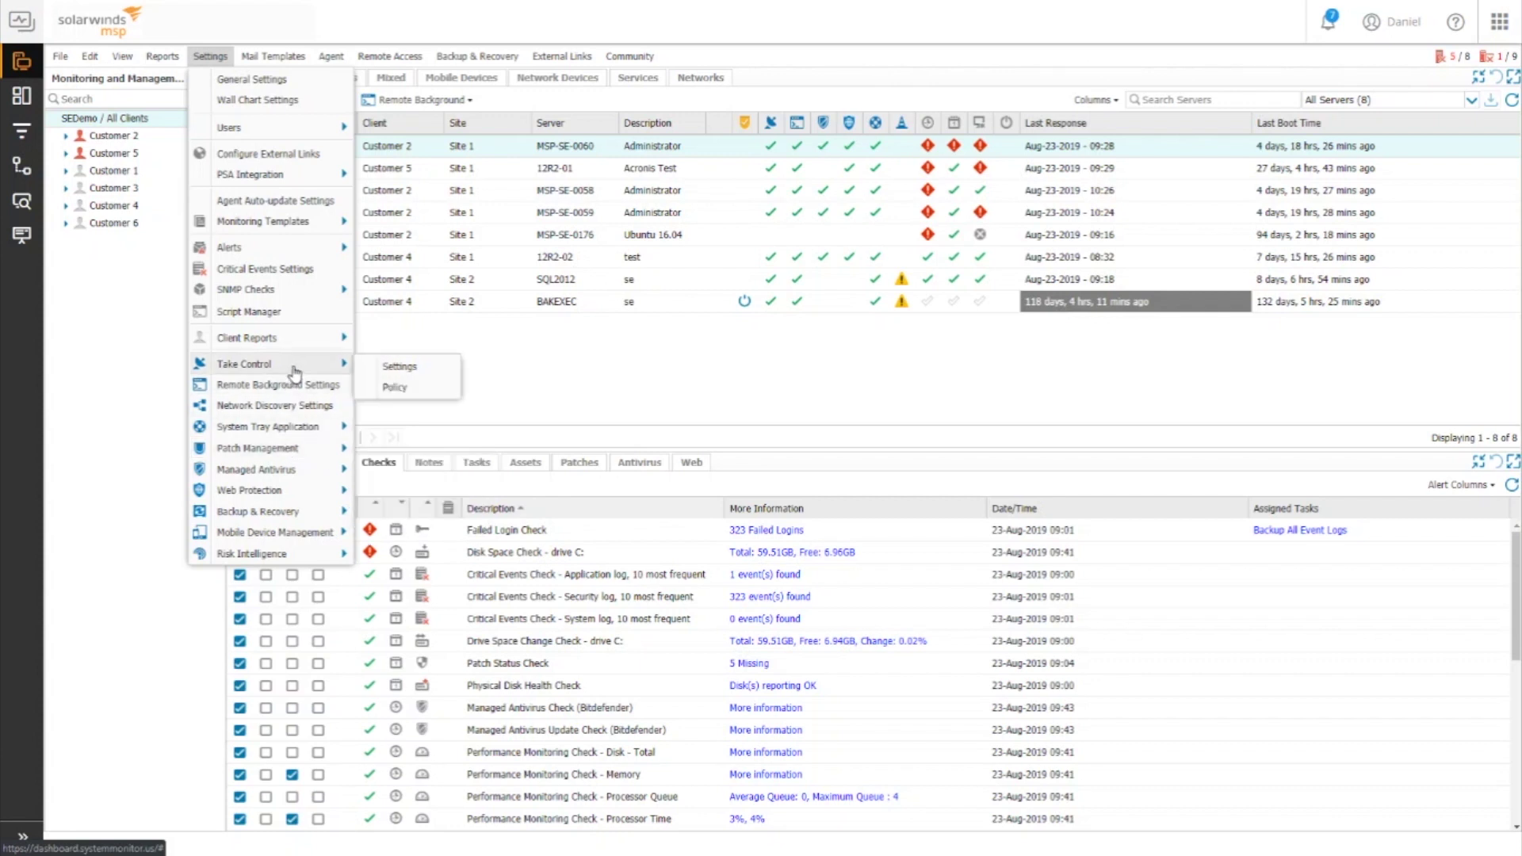
click(403, 389)
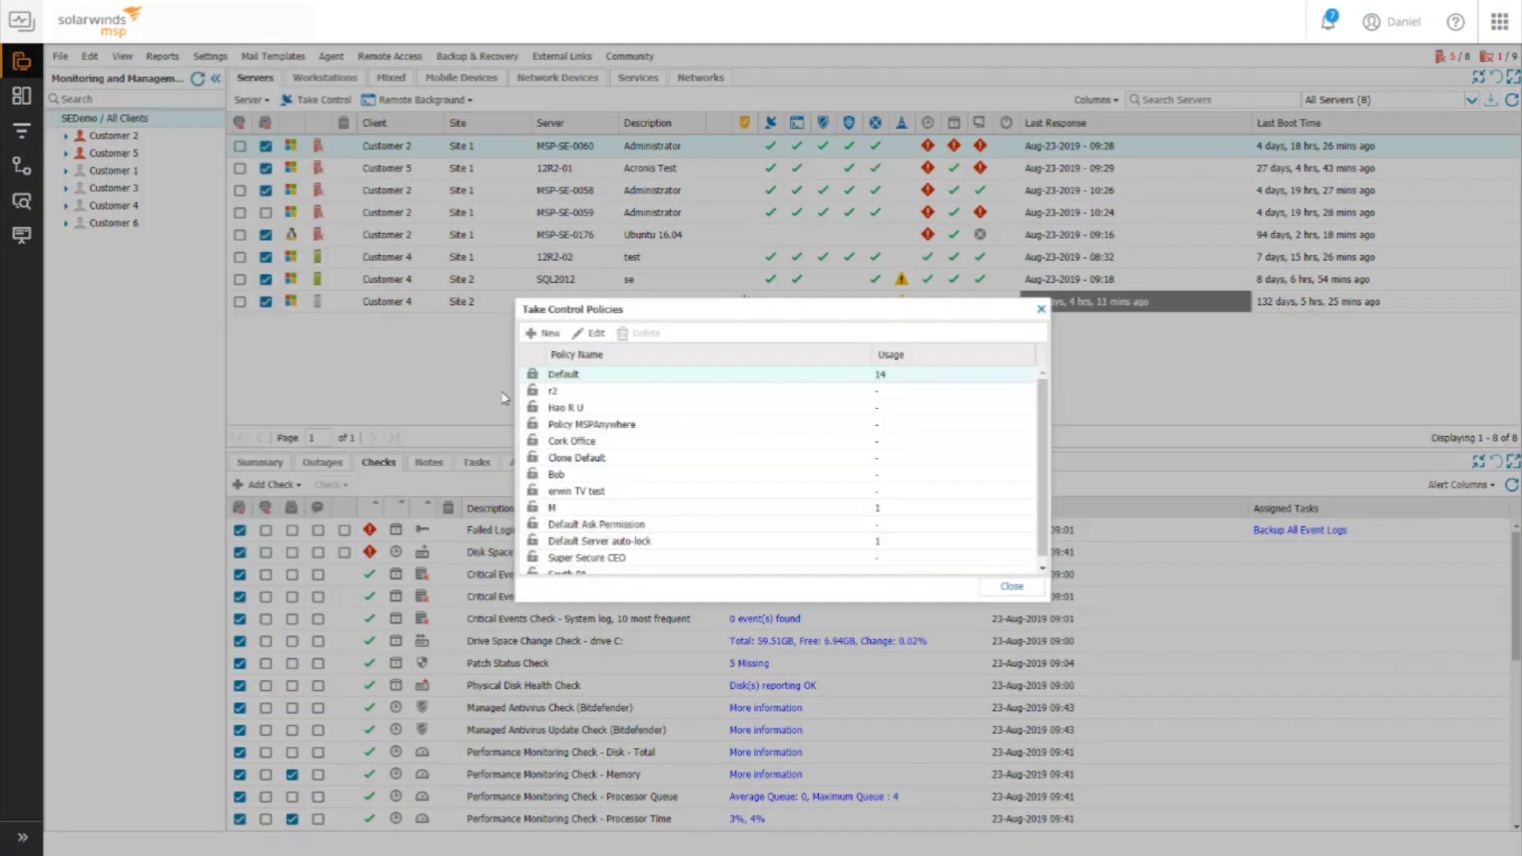
double_click(583, 382)
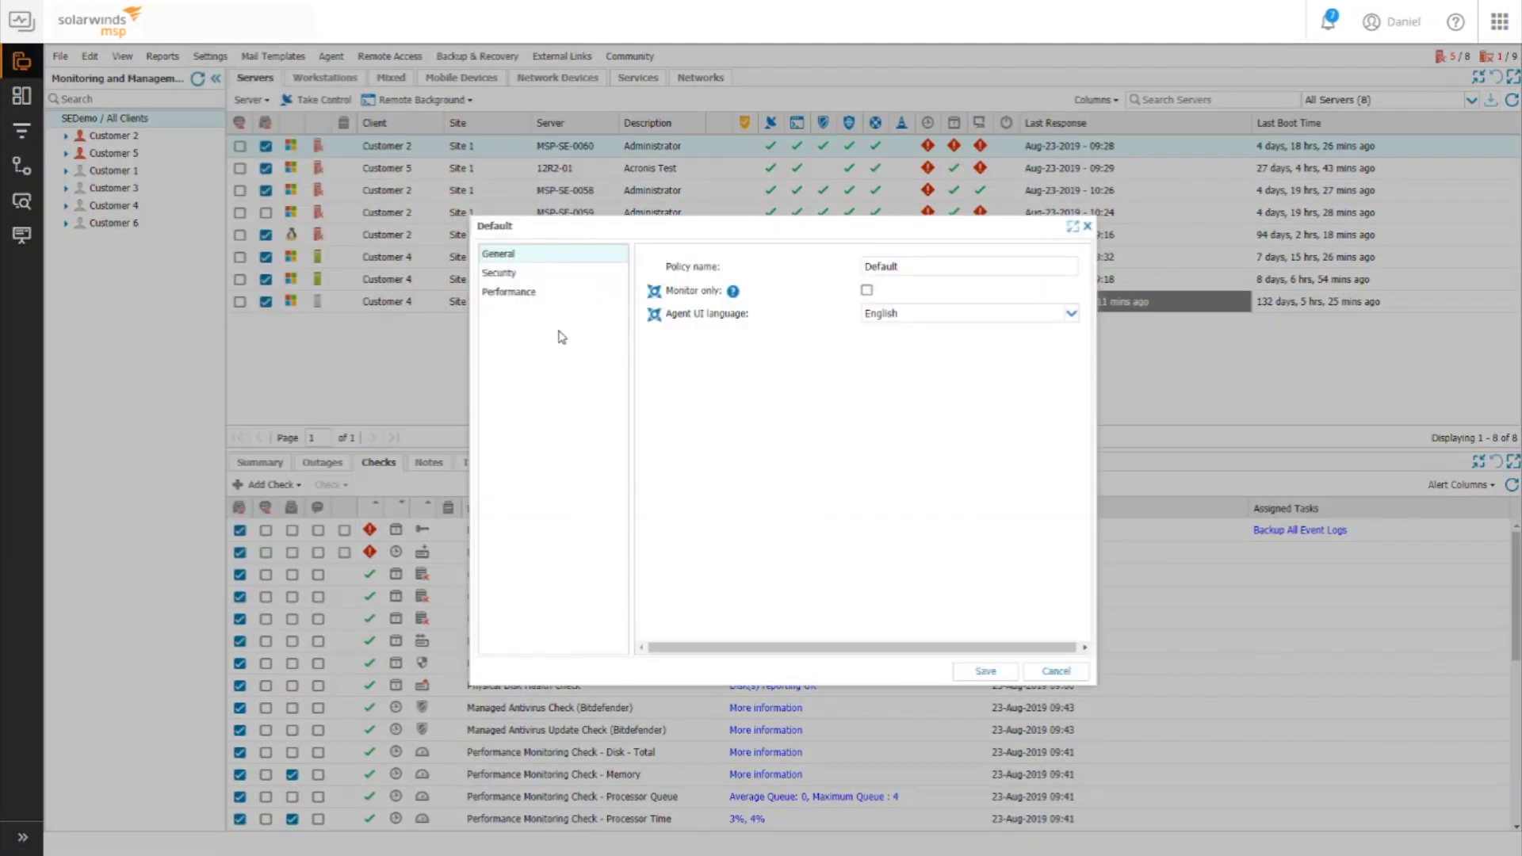
click(556, 279)
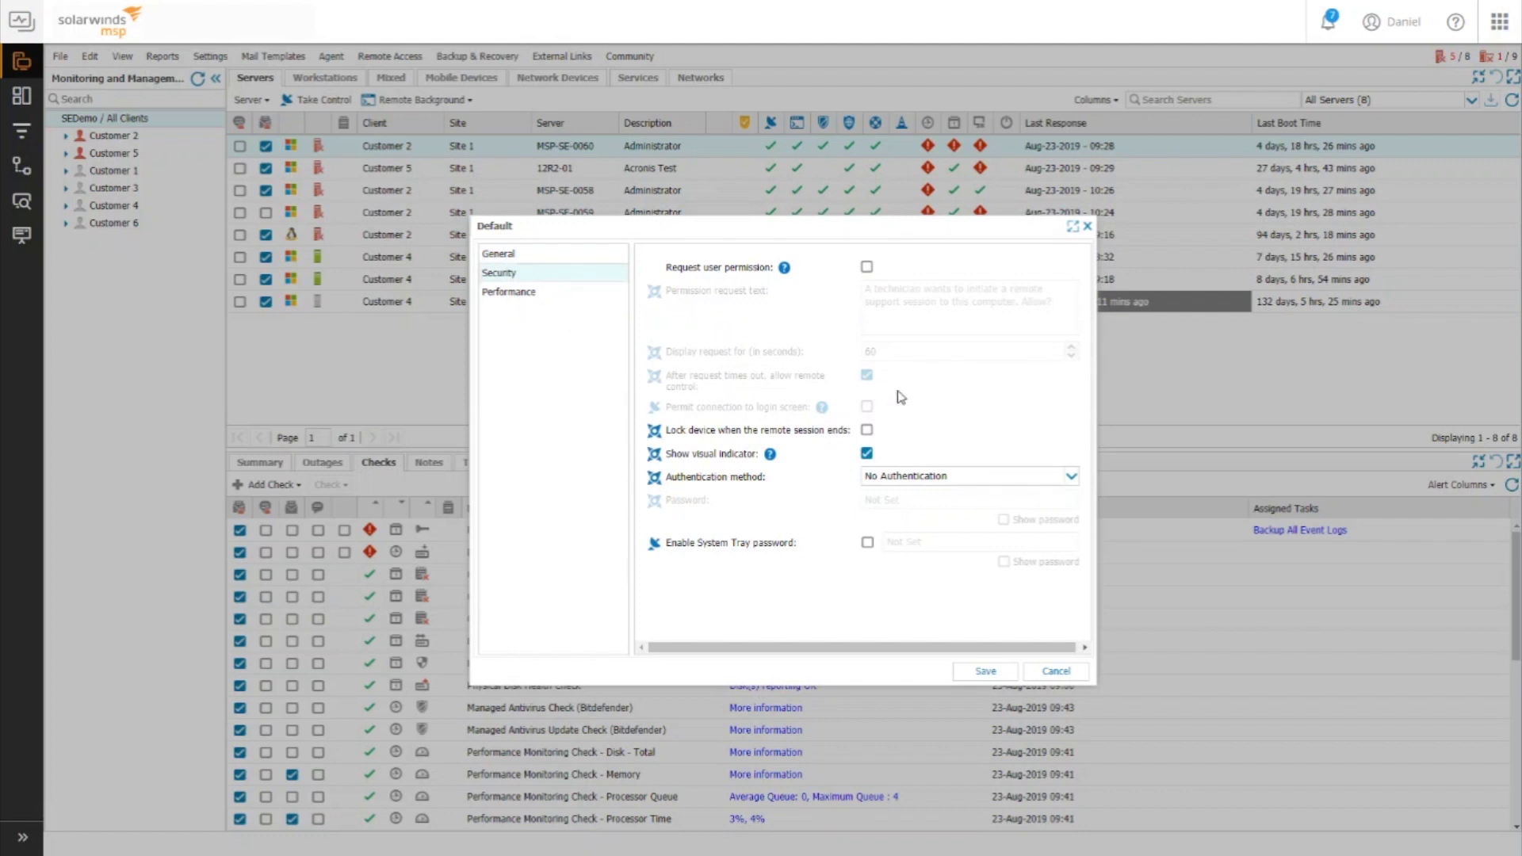
Try requesting user permission for remote sessions in the Default policy, turn the option off again, and close the policy.
click(866, 268)
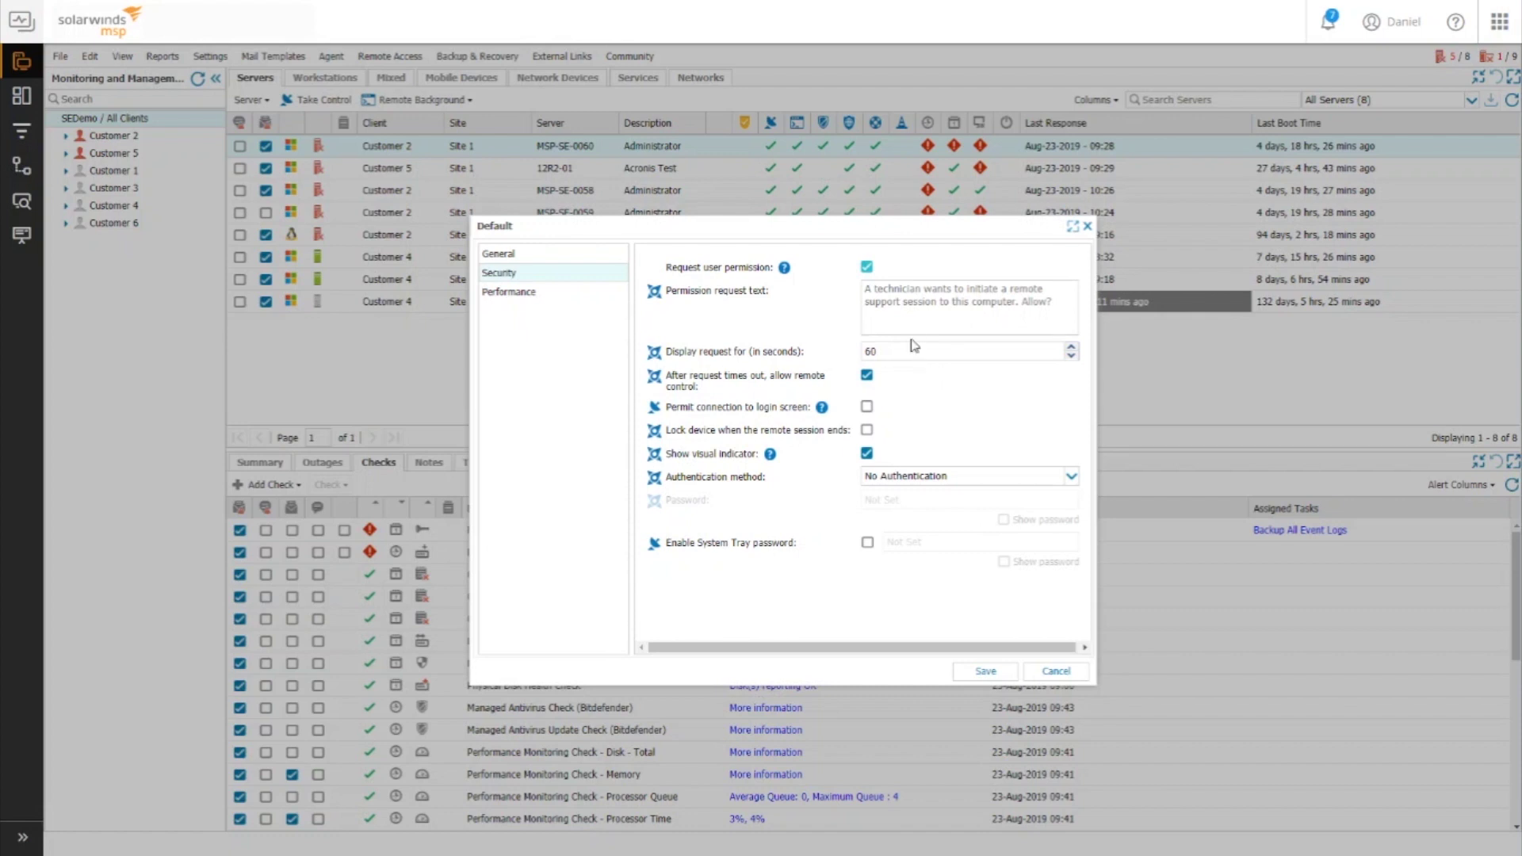
click(867, 267)
click(985, 670)
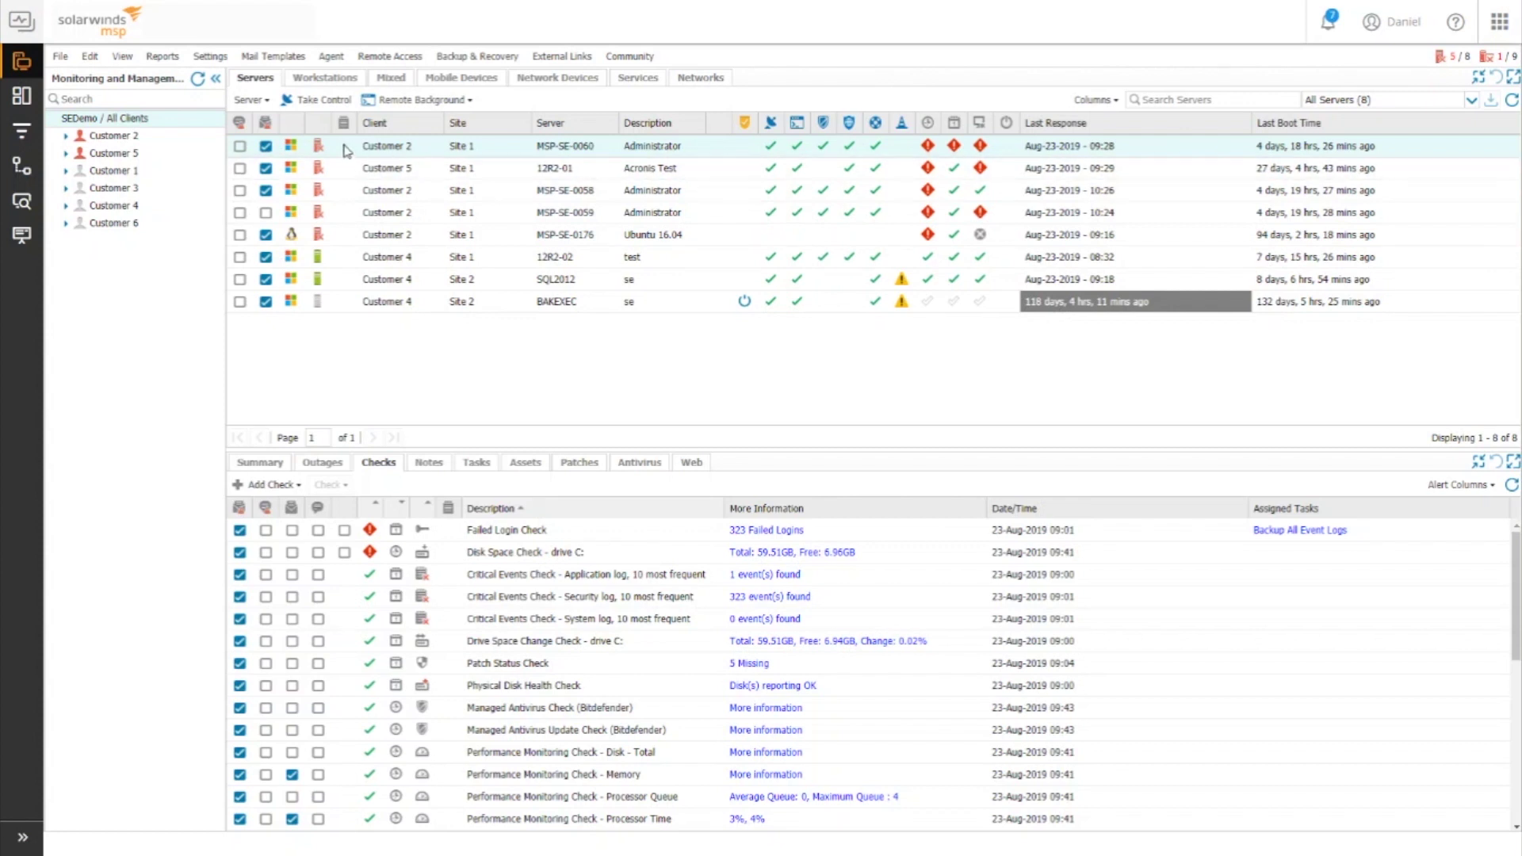
Start a Take Control session on server MSP-SE-0060 and look through the remote desktop commands and interaction options.
click(339, 102)
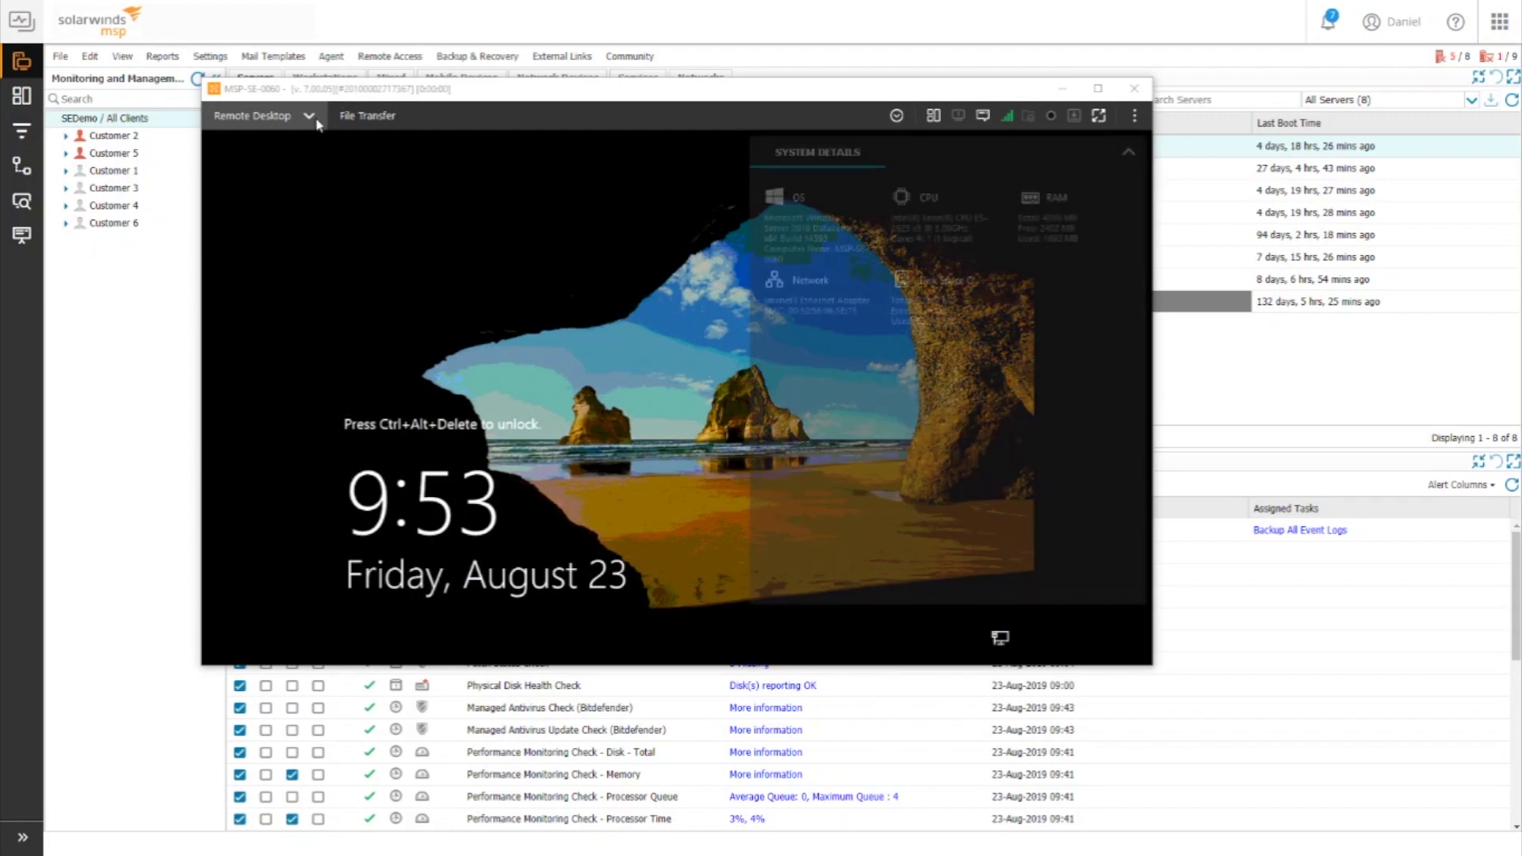
click(309, 116)
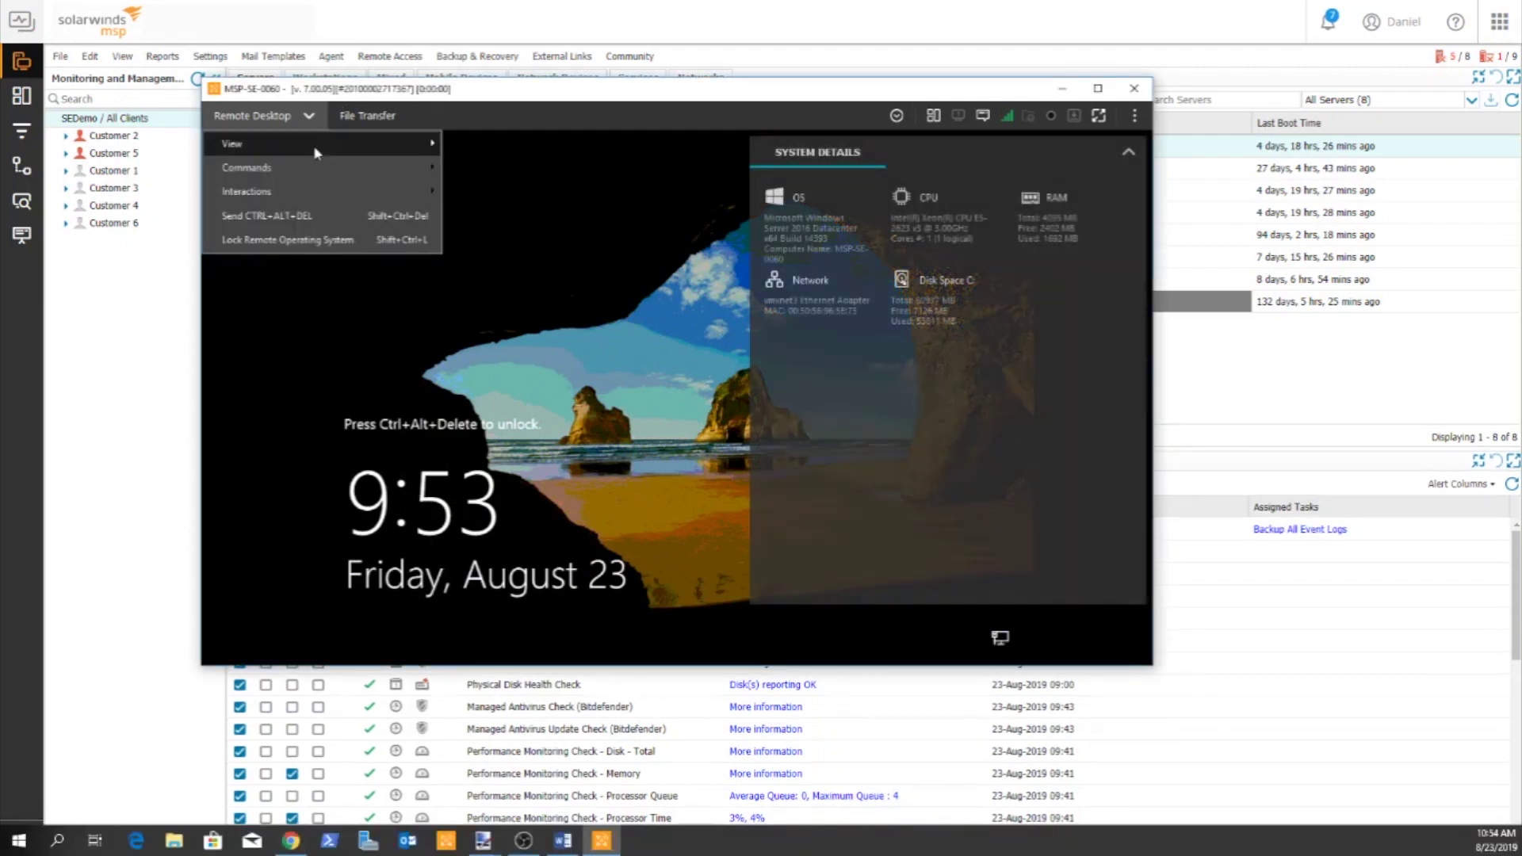
mouse_move(318, 173)
mouse_move(525, 179)
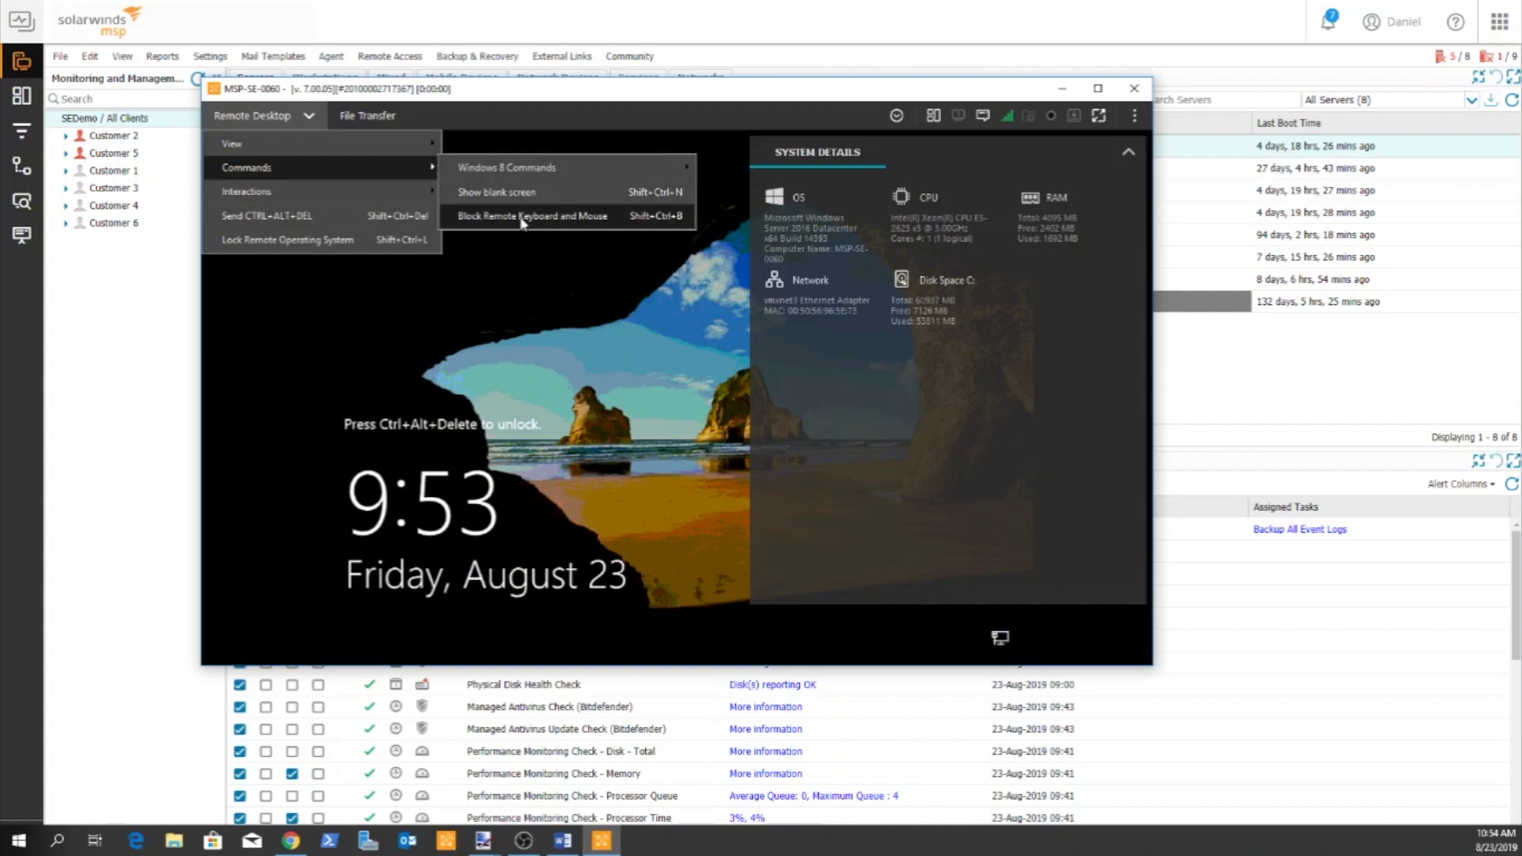
mouse_move(389, 188)
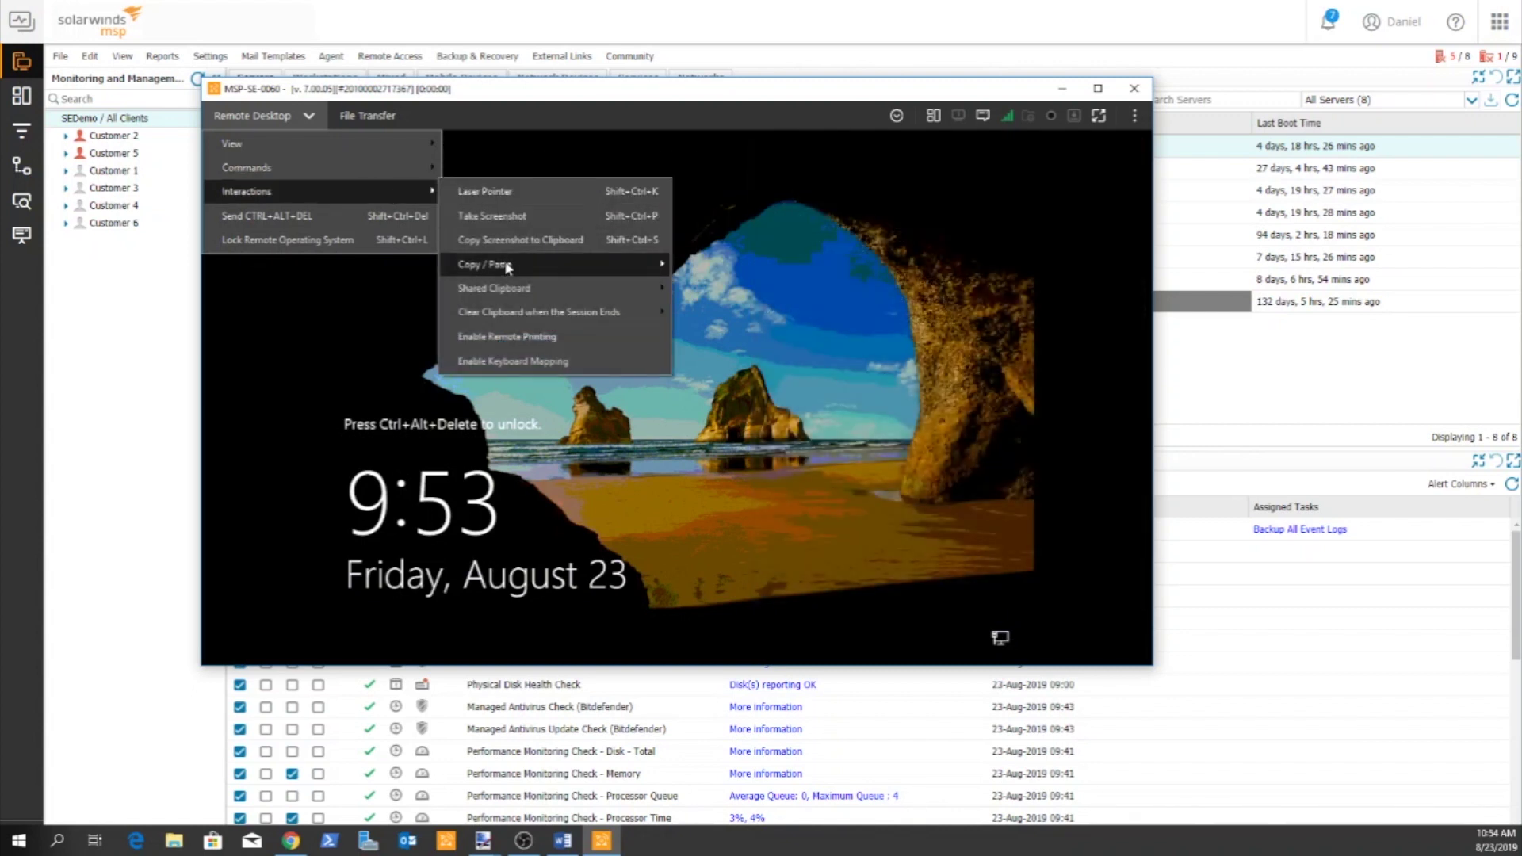
click(491, 92)
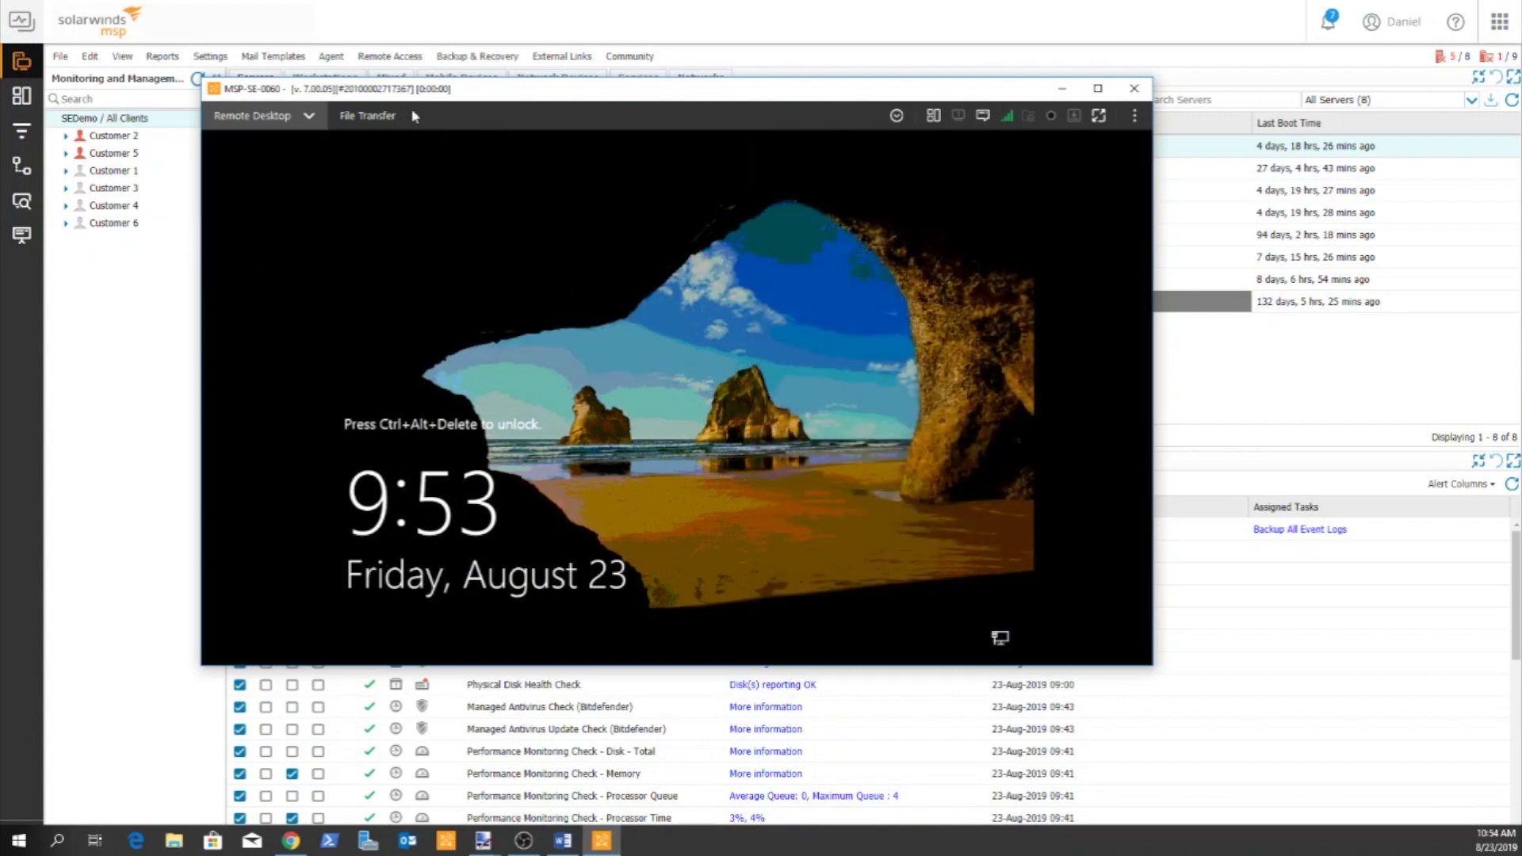
Open the session's file transfer view with the system details, and briefly open the chat window before closing it.
click(369, 117)
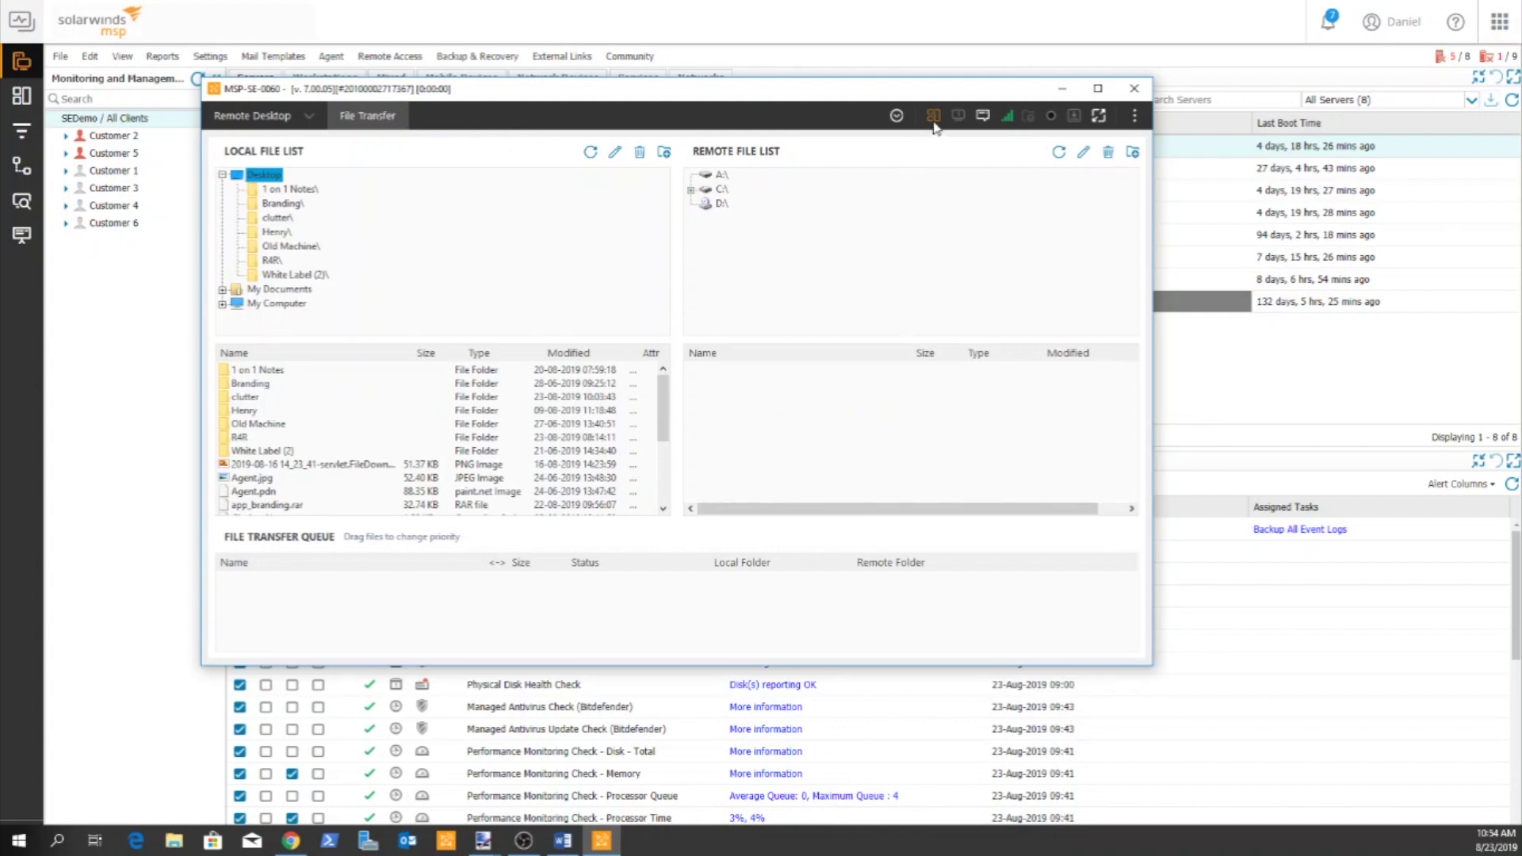
click(933, 116)
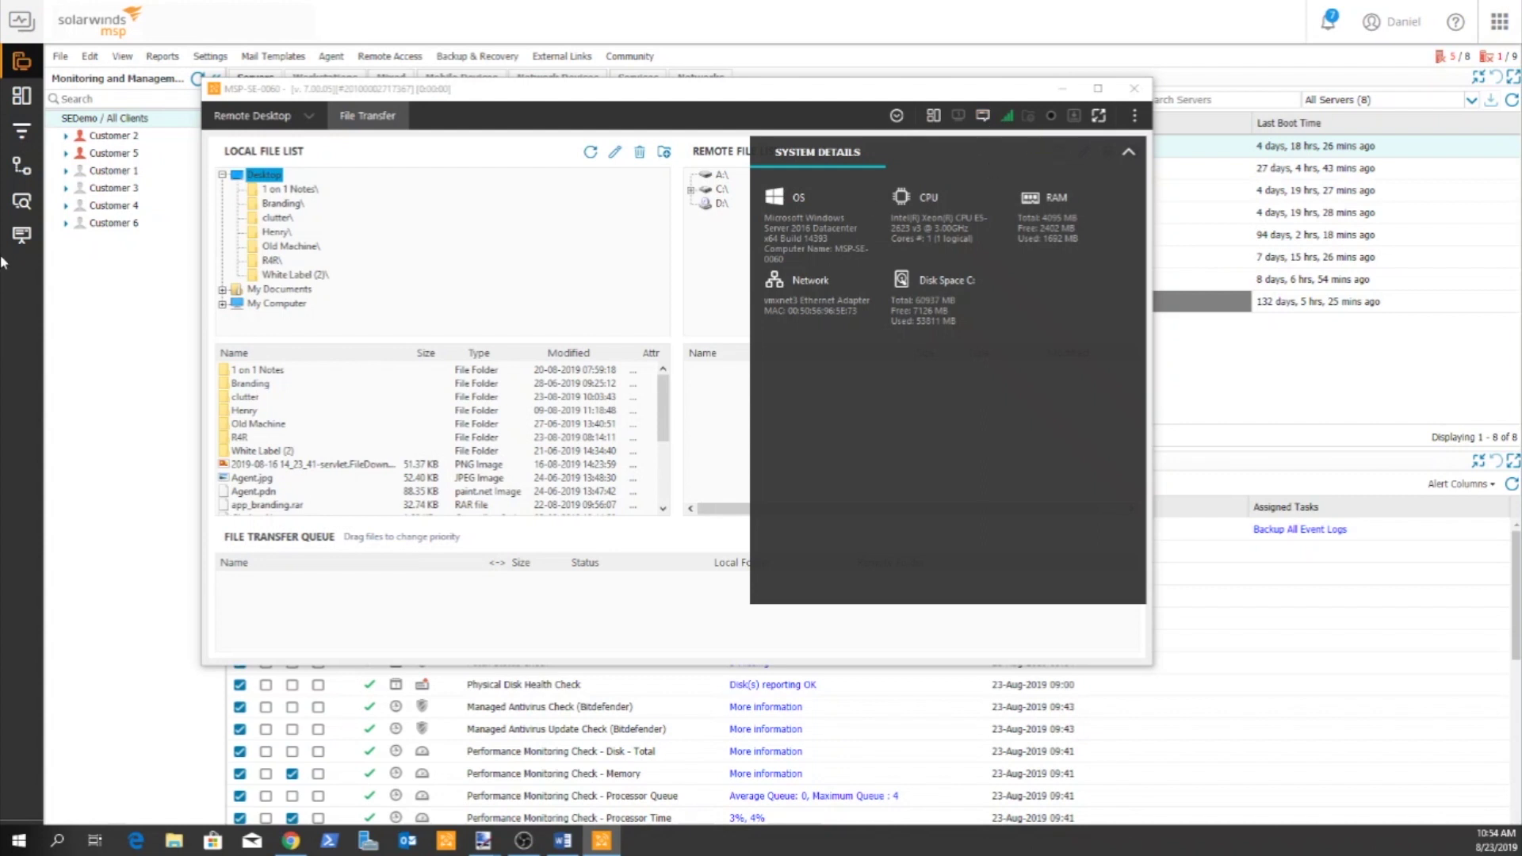
click(983, 116)
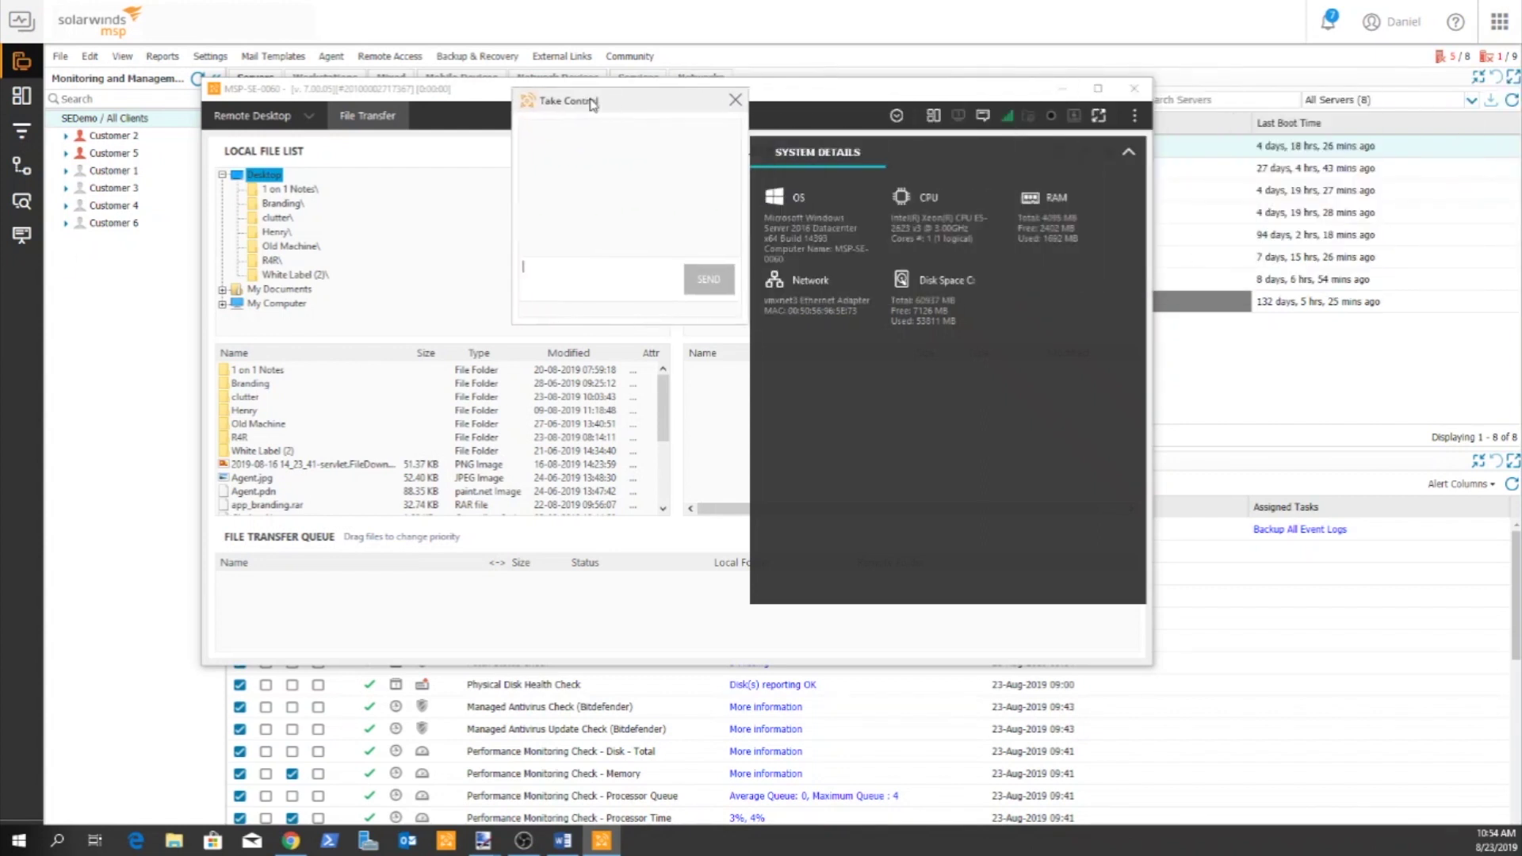
click(714, 101)
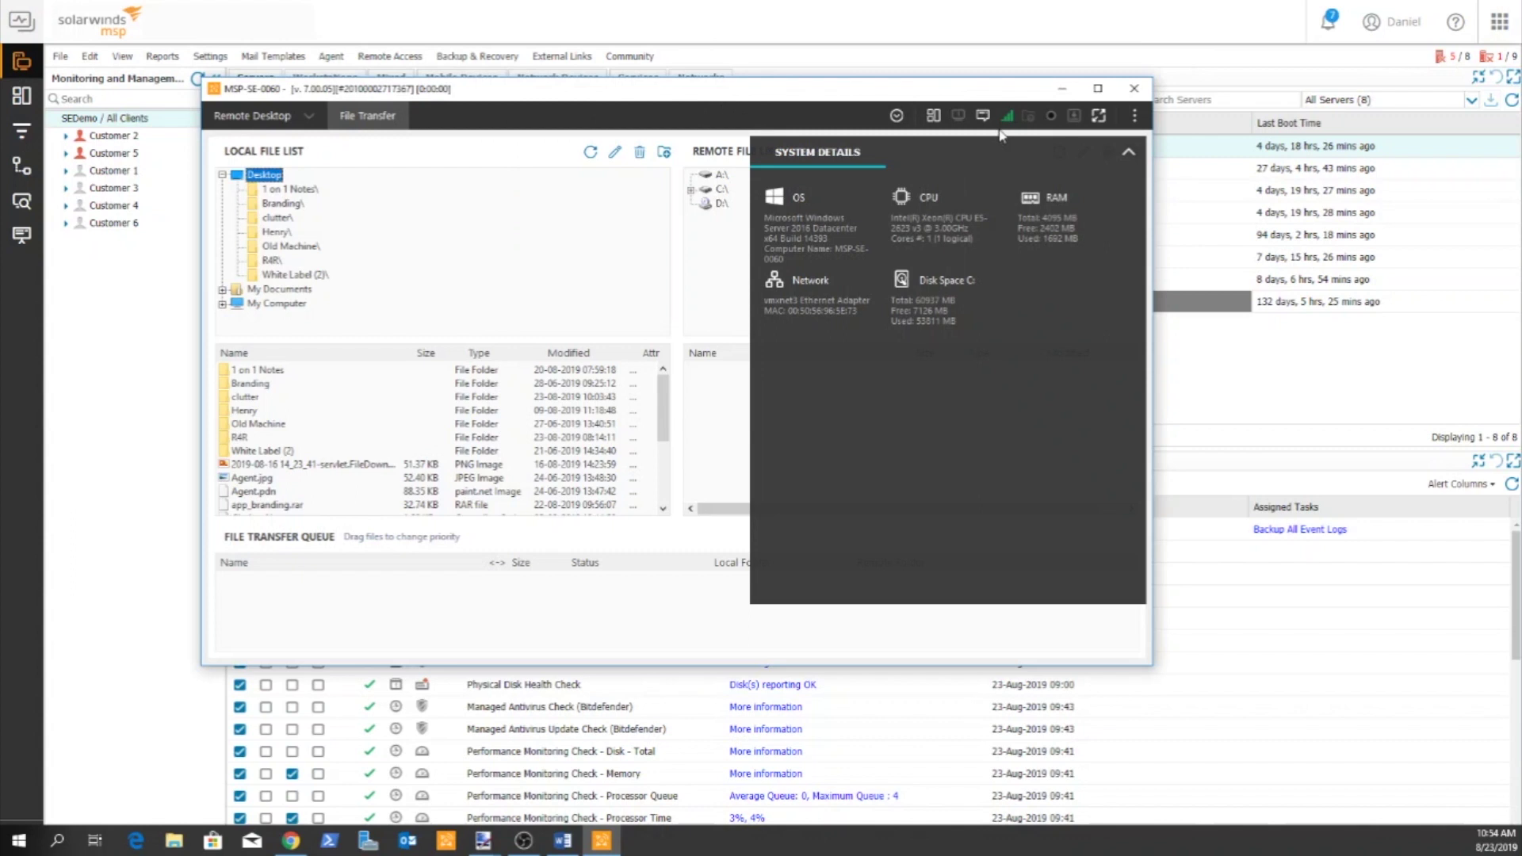
End the Take Control session, open a remote background session on server MSP-SE-0060, and run ipconfig in its remote command line.
click(1138, 89)
click(669, 413)
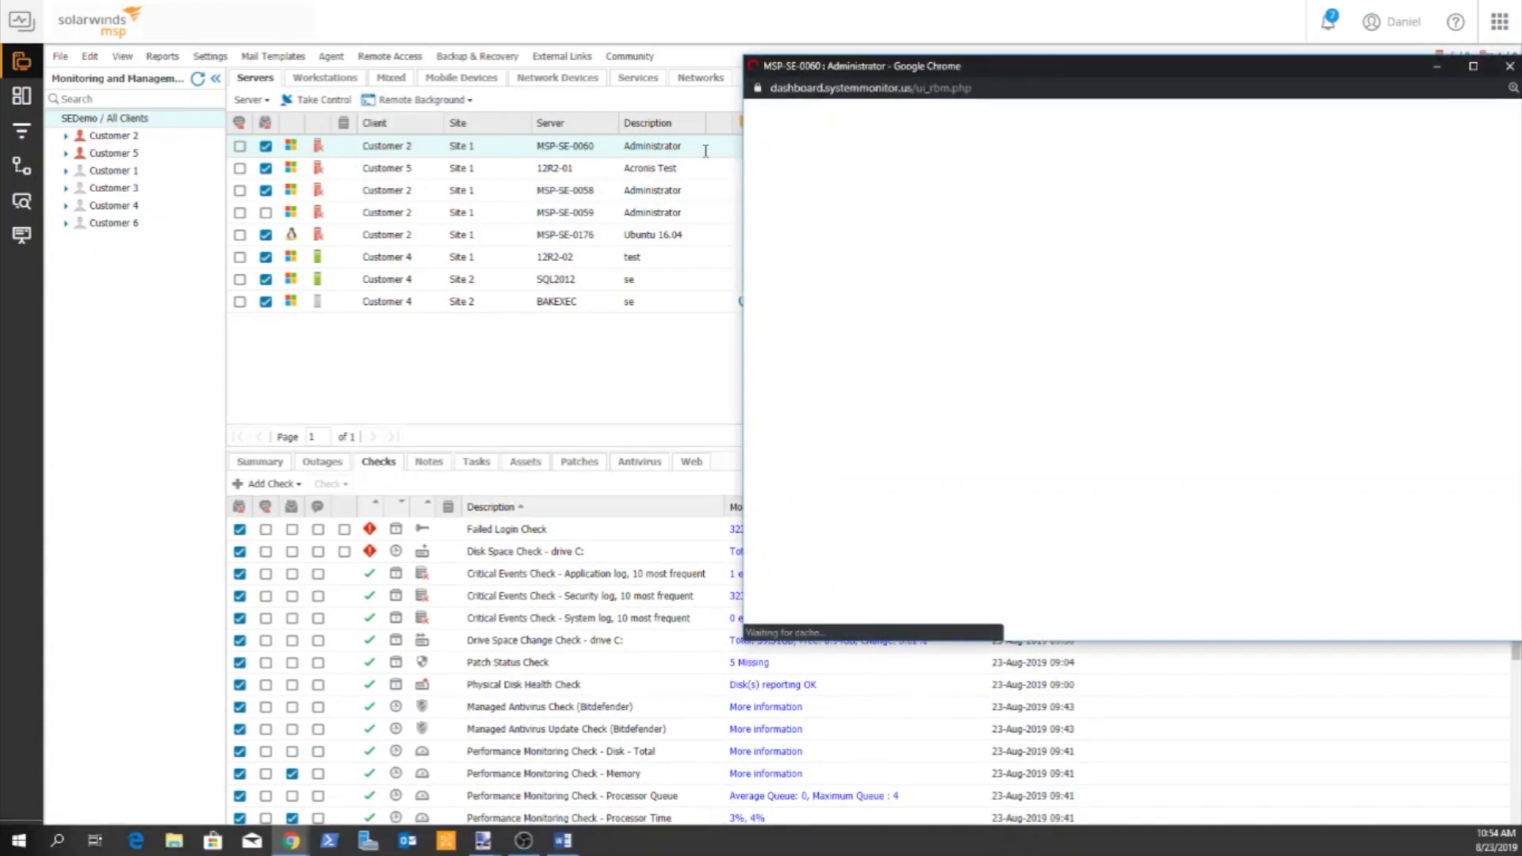
drag(1003, 75, 629, 115)
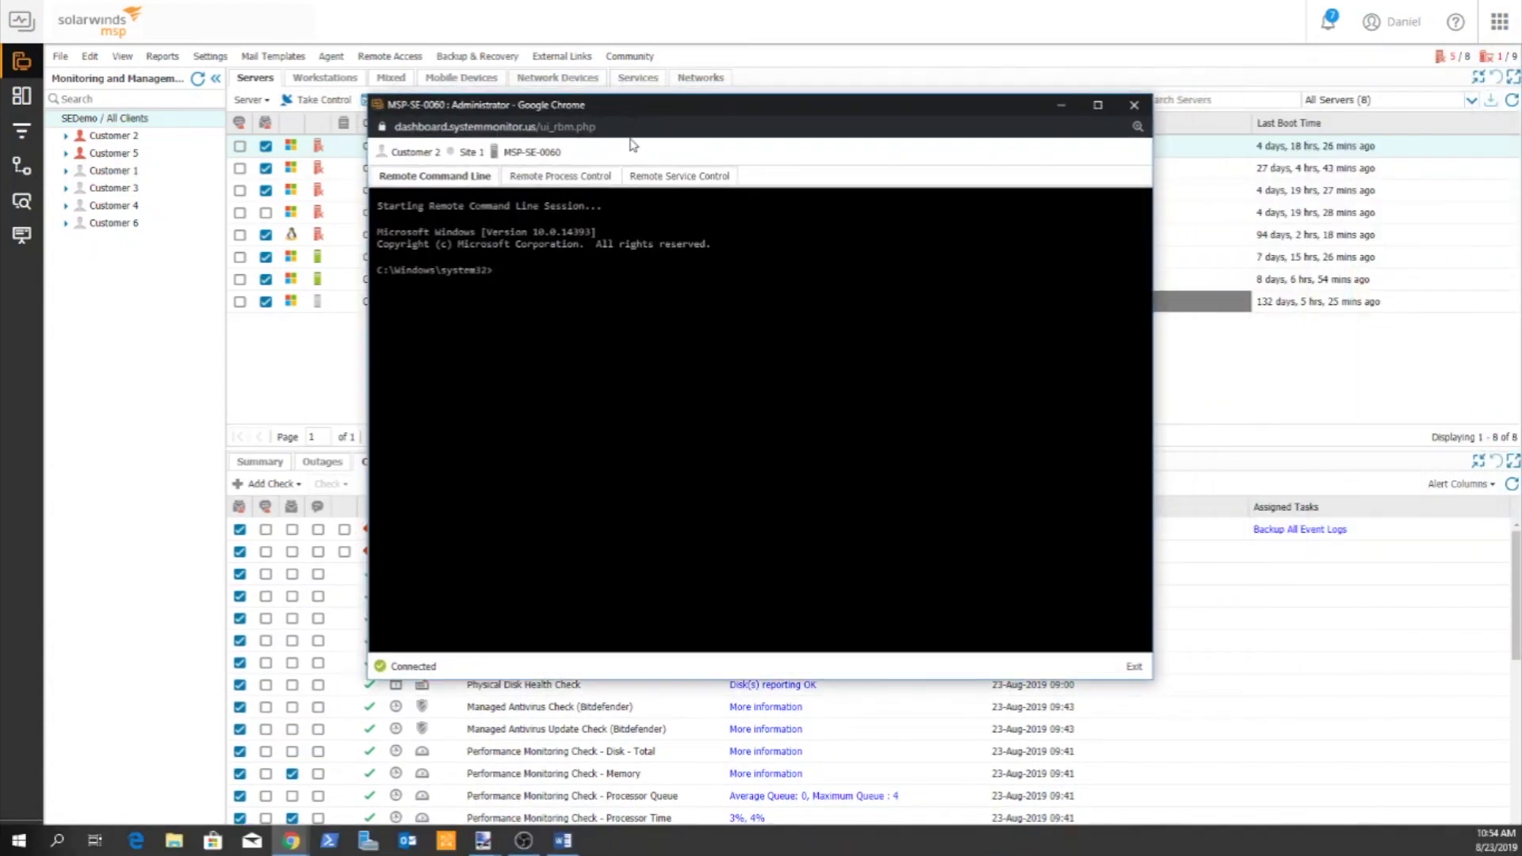
text(ipconfig)
key(Return)
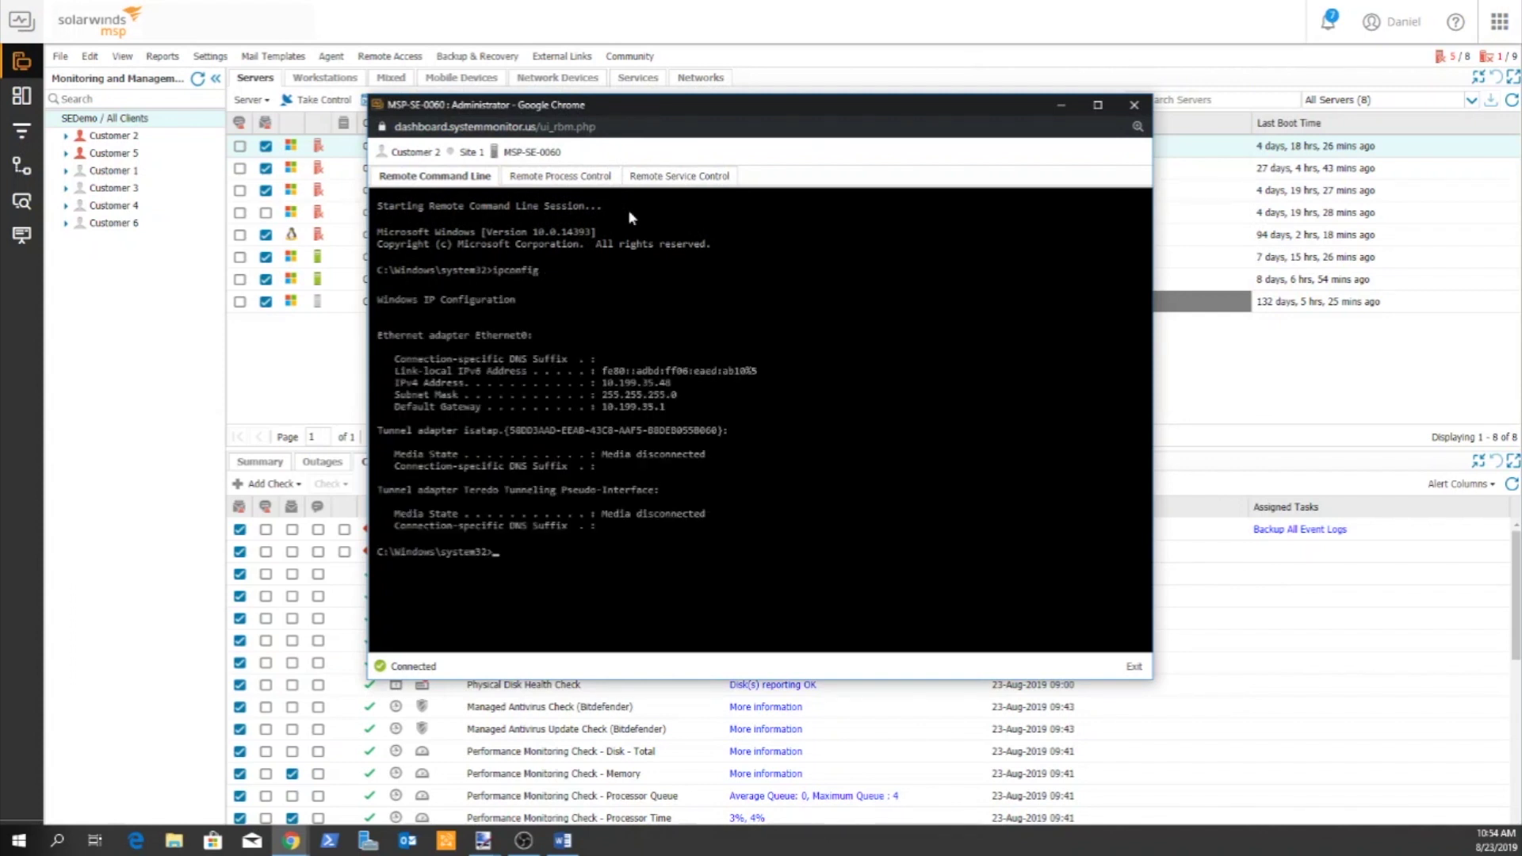
Browse the remote process and service lists, view the actions available for the Print Spooler service, and close the remote background window.
click(555, 176)
click(673, 177)
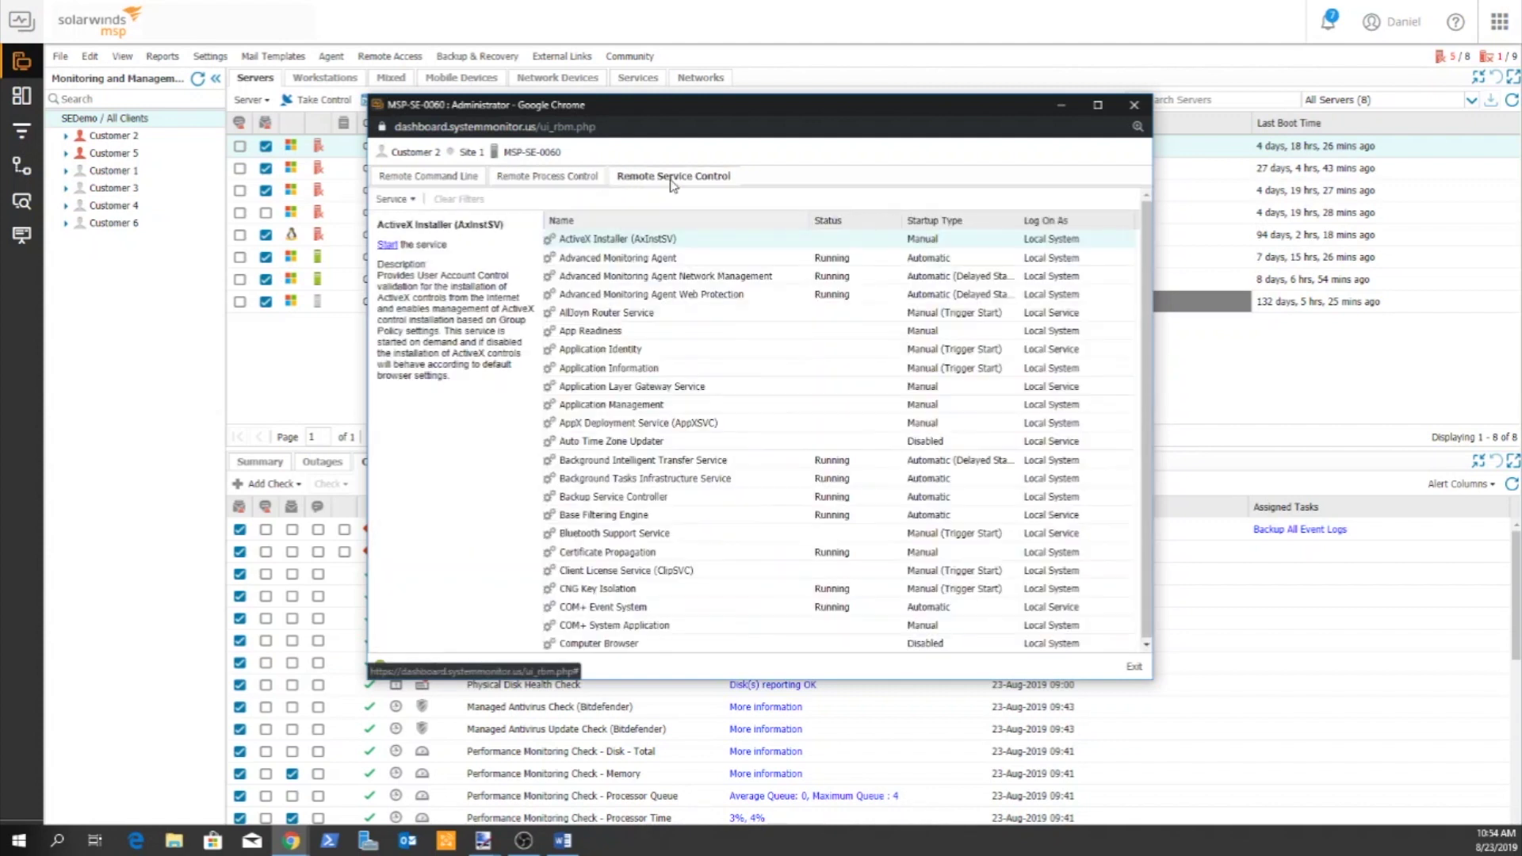
scroll(745, 405, down, 2)
scroll(745, 405, down, 10)
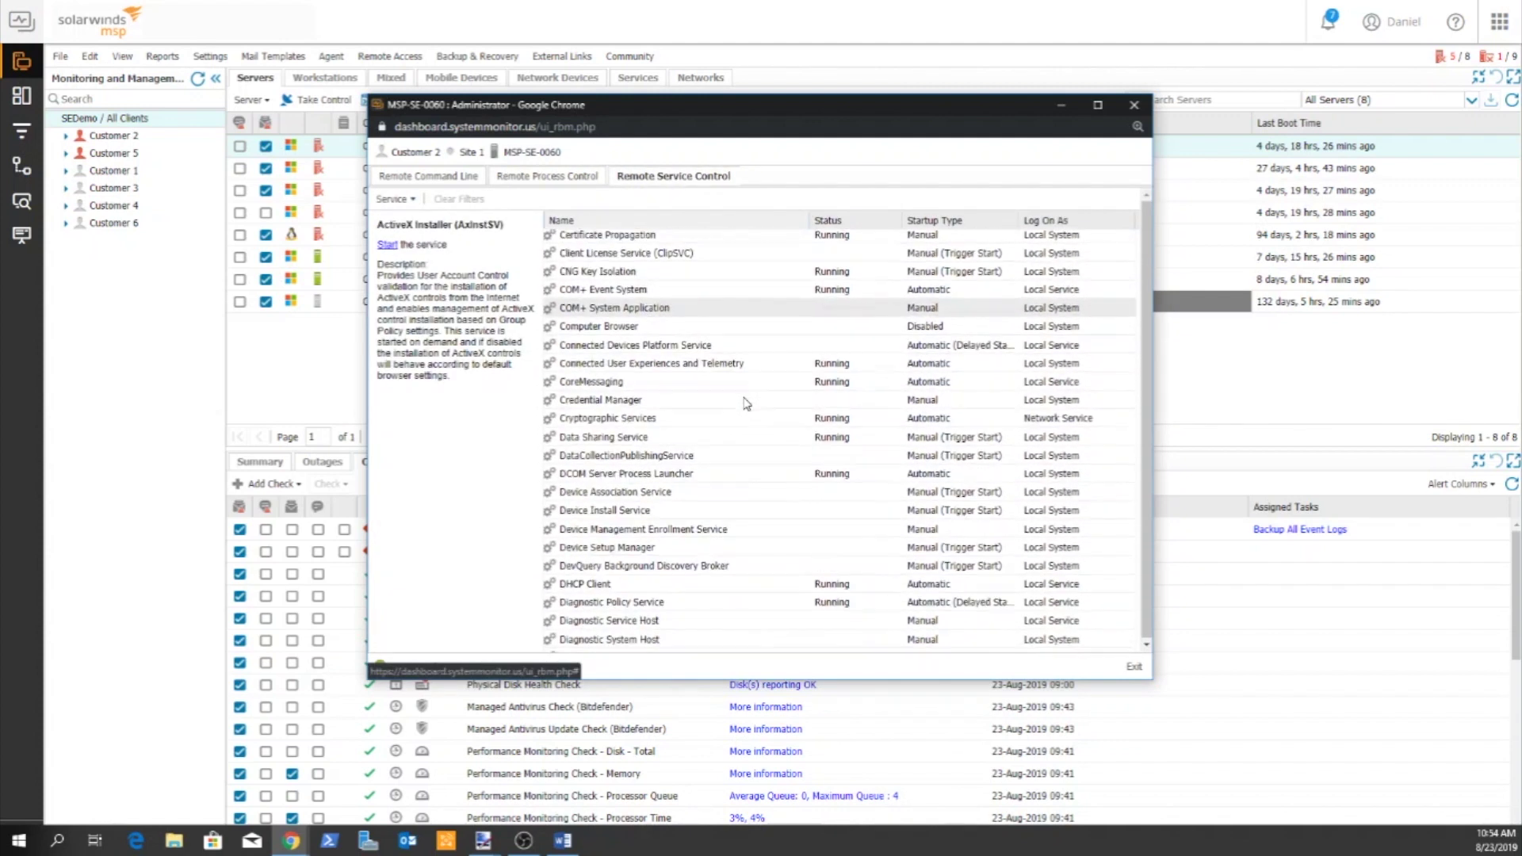
scroll(745, 402, down, 12)
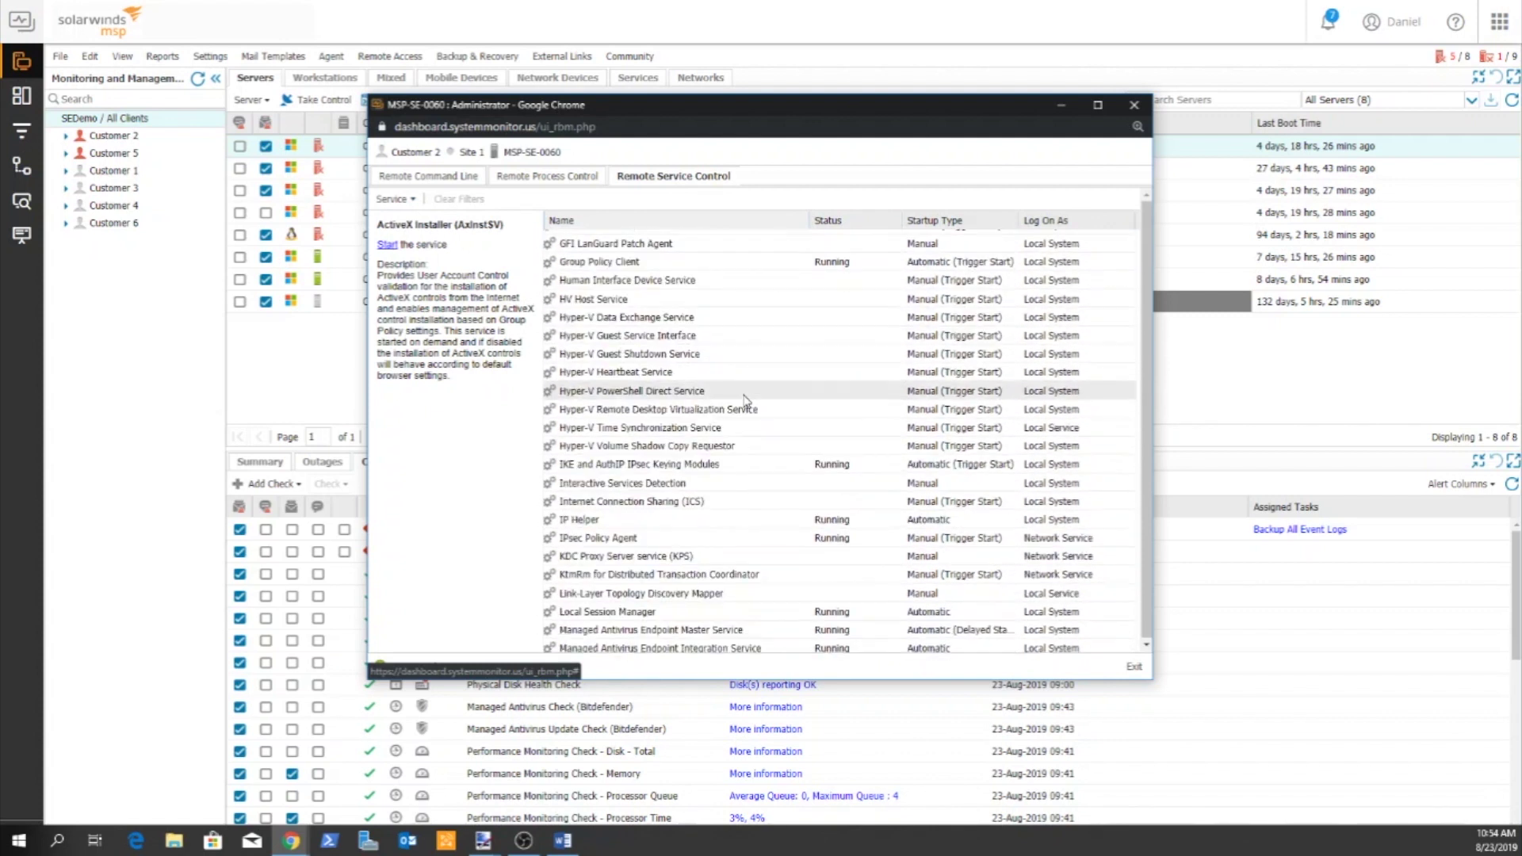
scroll(745, 401, down, 4)
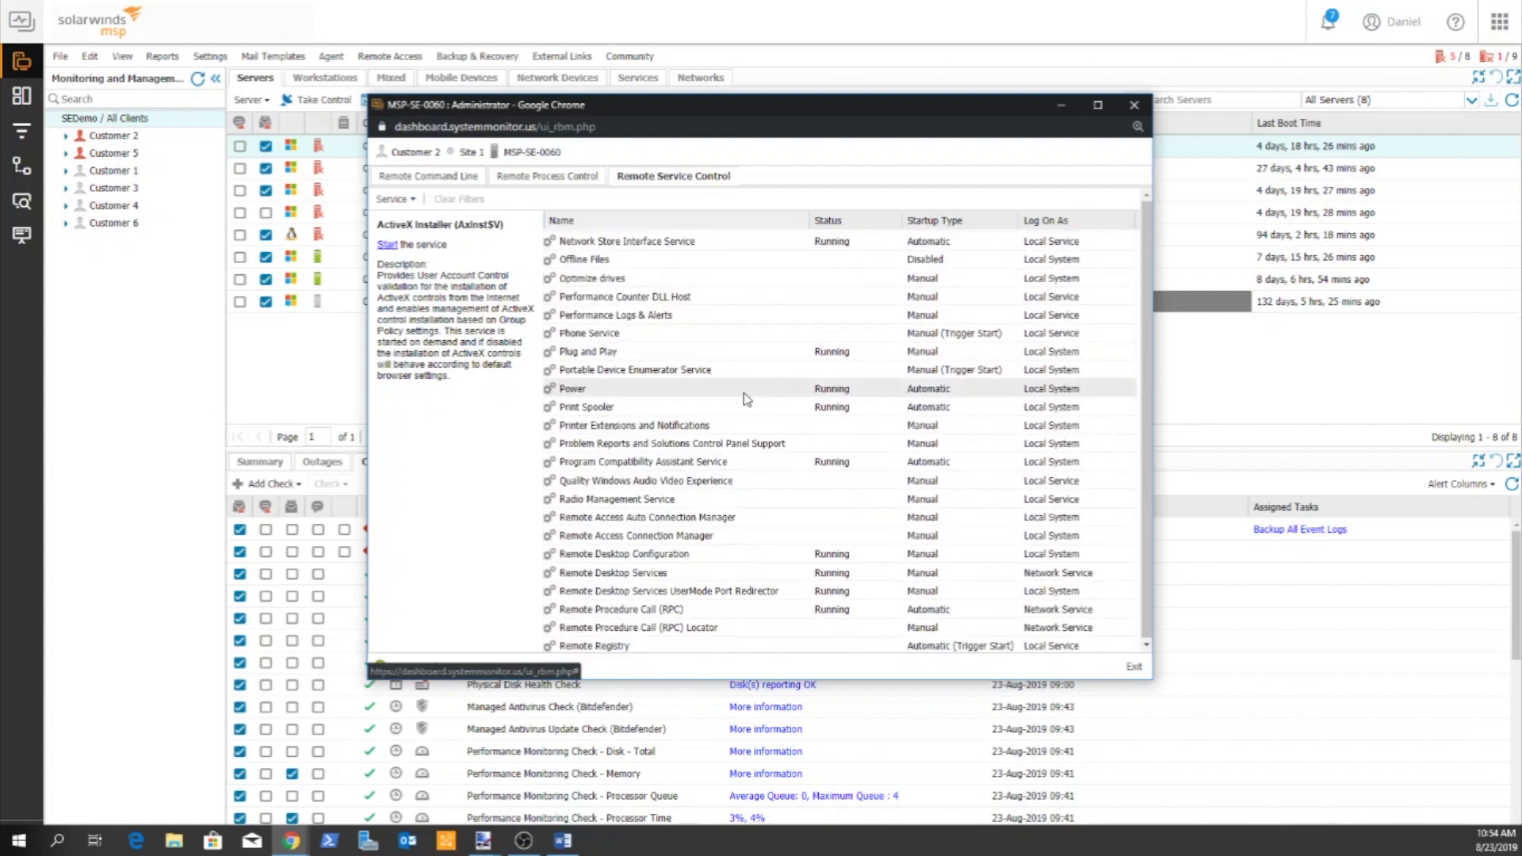
right_click(675, 407)
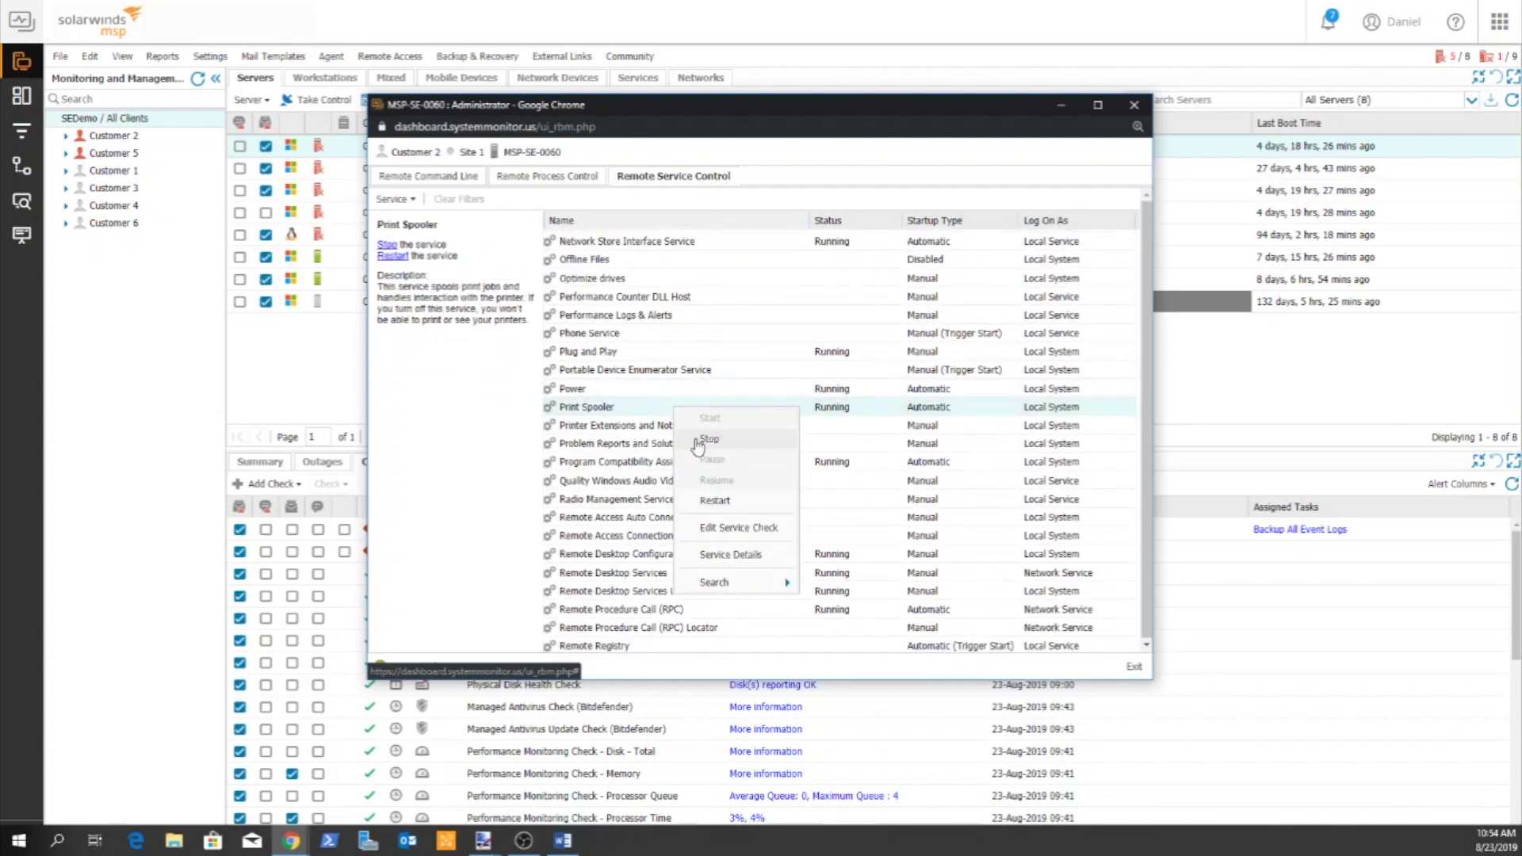
click(765, 171)
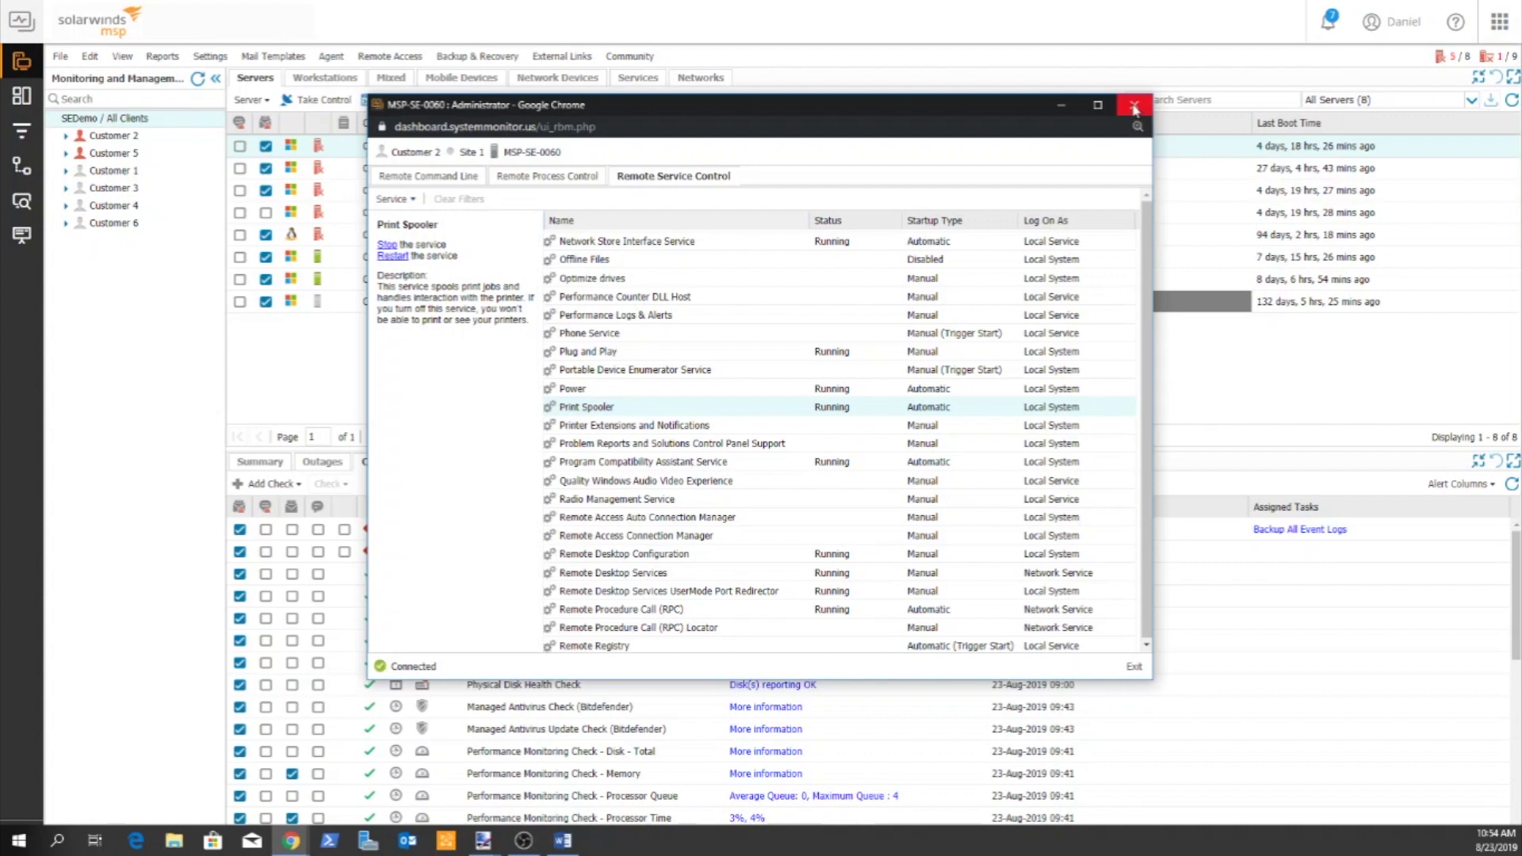
drag(972, 103, 1042, 159)
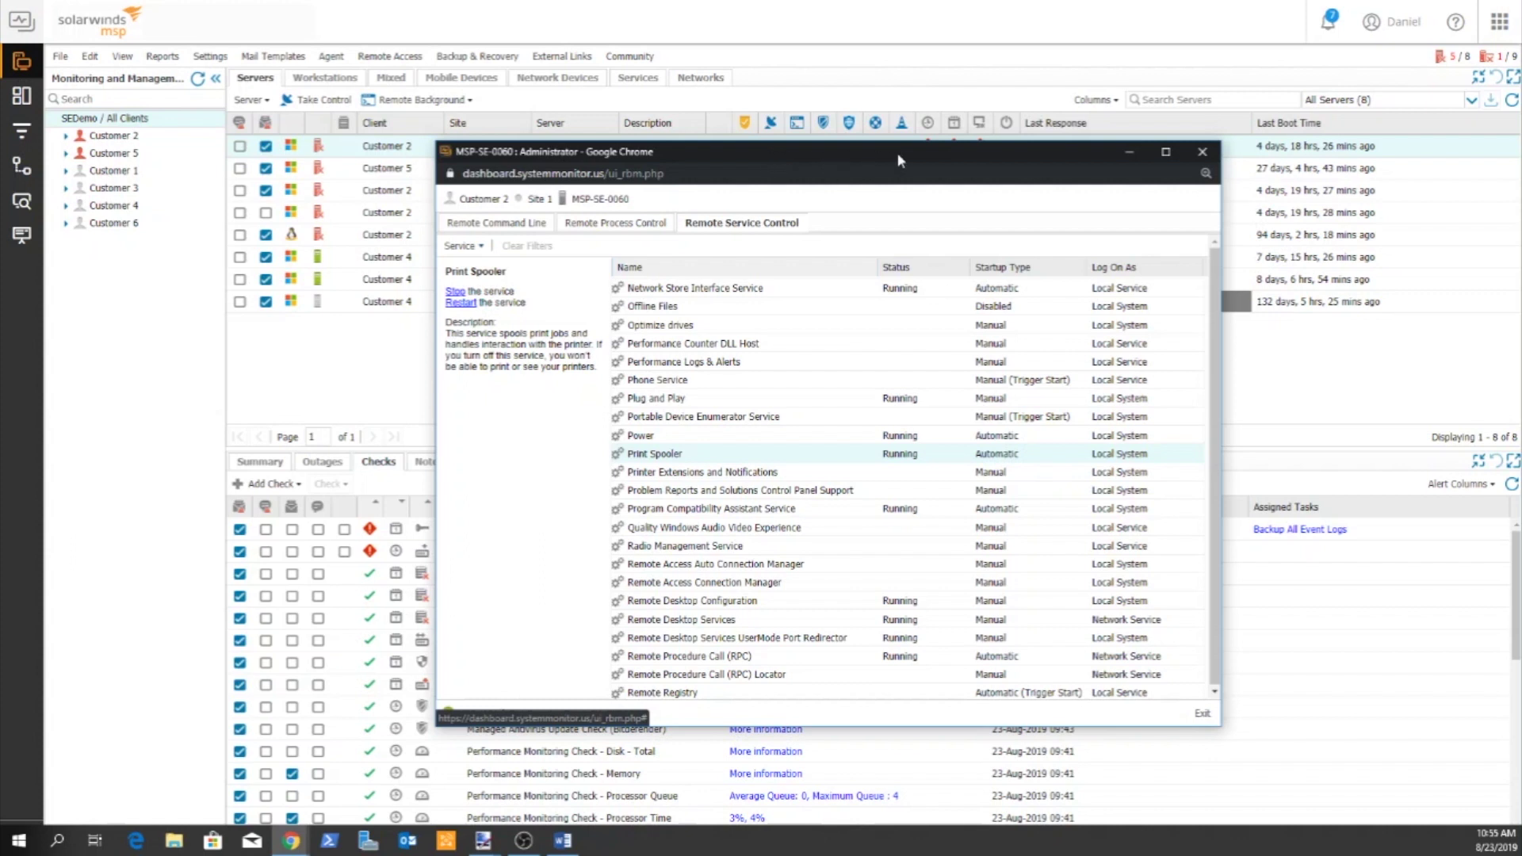
click(1203, 152)
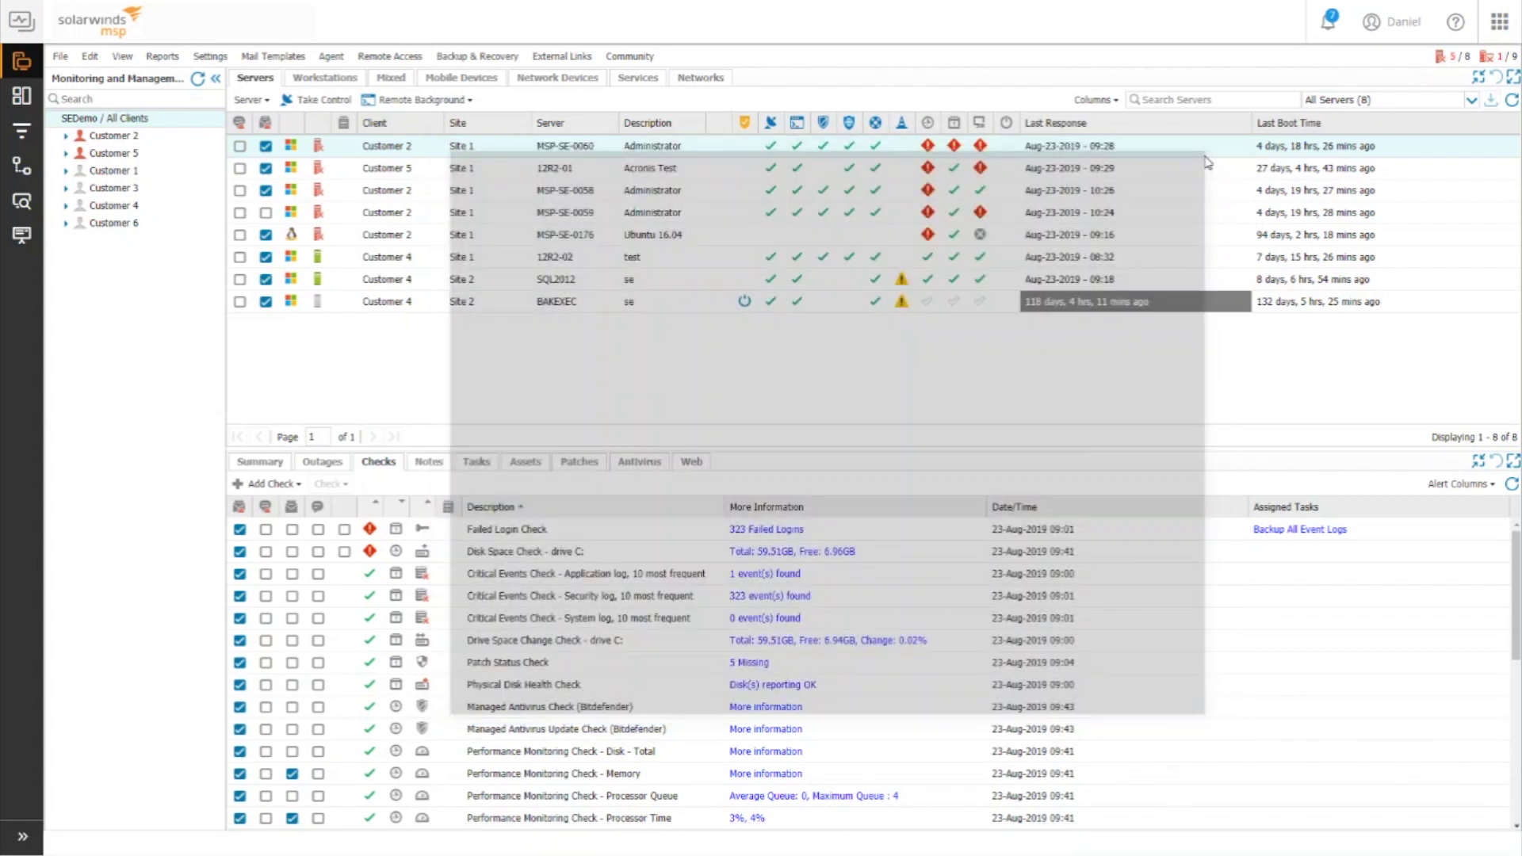
click(210, 56)
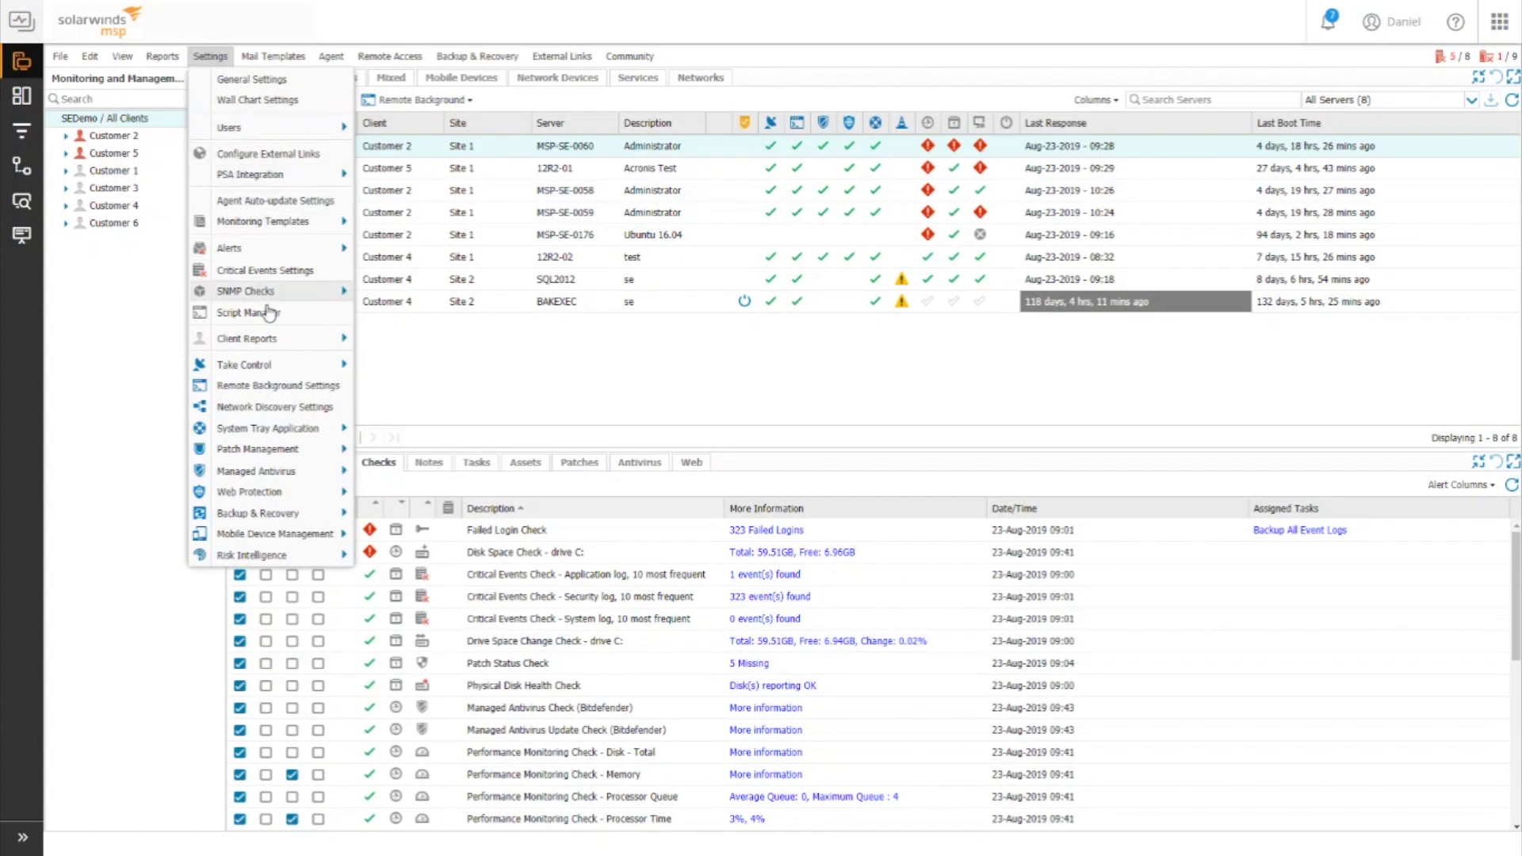
mouse_move(325, 364)
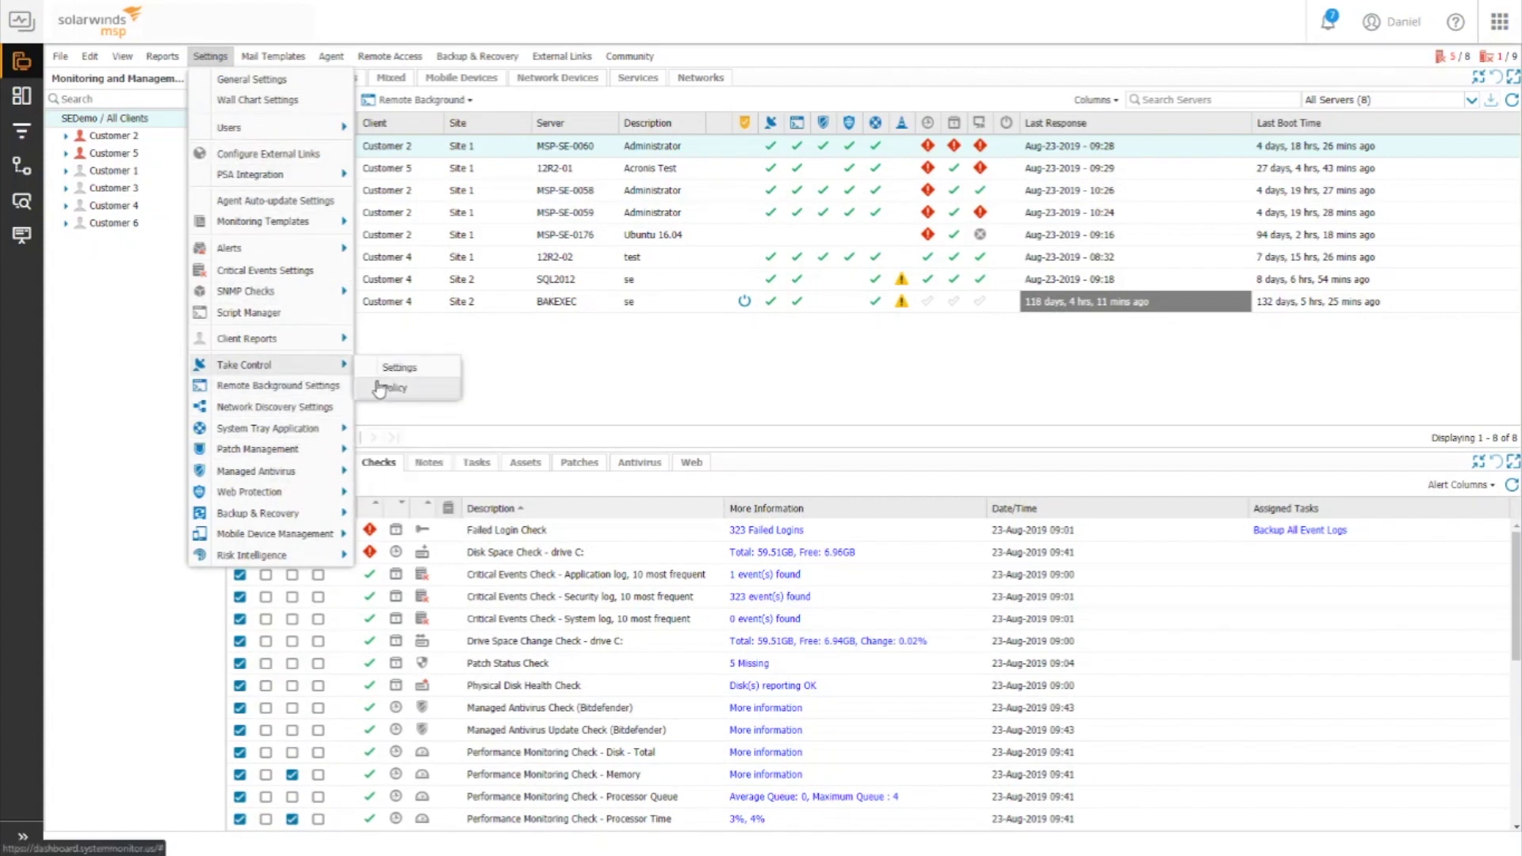
click(535, 389)
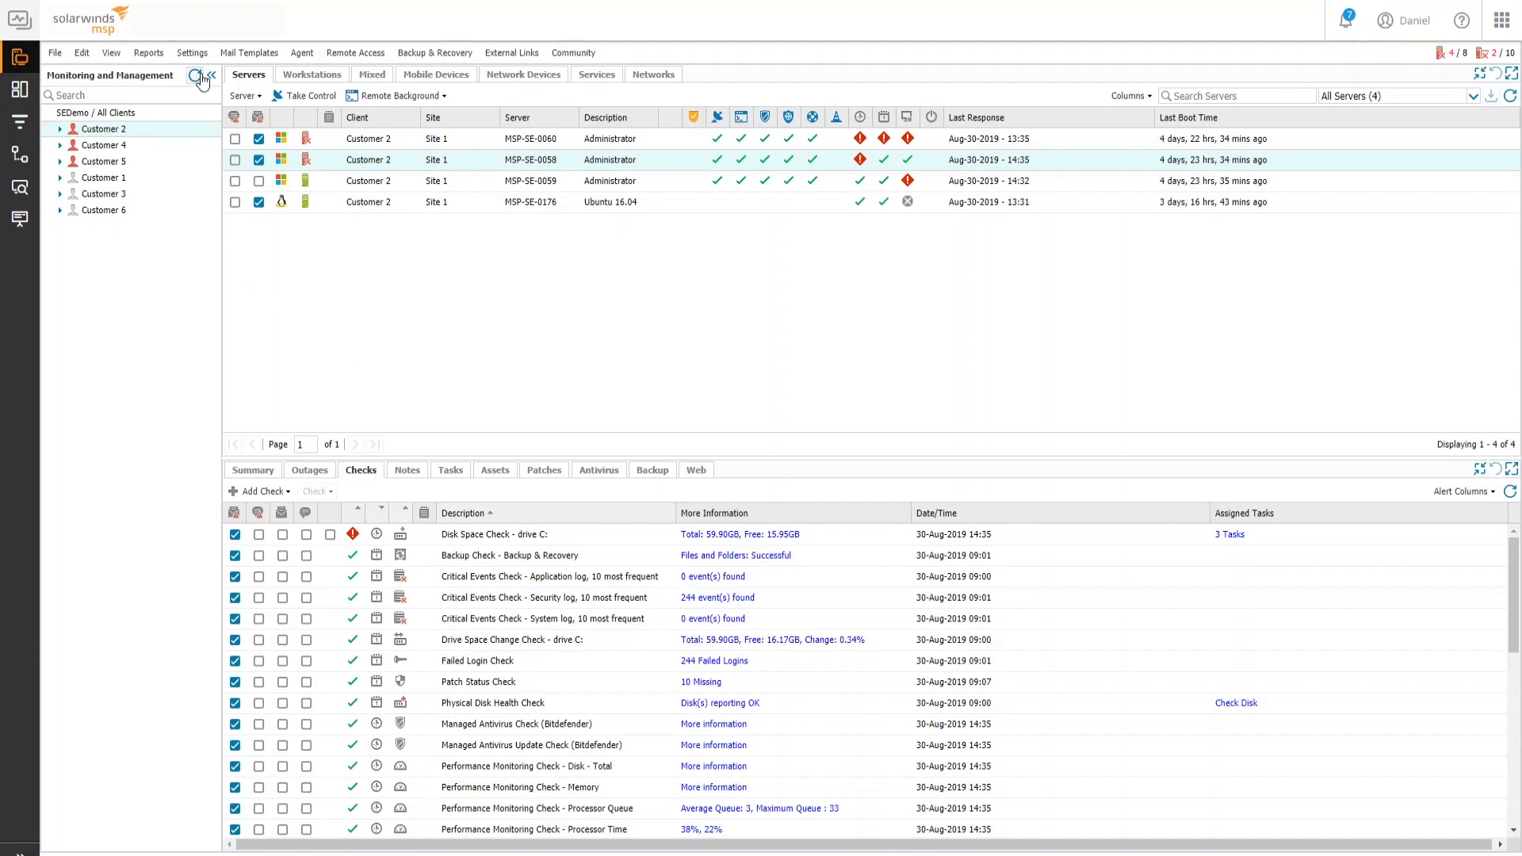
Open the Desktop protection policy of Managed Antivirus and view its general and installation settings.
click(192, 52)
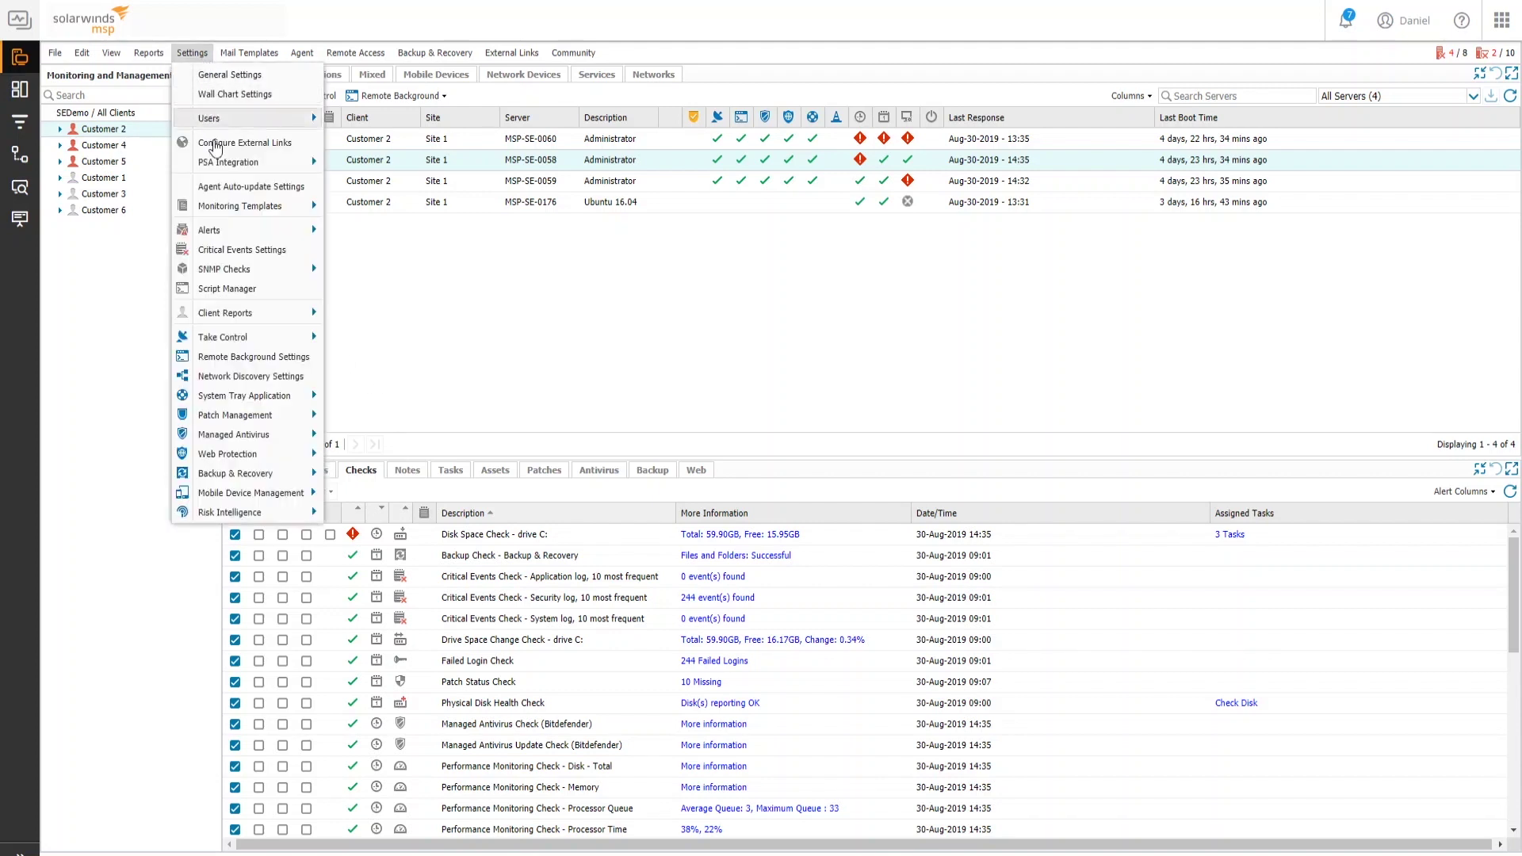
mouse_move(287, 435)
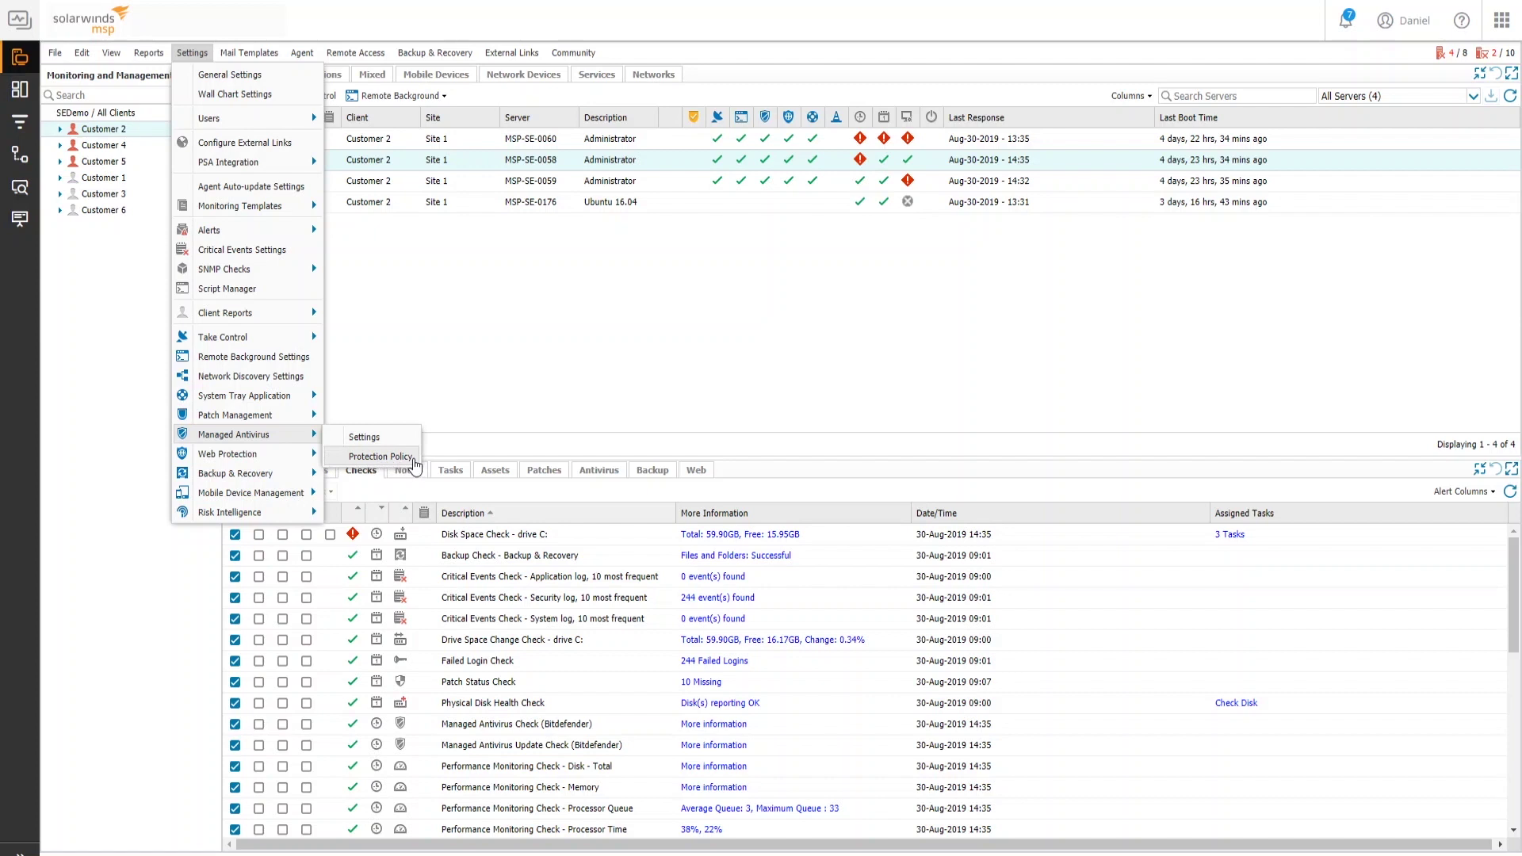
click(414, 458)
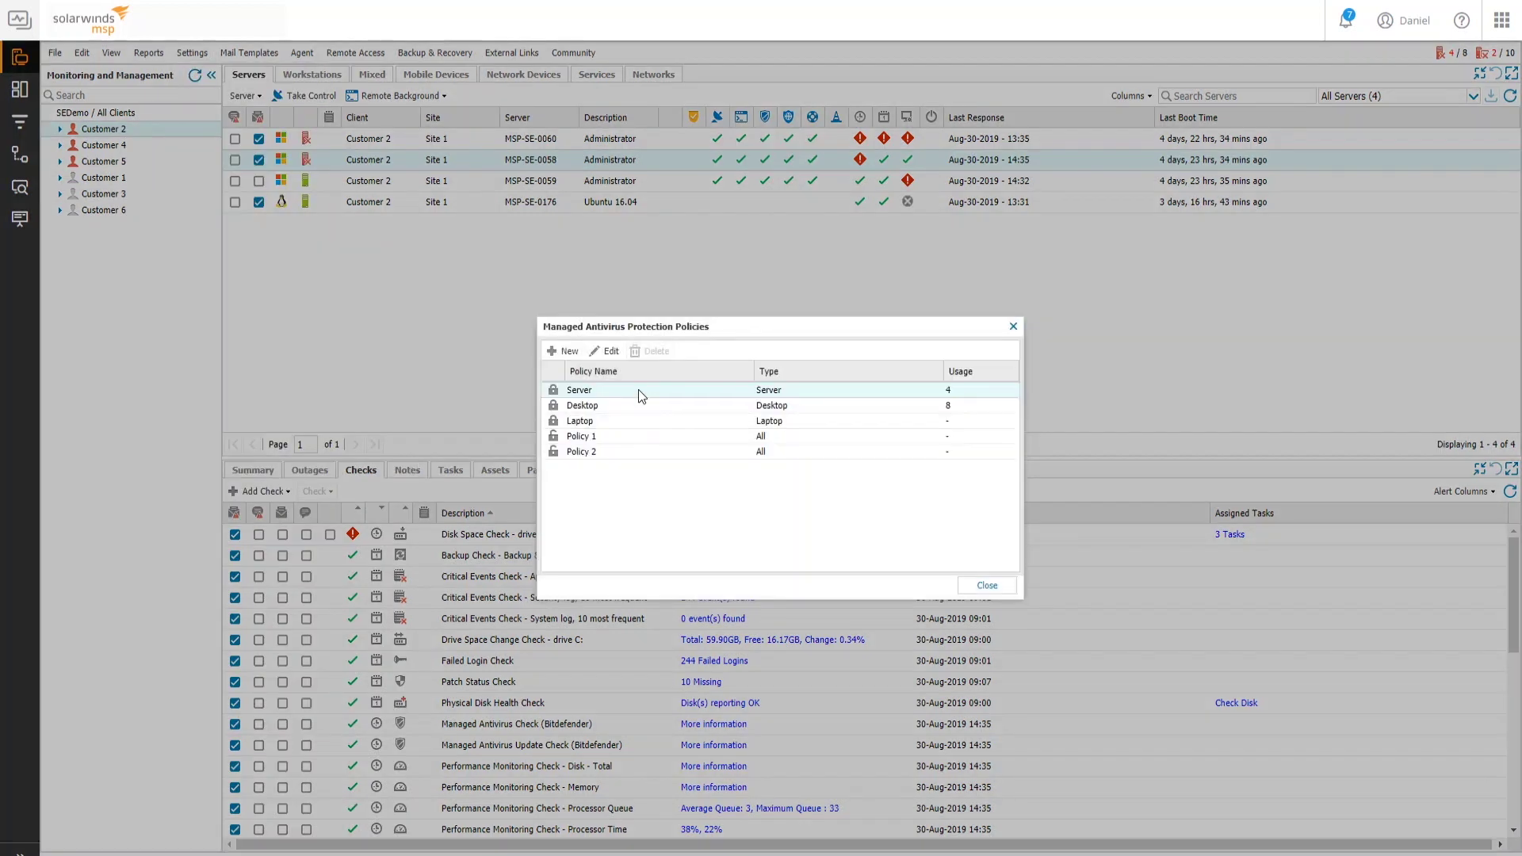
double_click(636, 406)
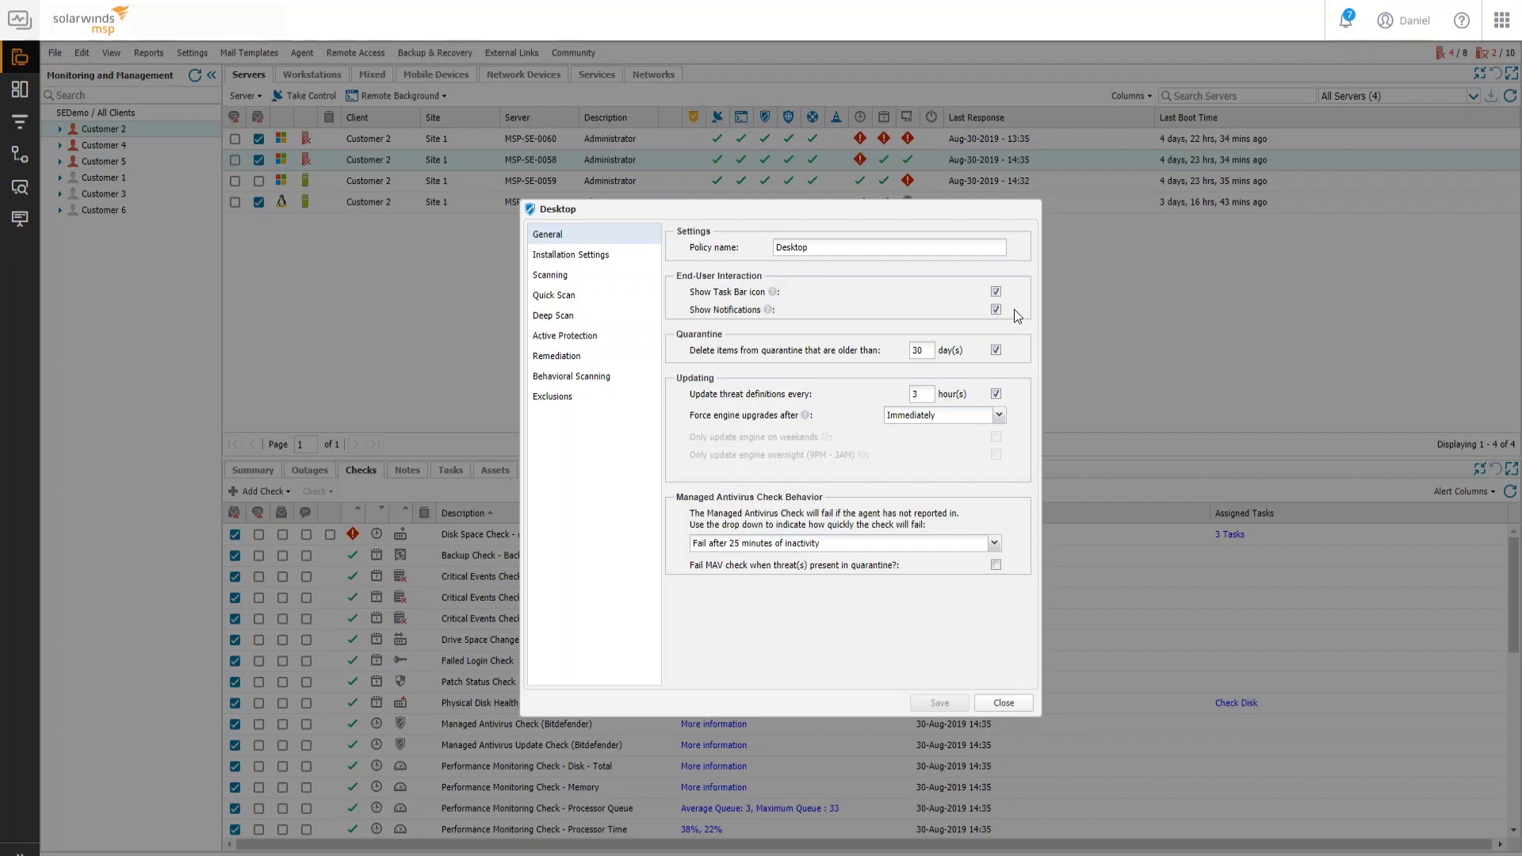
click(658, 257)
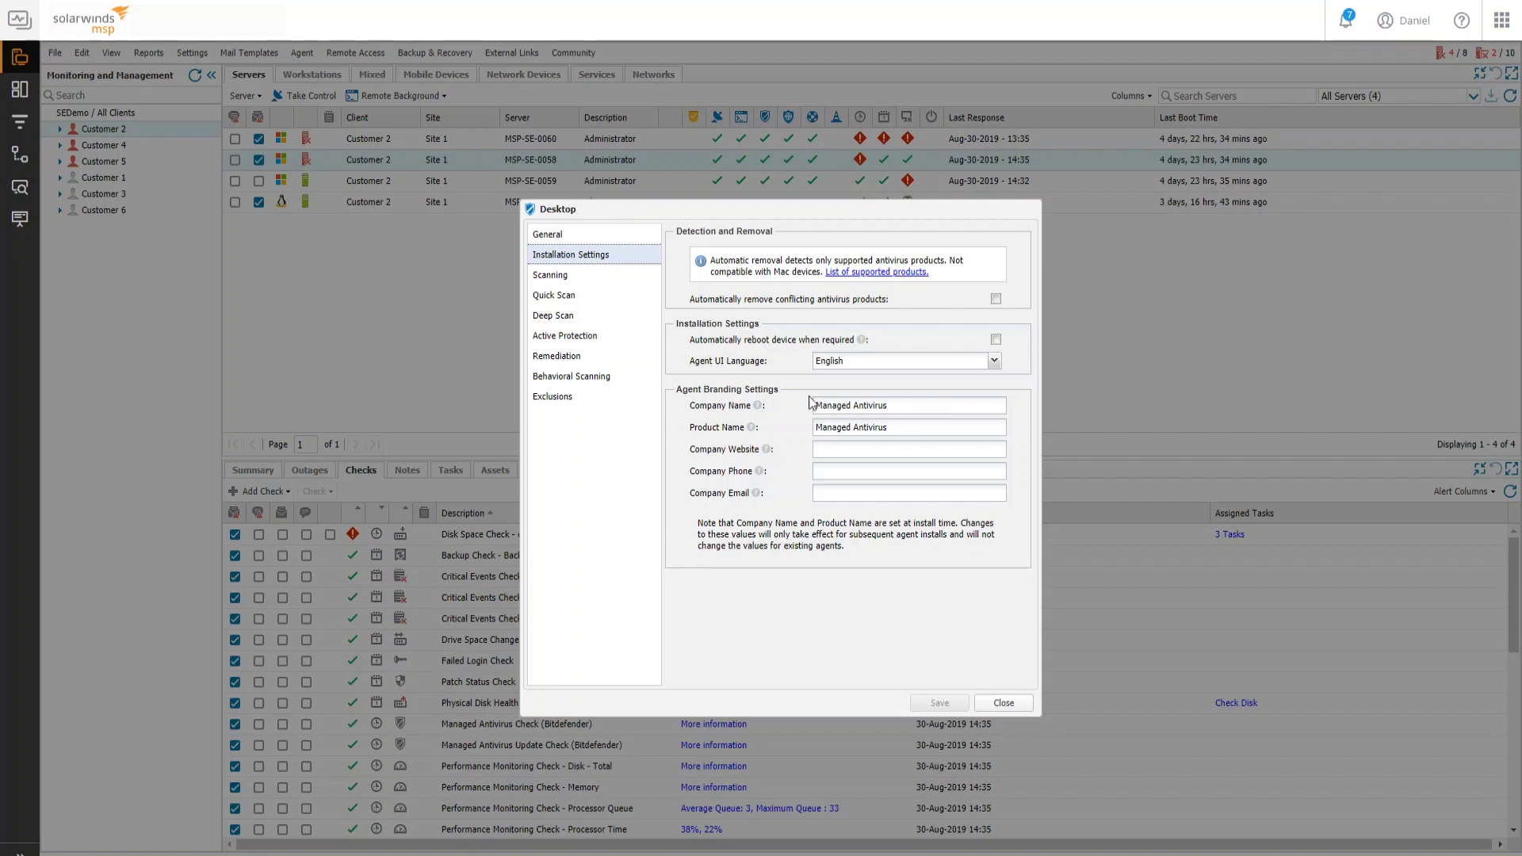
Compare the Quick Scan and Deep Scan setup and schedule settings of the Desktop policy.
click(624, 300)
click(622, 315)
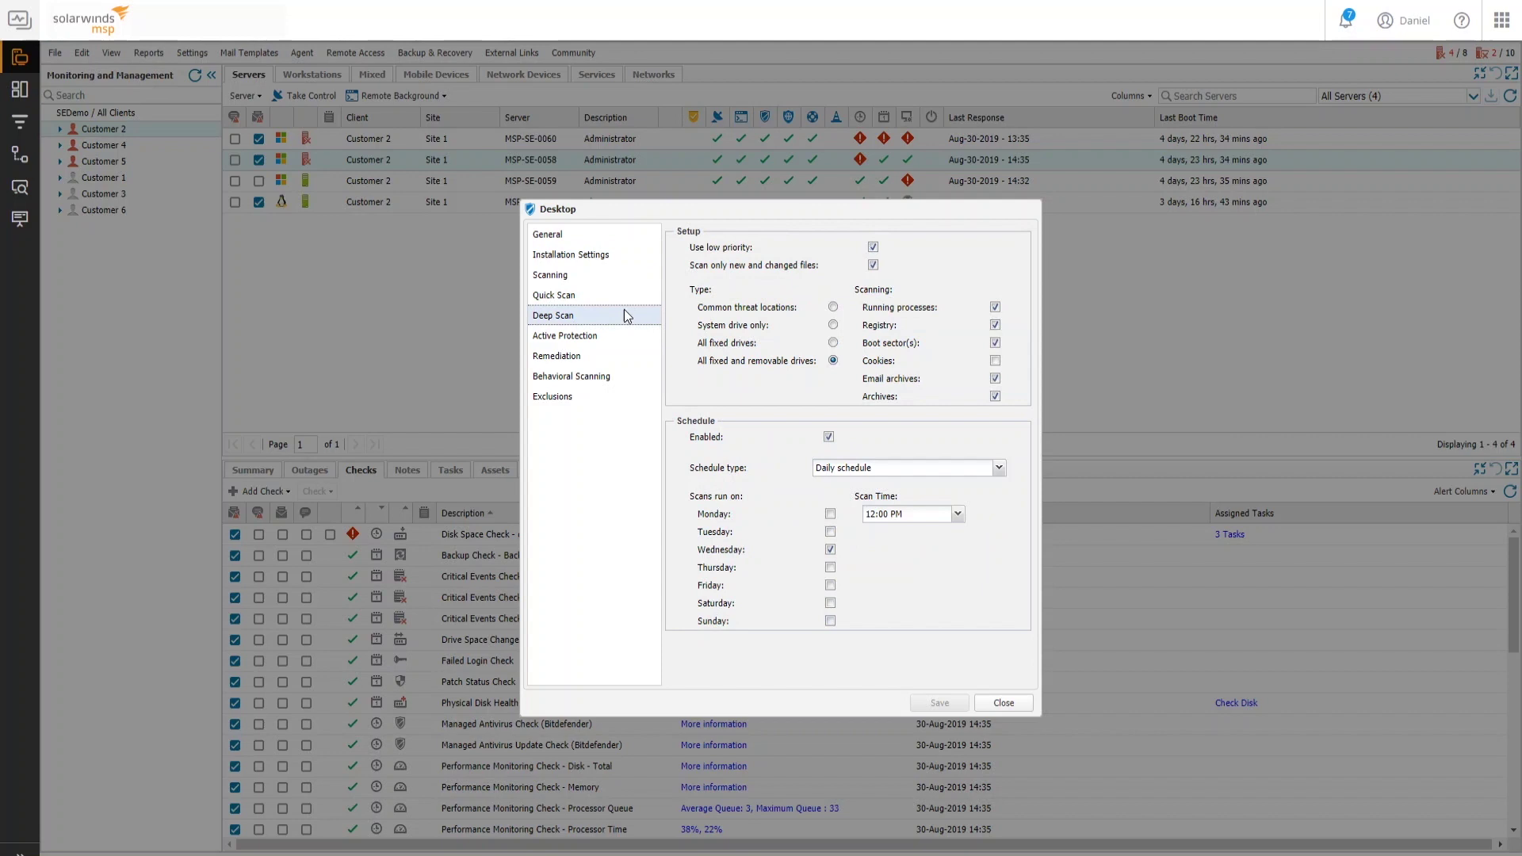
click(628, 301)
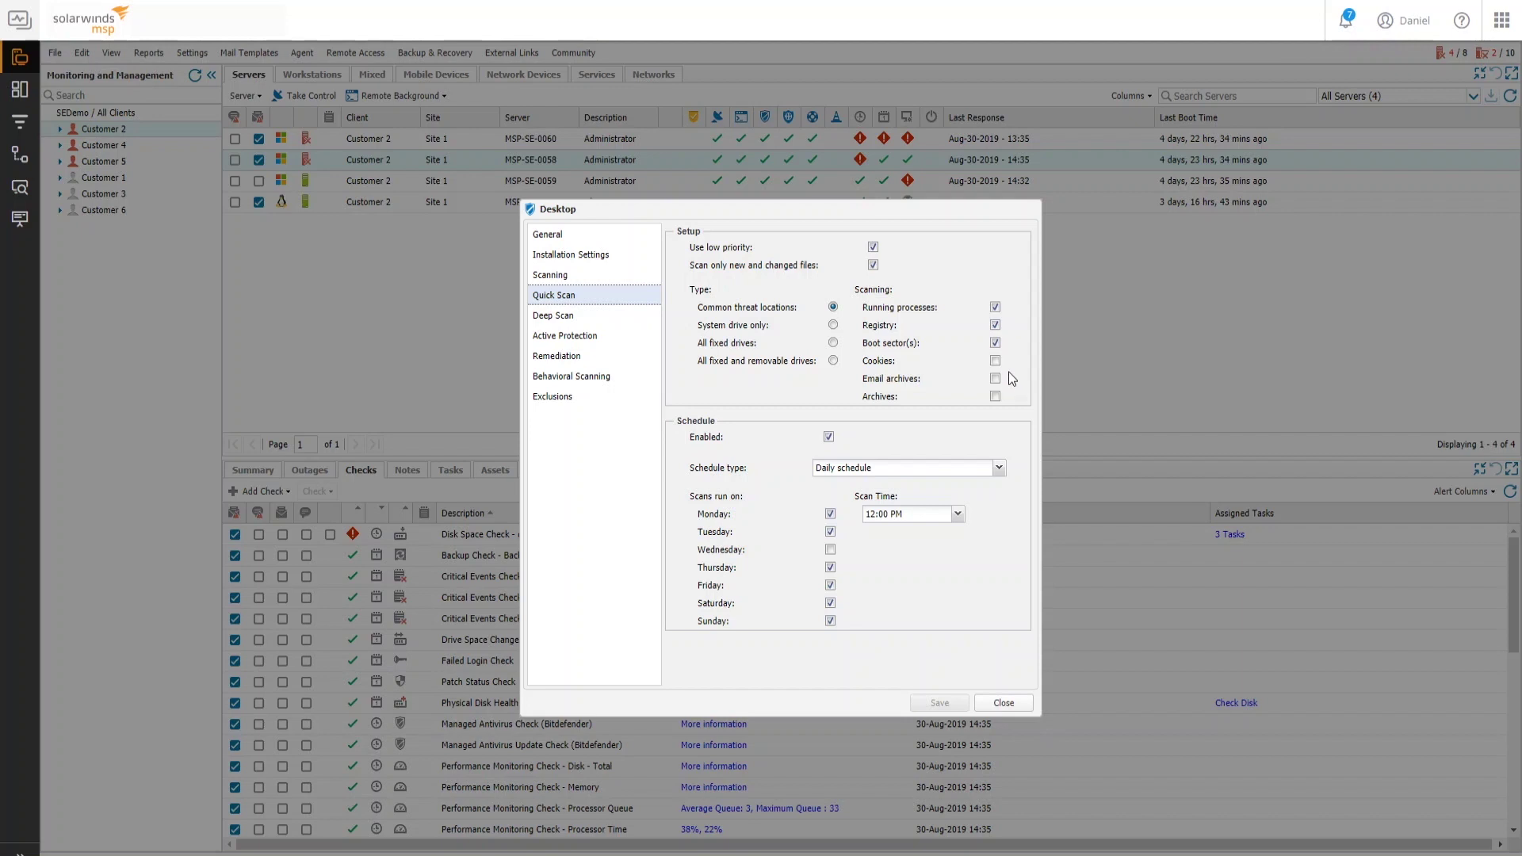
click(611, 317)
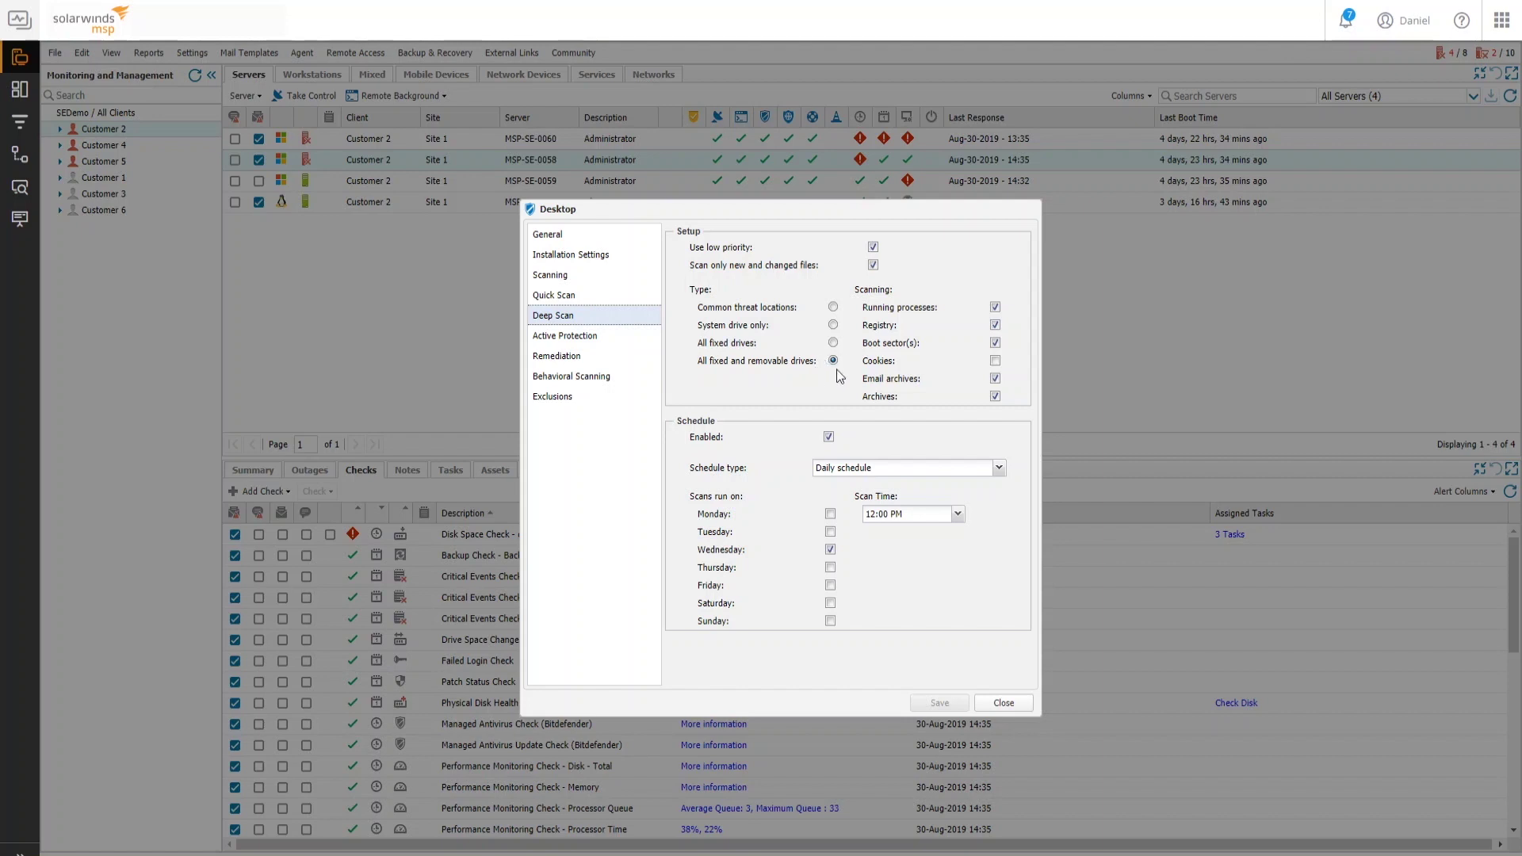
Review the Desktop policy's Active Protection, Behavioral Scanning and Exclusions settings, and close the policy and the policy list.
click(629, 343)
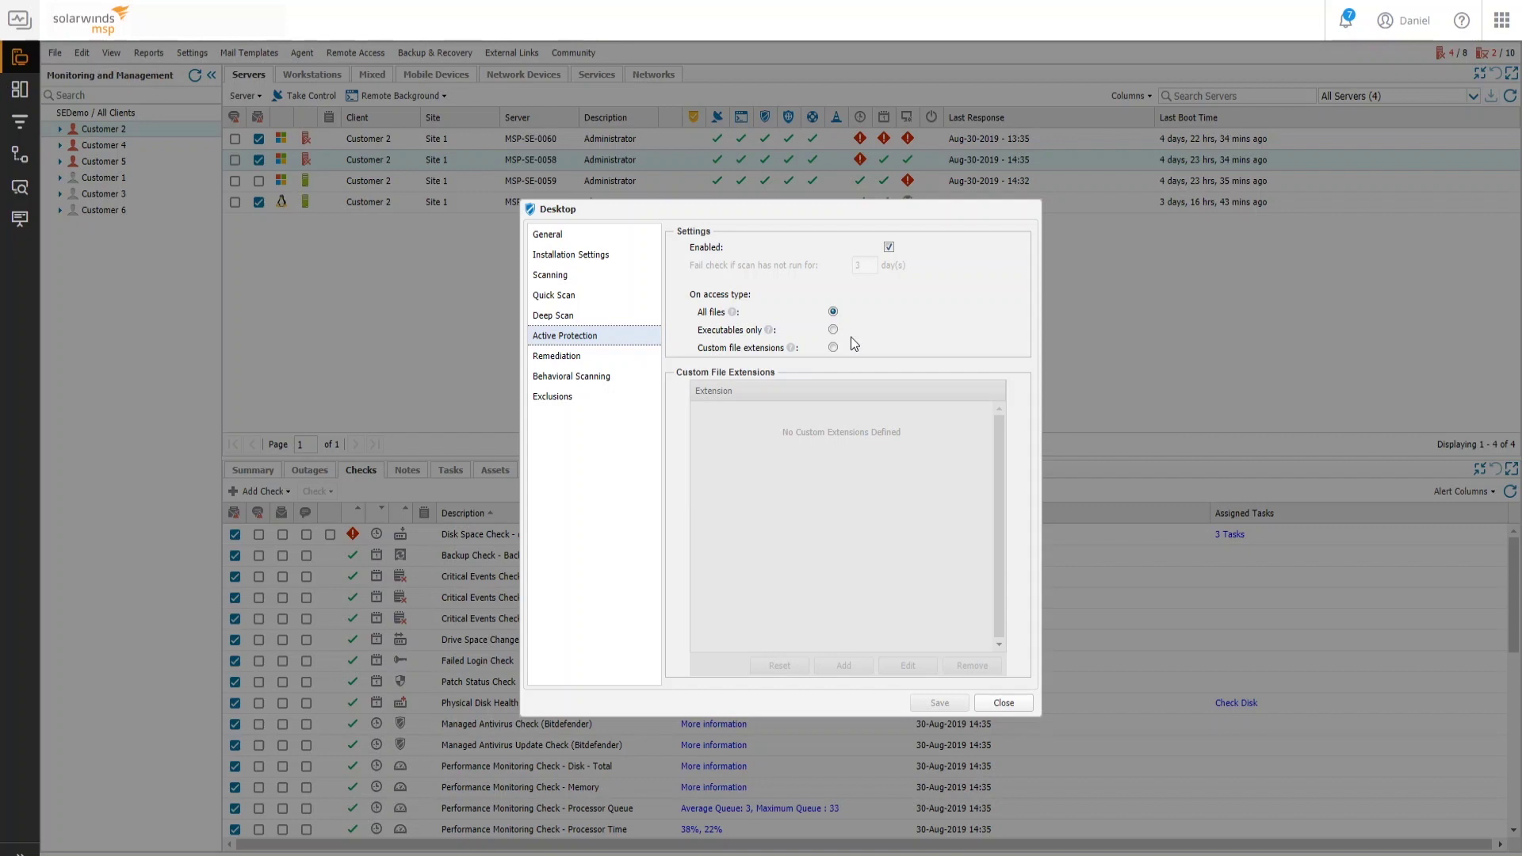
click(602, 377)
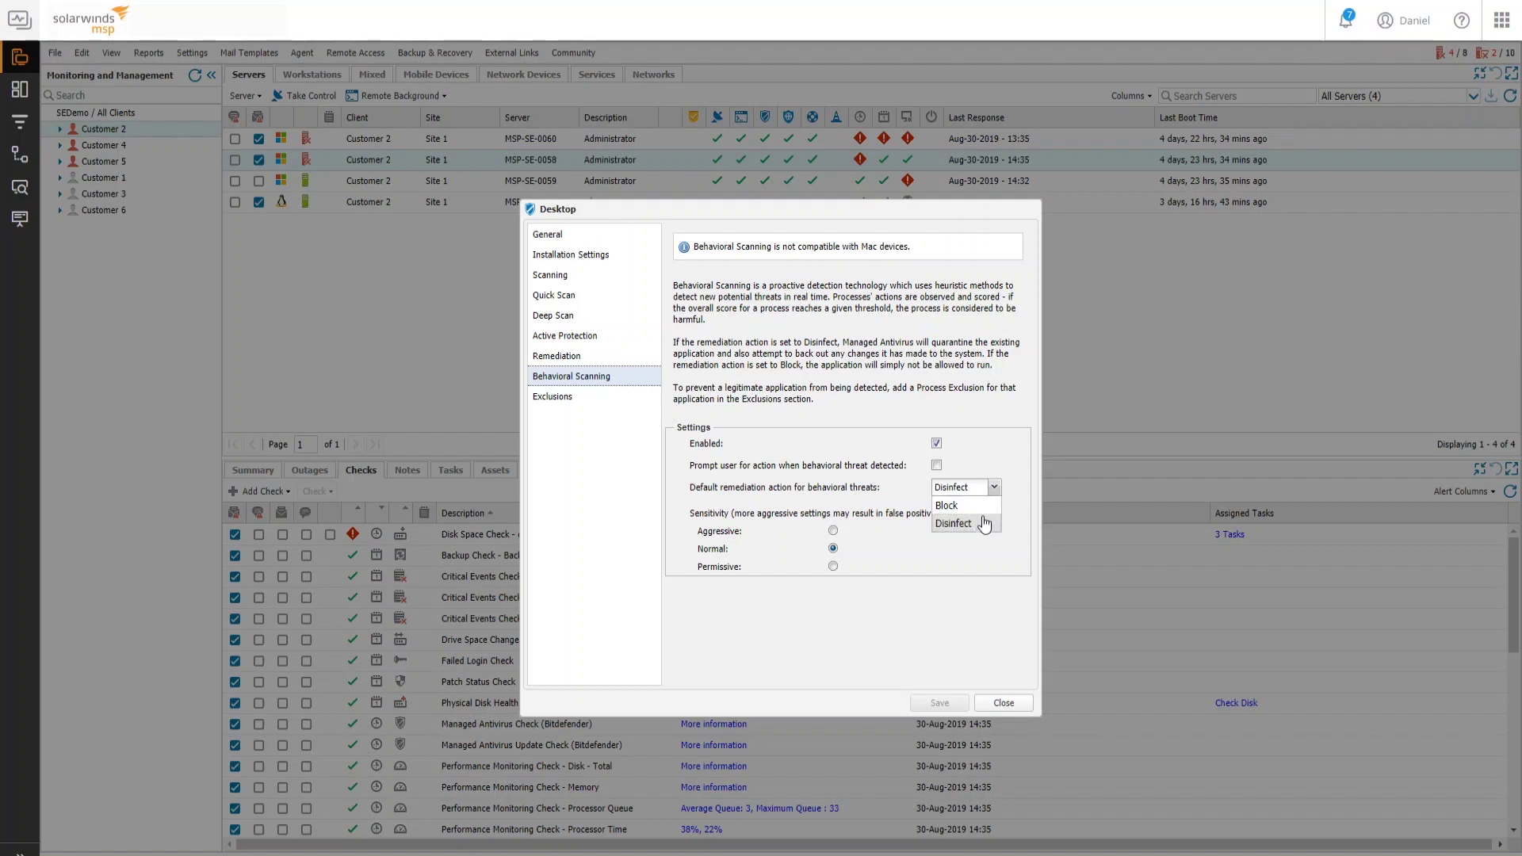
click(989, 572)
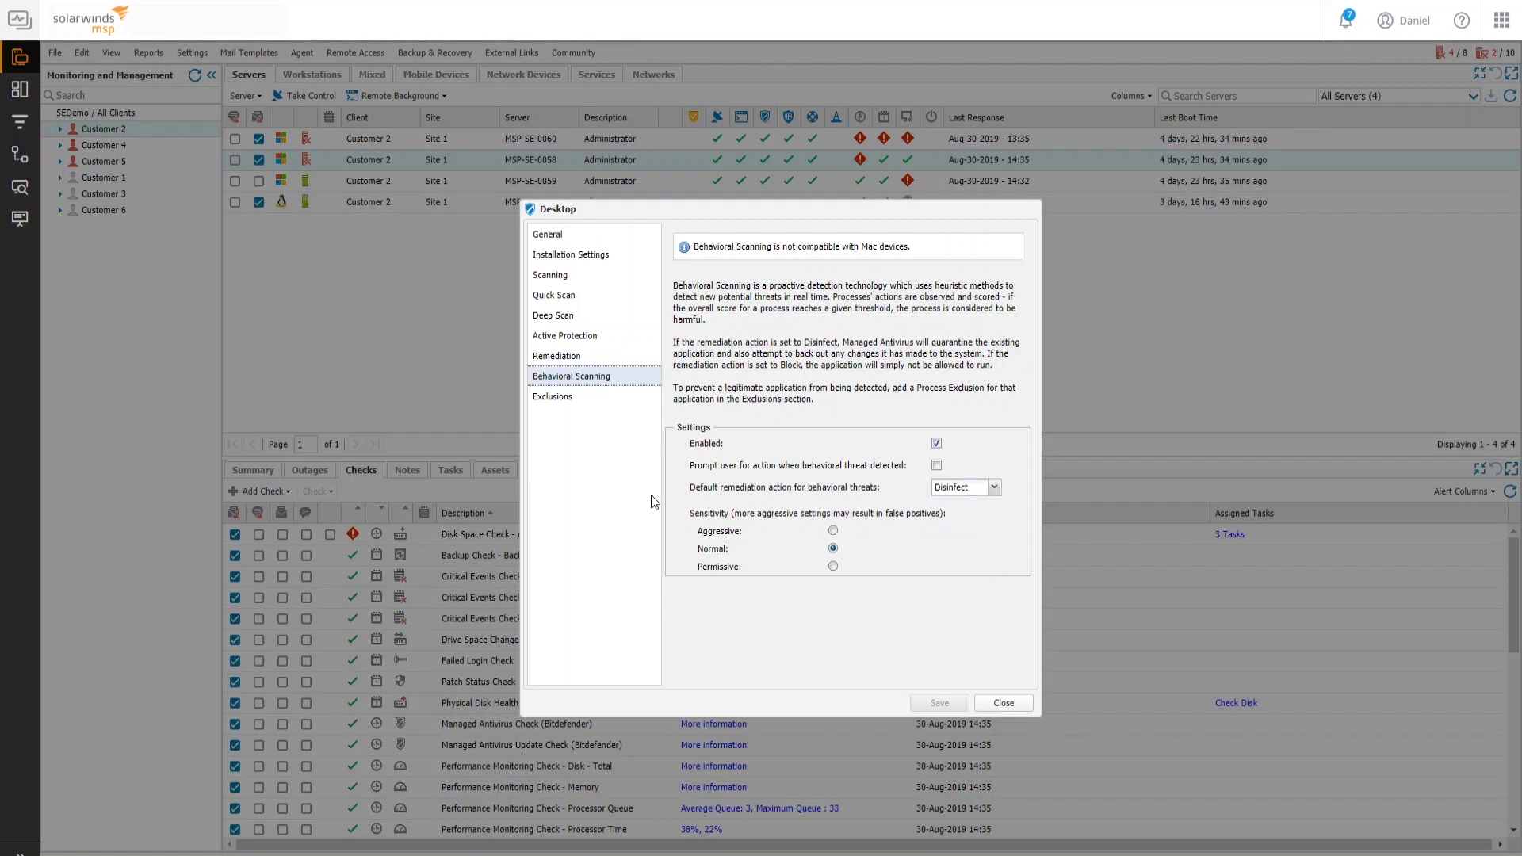
click(618, 409)
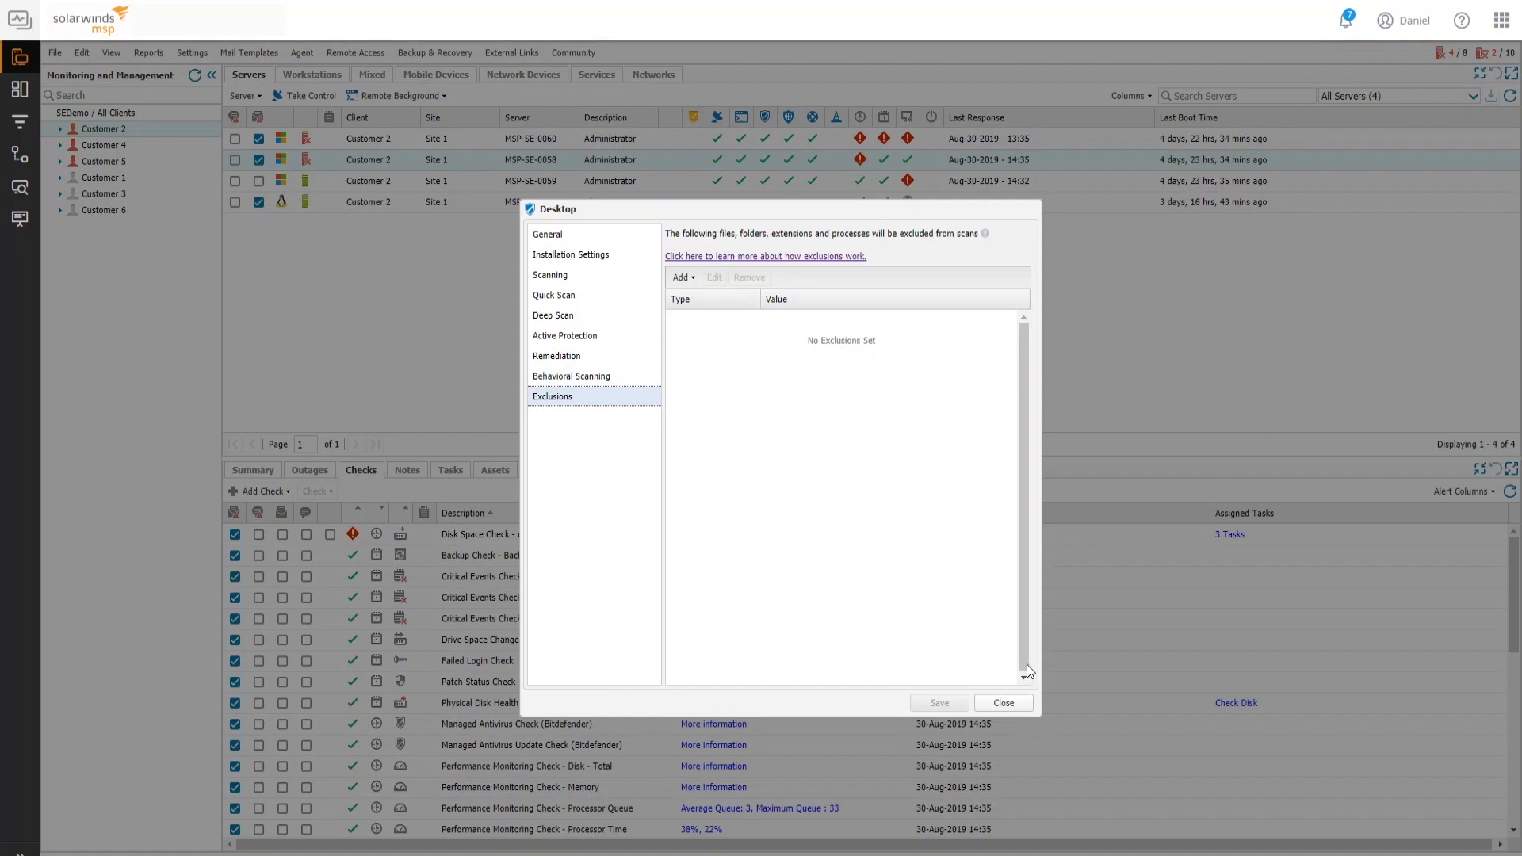
click(1004, 704)
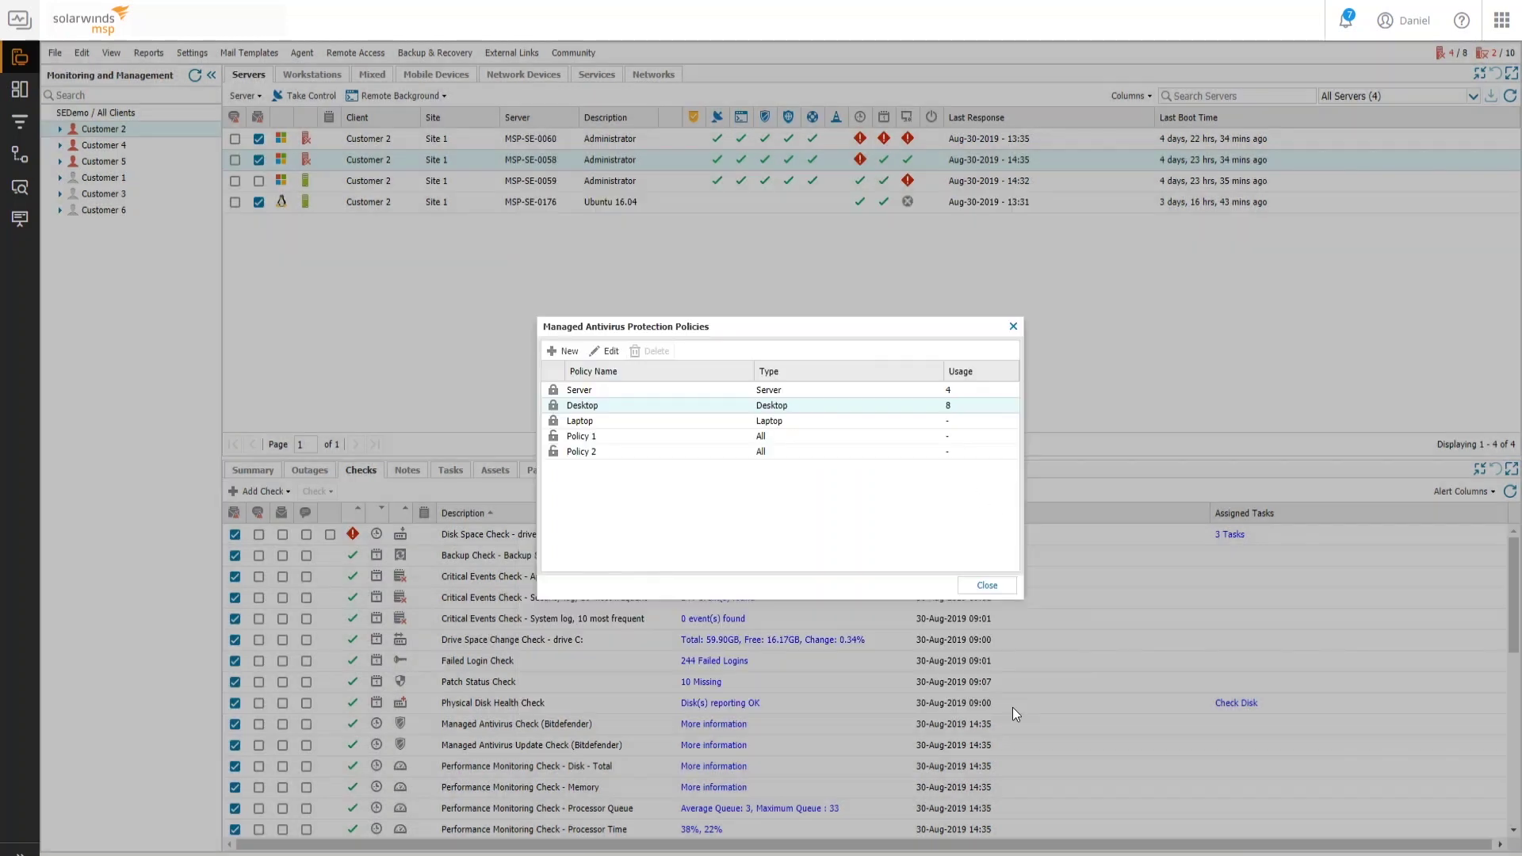
click(987, 585)
Open the Managed Antivirus settings, expand Workstations down to the site of Customer 1, and close the dialog without changes.
click(191, 52)
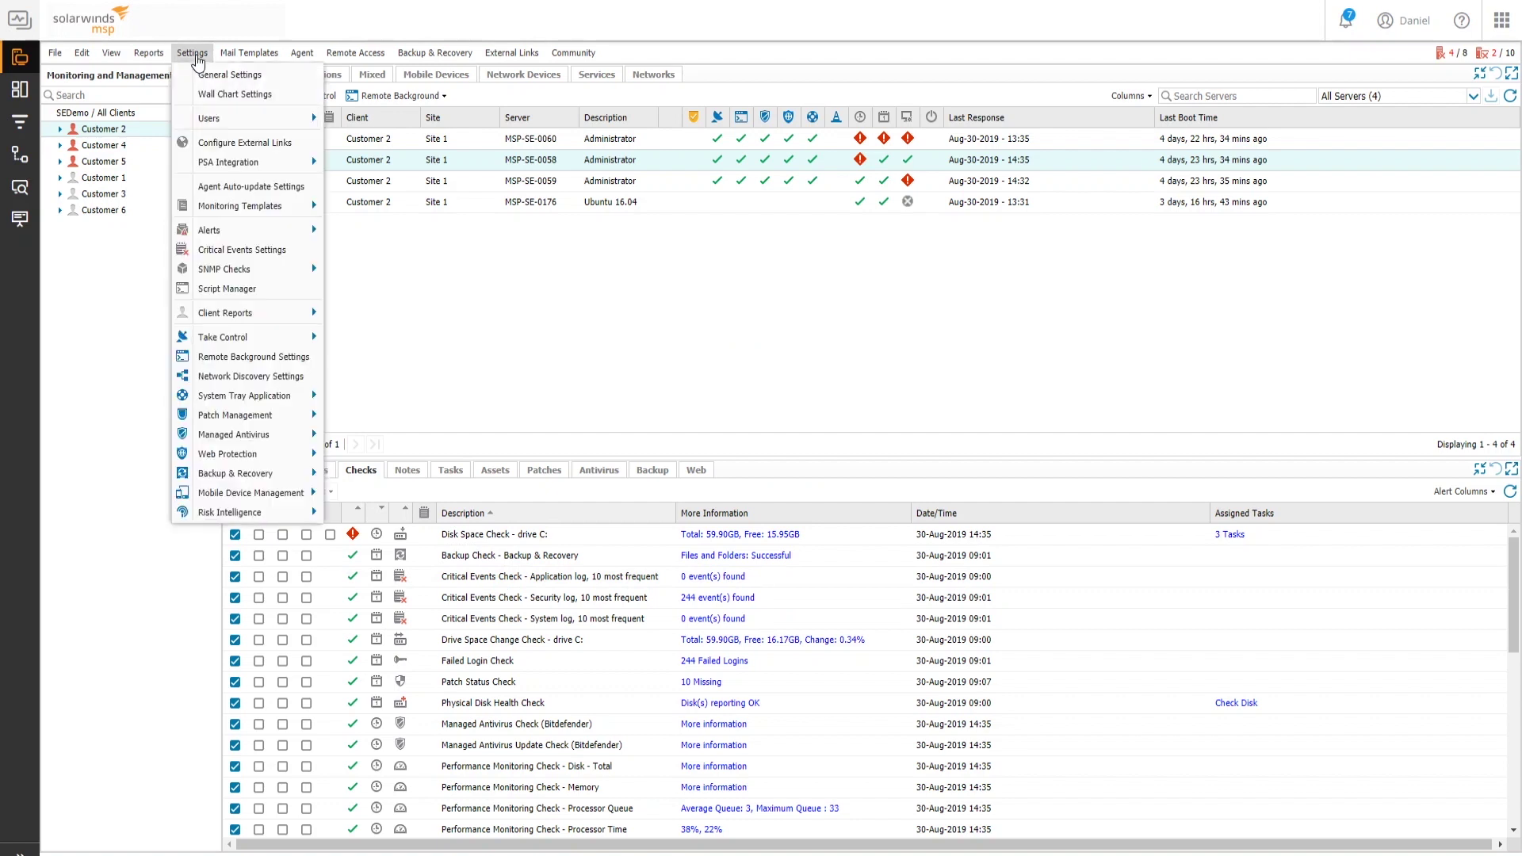
mouse_move(264, 442)
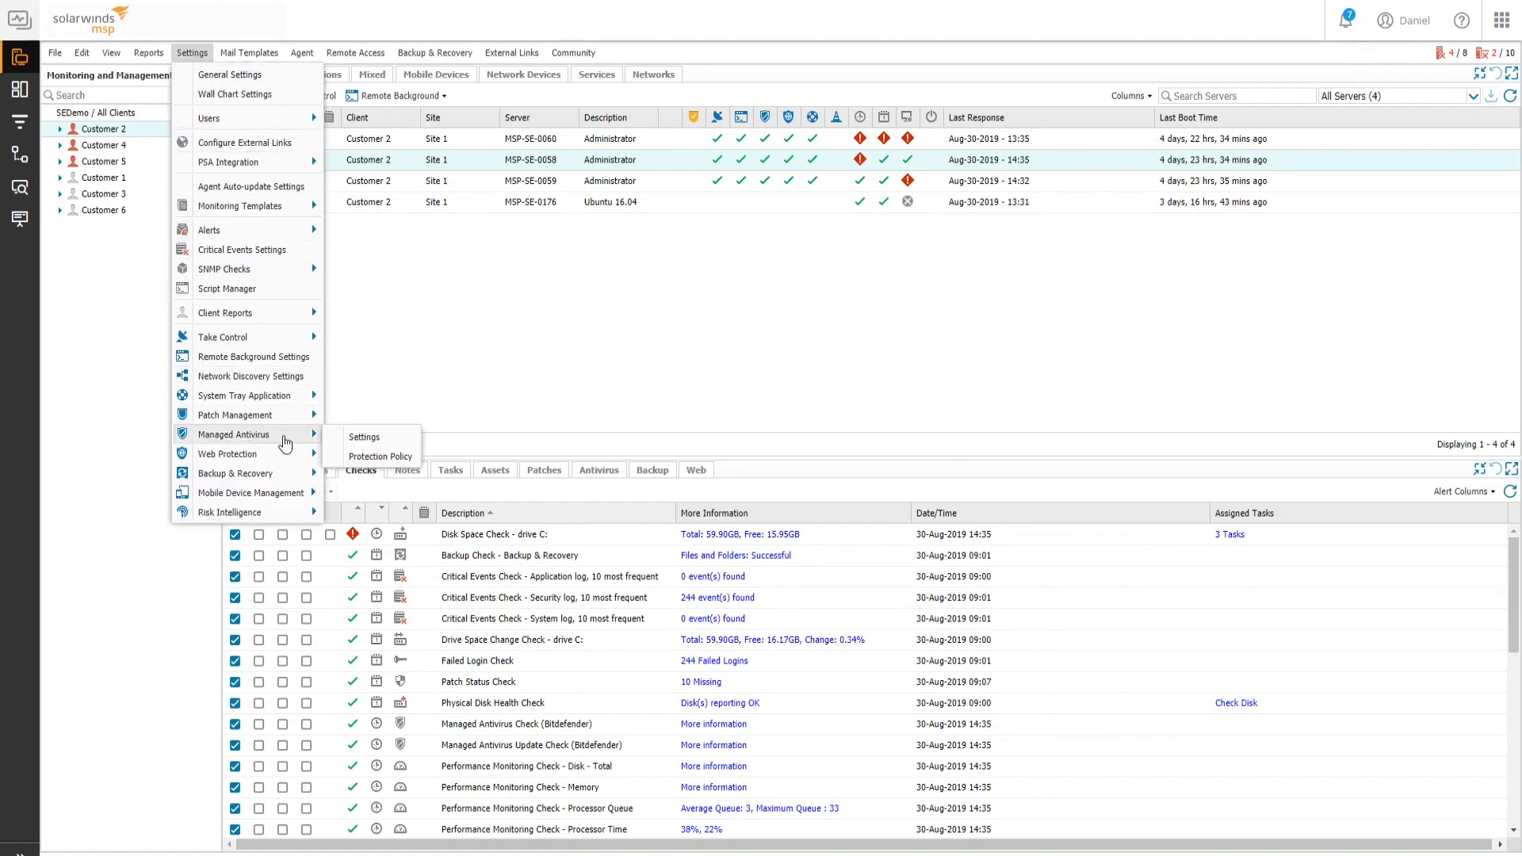
click(395, 439)
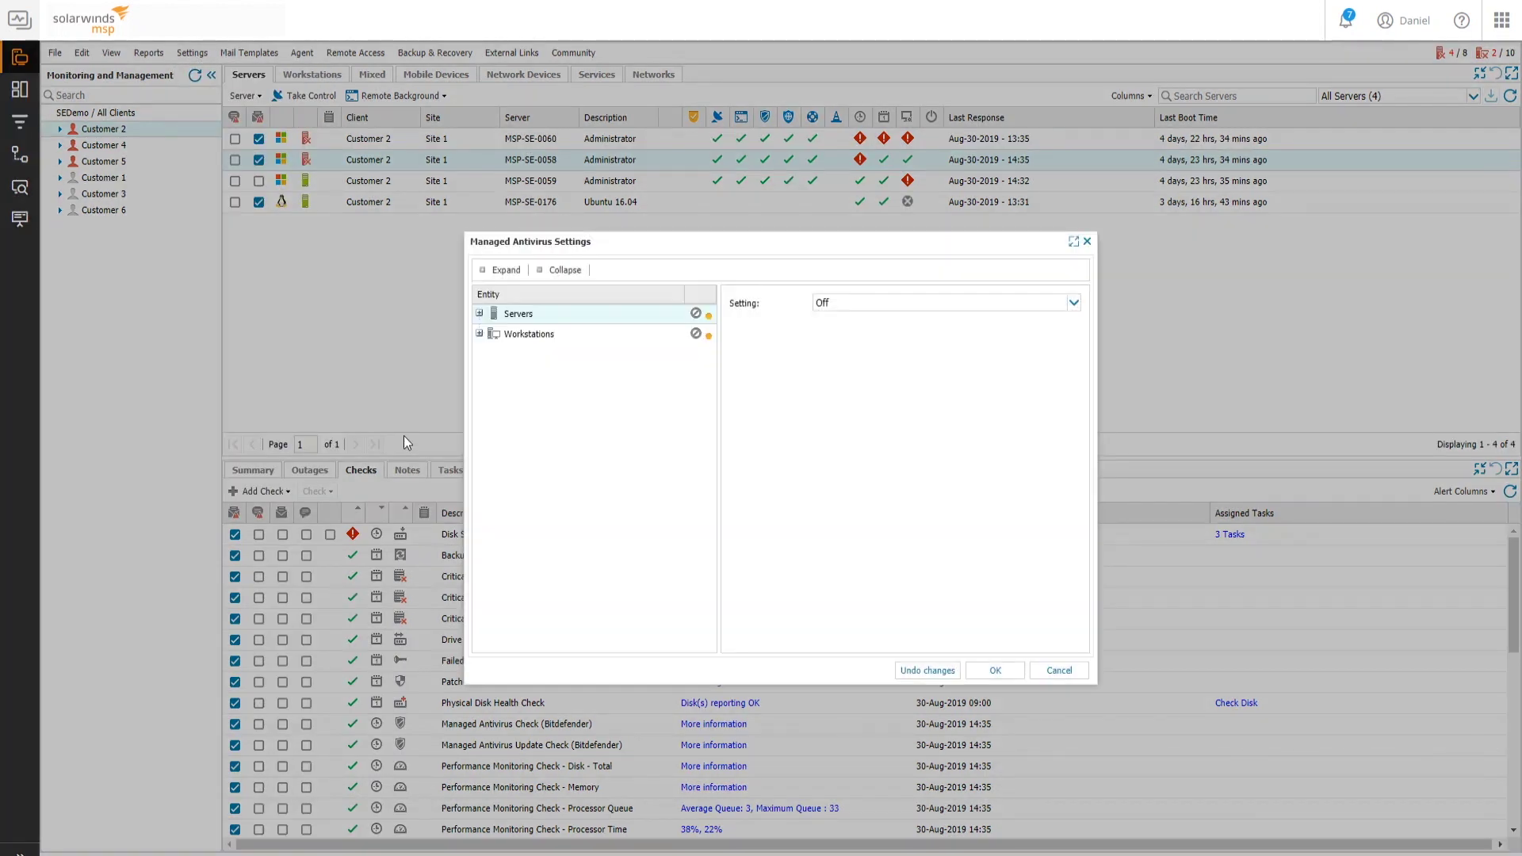
click(478, 334)
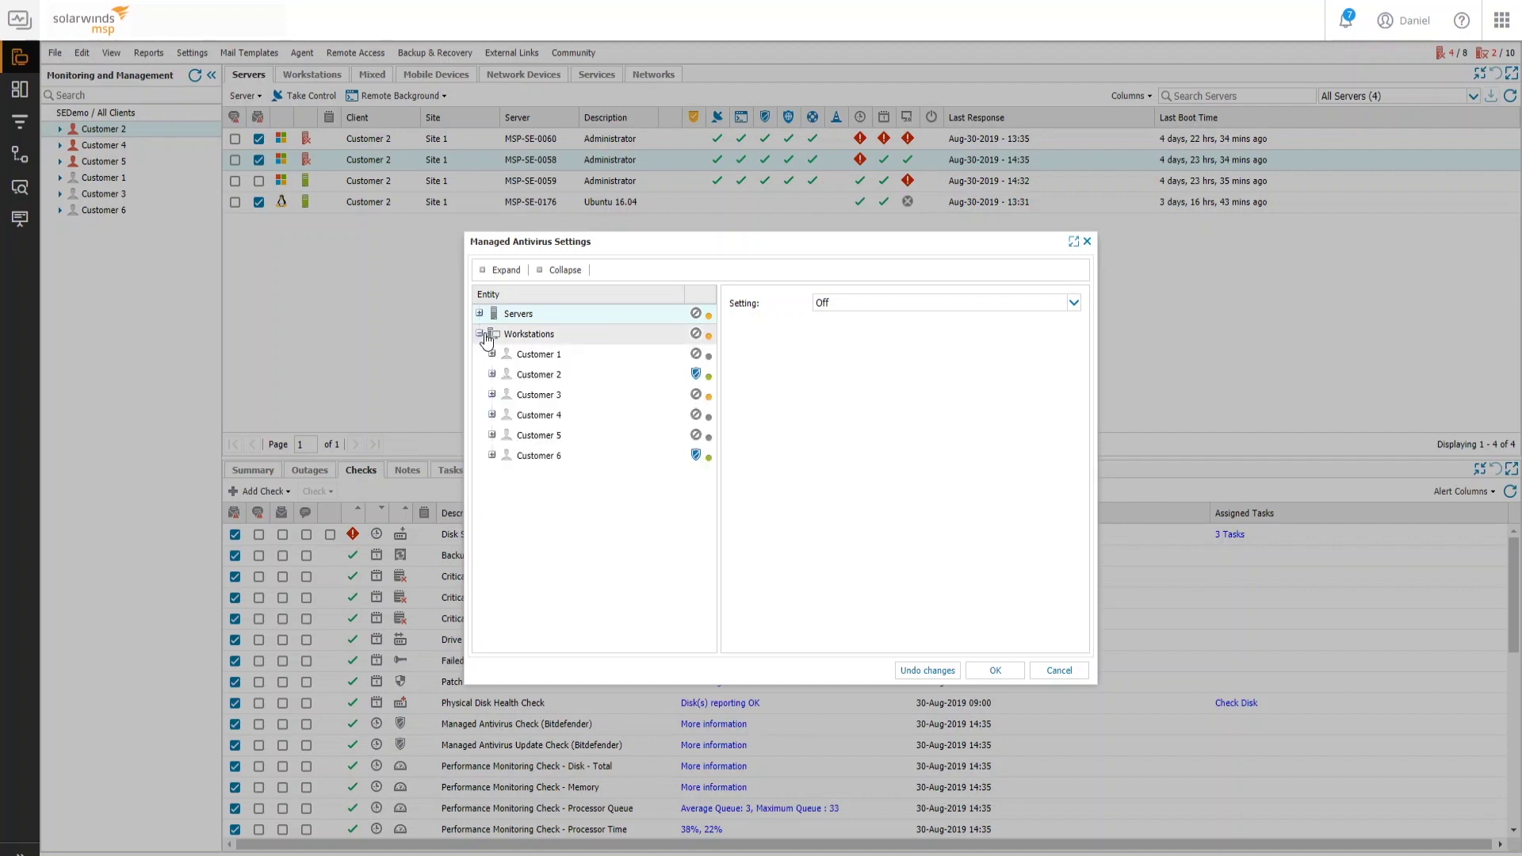
click(492, 354)
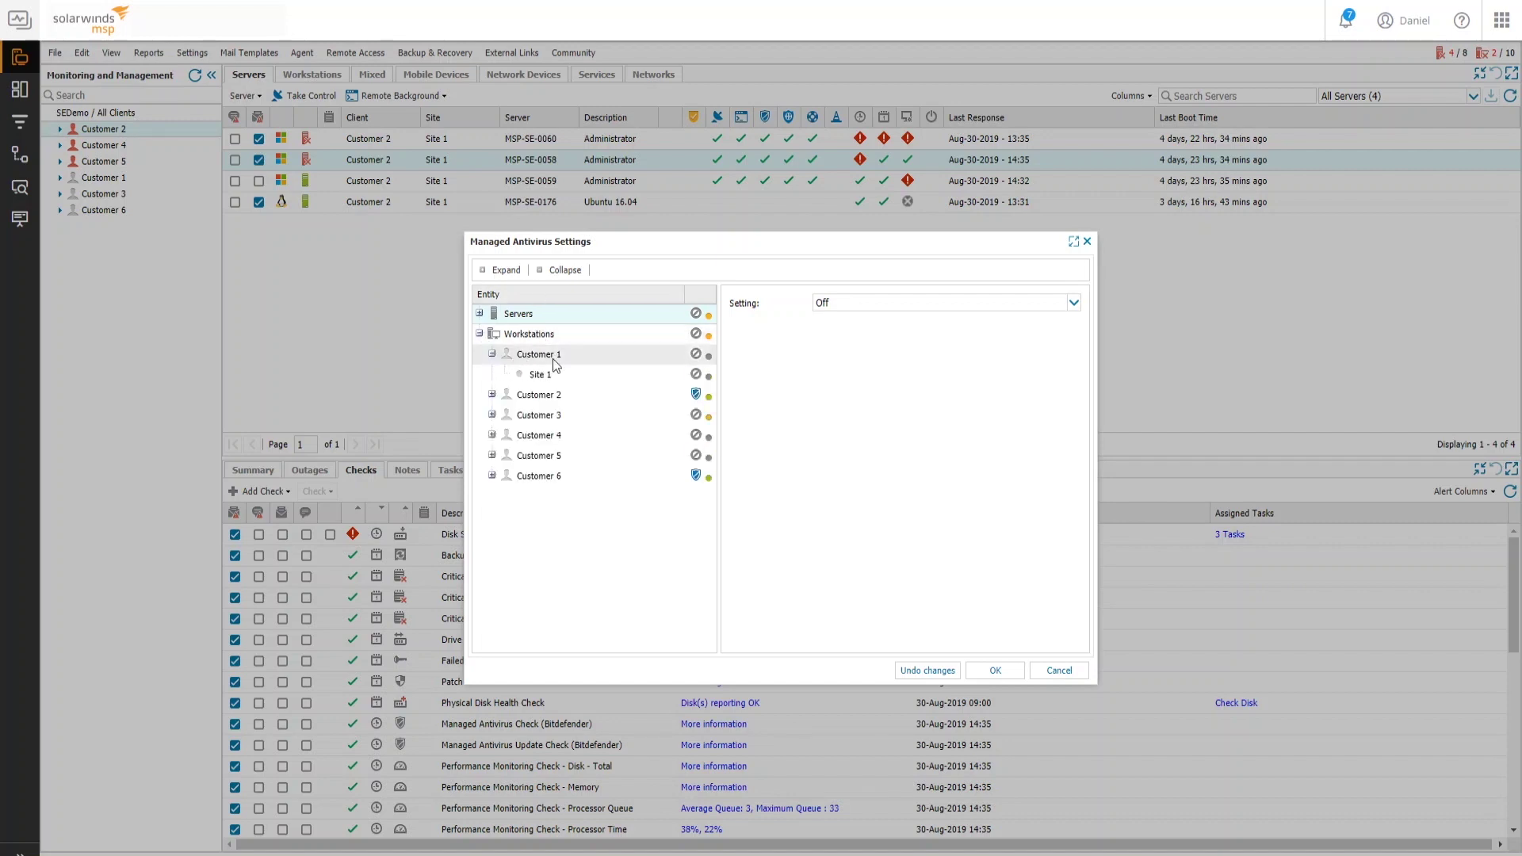
key(Escape)
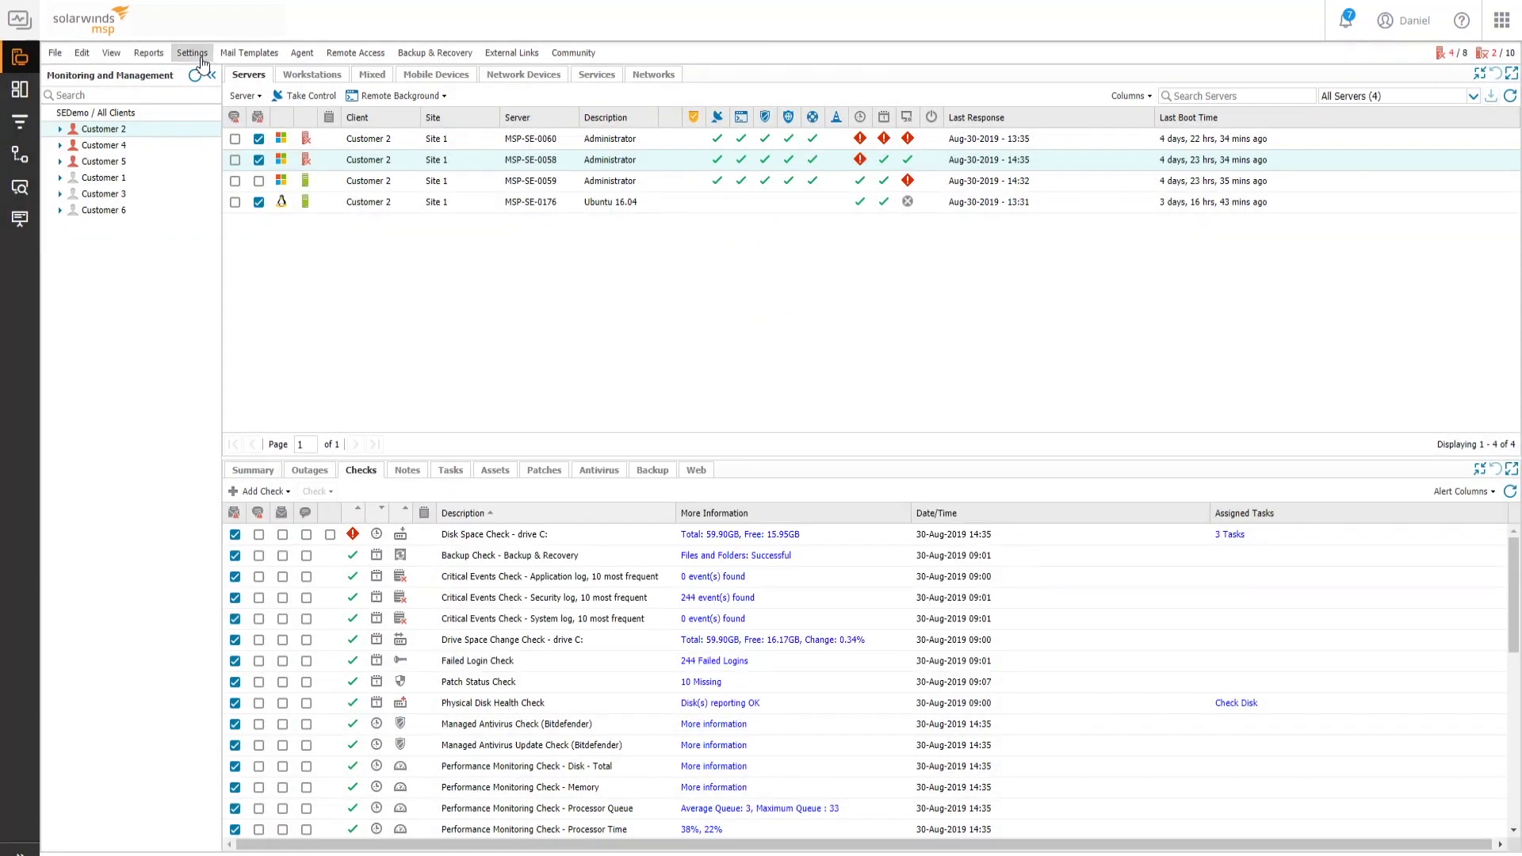
Open the Desktop policy of Web Protection and view its general and installation settings.
click(193, 53)
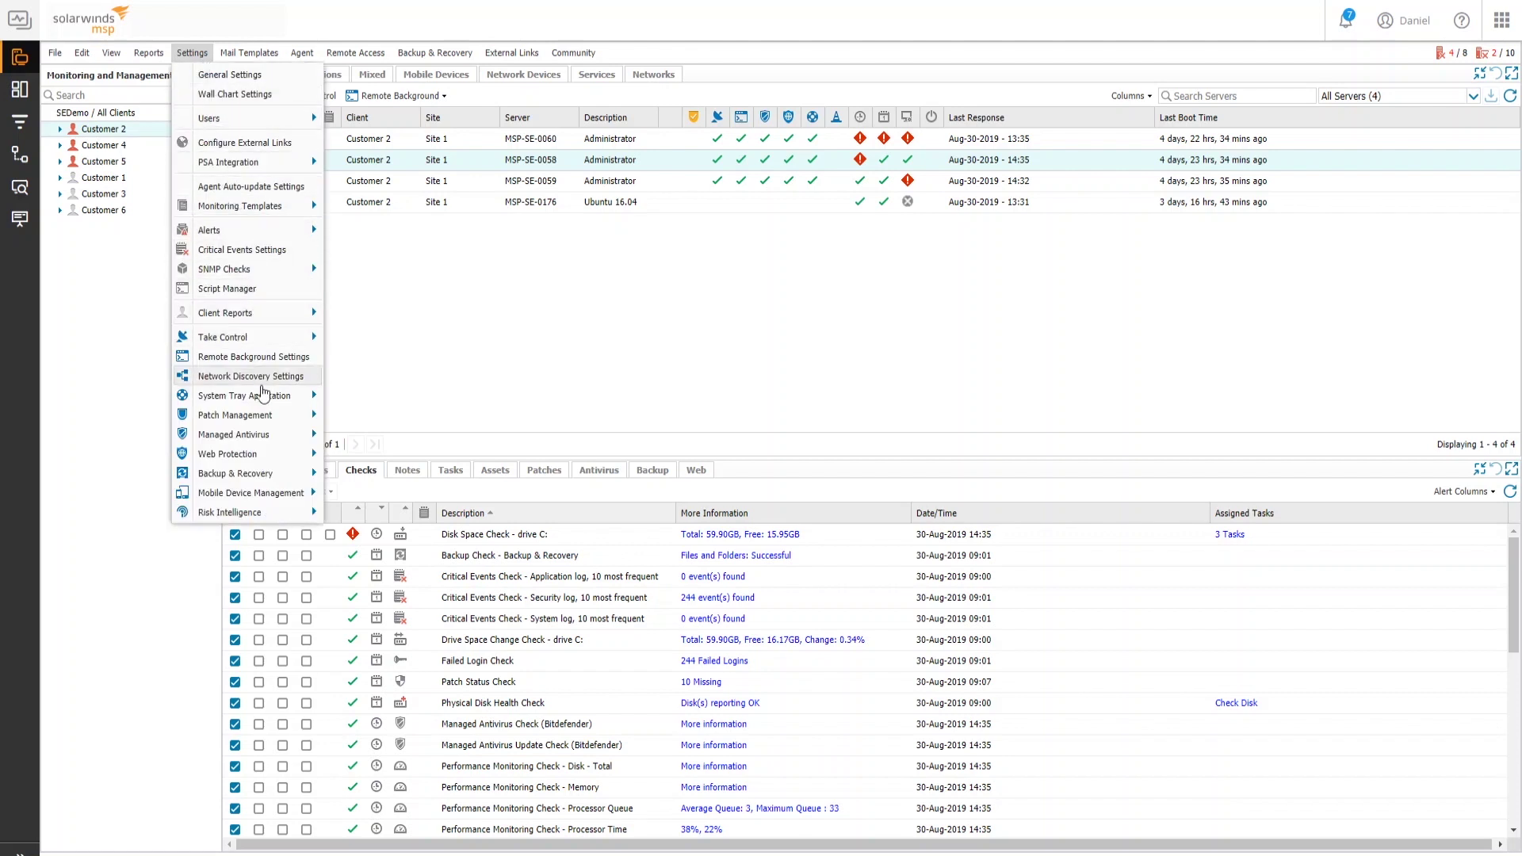
mouse_move(282, 458)
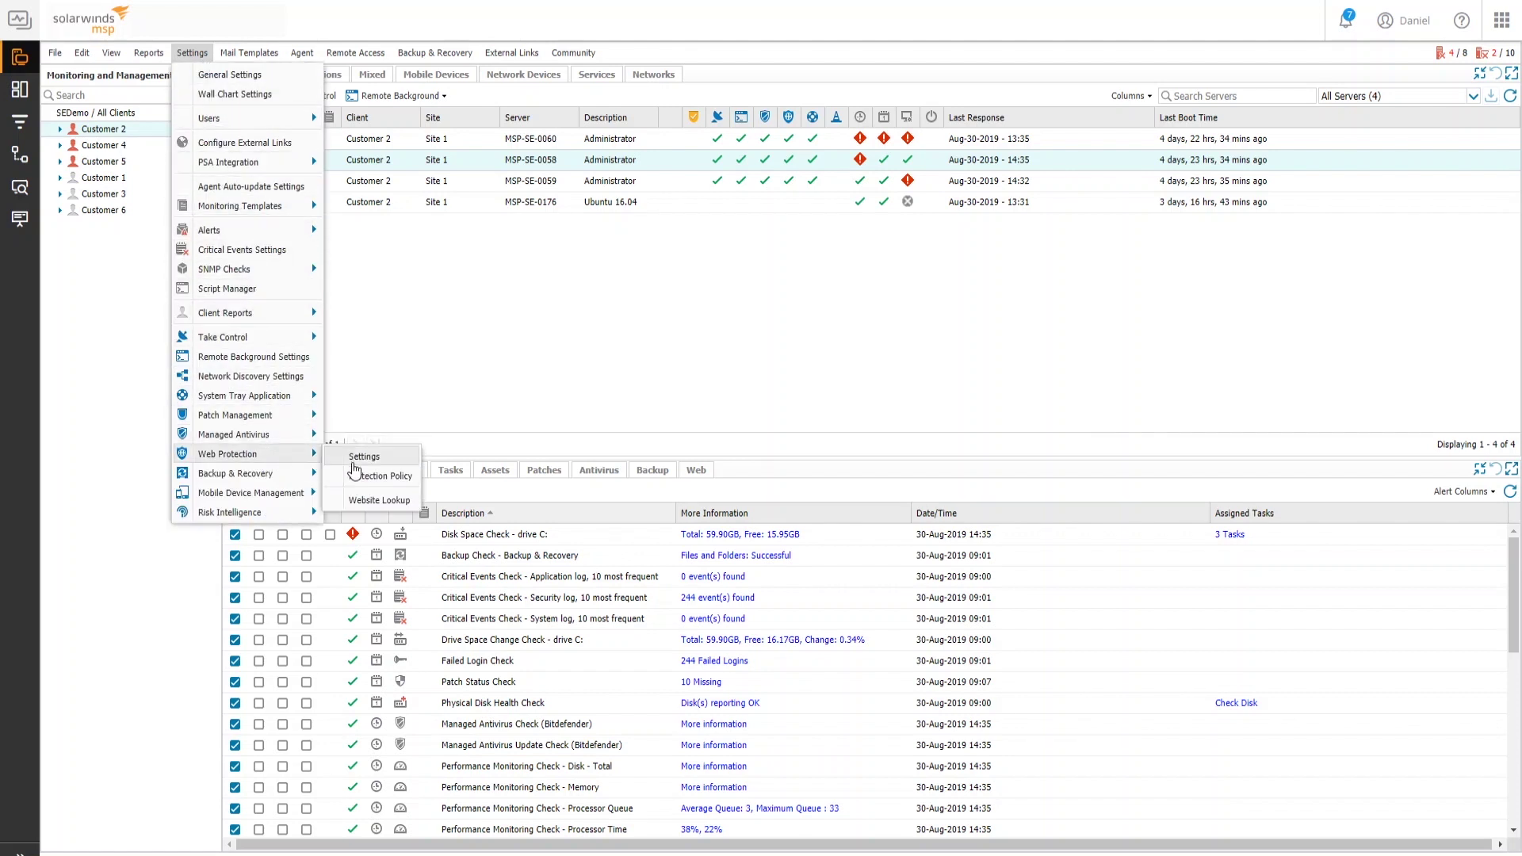
click(342, 480)
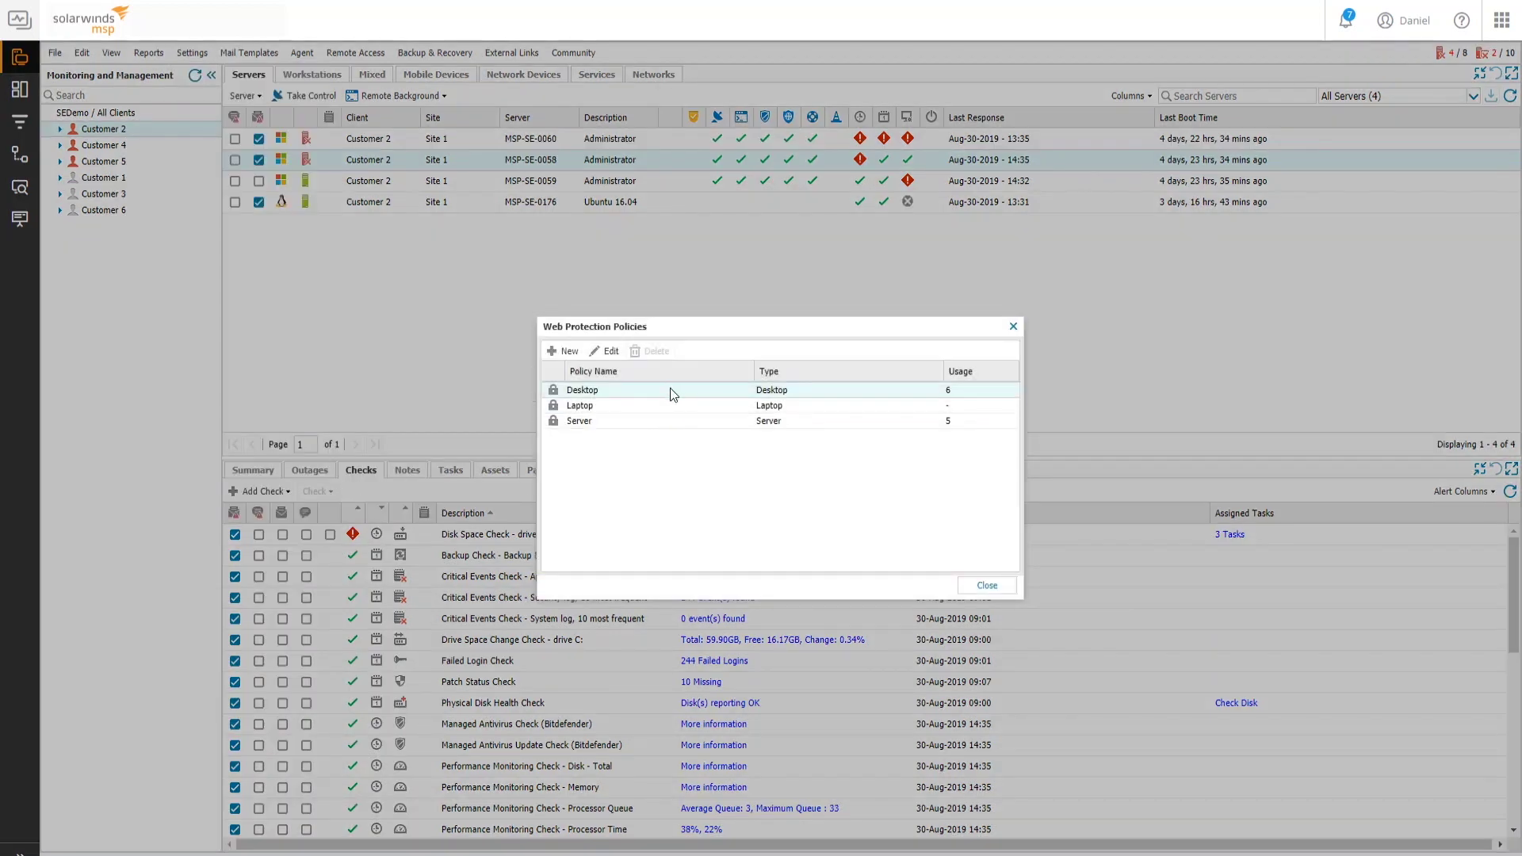
double_click(669, 388)
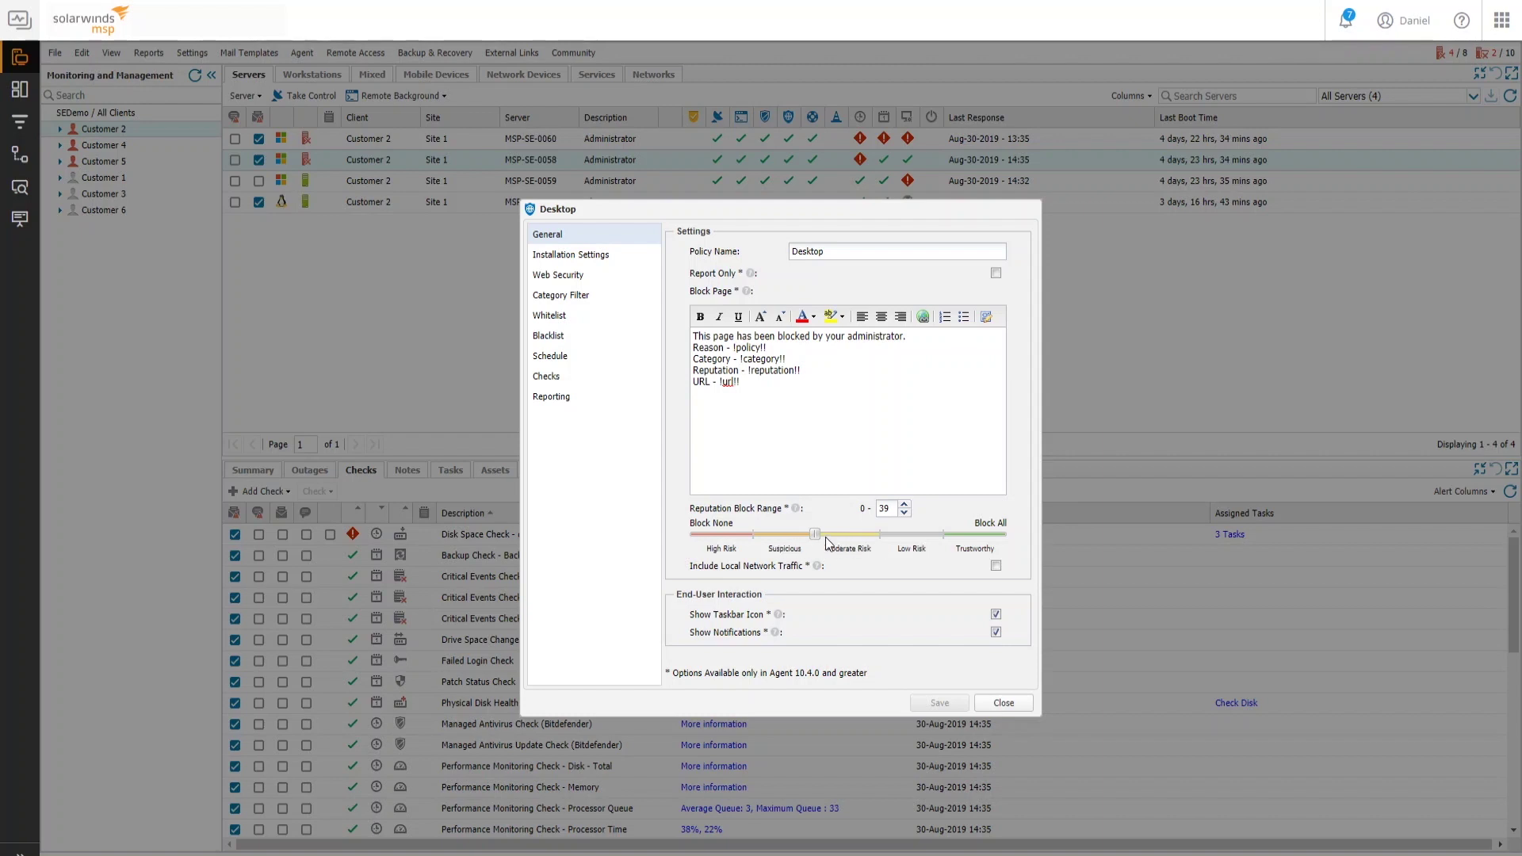
click(629, 257)
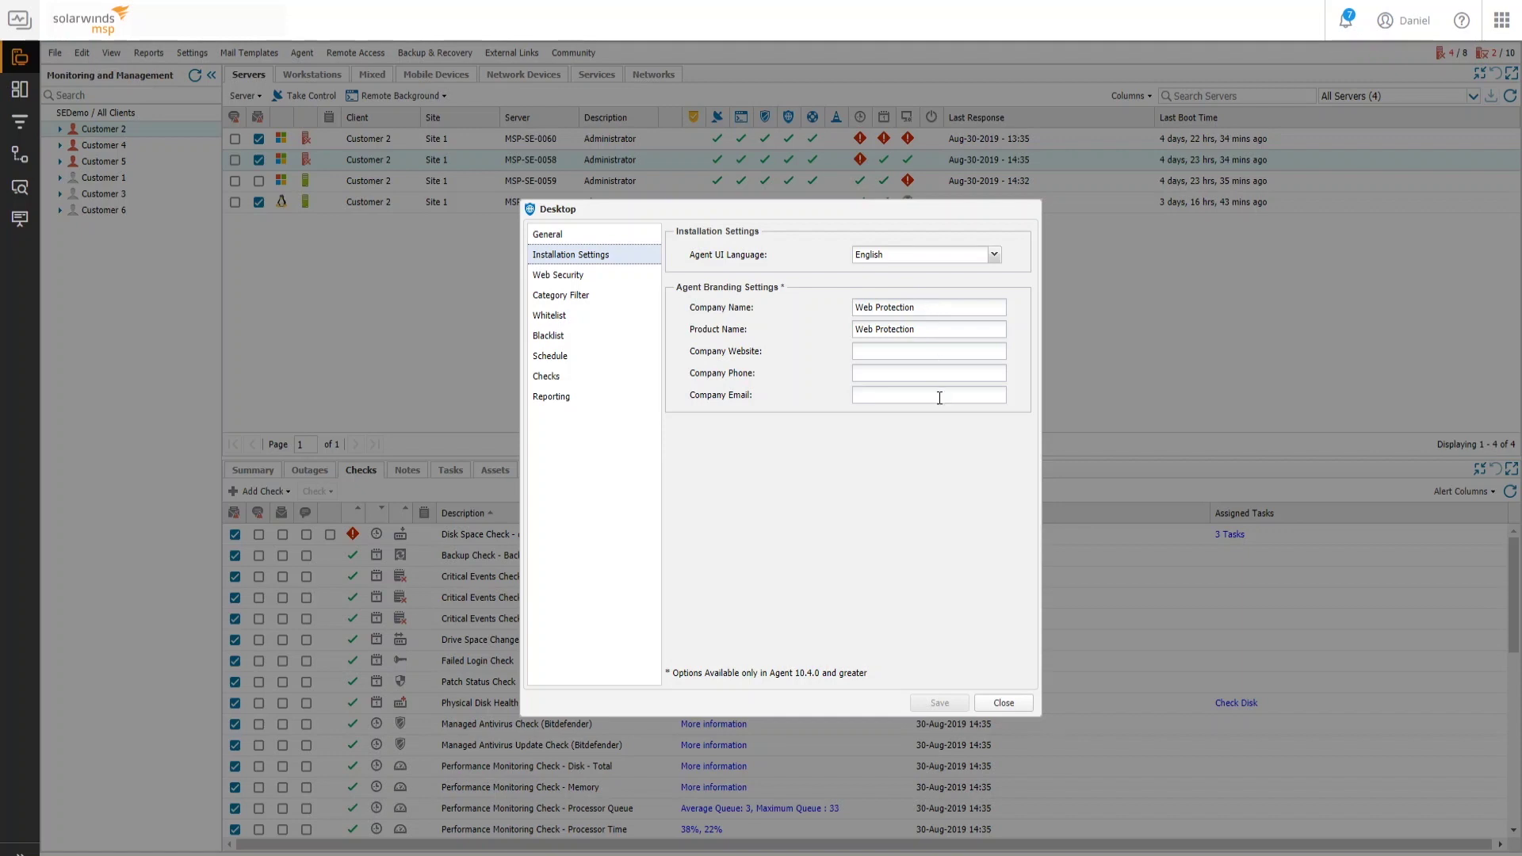
Review the Desktop policy's website category filter, expand Productivity Loss and select the Dating category.
click(625, 294)
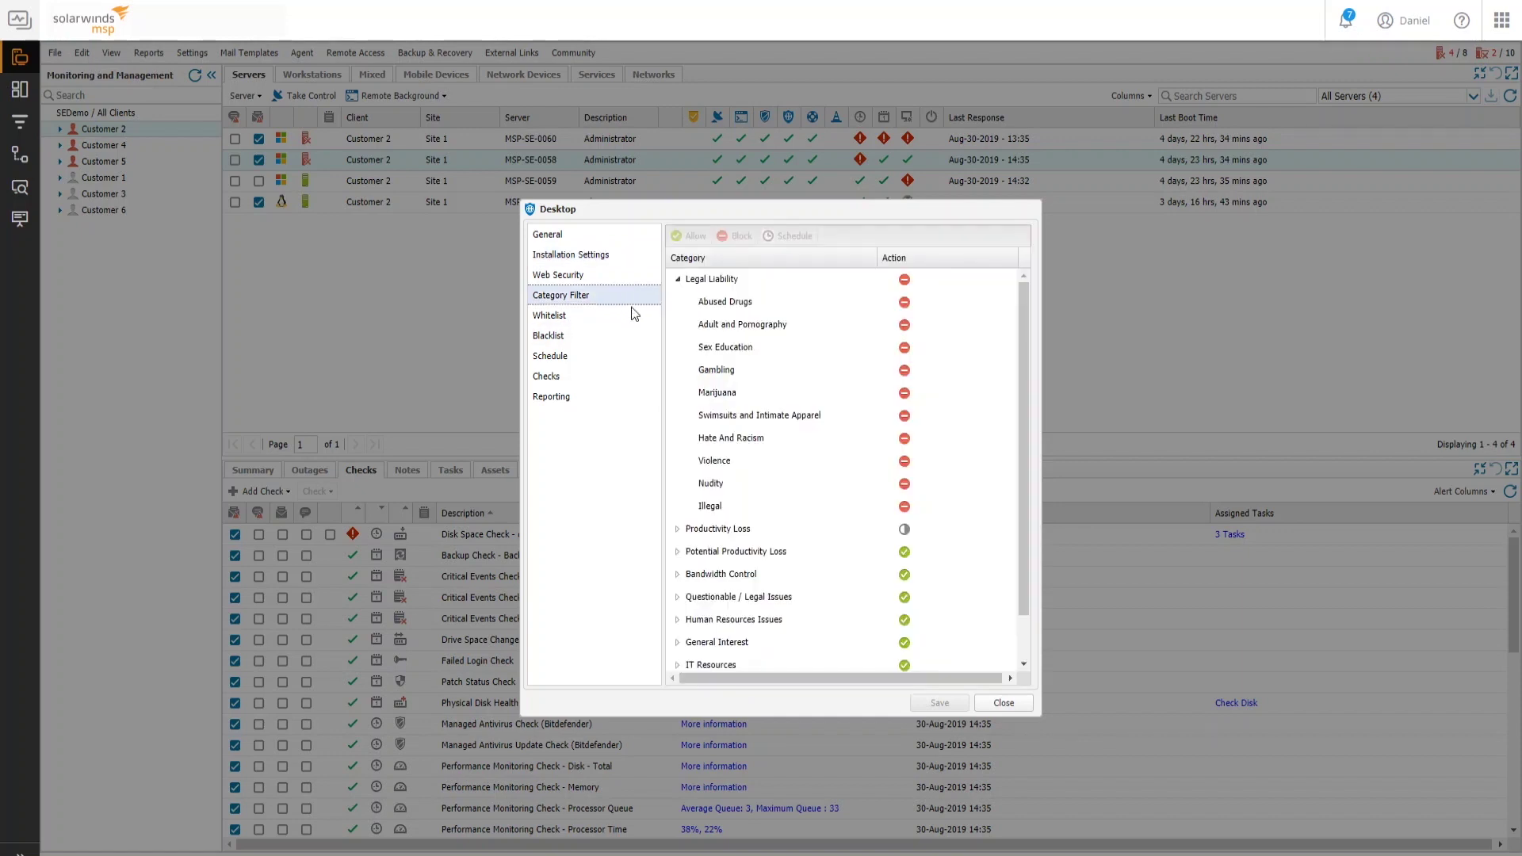
scroll(962, 349, down, 2)
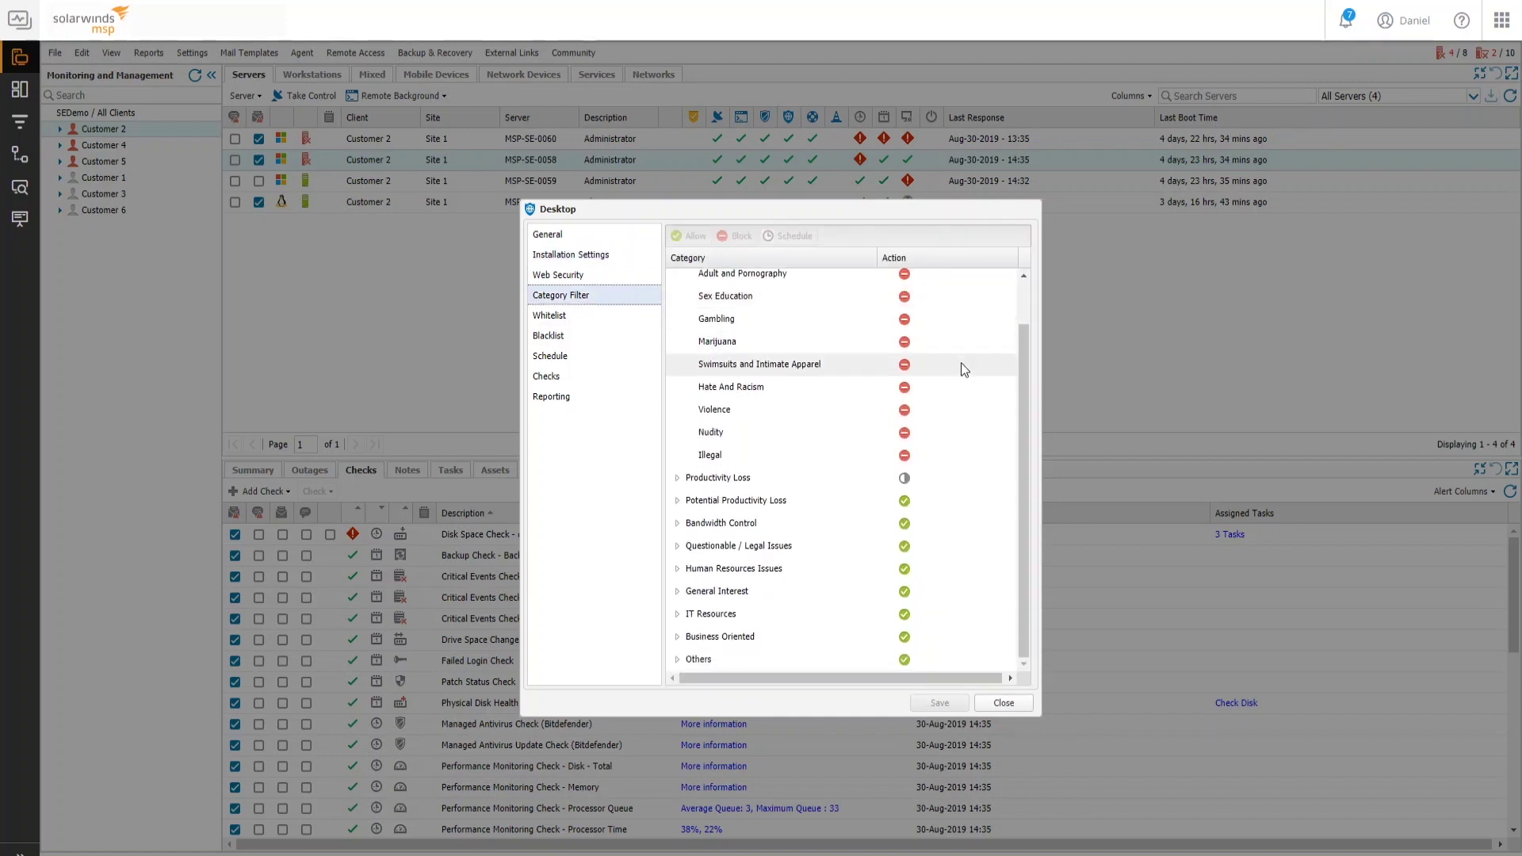
scroll(962, 369, up, 2)
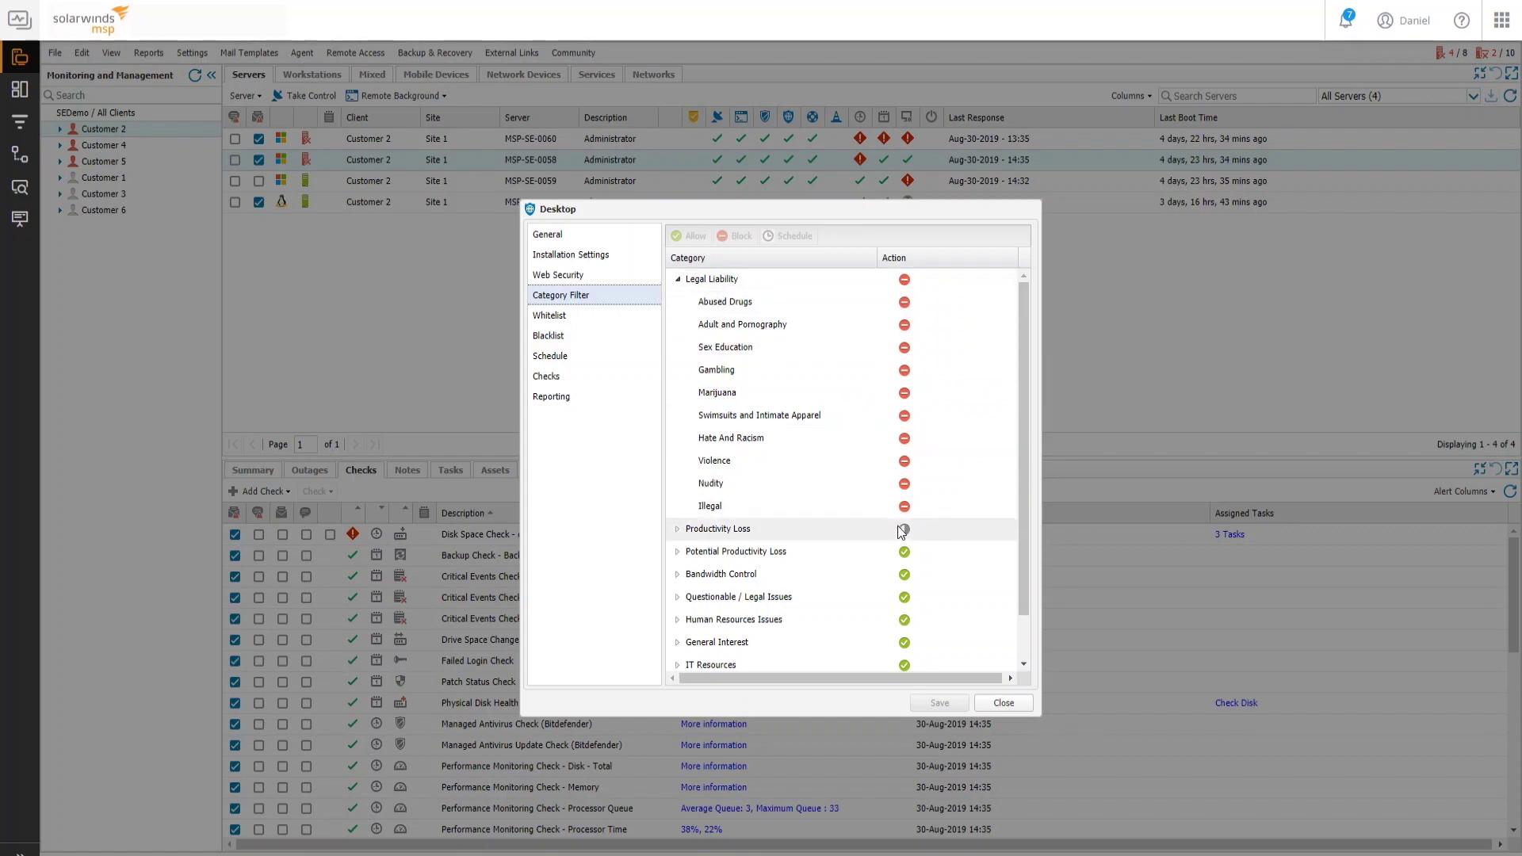
scroll(901, 539, down, 2)
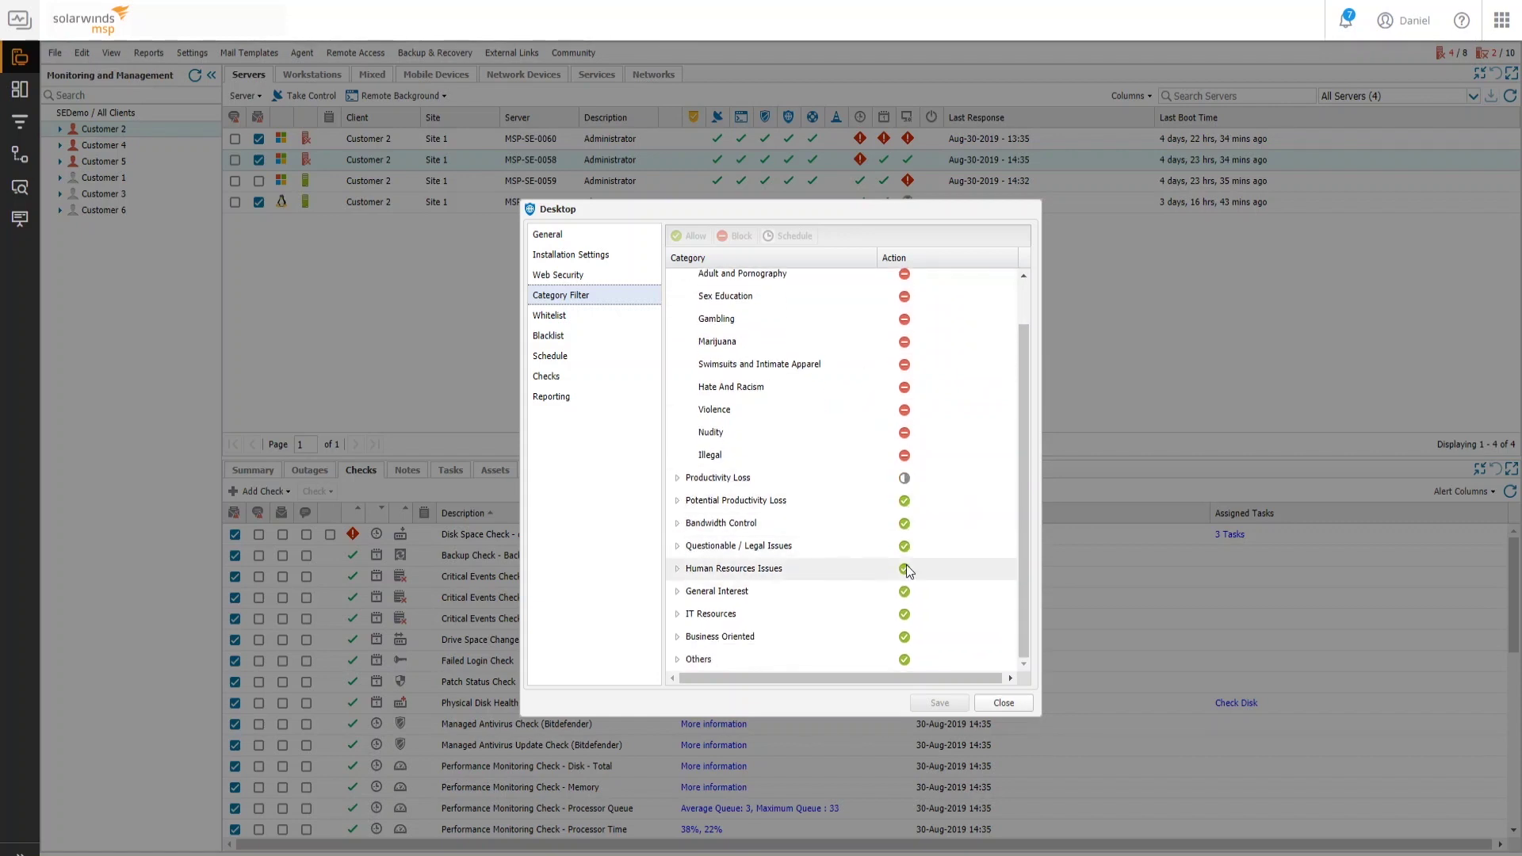
click(677, 479)
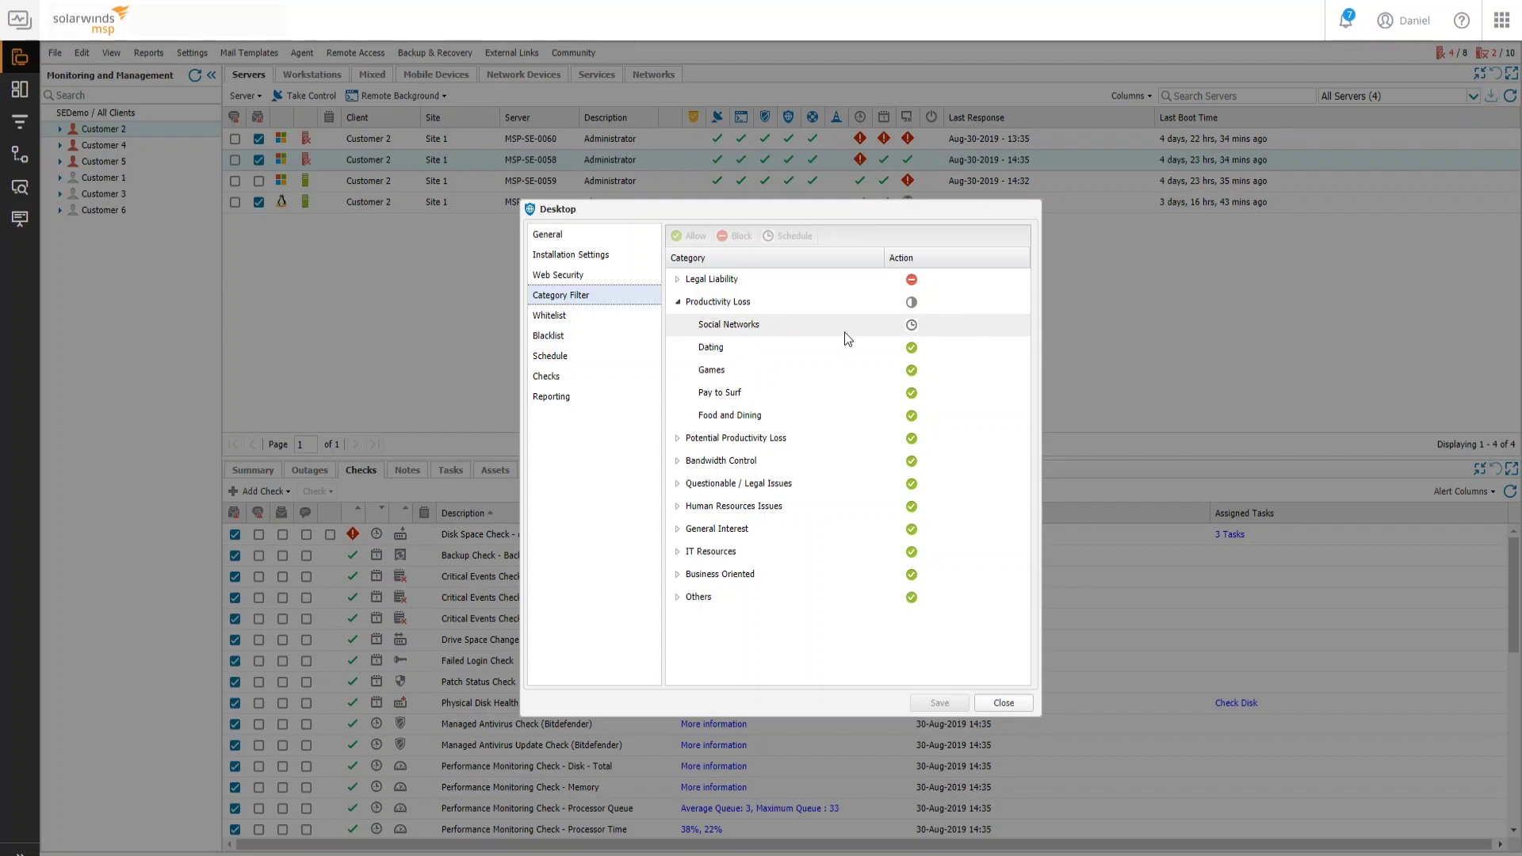
click(914, 351)
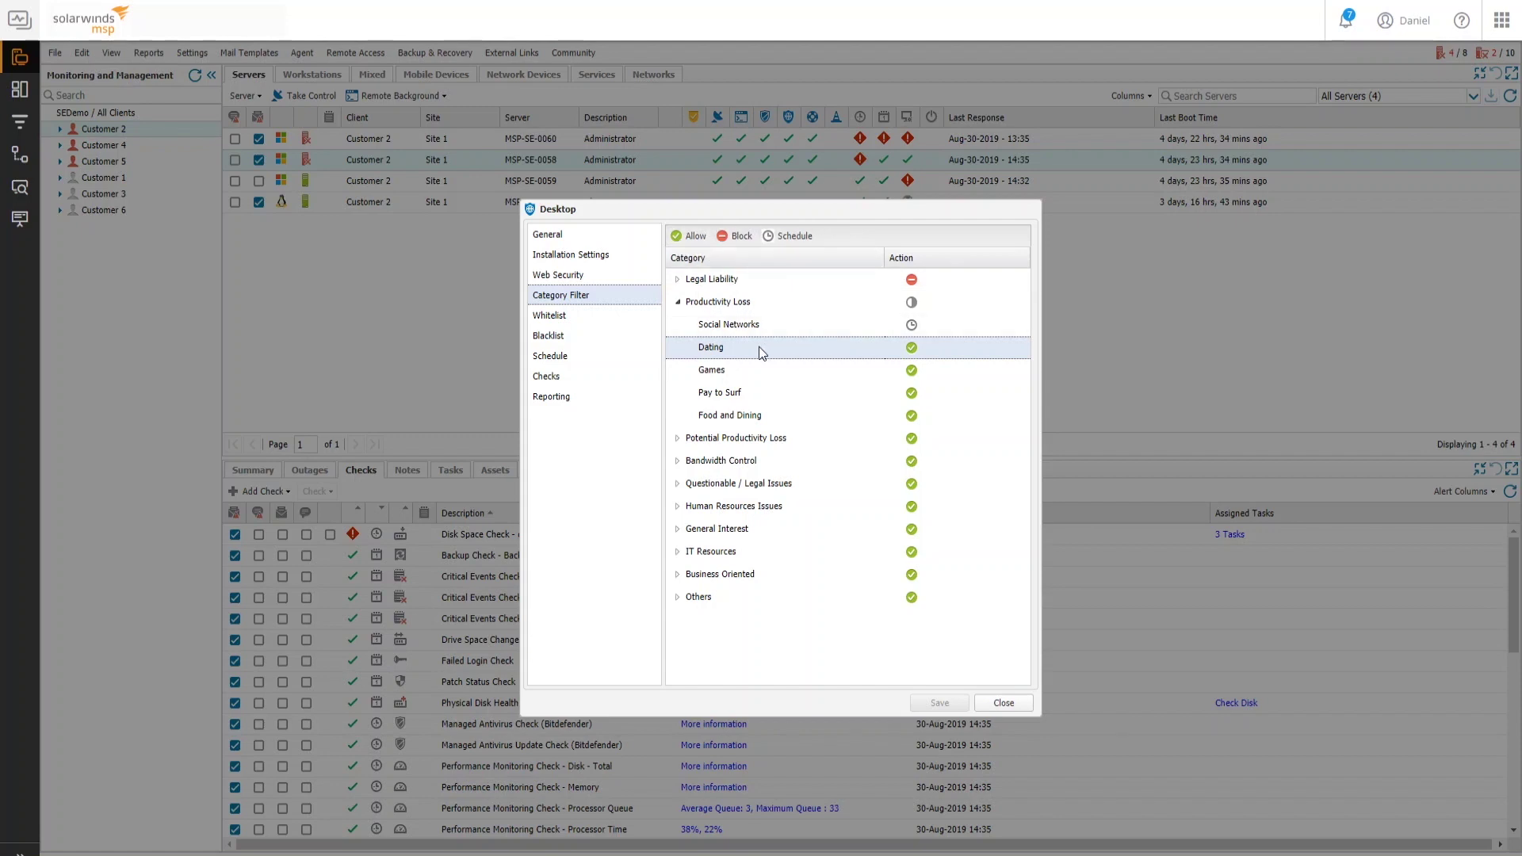
View the Desktop web policy's allowed-hours schedule and its whitelist and blacklist.
click(559, 357)
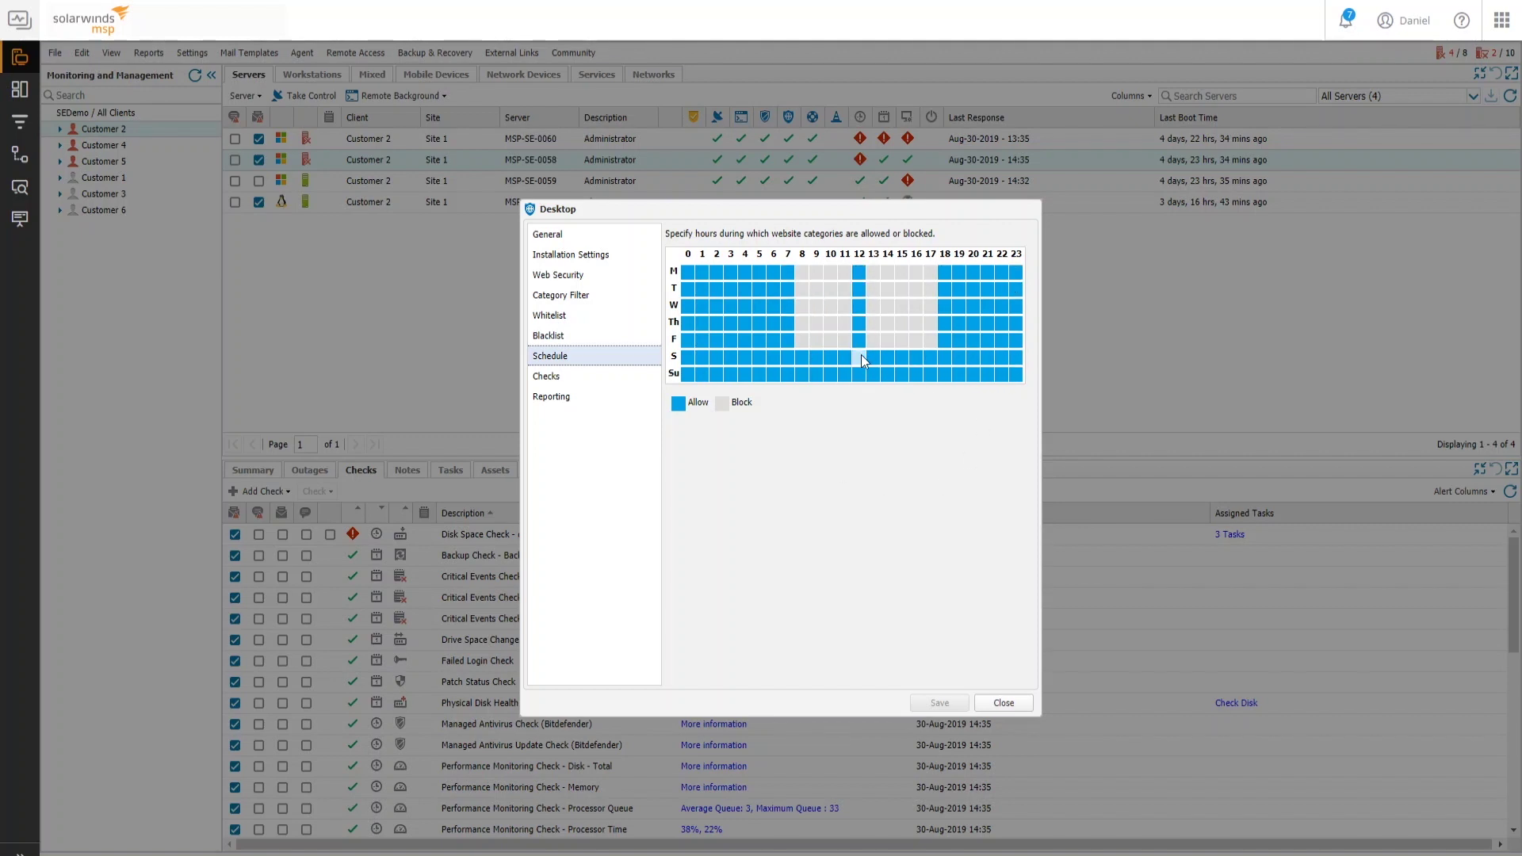
click(632, 320)
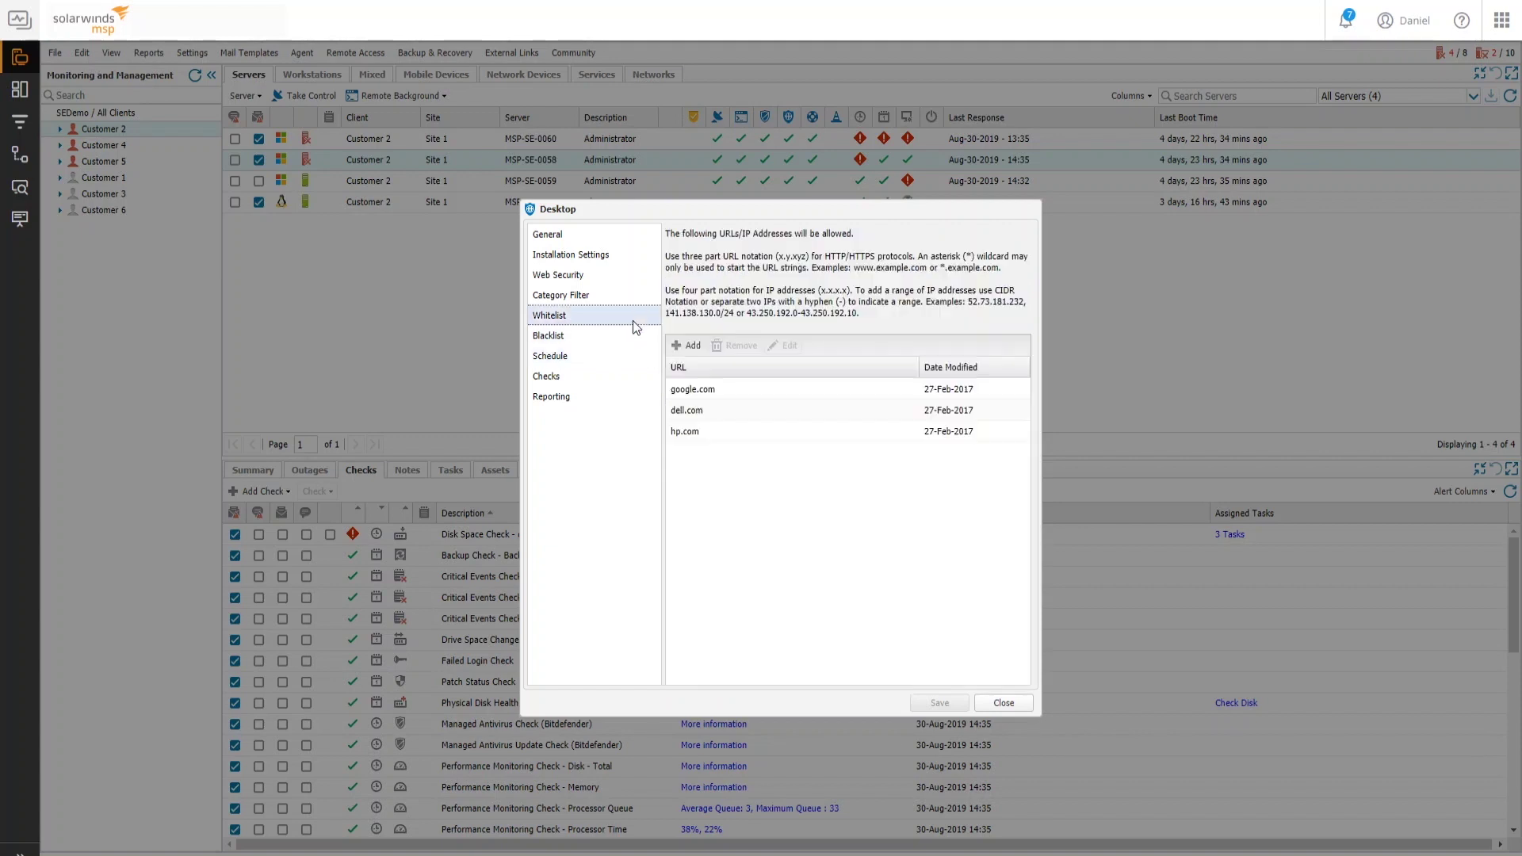
click(619, 337)
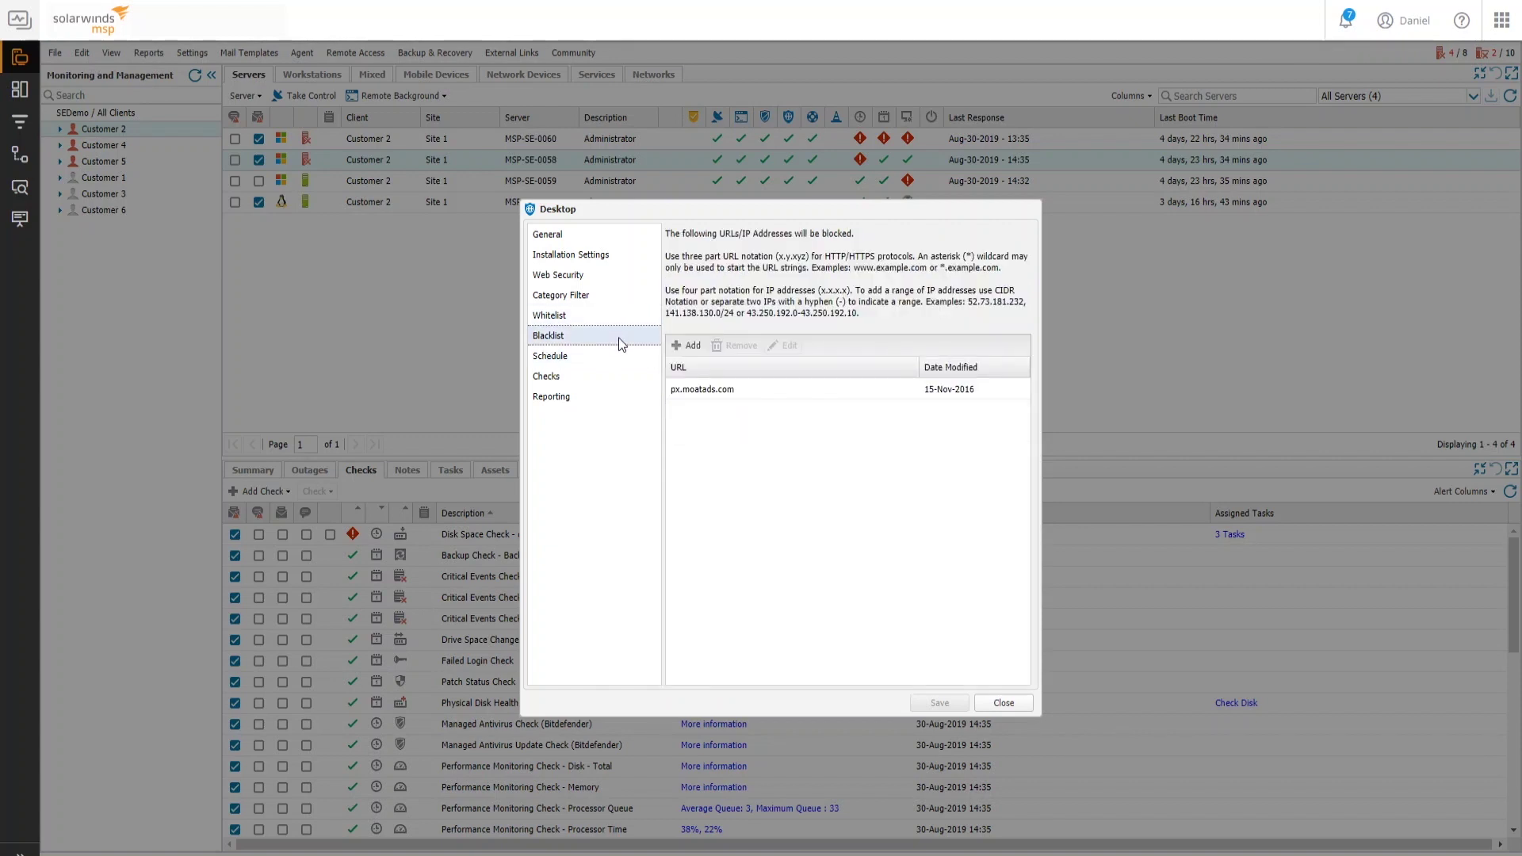
View the unit options of the bandwidth usage check, then close the Desktop policy and the Web Protection policy list without changes.
click(594, 376)
click(965, 251)
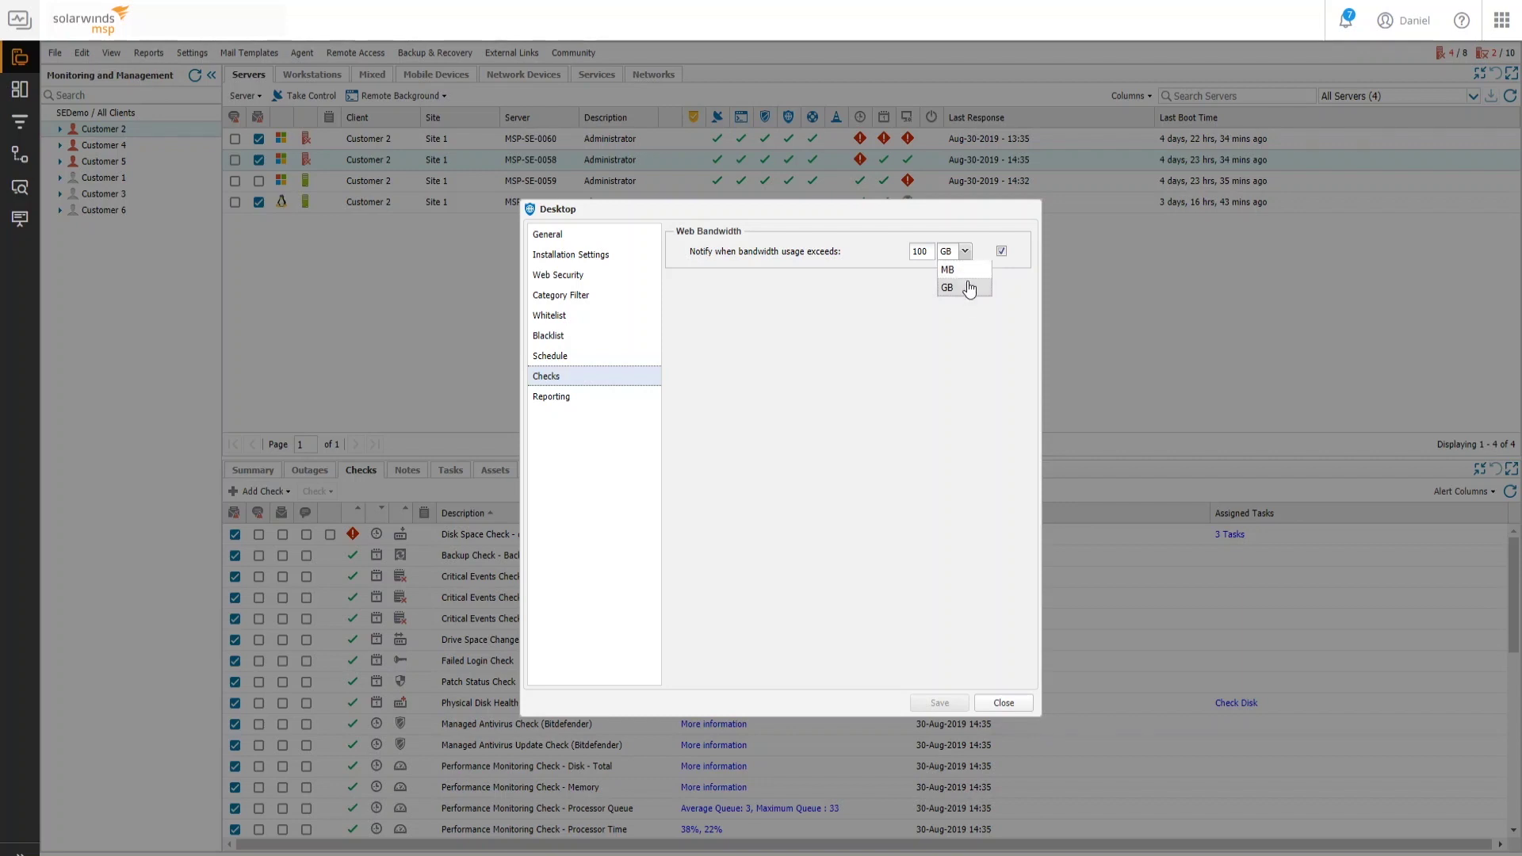
click(963, 325)
click(1004, 702)
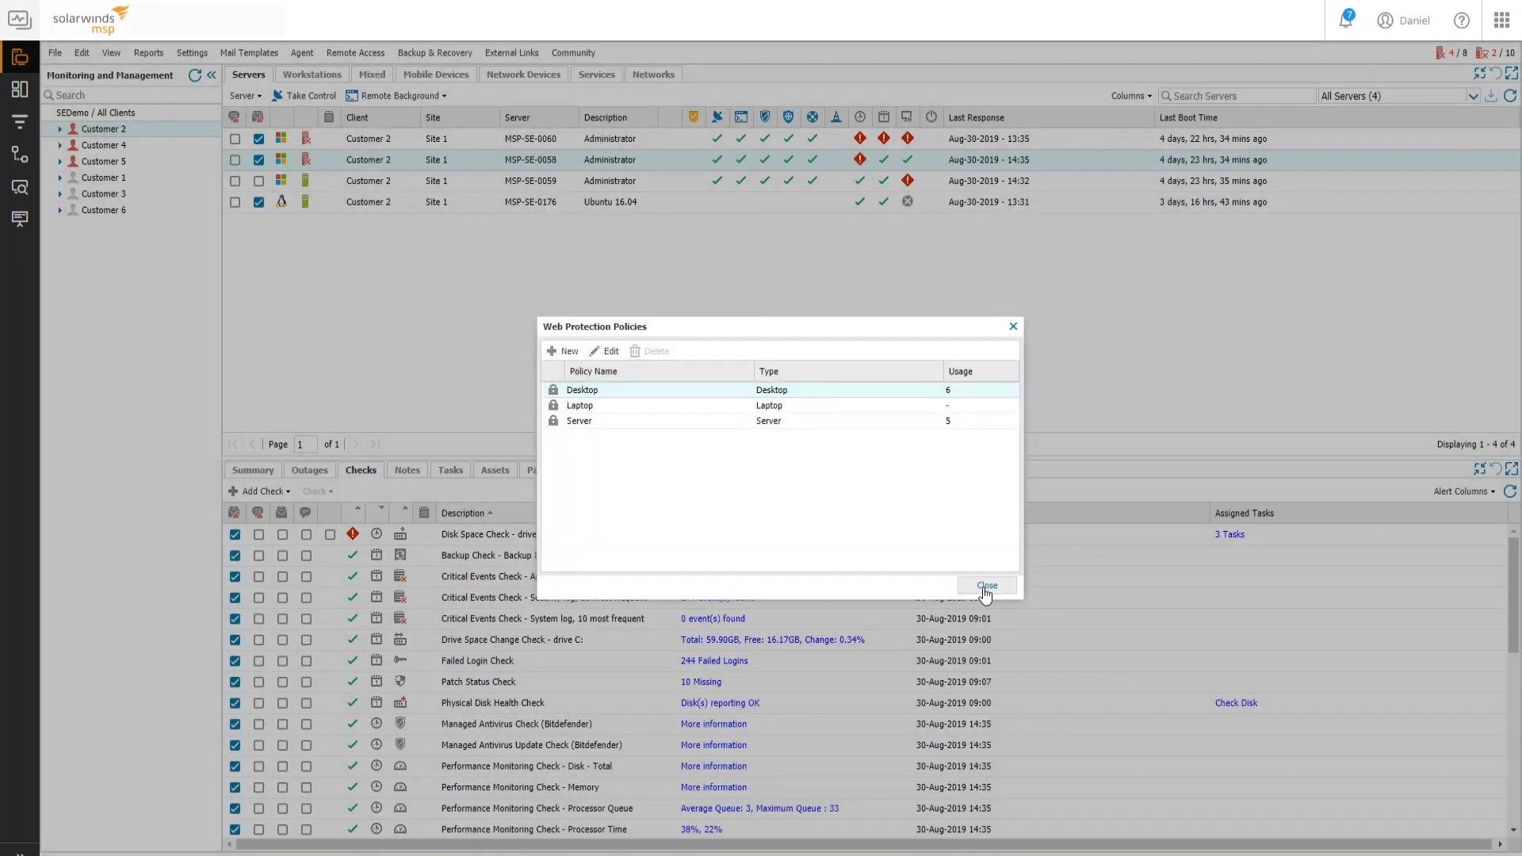
click(986, 587)
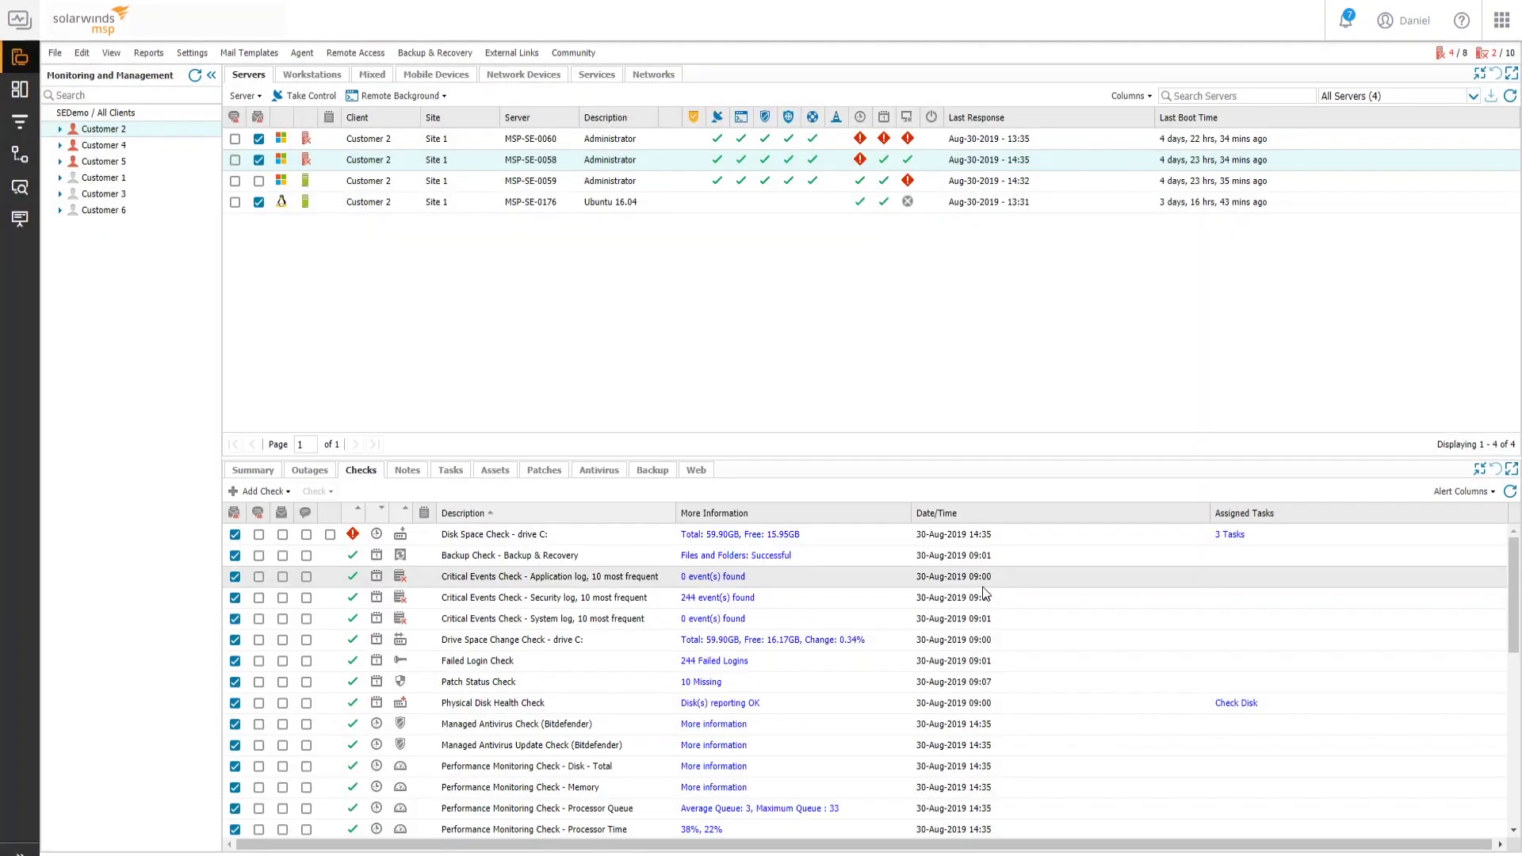
Open the Web Protection settings for servers and workstations, and close the dialog without changes.
click(197, 57)
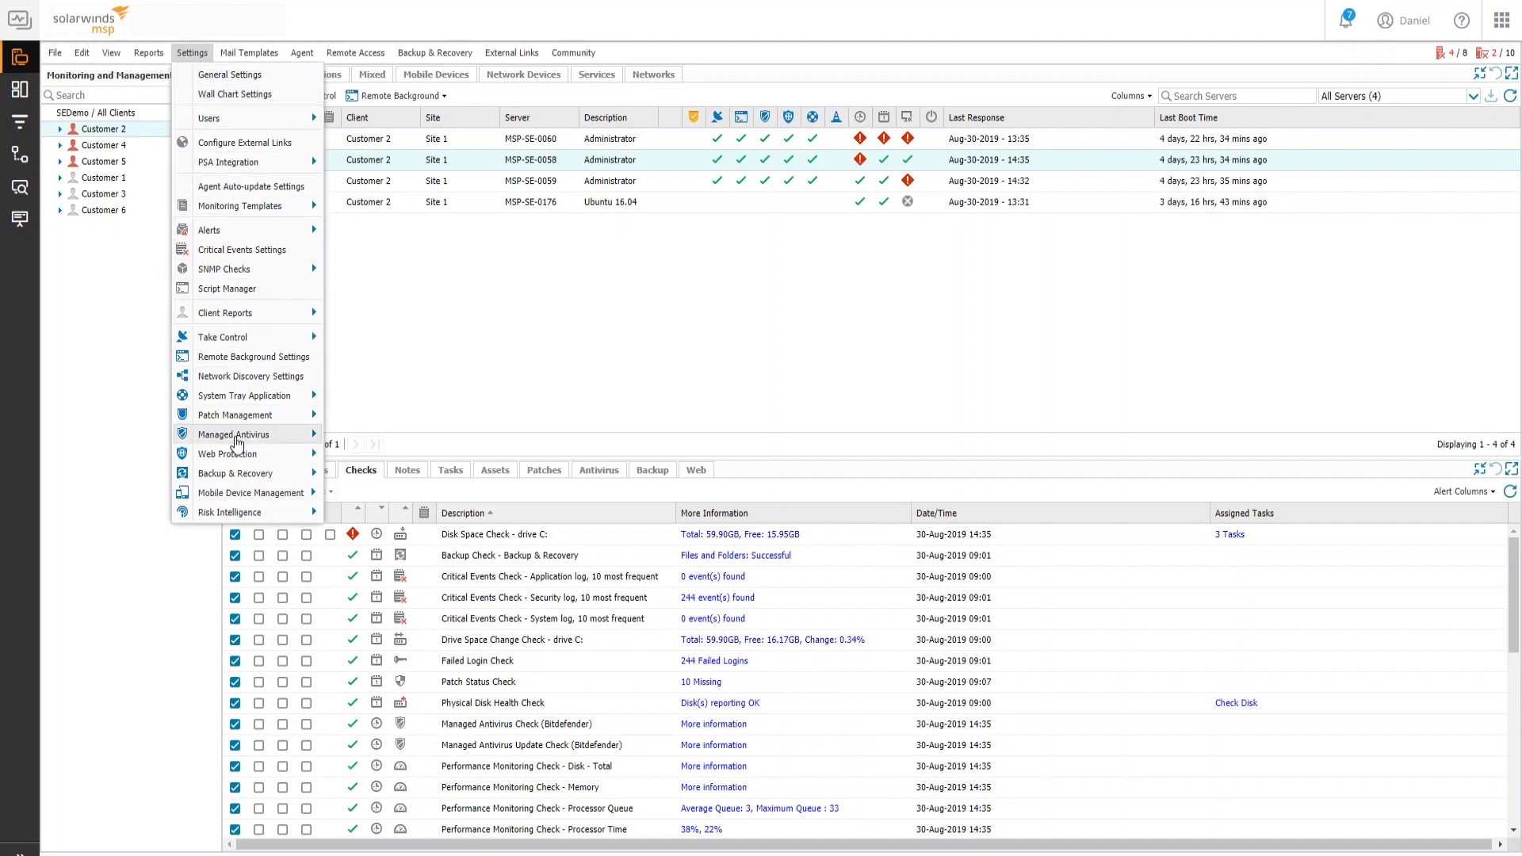
mouse_move(238, 454)
click(394, 459)
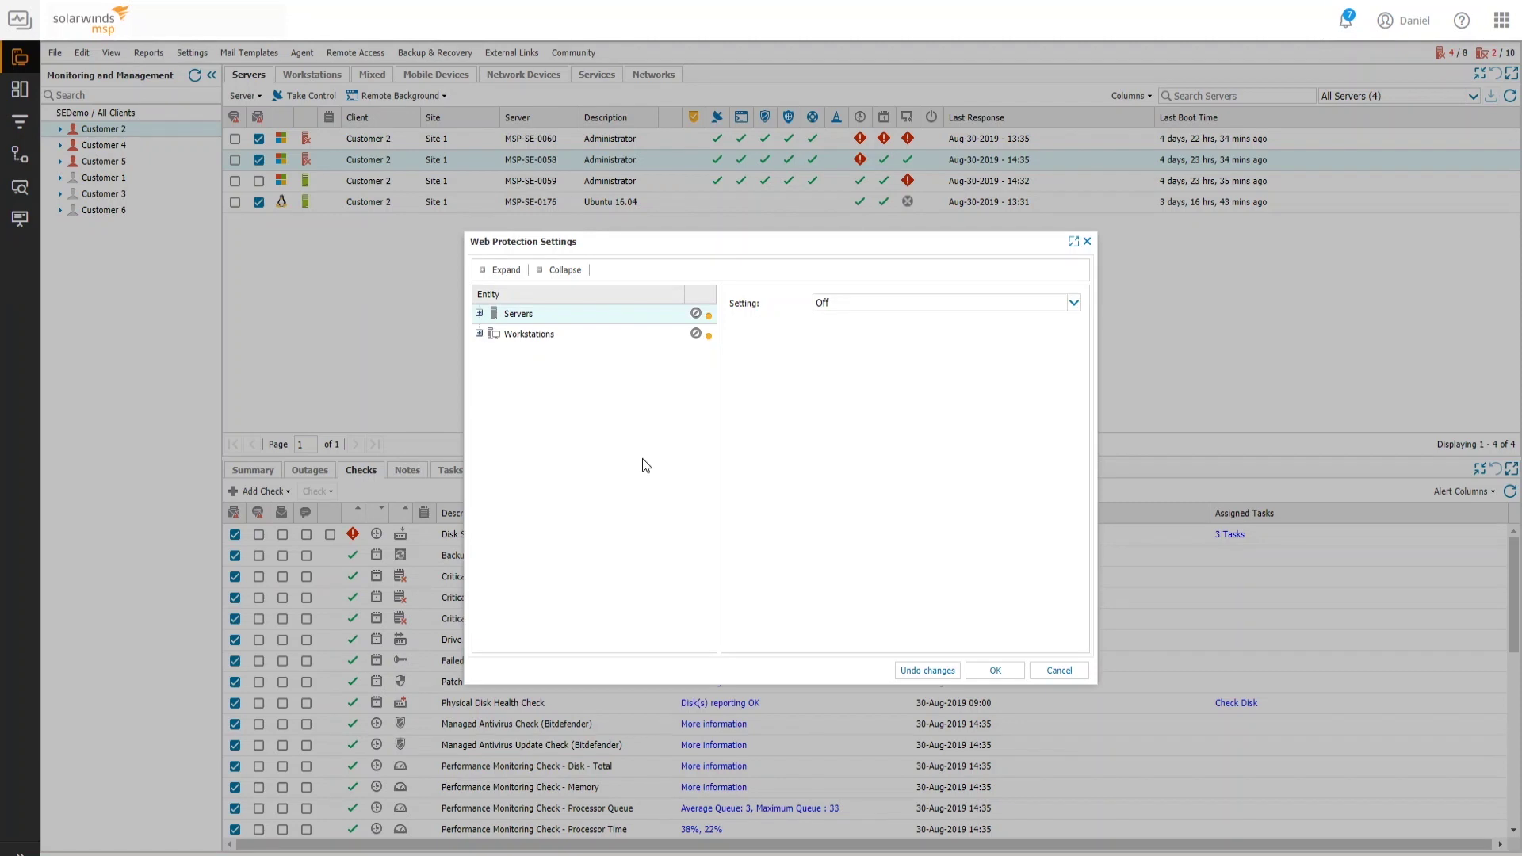
click(1060, 672)
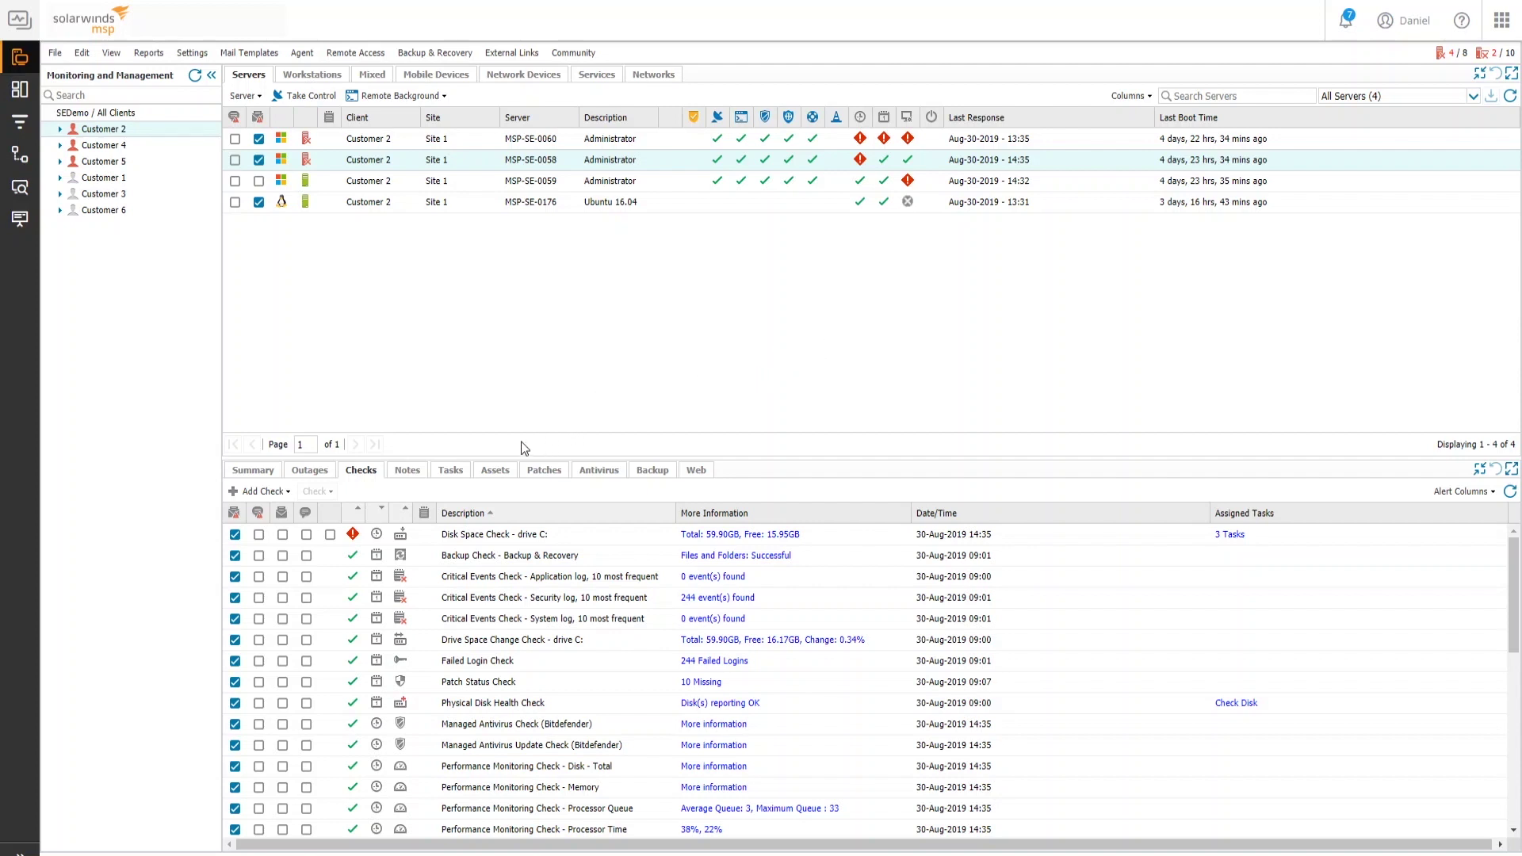
Review the antivirus threats, scan history, quarantine and quarantine actions of server MSP-SE-0058.
click(610, 483)
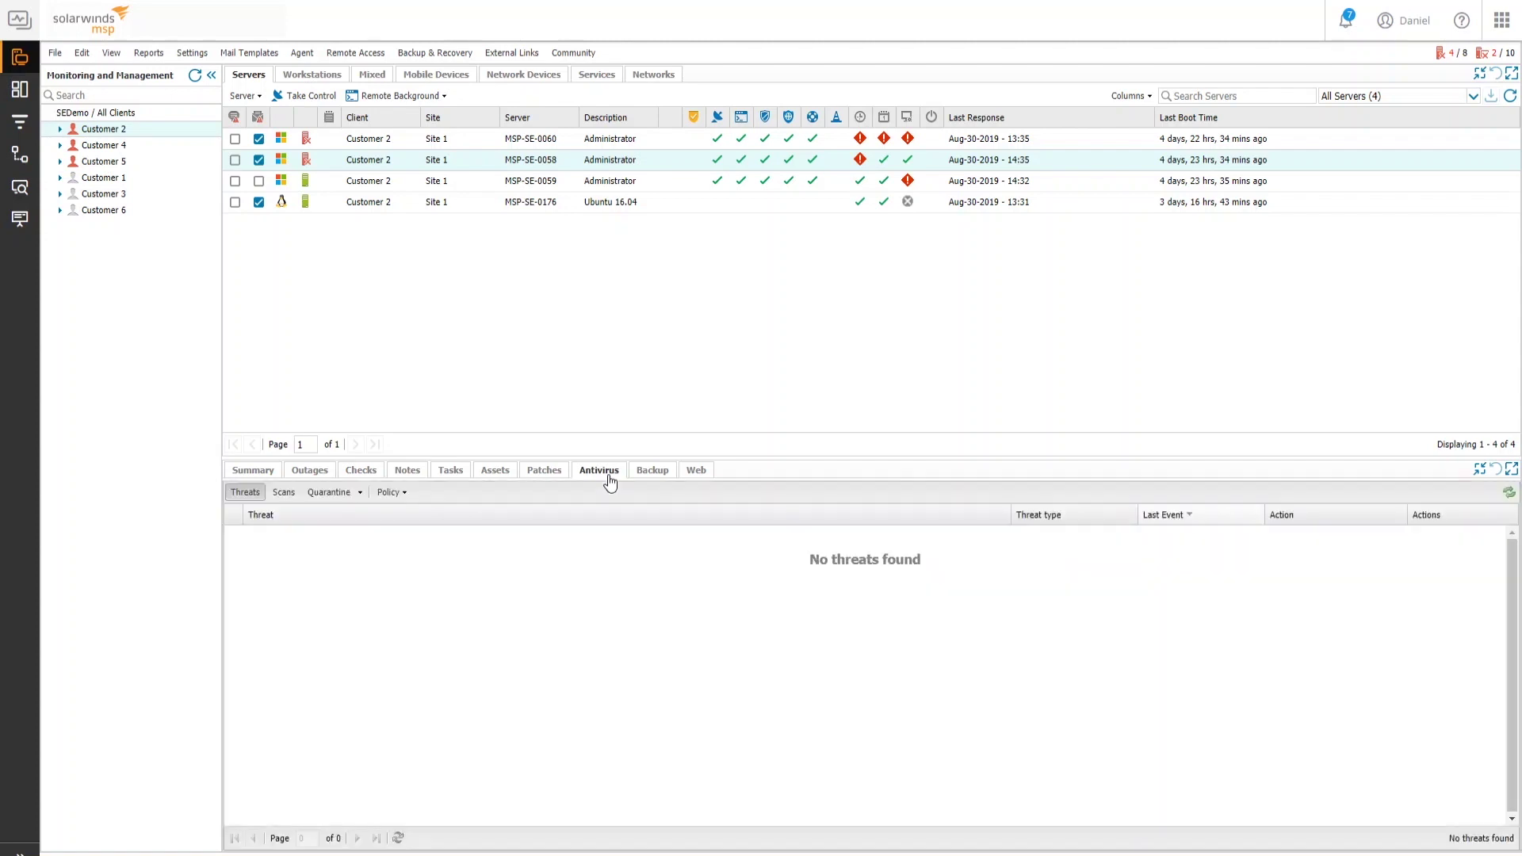
click(286, 495)
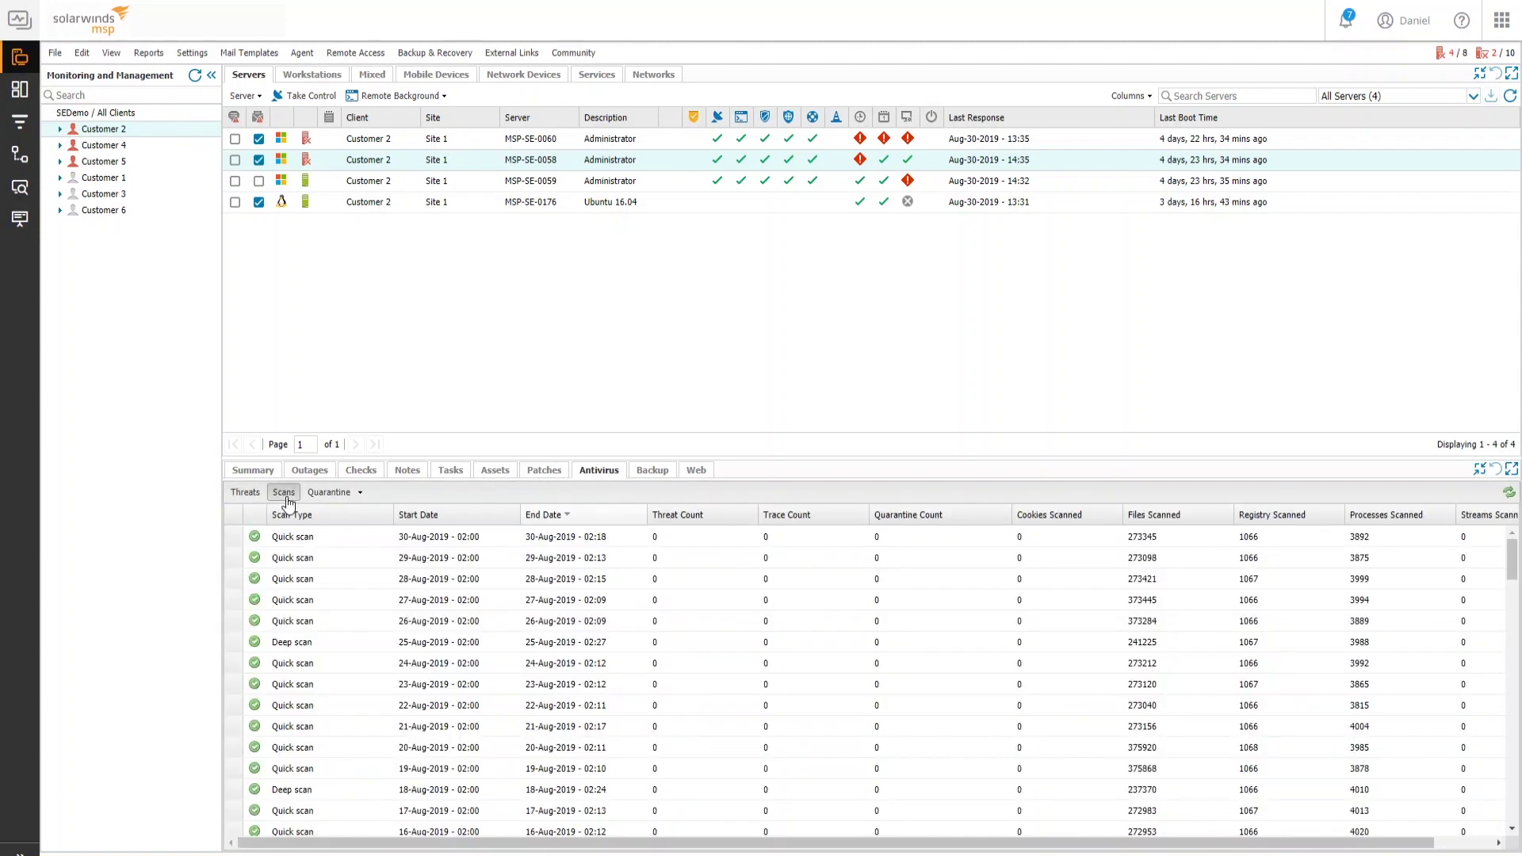
click(331, 497)
click(362, 497)
click(393, 492)
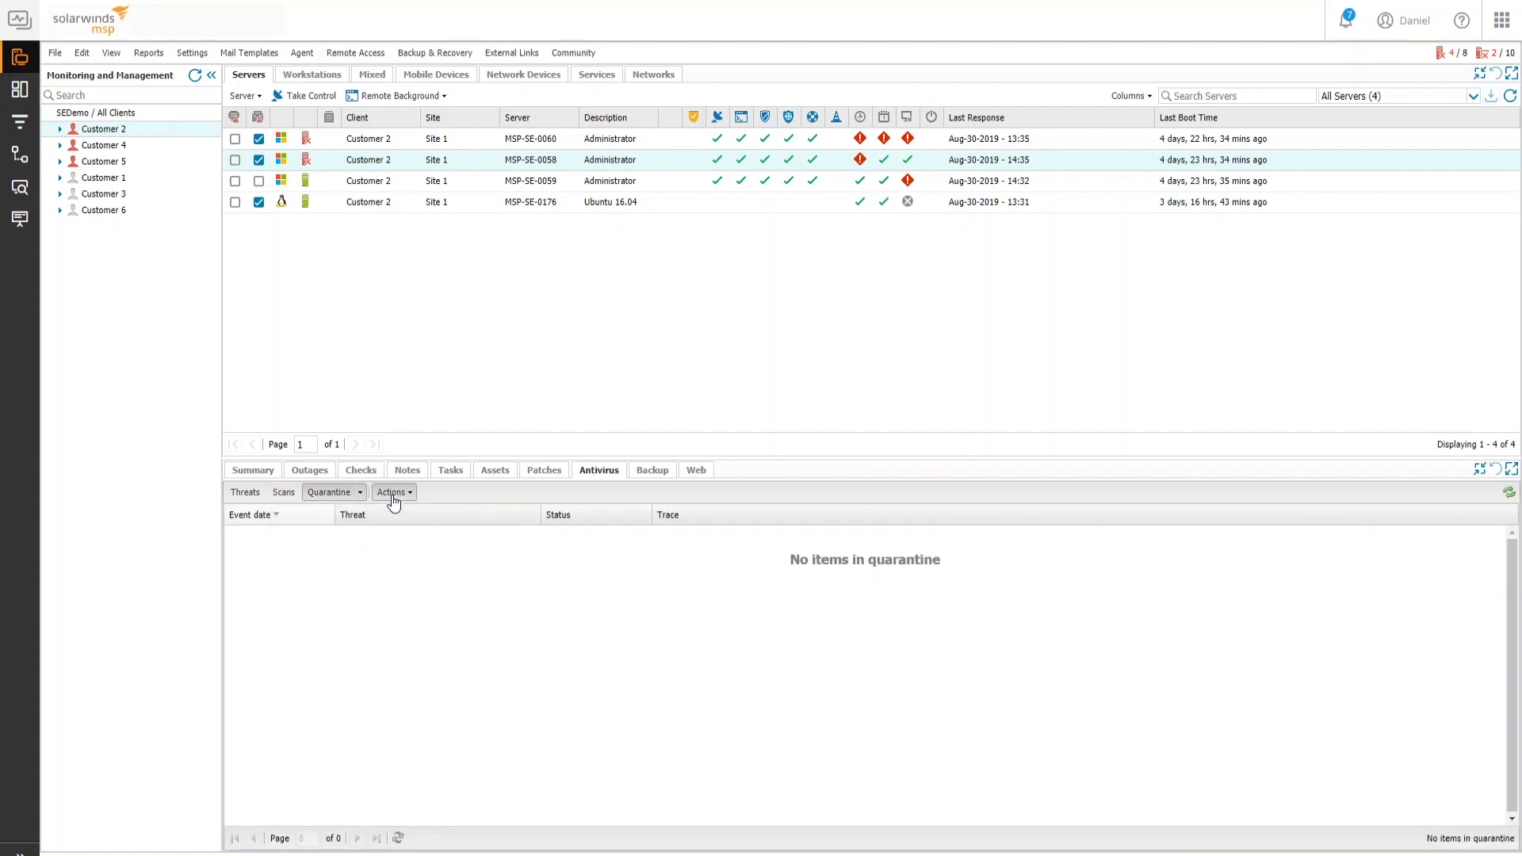
click(553, 496)
View the server's web requests by day and by website, and show the whitelist and blacklist actions for update.googleapis.com.
click(708, 478)
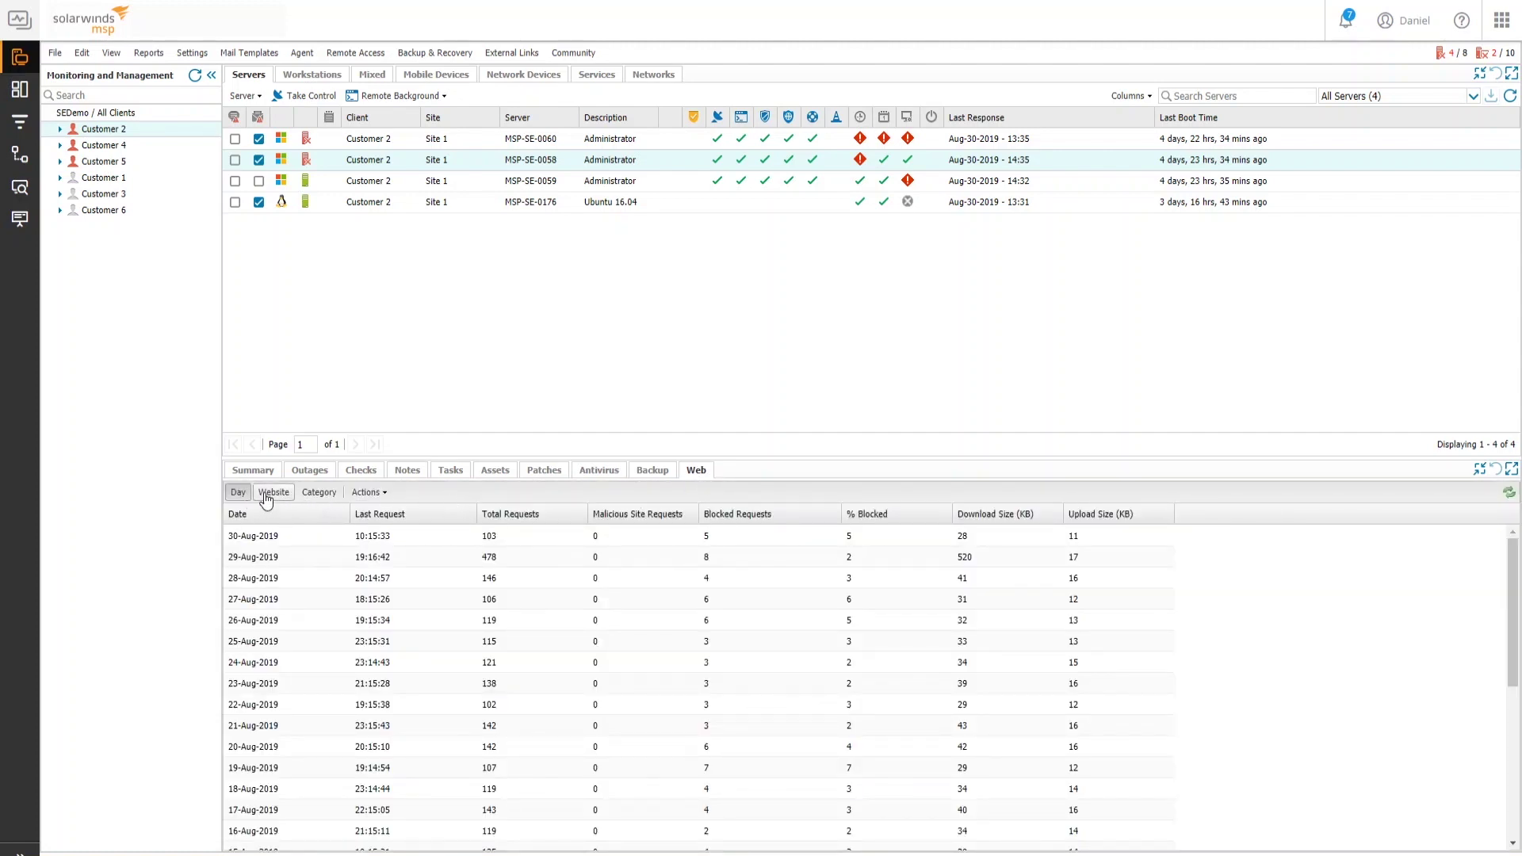
click(291, 496)
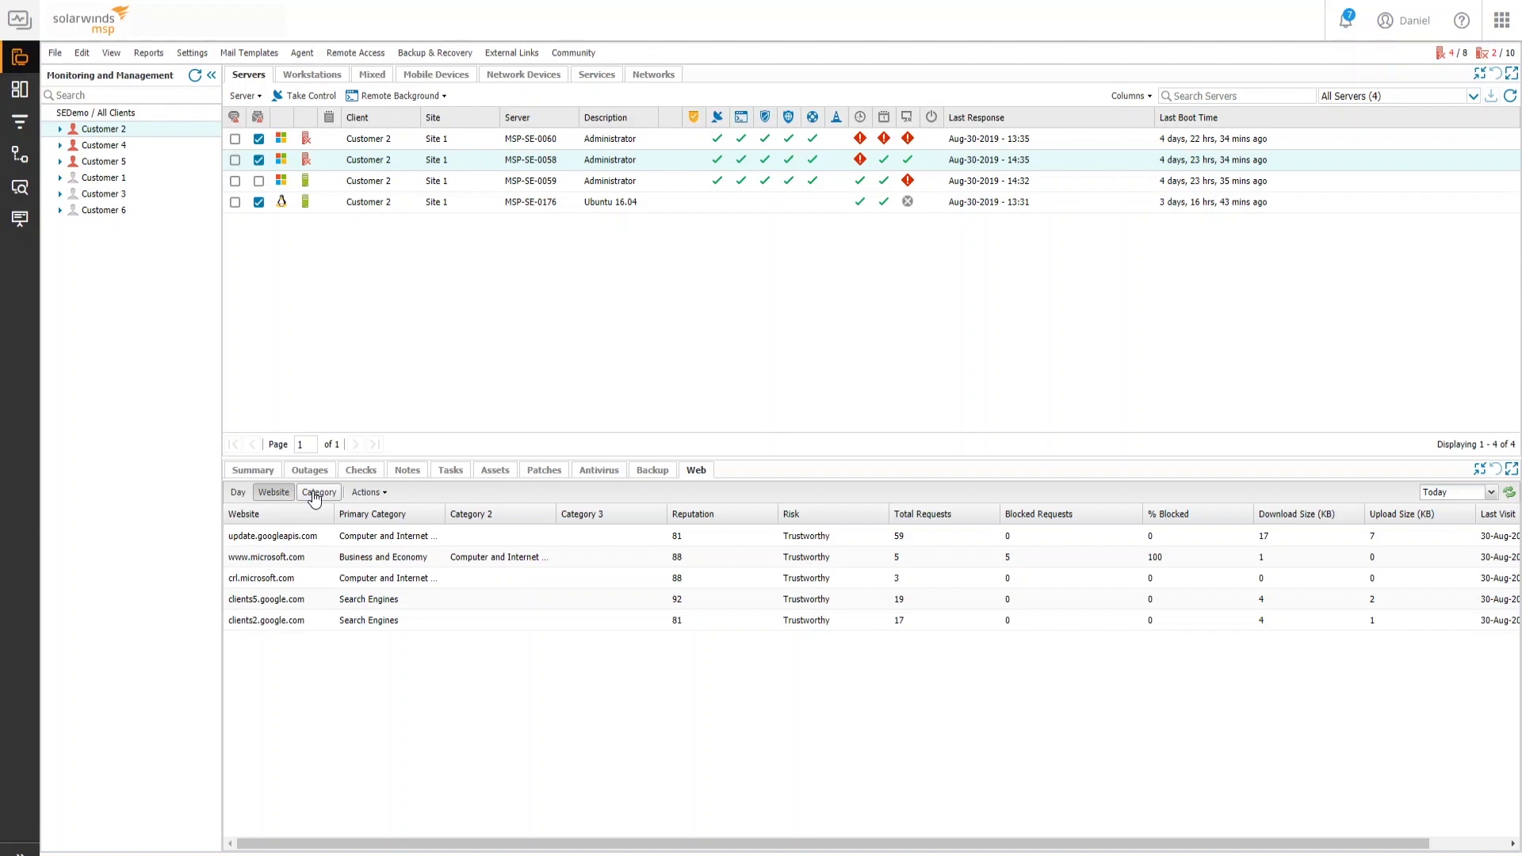
click(444, 540)
click(369, 492)
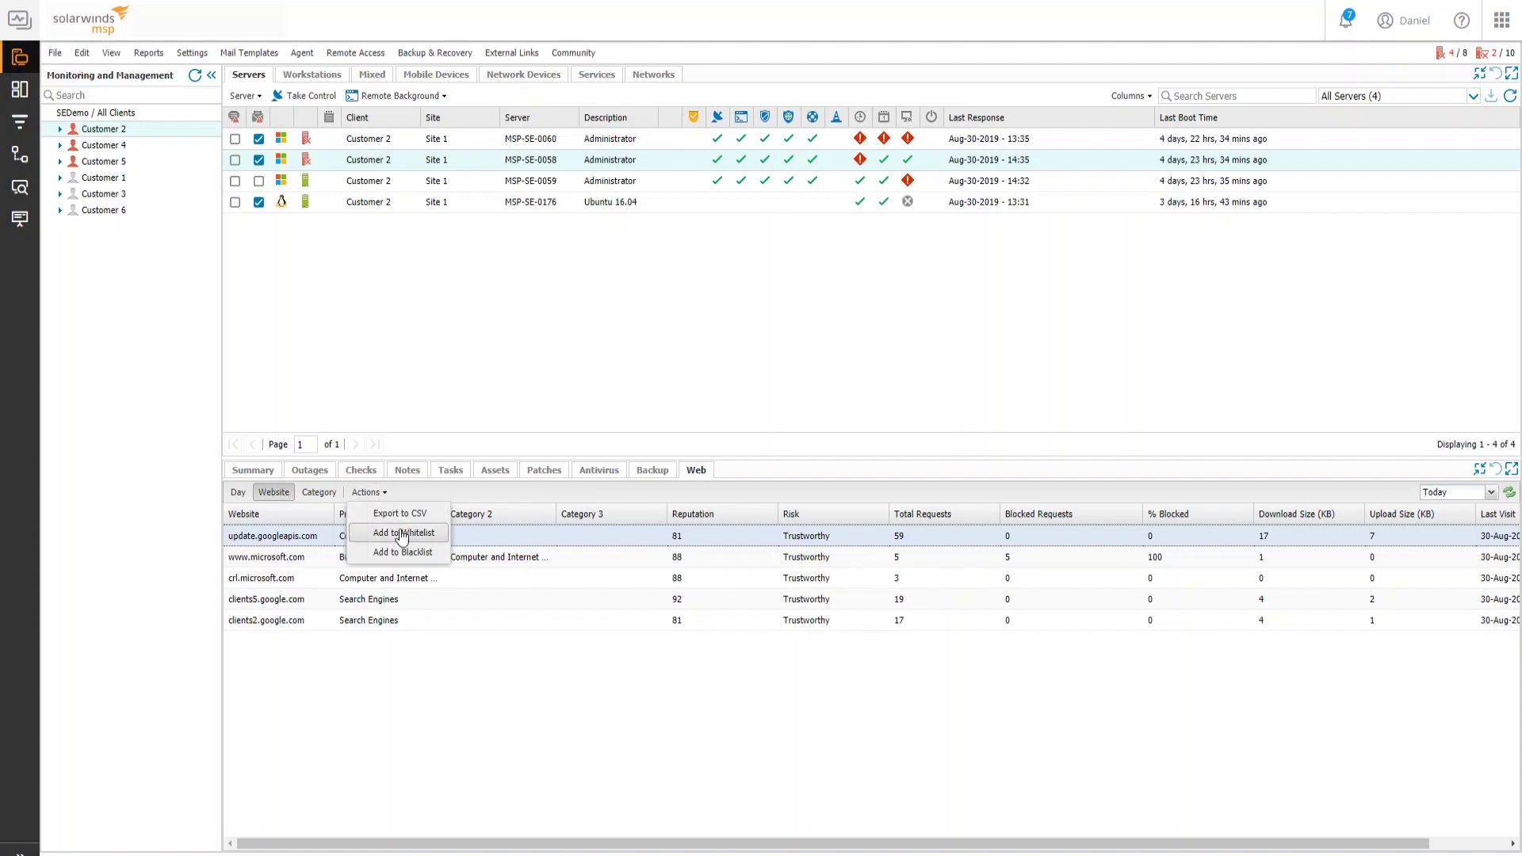
click(442, 533)
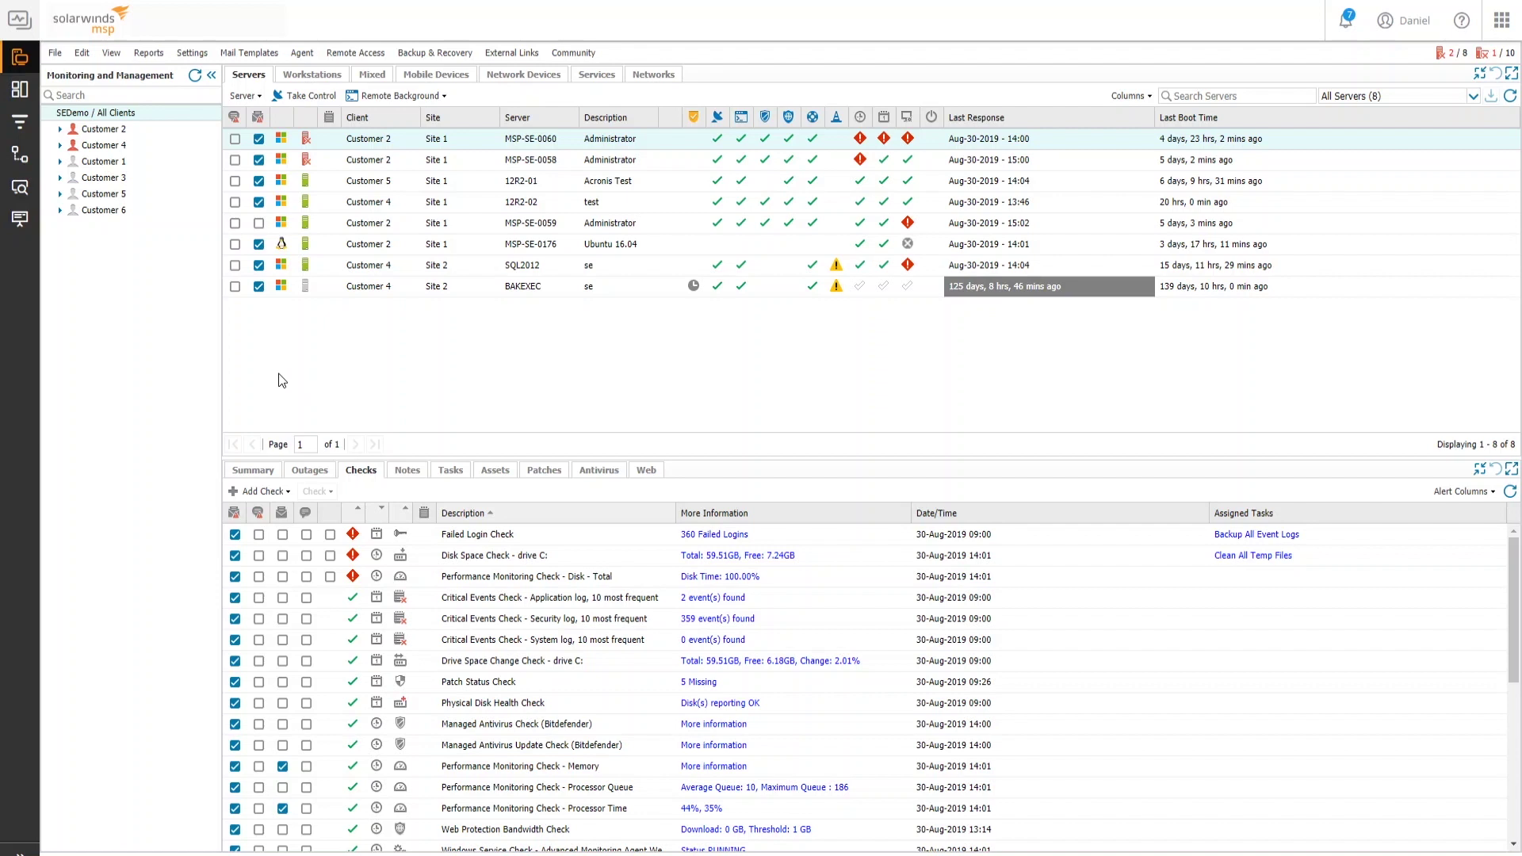
Open NetPath, display Customer 2's path to alertbirds.com on port 80, and examine its source, destination and an outage in the availability history.
click(109, 53)
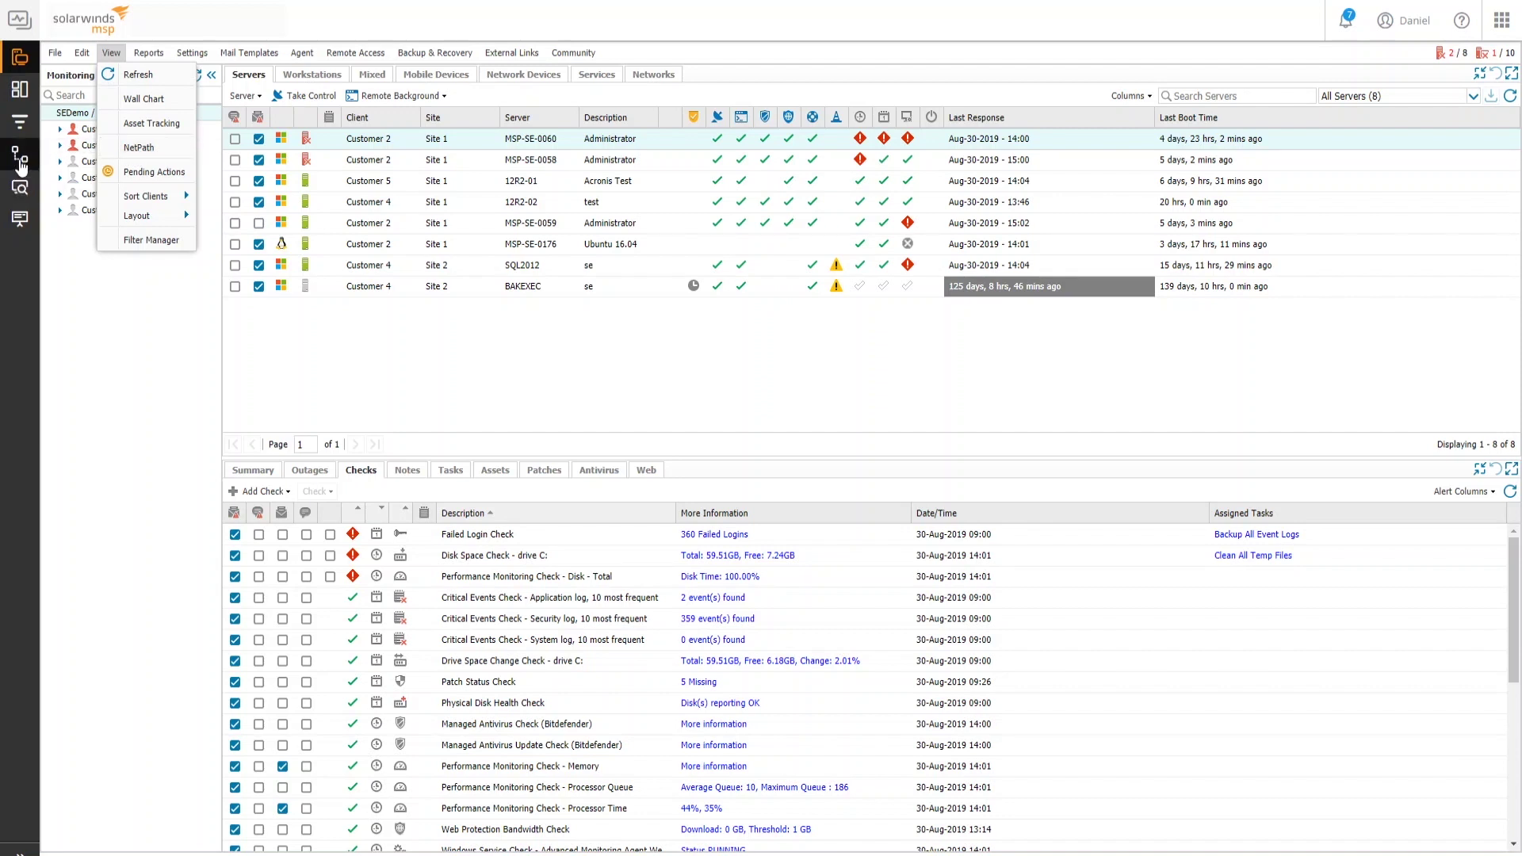
click(20, 159)
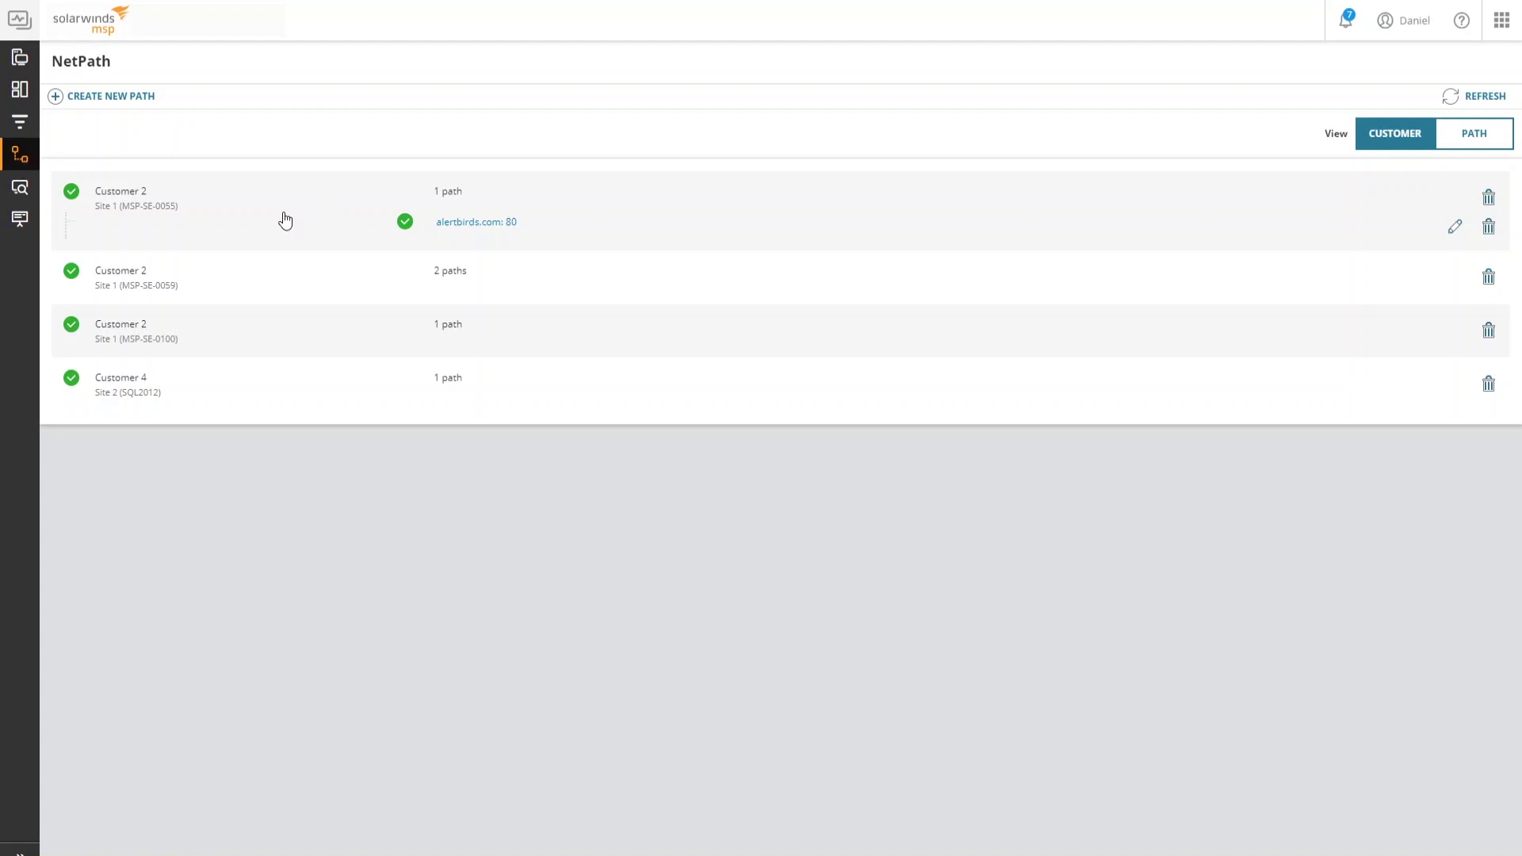
click(484, 225)
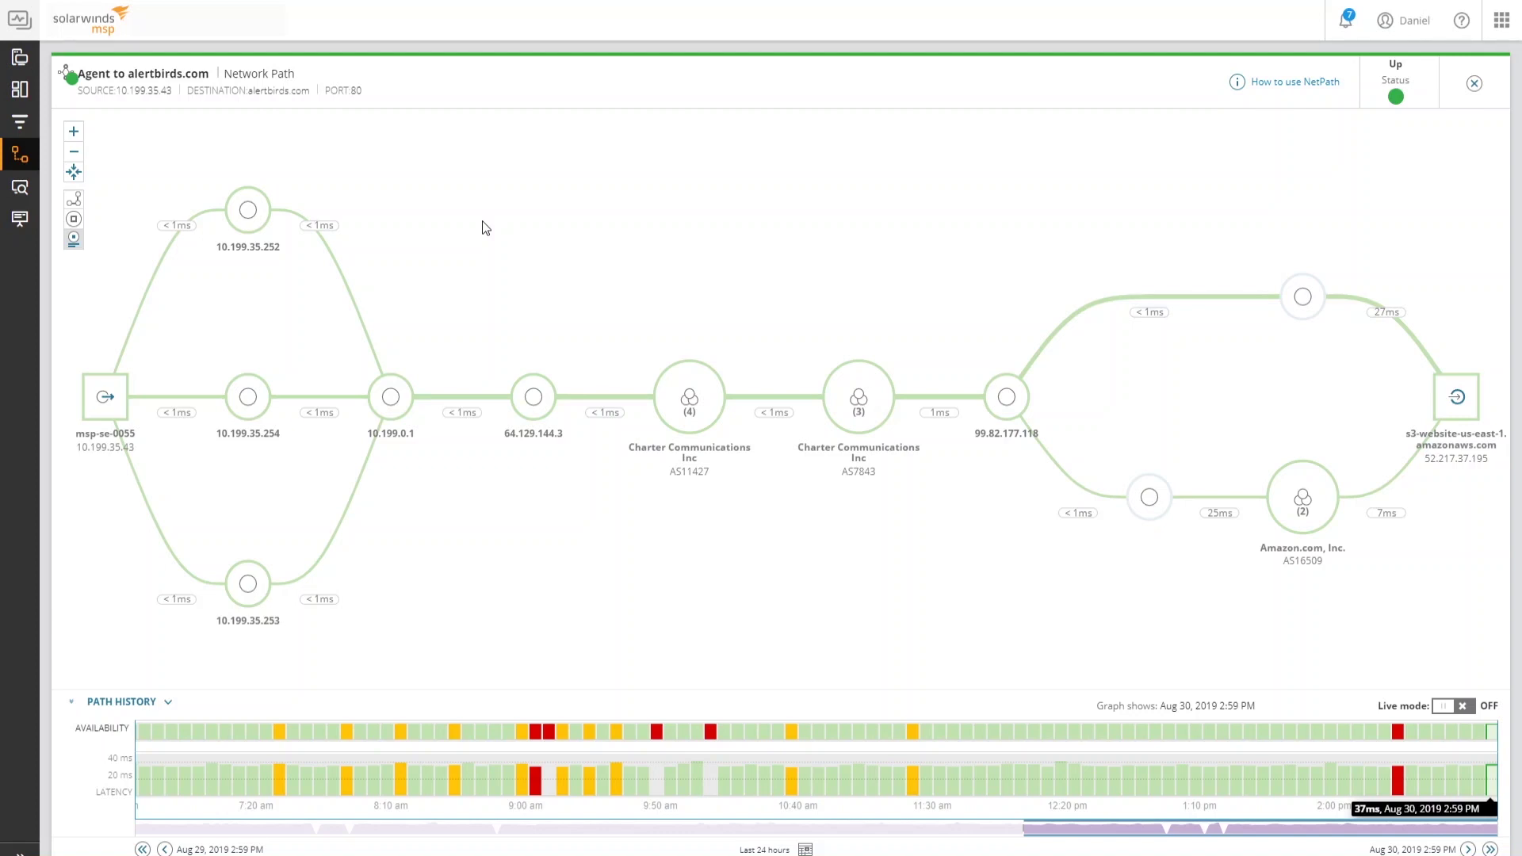
mouse_move(93, 404)
mouse_move(1465, 396)
mouse_move(1389, 741)
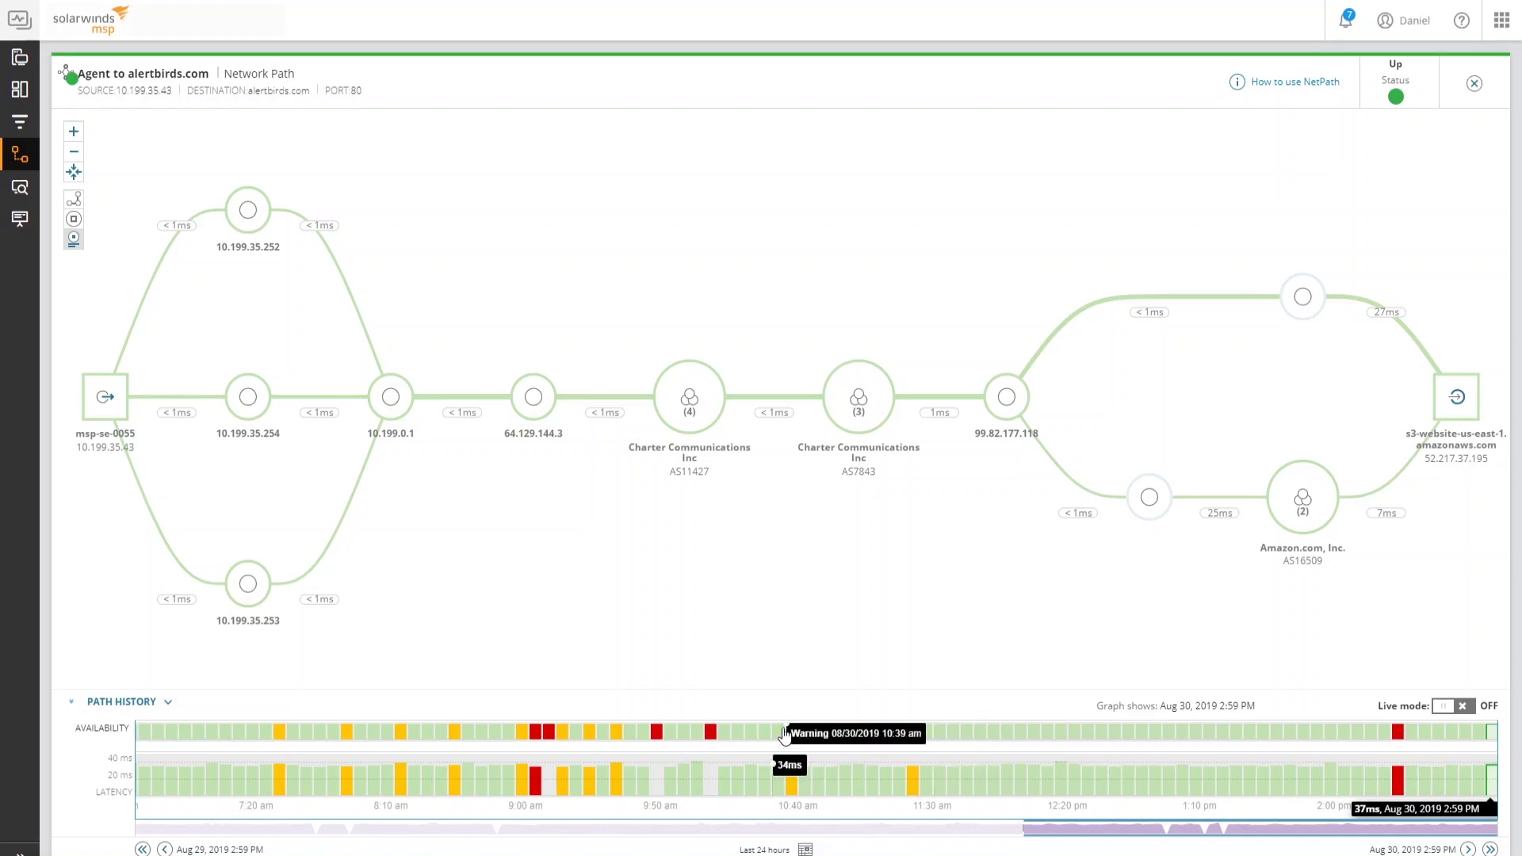
click(711, 733)
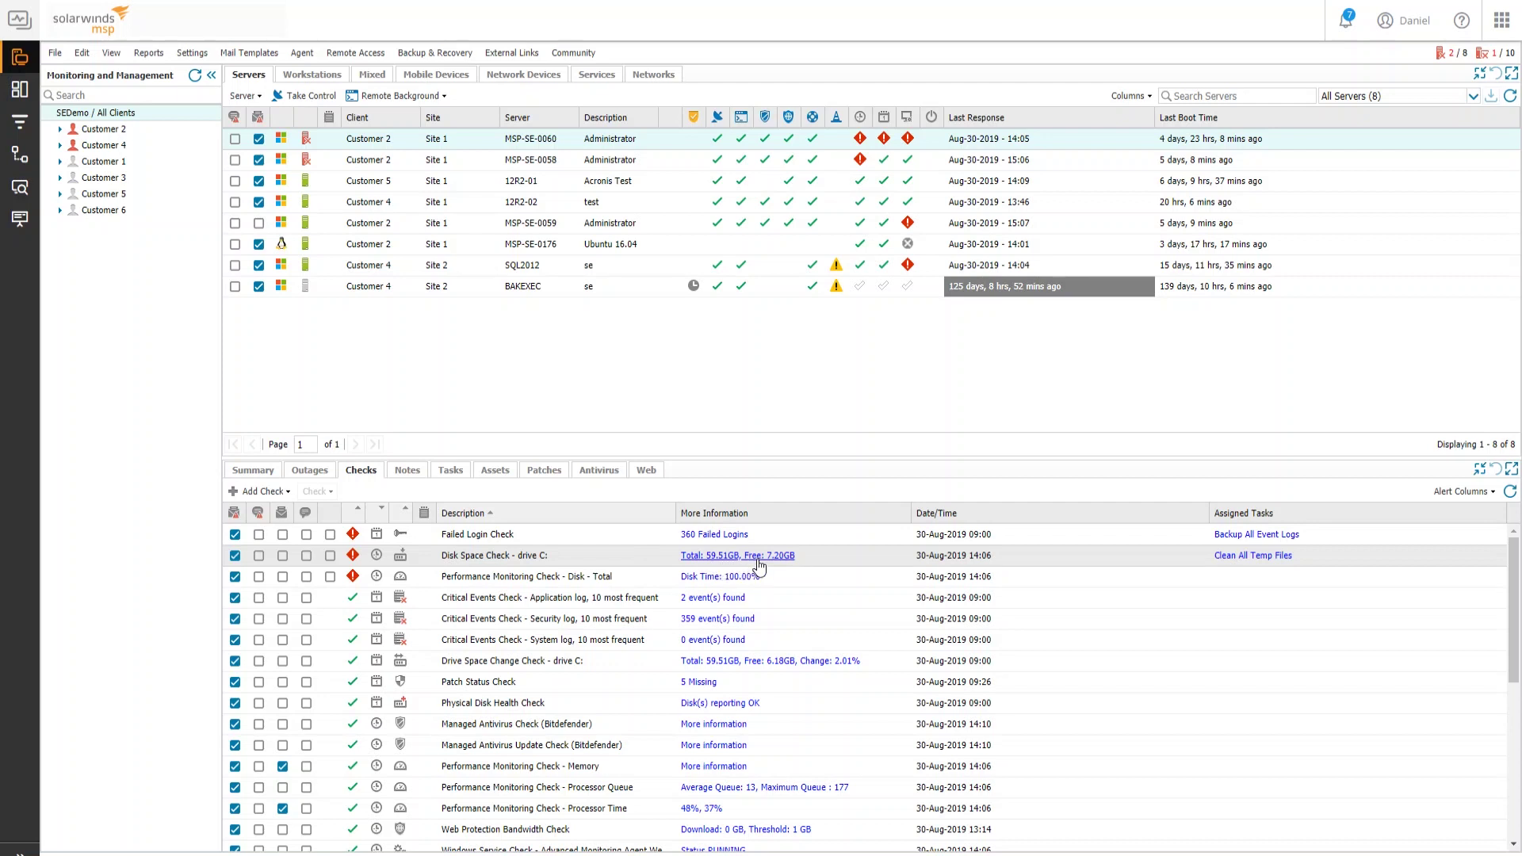
Open the Disk Space Check for drive C: for editing, view its threshold settings and cancel without changes.
right_click(623, 558)
click(662, 660)
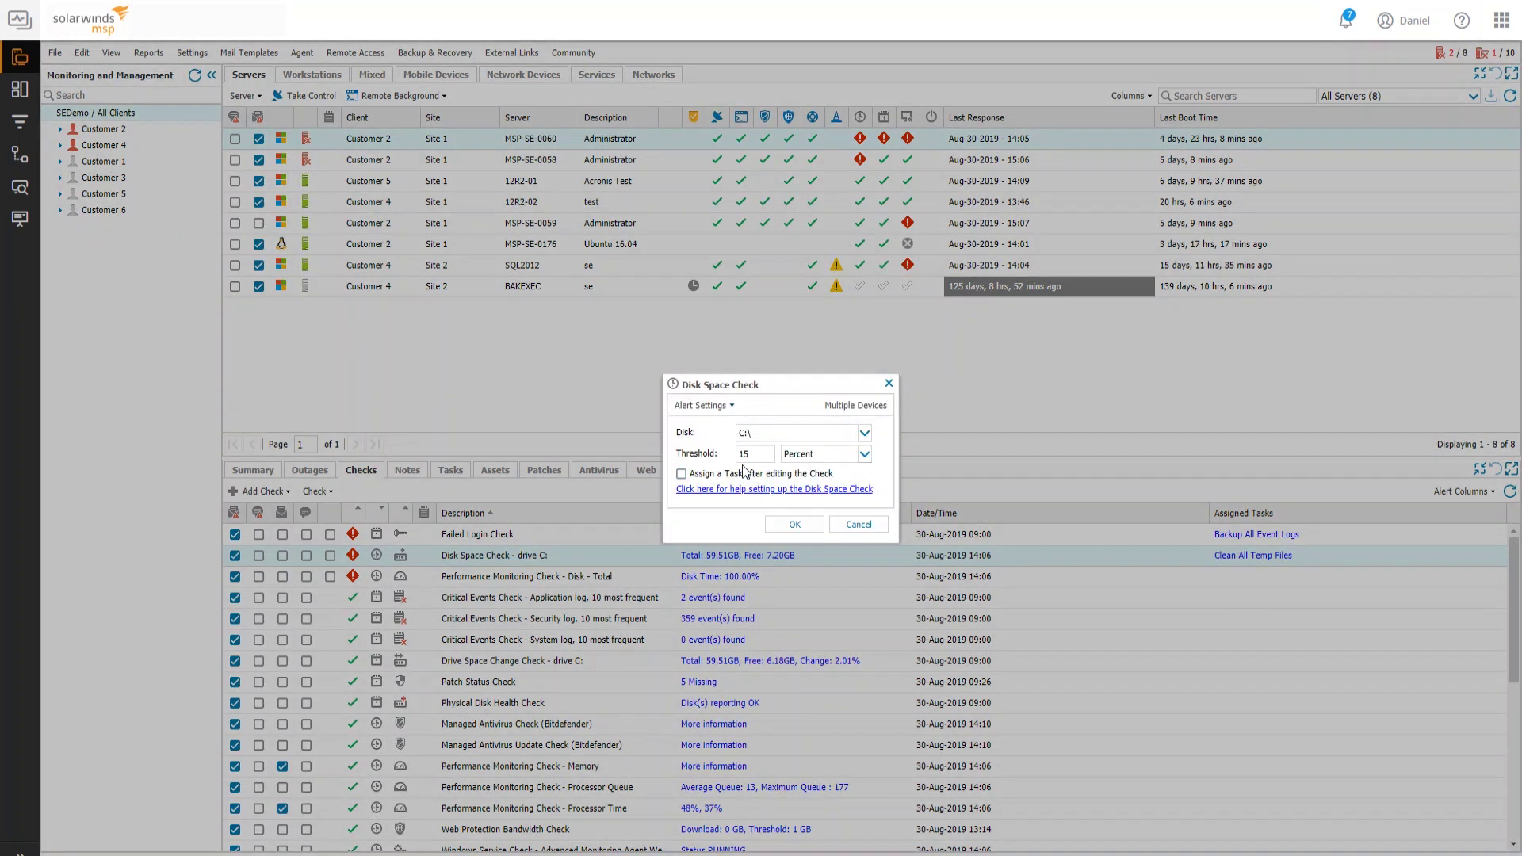
click(861, 526)
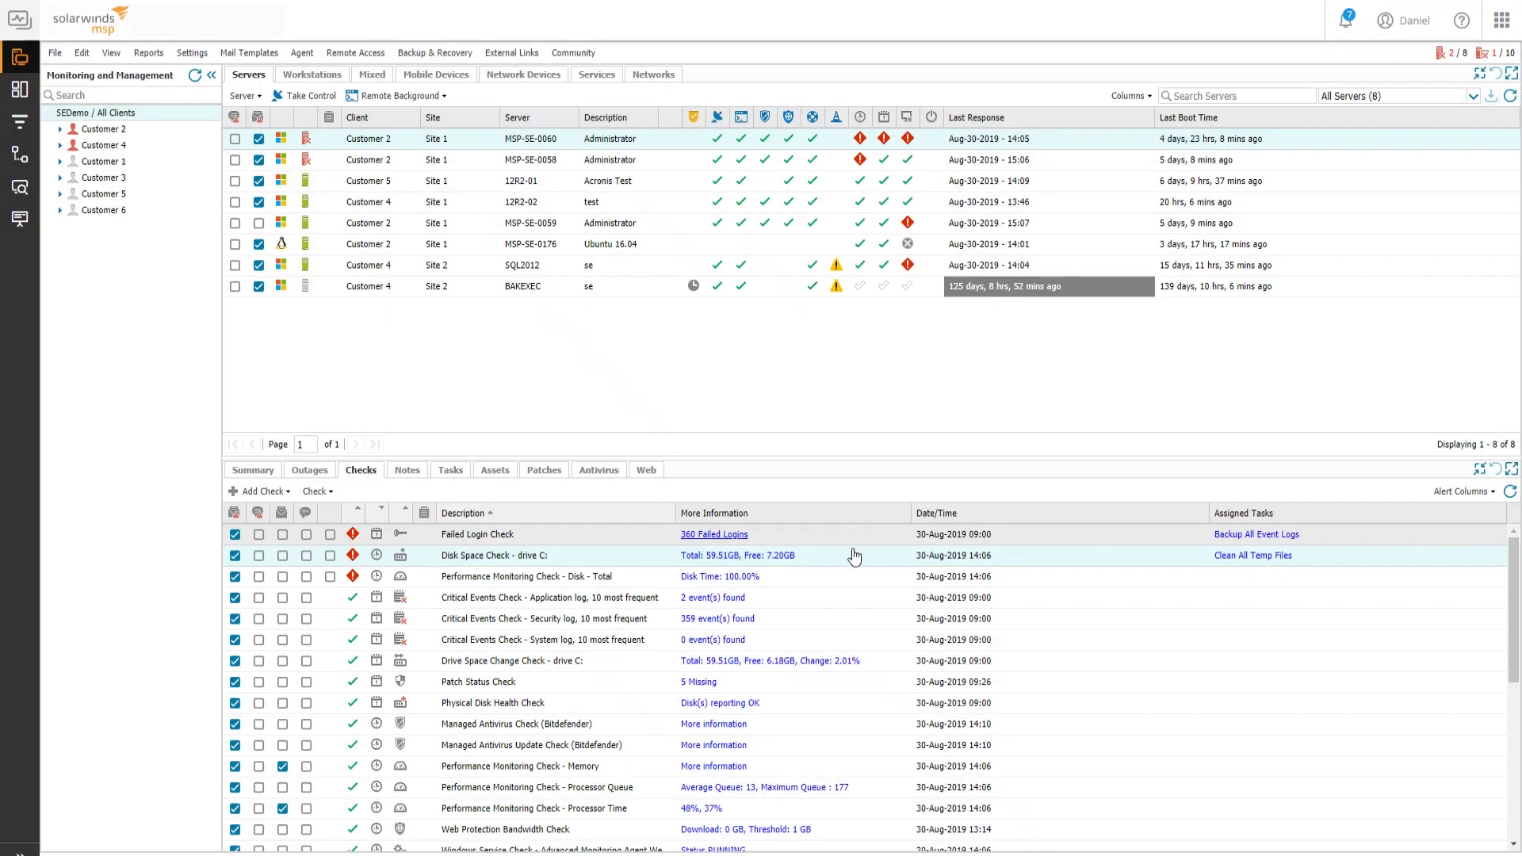
Assign an automated task to the Disk Space Check for drive C:, searching the scripts for "clean" and choosing Clean Temp Files.
right_click(593, 557)
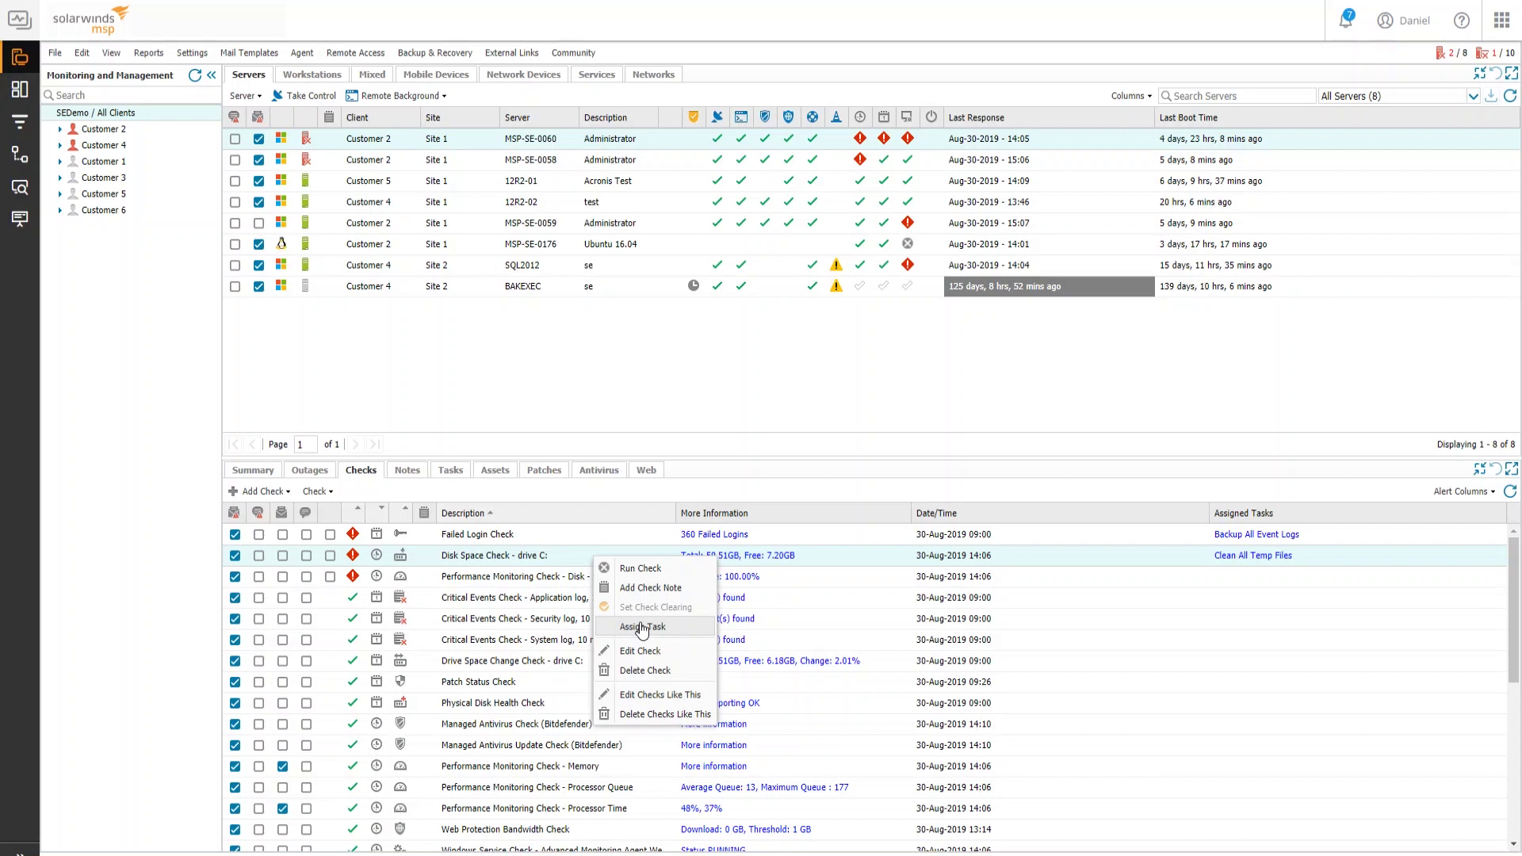
click(691, 631)
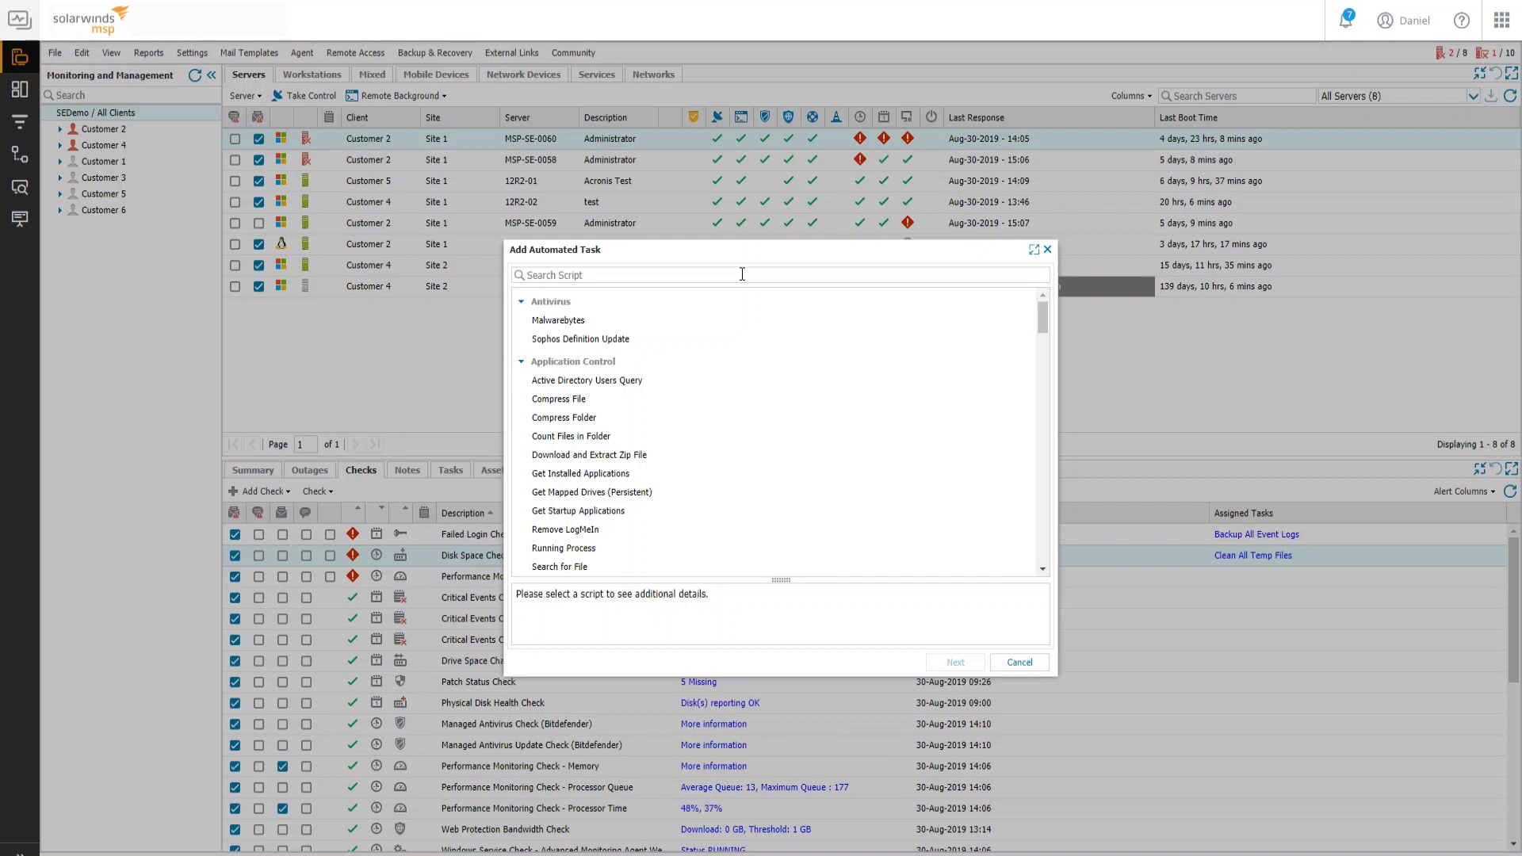
text(clean)
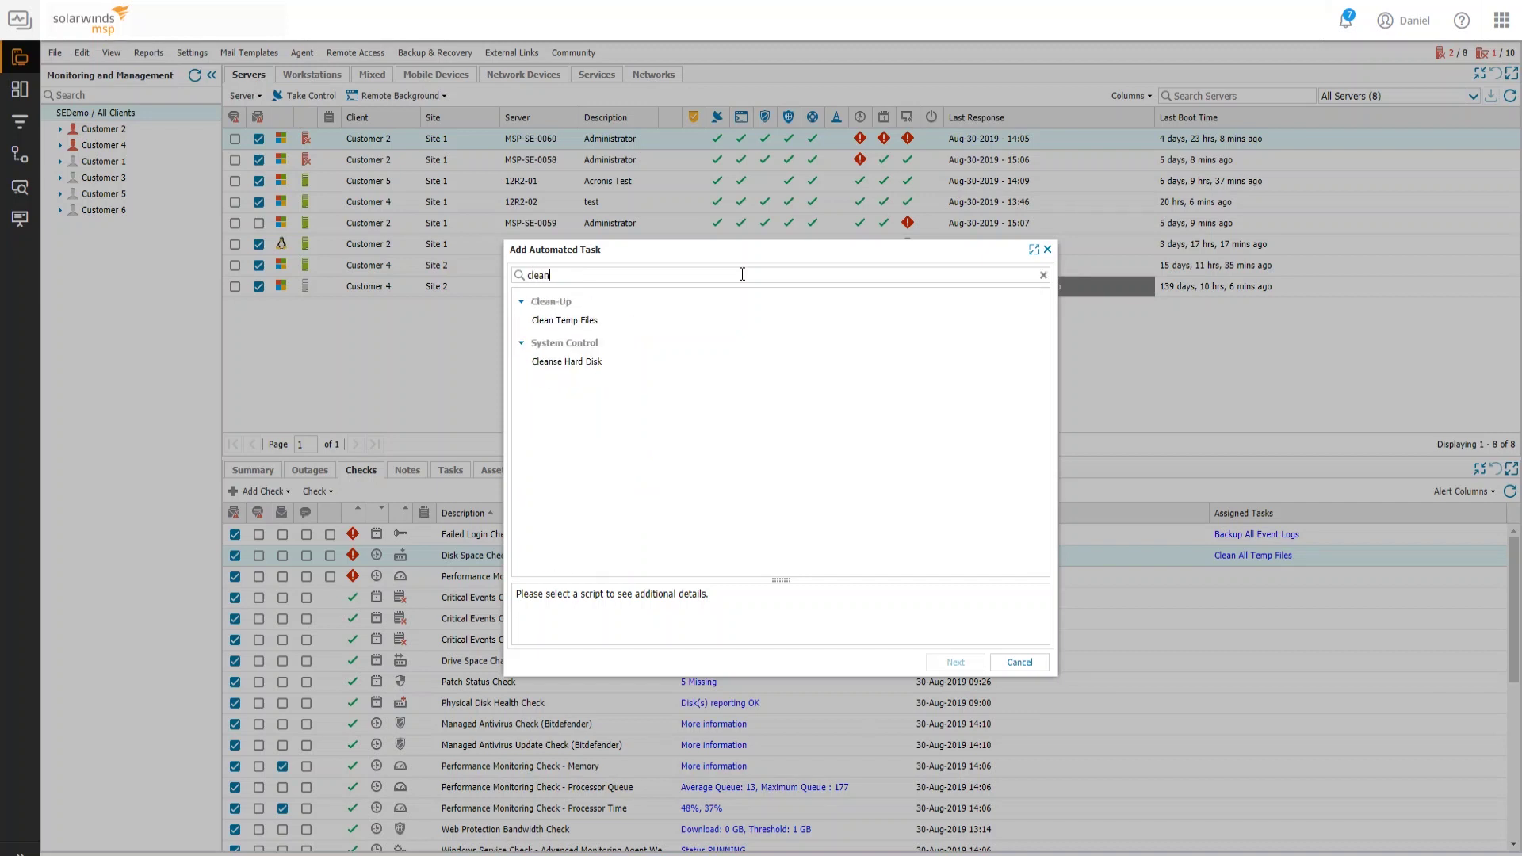
click(740, 315)
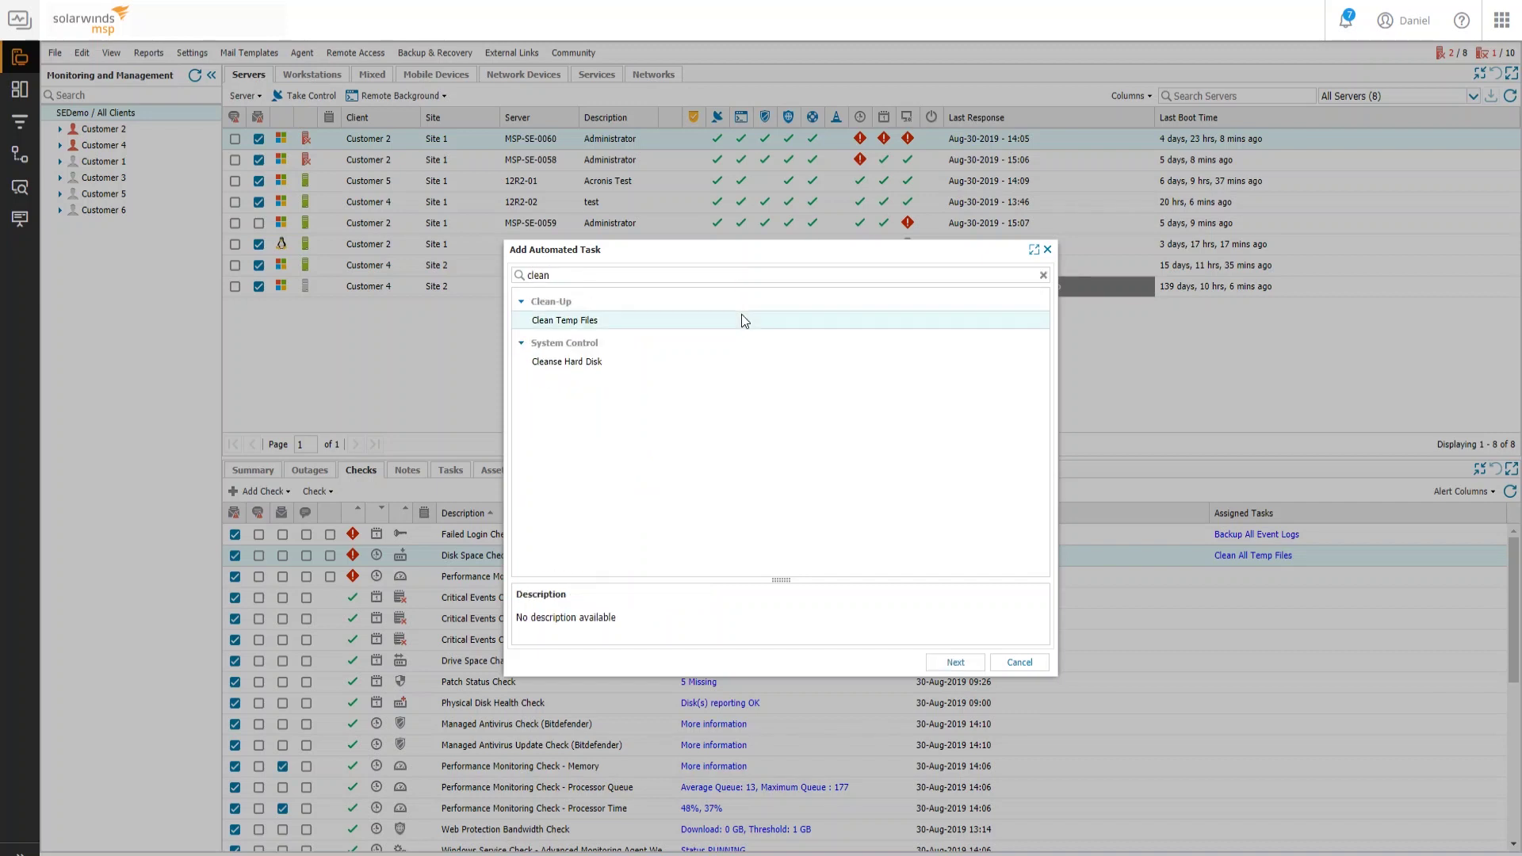
click(952, 662)
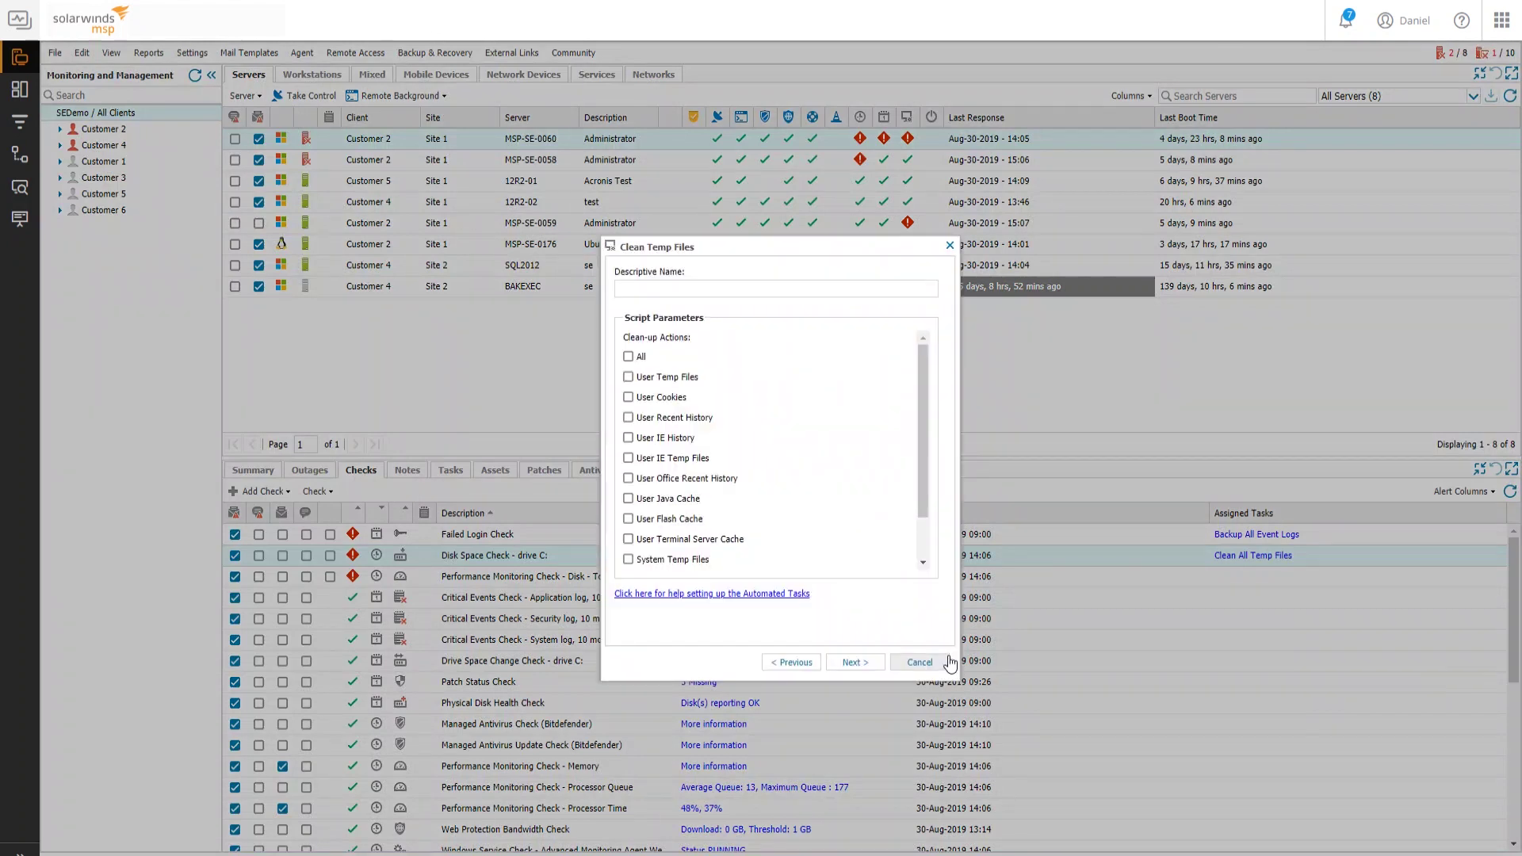
Set the Clean Temp Files task to perform all clean-up actions, keep the 1-hour maximum execution time, and finish the assignment.
scroll(698, 436, down, 3)
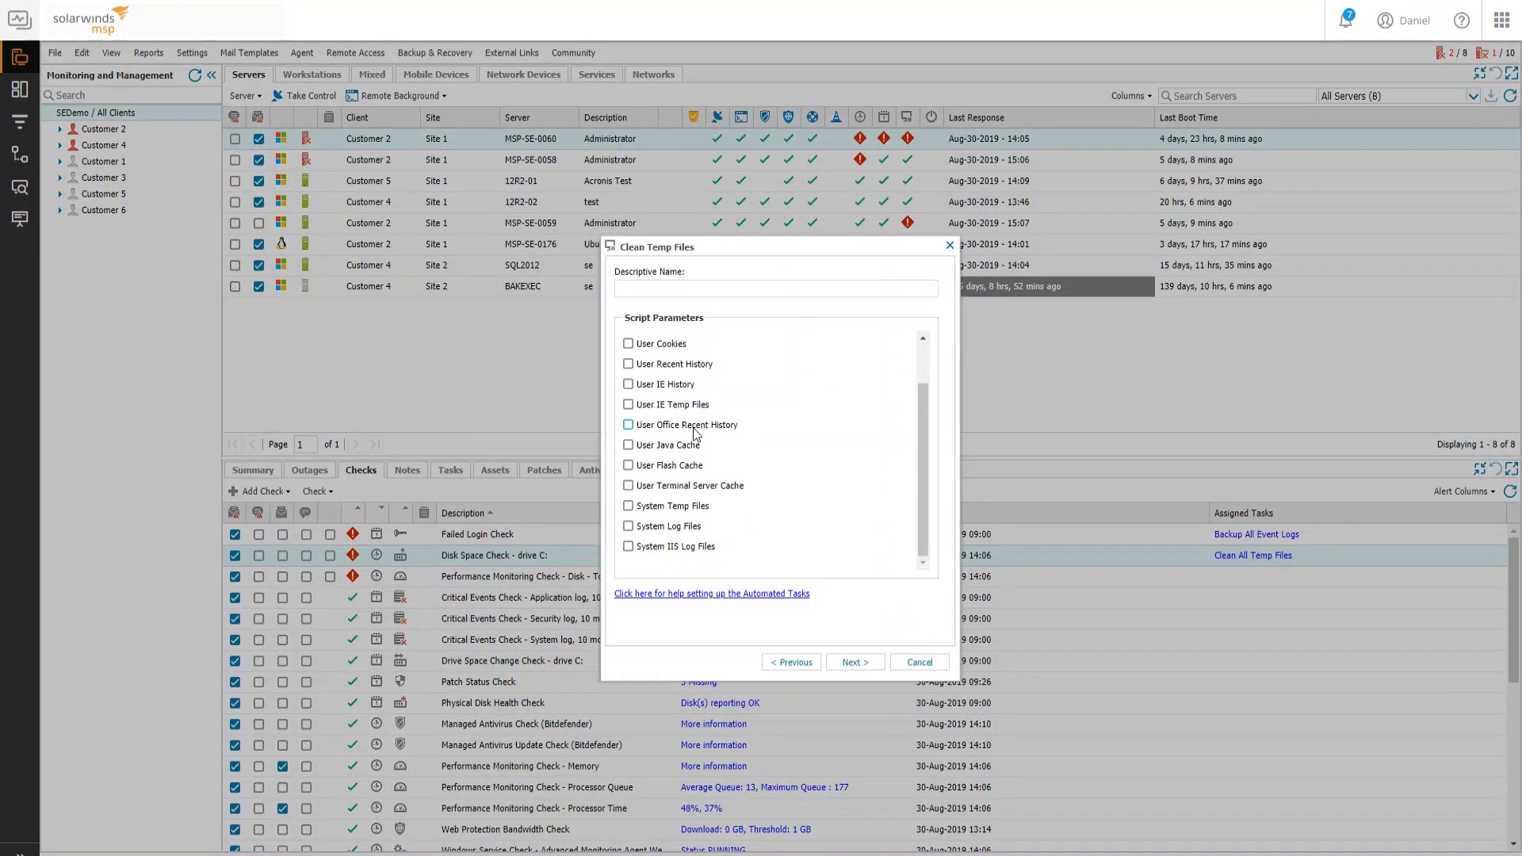
click(628, 527)
click(629, 506)
scroll(630, 512, up, 3)
click(629, 357)
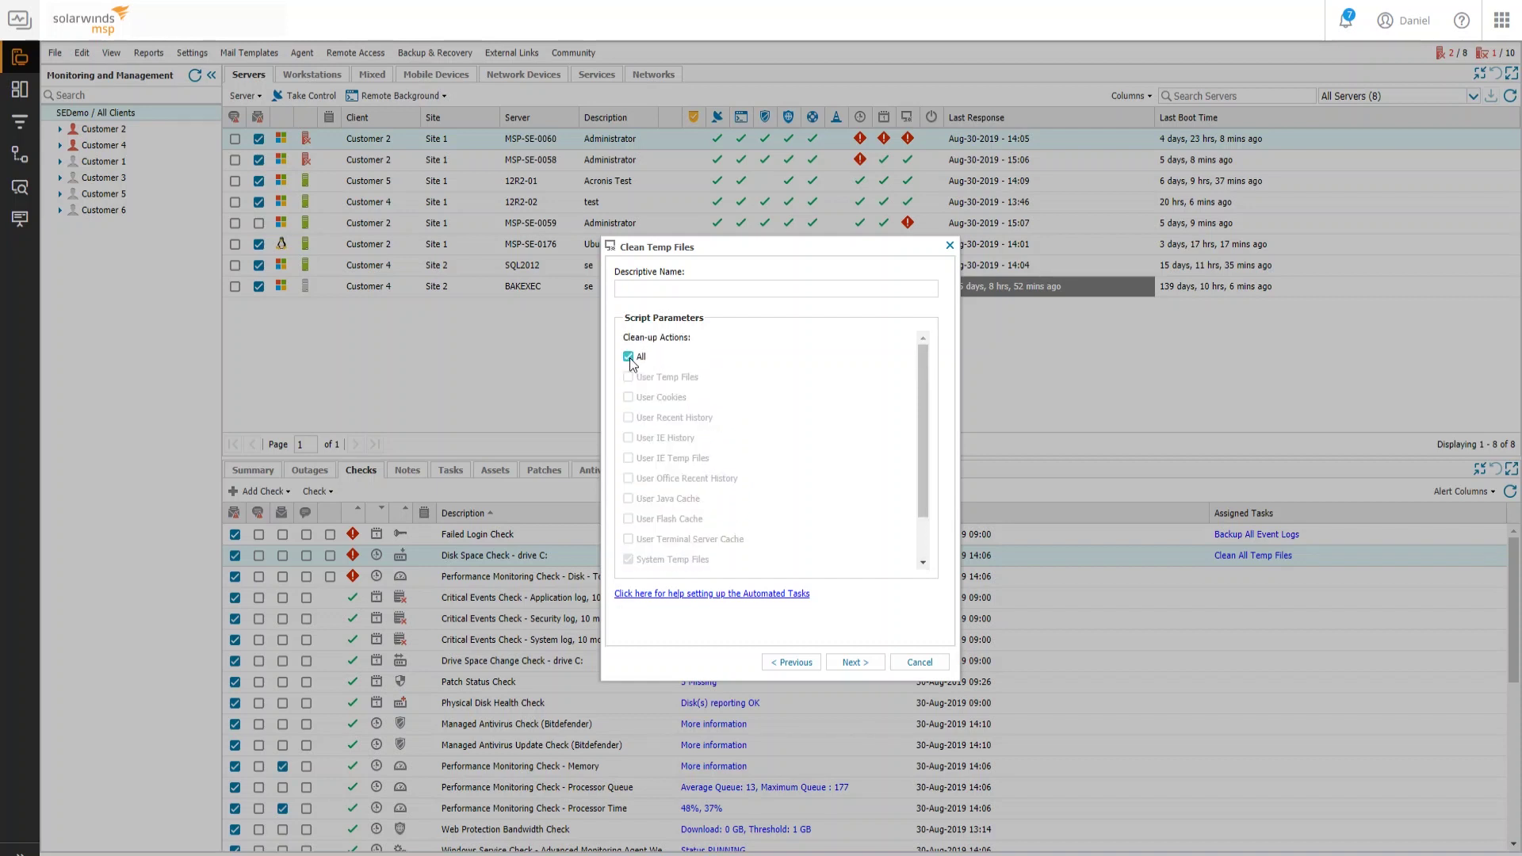
click(855, 663)
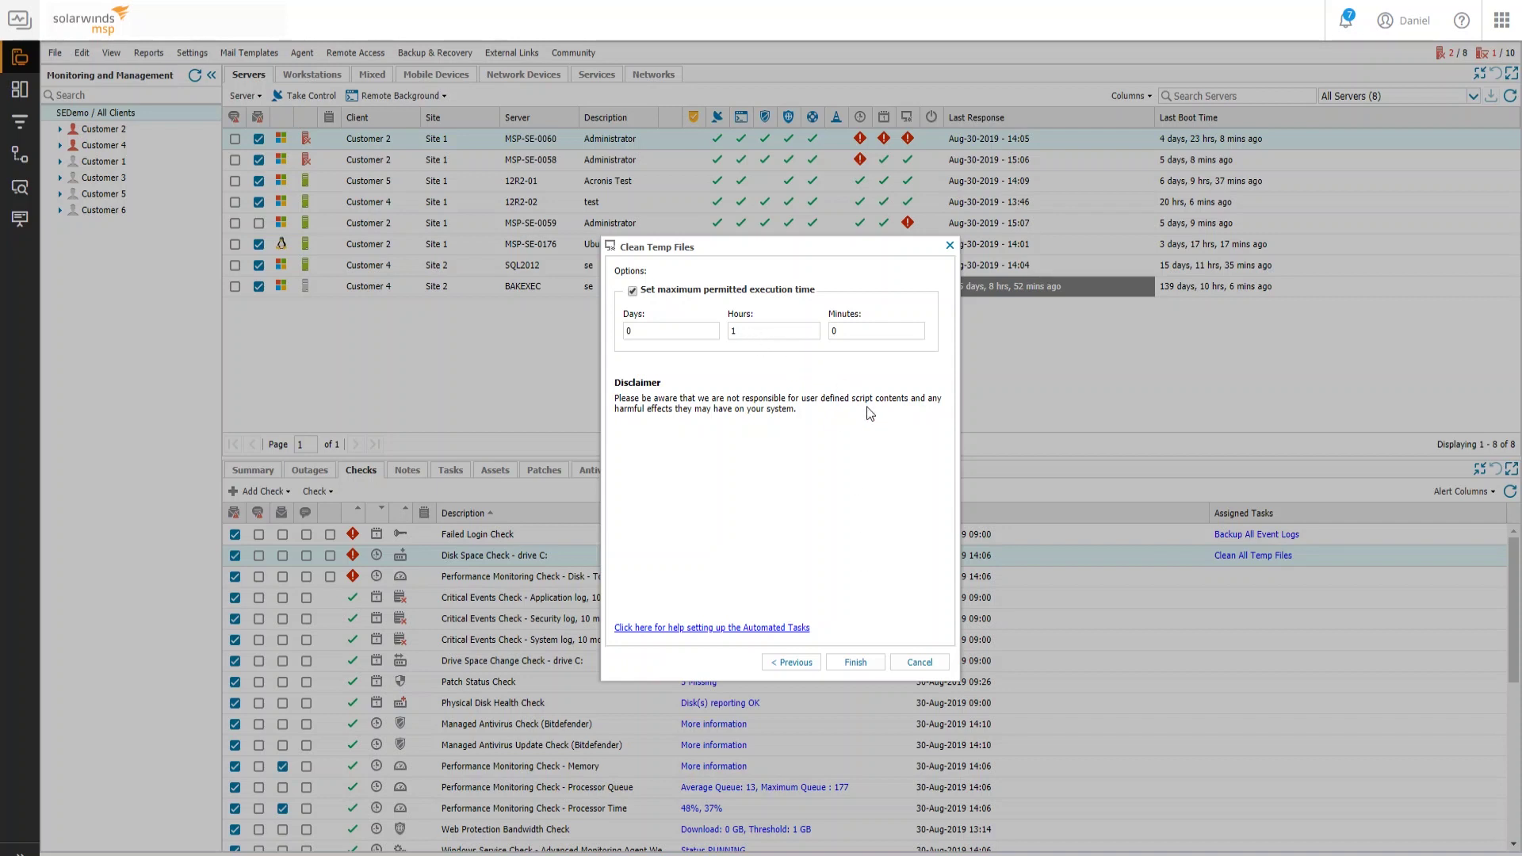
click(875, 663)
click(919, 663)
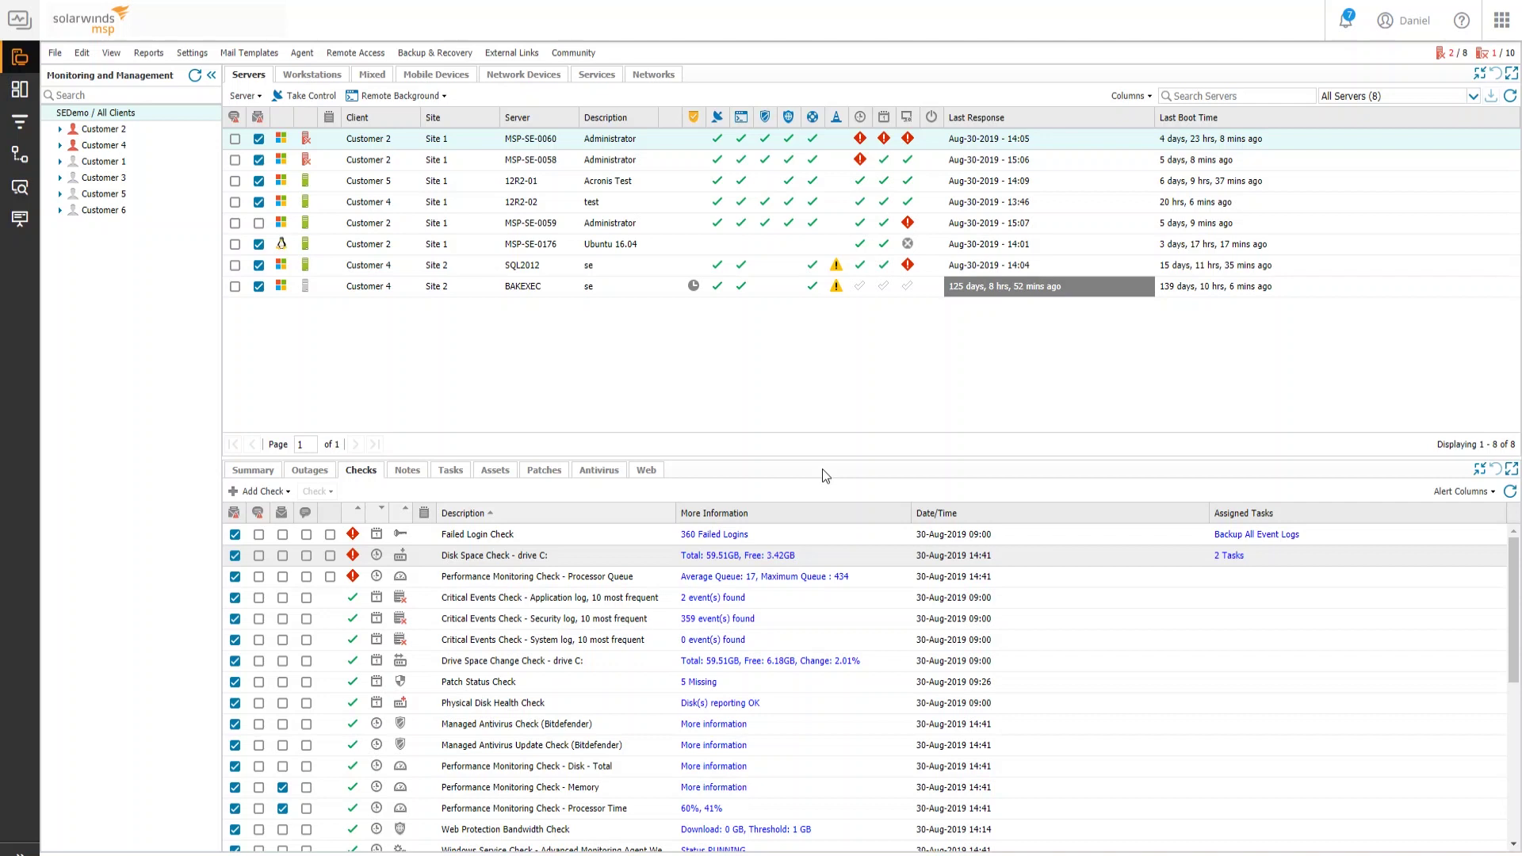
Review the user-defined scripts in the Script Manager and the form for adding one, then close both without changes.
scroll(668, 672, down, 5)
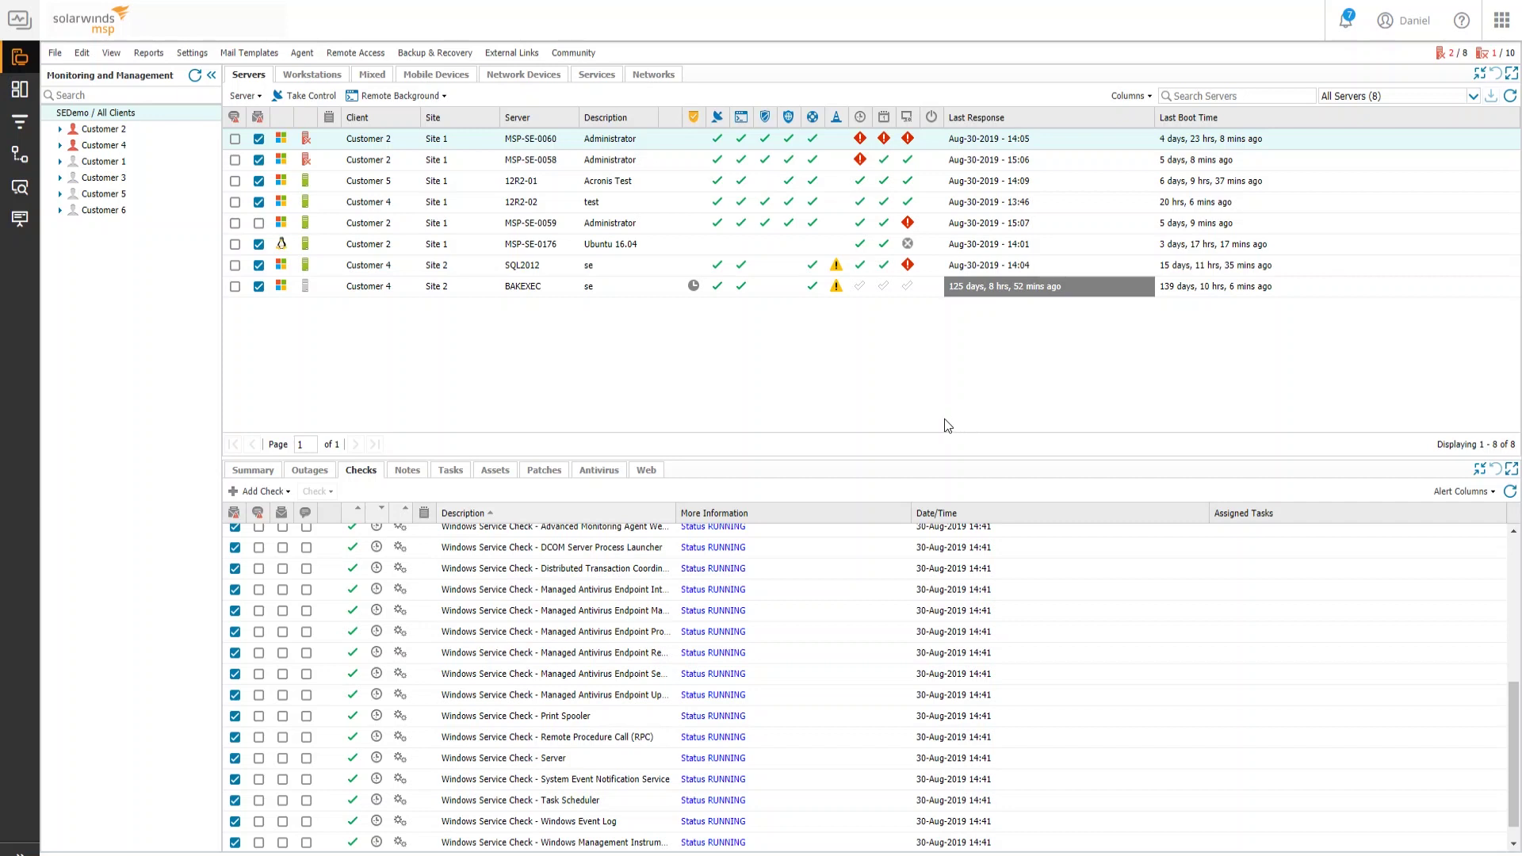
click(198, 54)
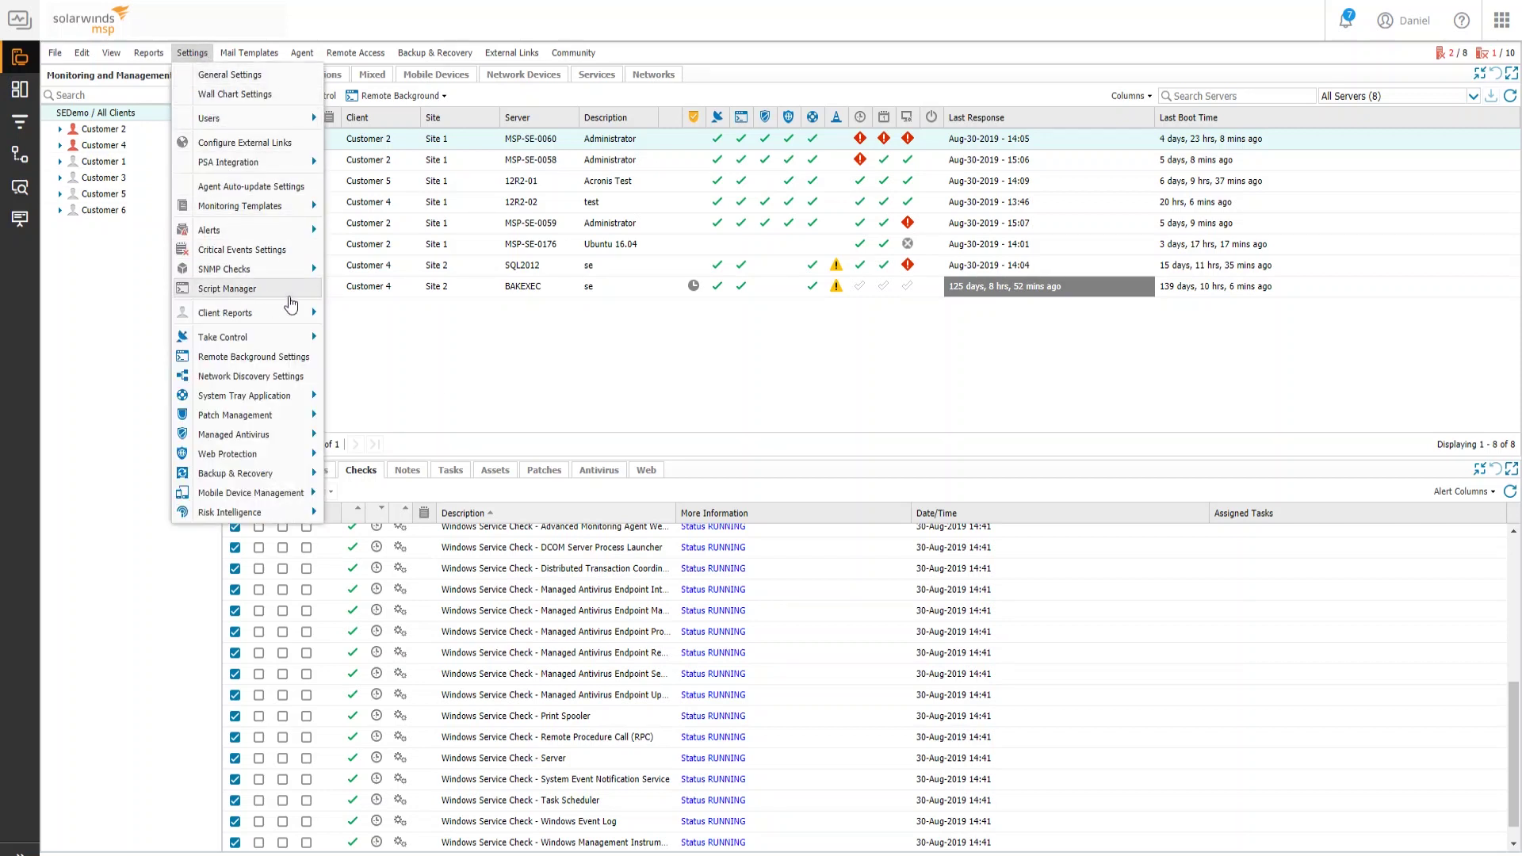
click(291, 305)
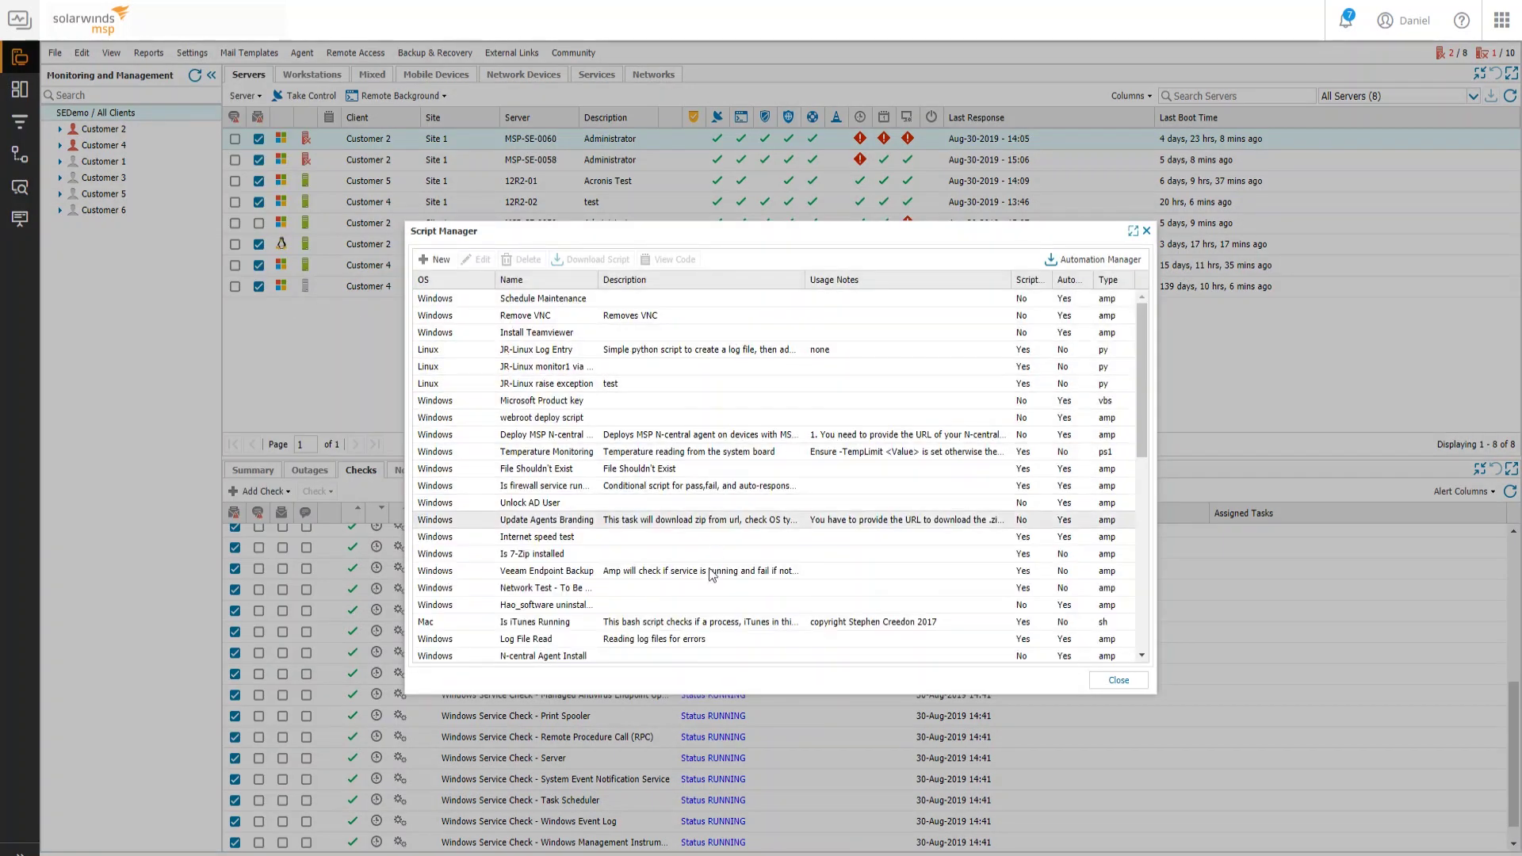
click(436, 260)
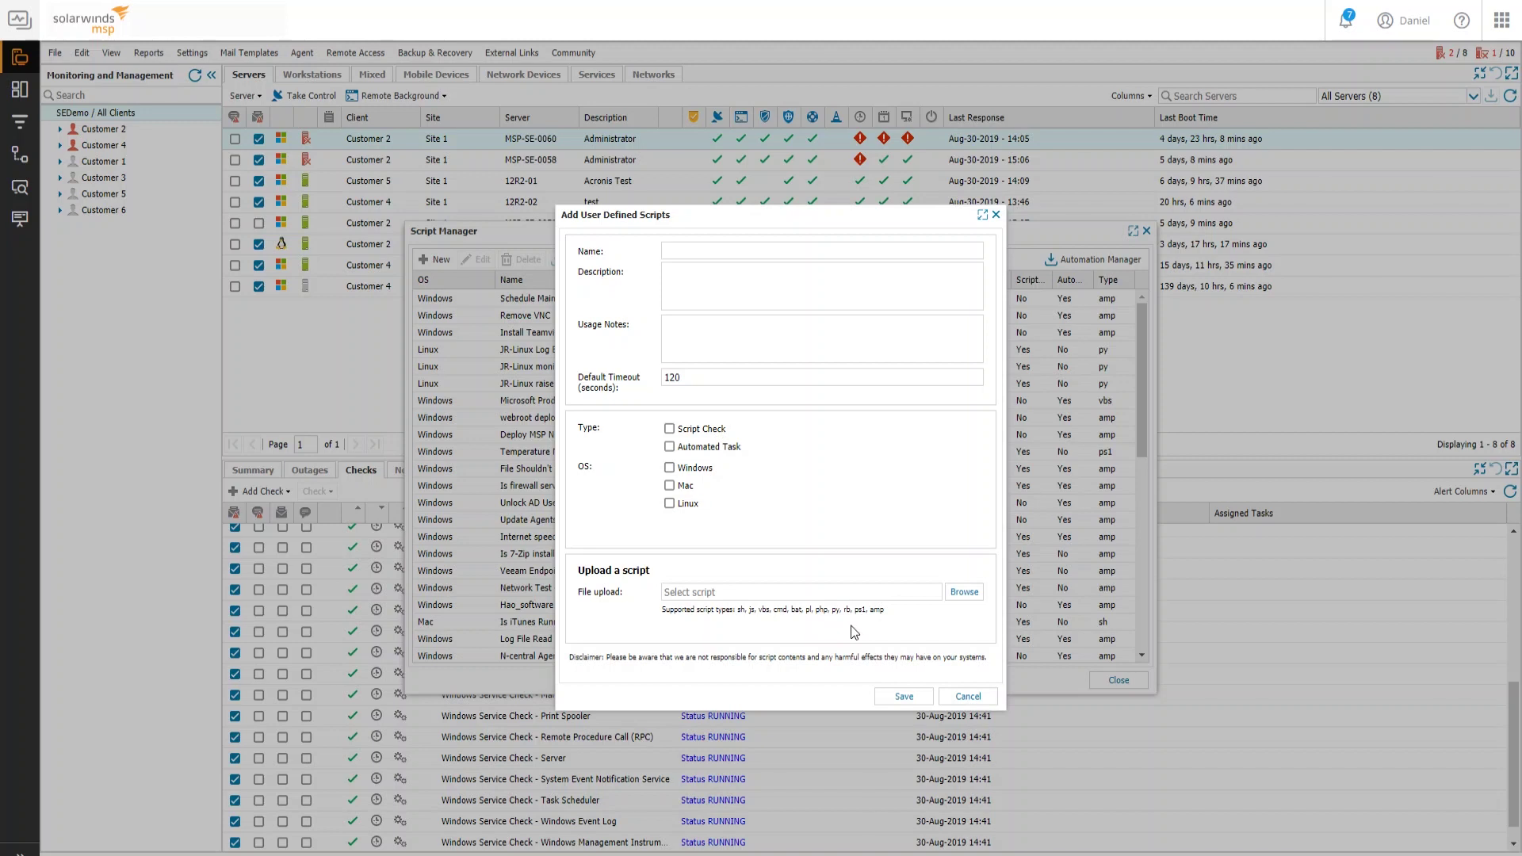
click(966, 695)
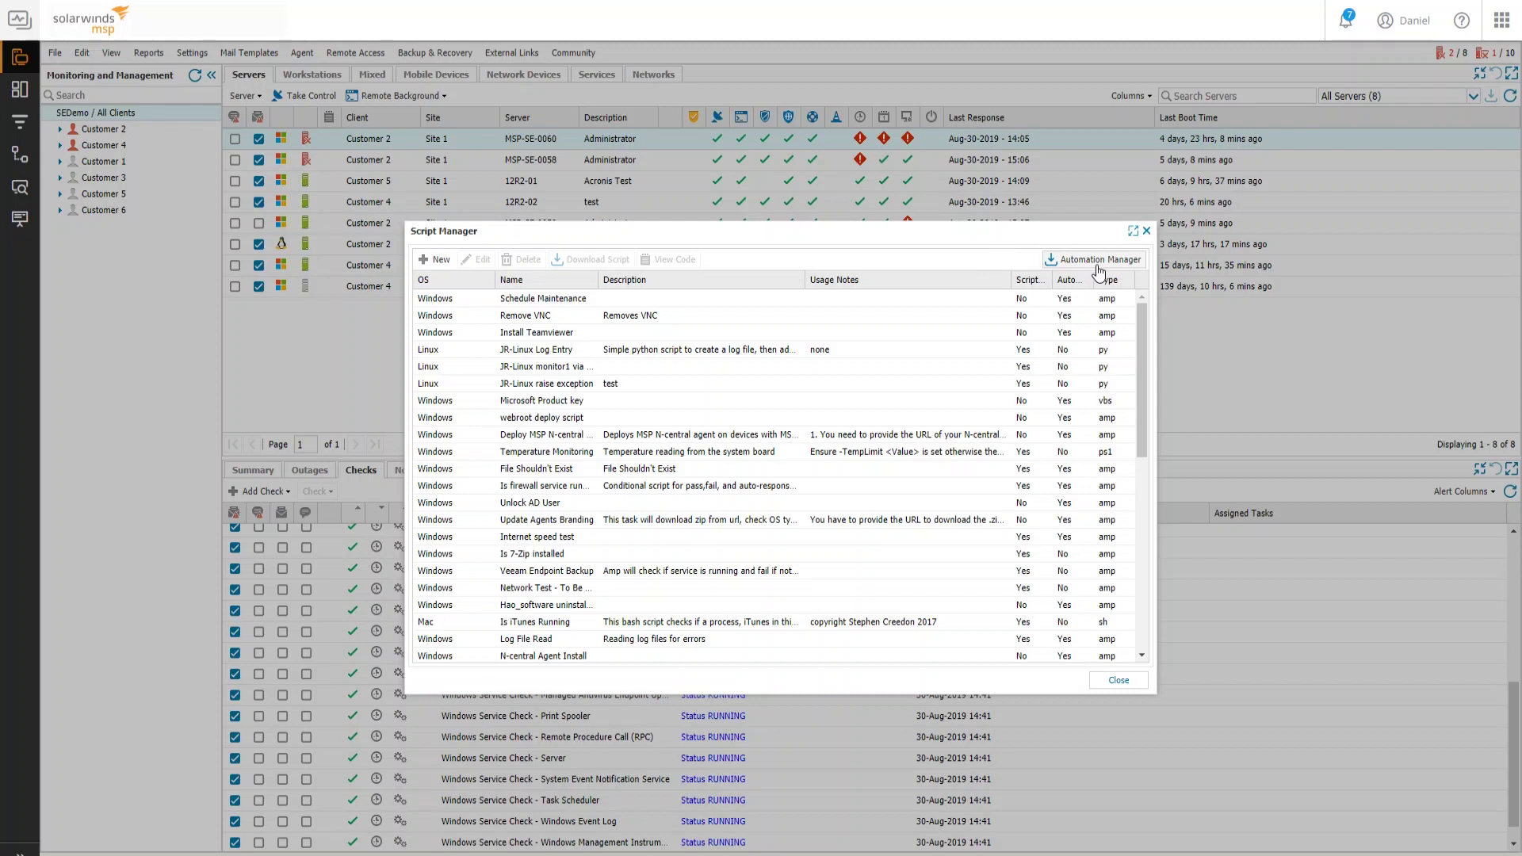
click(1146, 232)
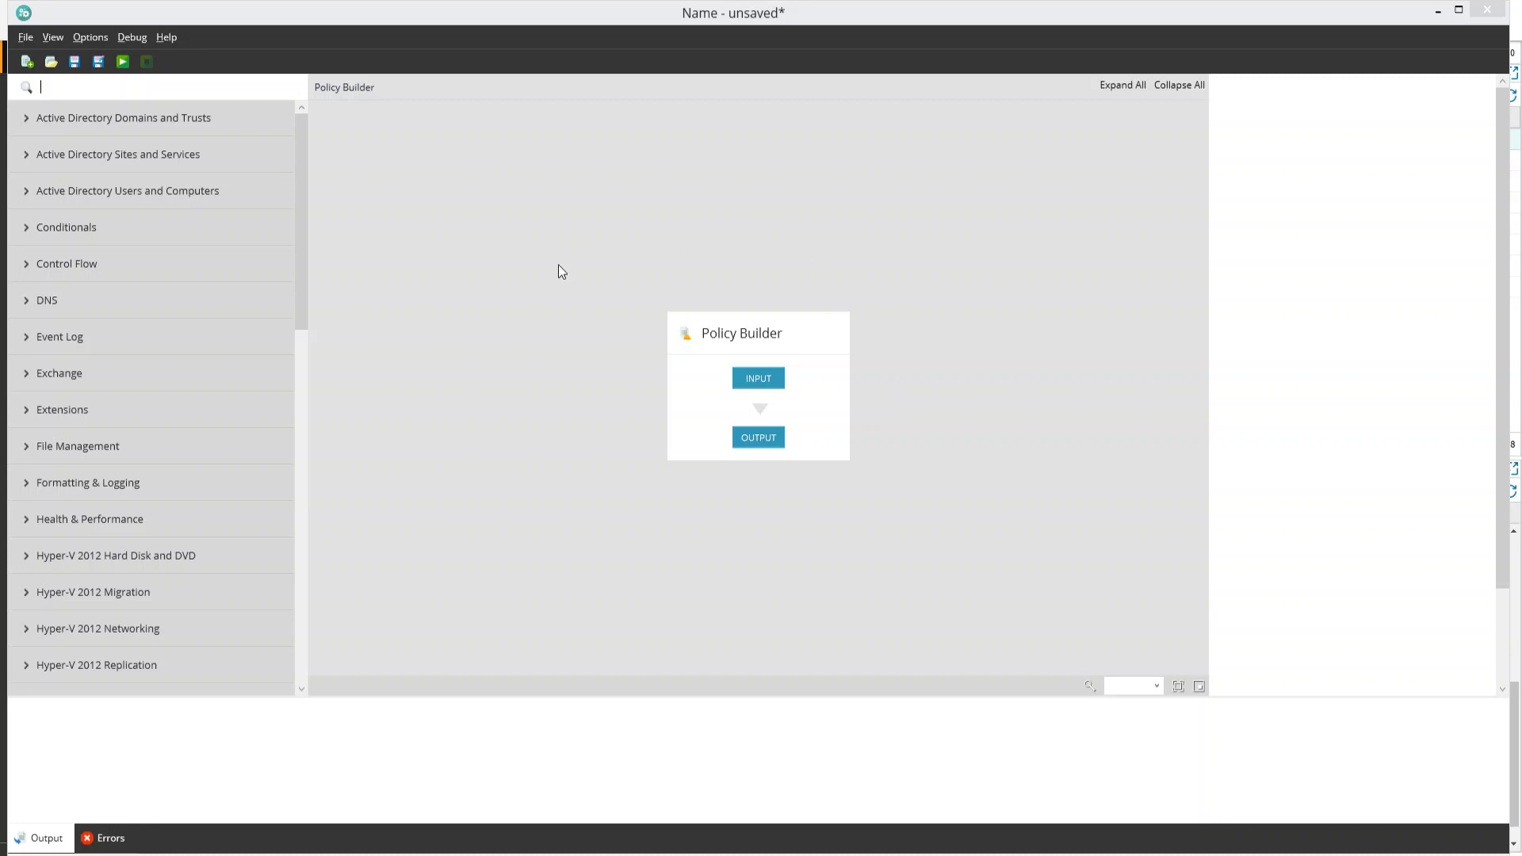
Switch to Automation Manager and look through the objects in the three Active Directory categories.
click(26, 123)
click(26, 122)
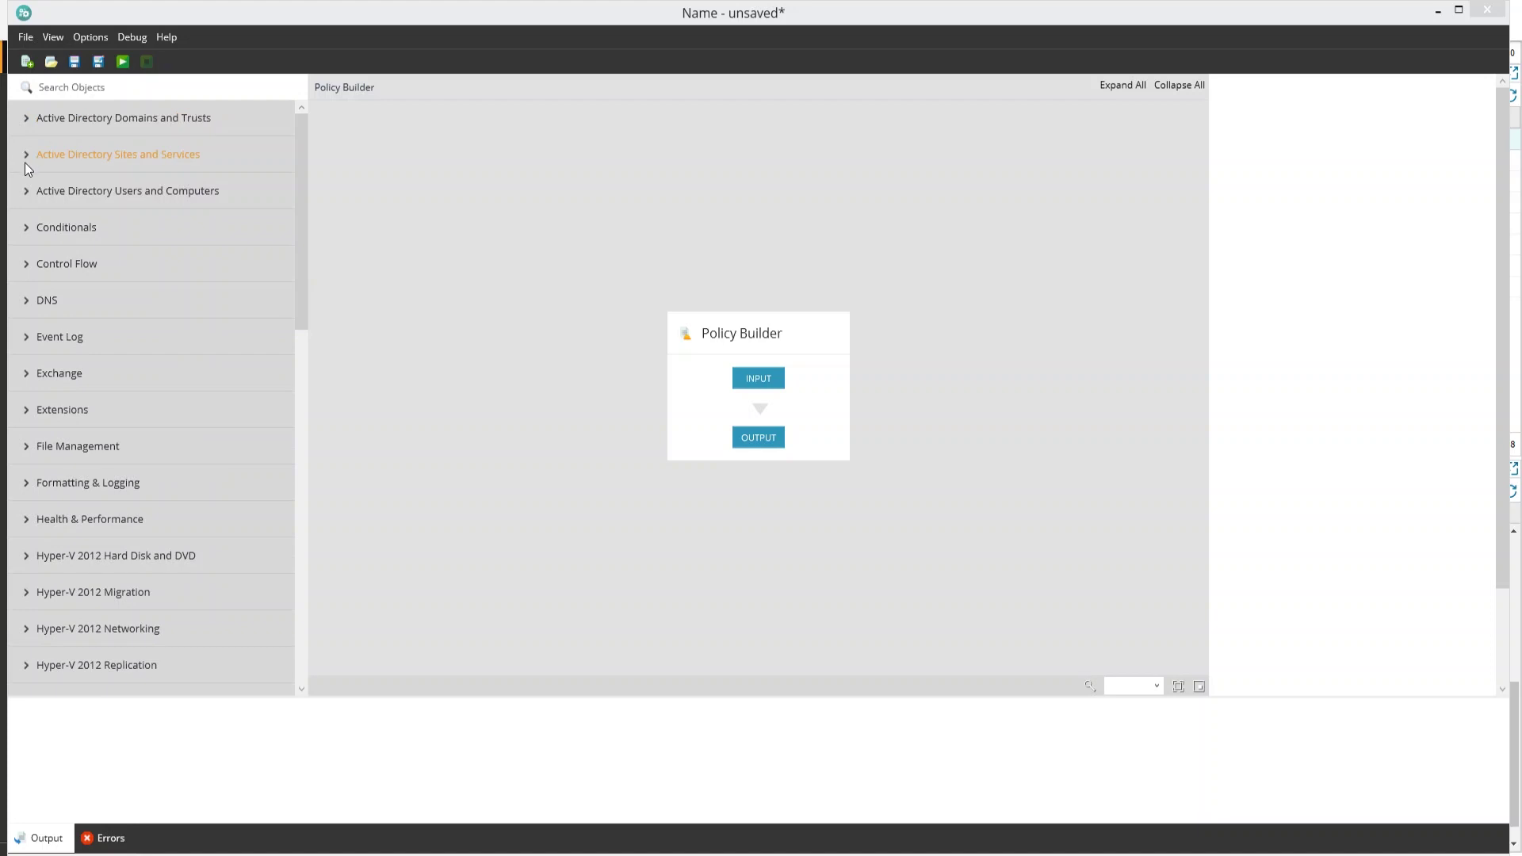
click(25, 159)
click(25, 159)
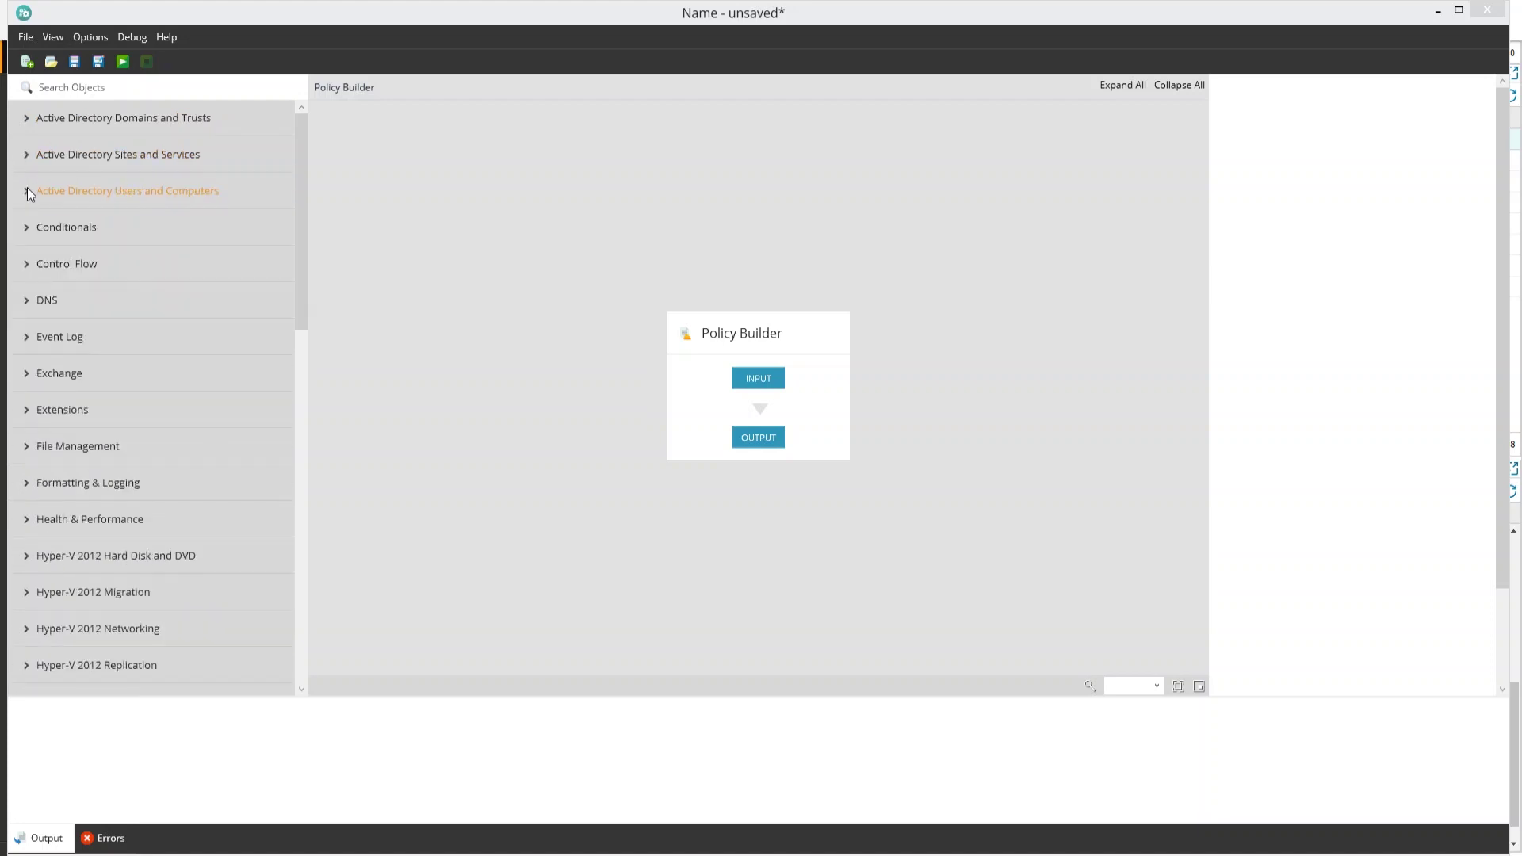
click(27, 193)
click(27, 195)
Search the objects for "local" and add Local User Exists to the policy between input and output.
click(237, 89)
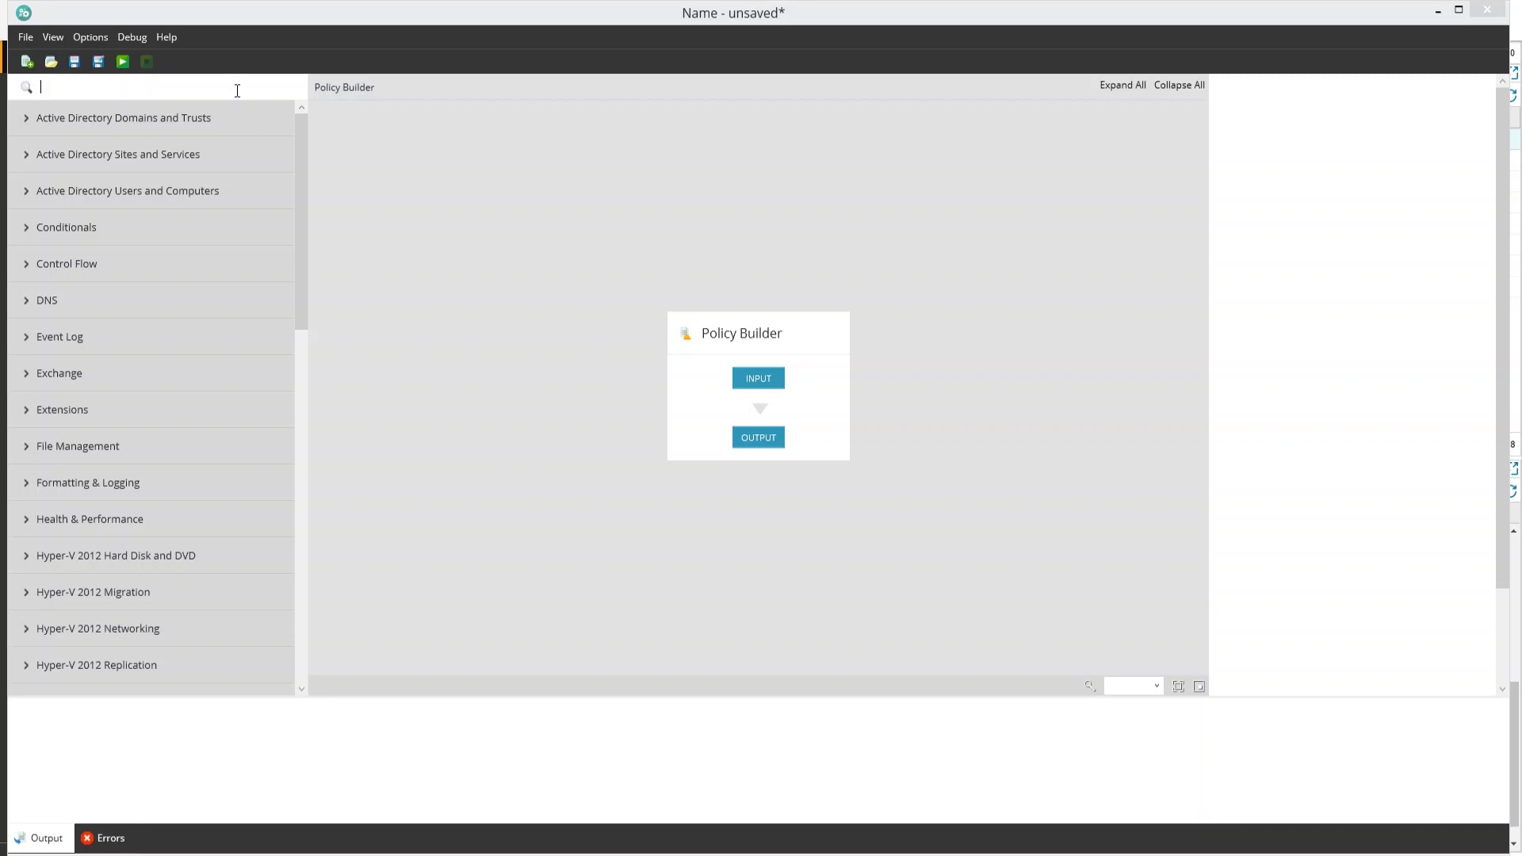
text(local)
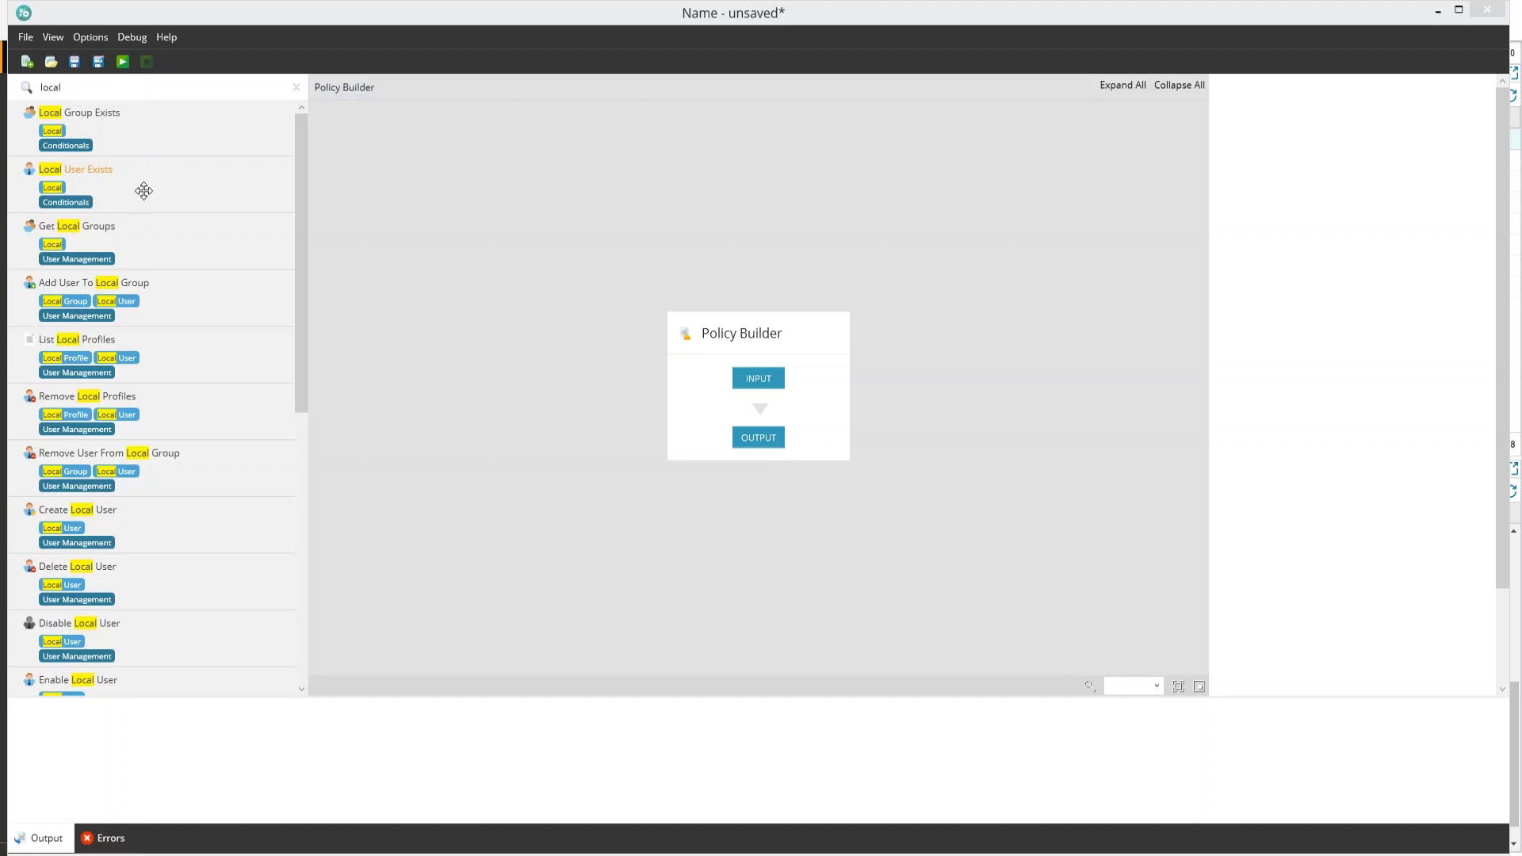
drag(143, 191, 758, 413)
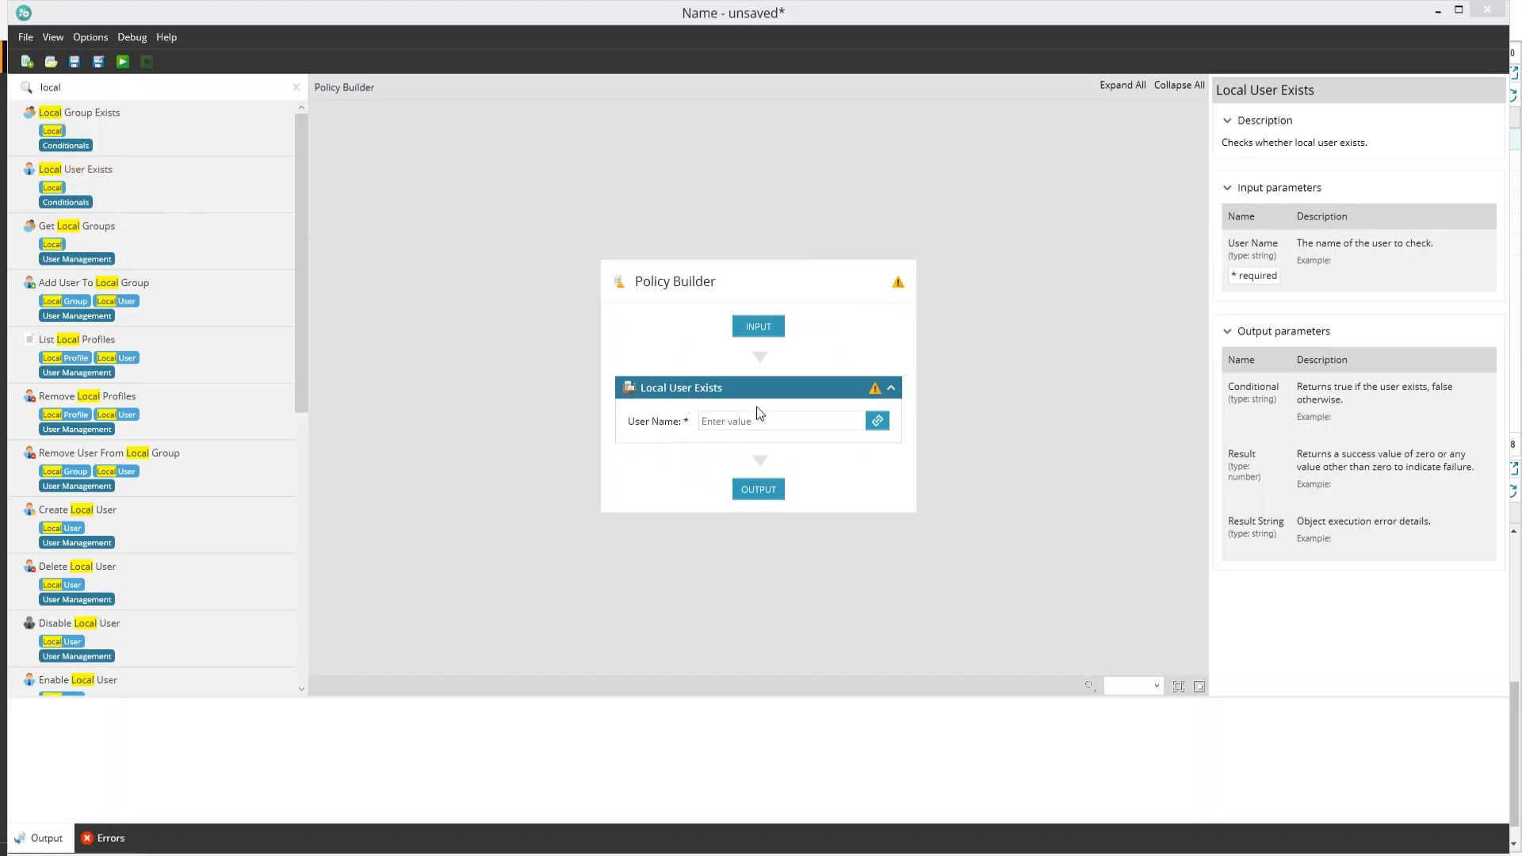
click(814, 427)
text(MSP_Admin)
key(BackSpace)
key(BackSpace)
key(BackSpace)
key(BackSpace)
key(BackSpace)
key(BackSpace)
key(BackSpace)
key(BackSpace)
Add a string input parameter to the policy with both name and display set to MSP_Admin, leaving its value empty.
click(763, 327)
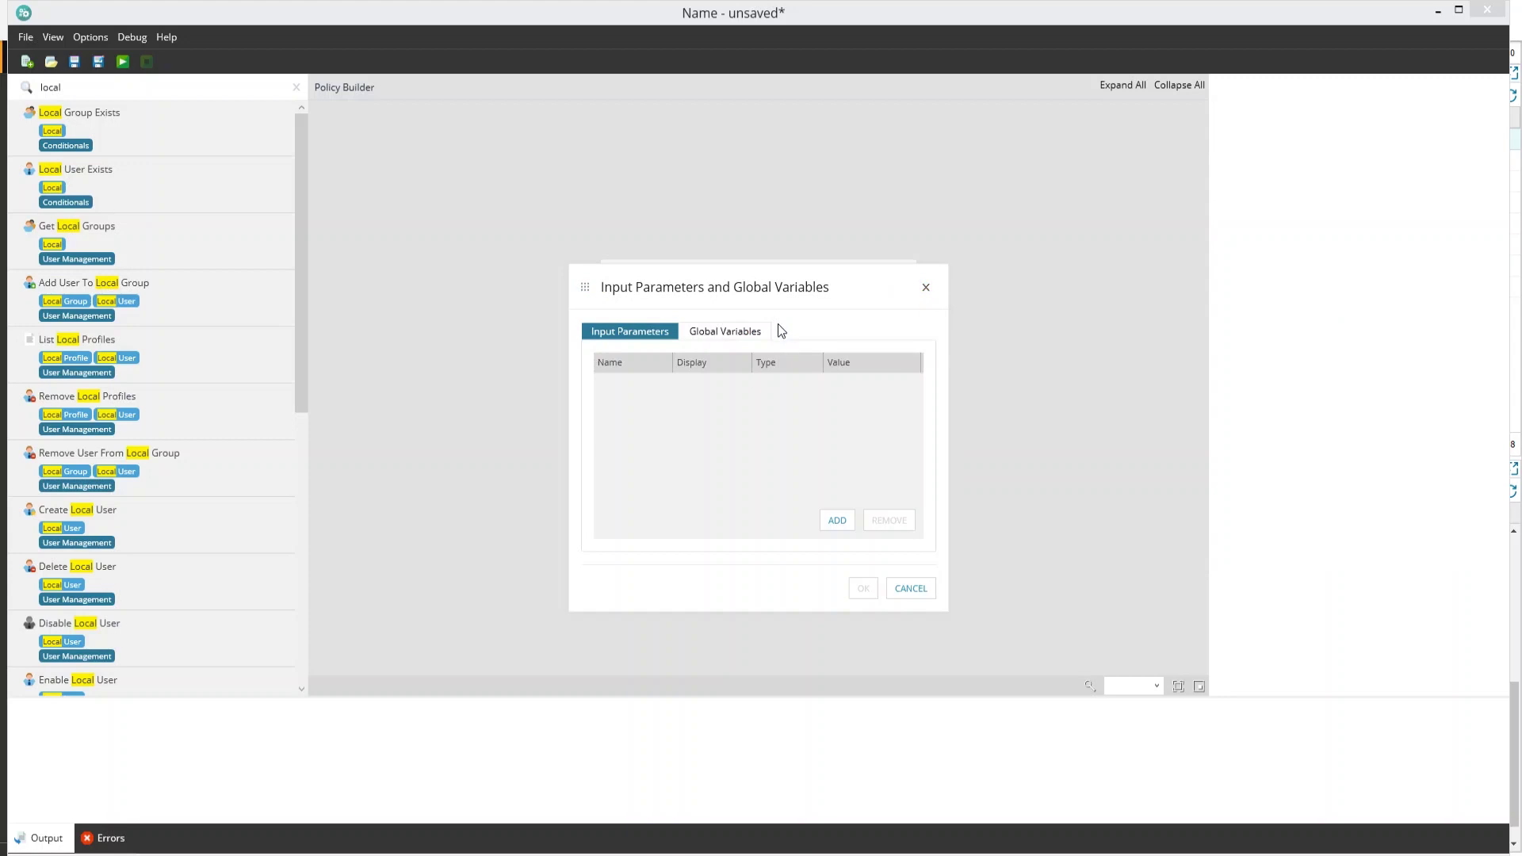
click(839, 523)
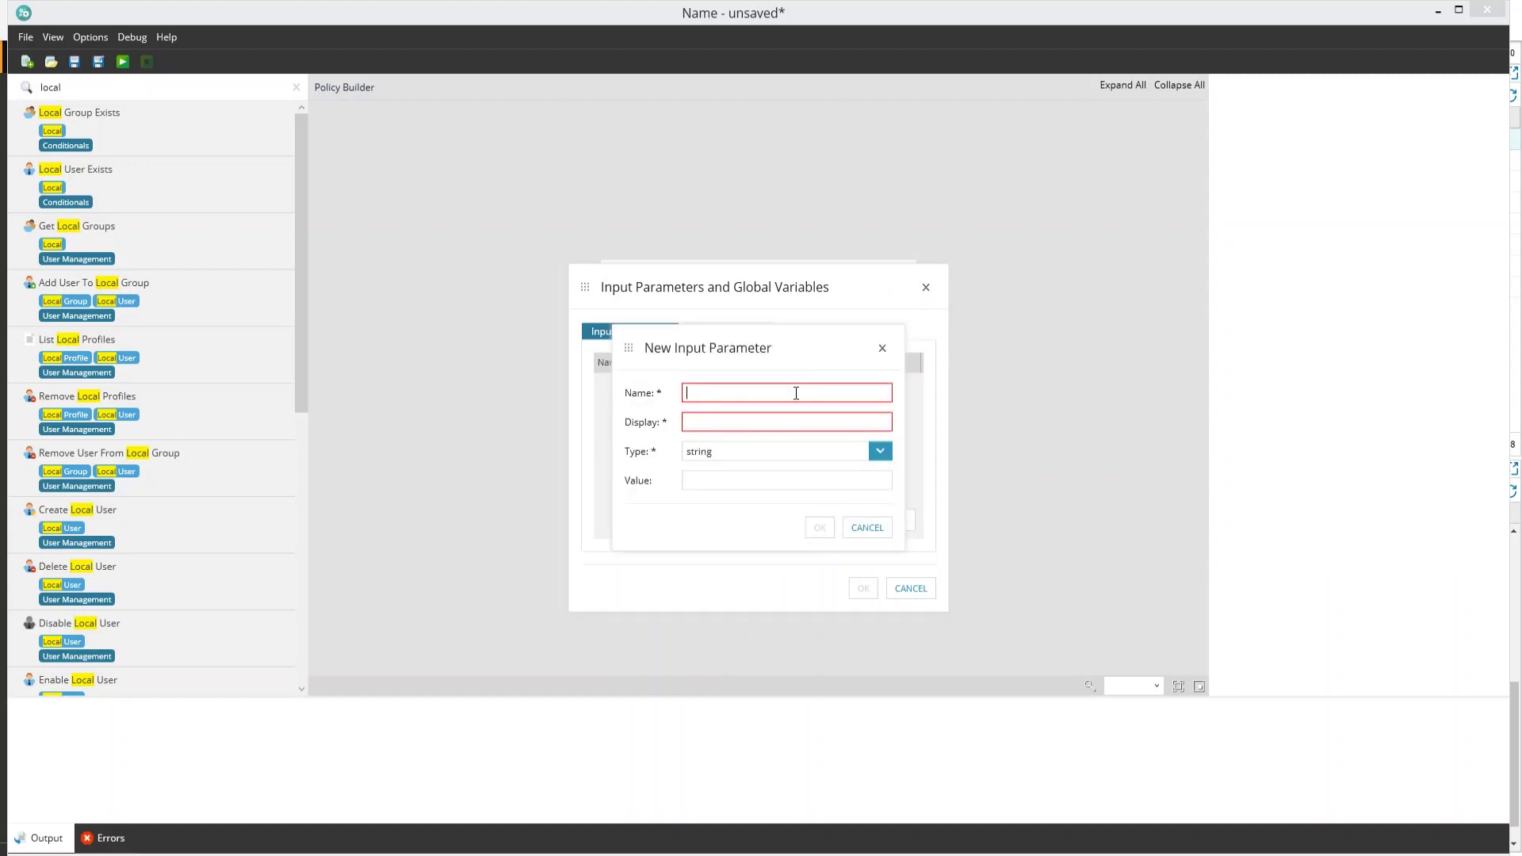
text(MSP)
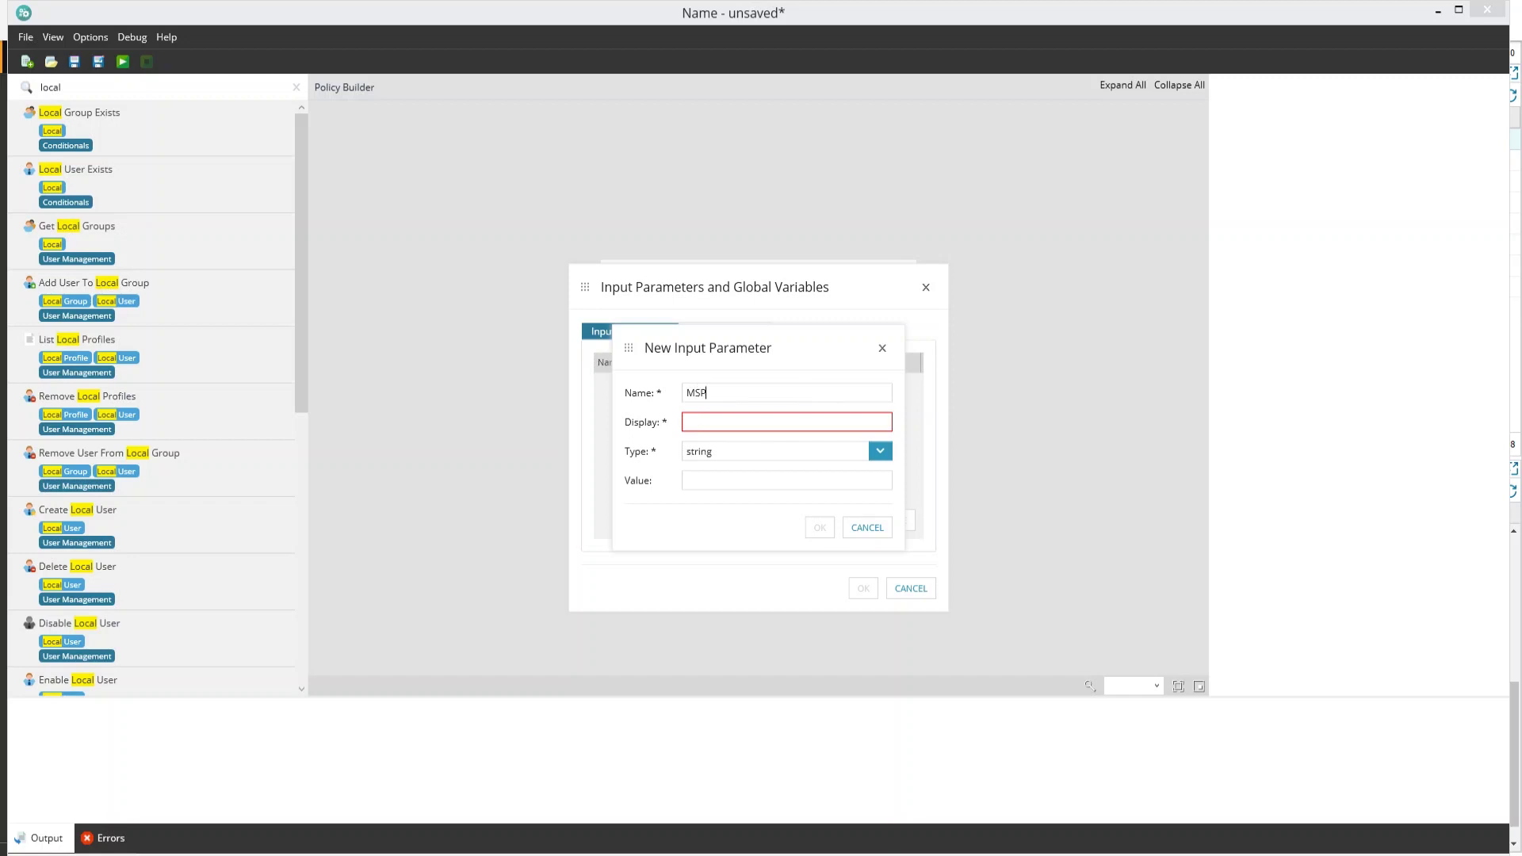
text(_Admin)
key(Tab)
text(MS)
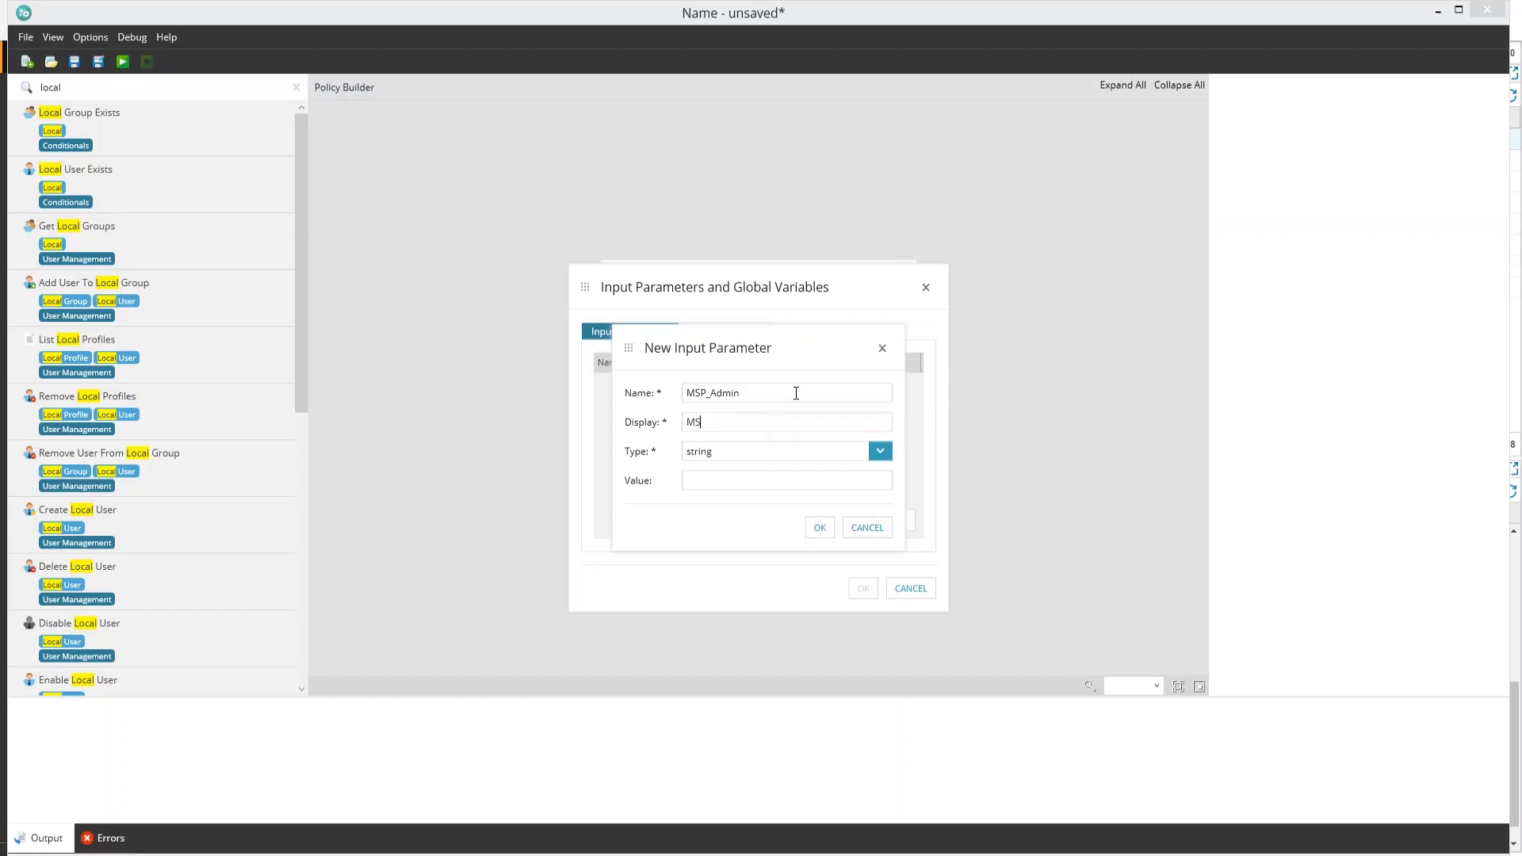
text(P_Admin)
click(880, 453)
click(880, 458)
click(820, 528)
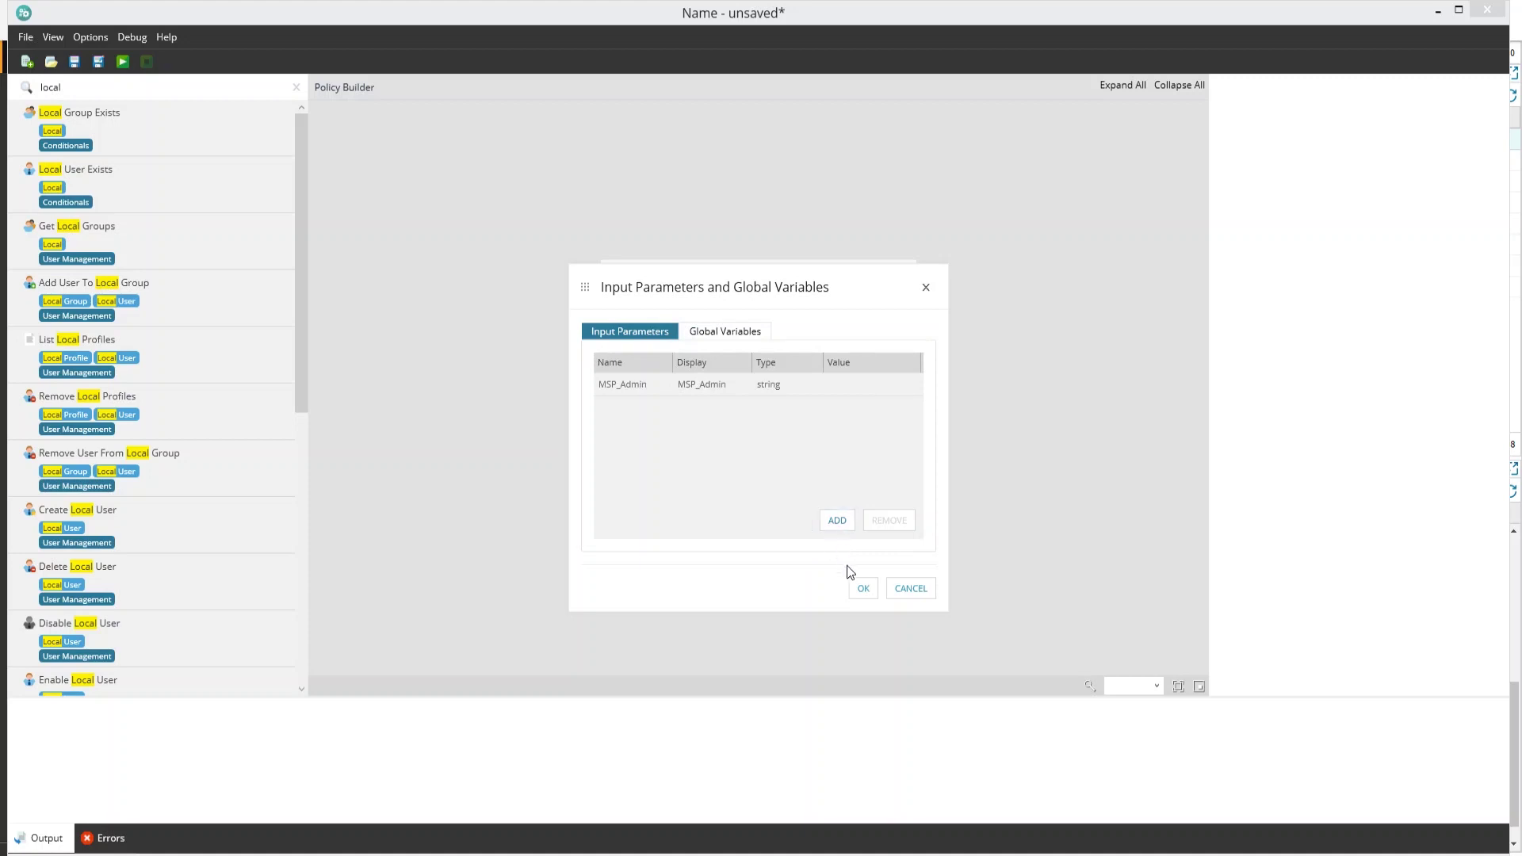
click(861, 589)
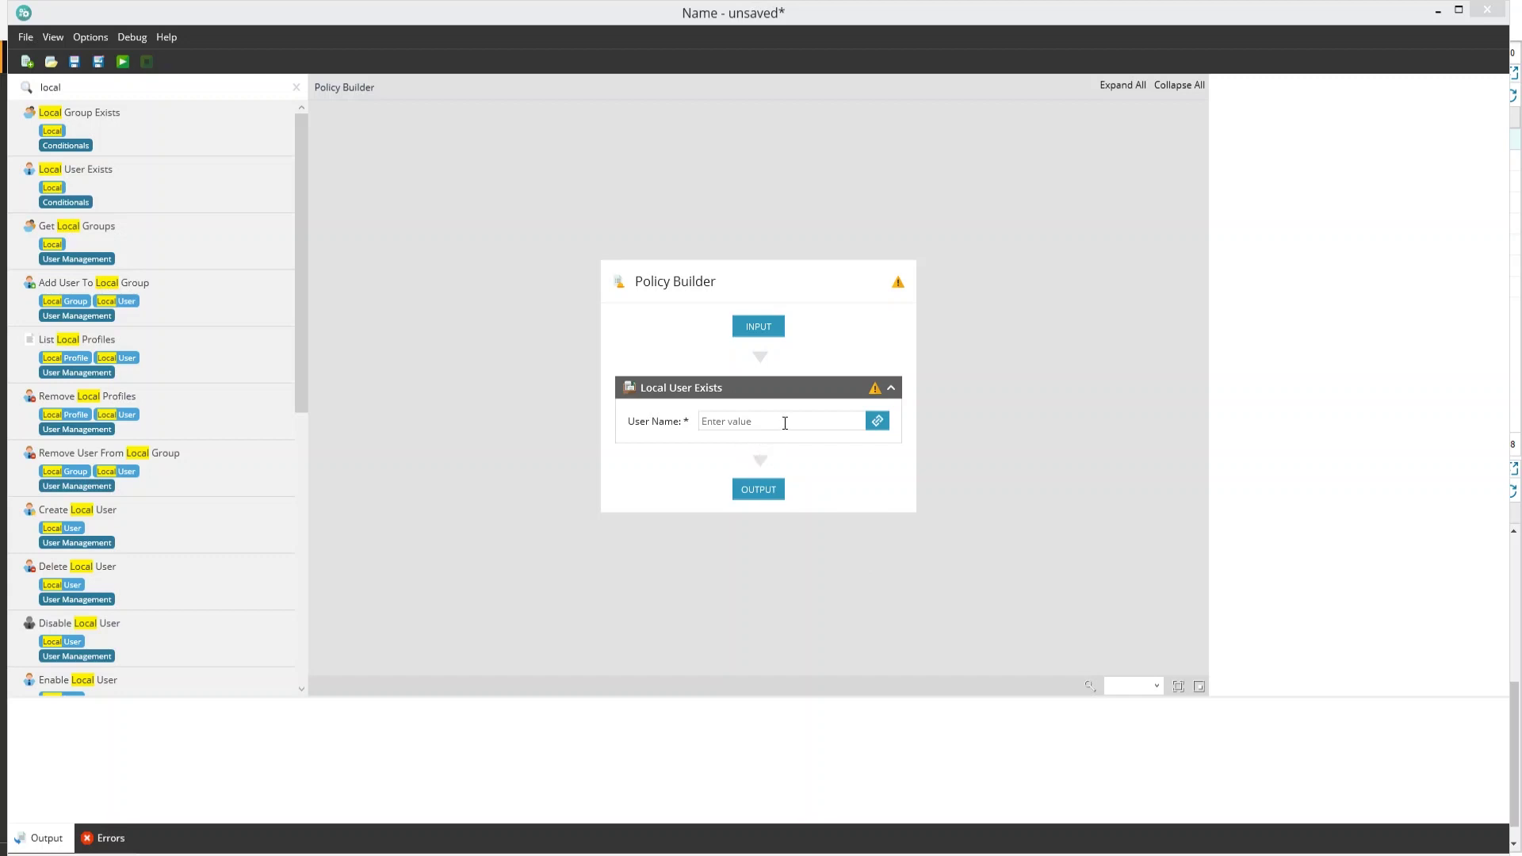
Link the User Name of Local User Exists to the MSP_Admin input parameter.
click(877, 424)
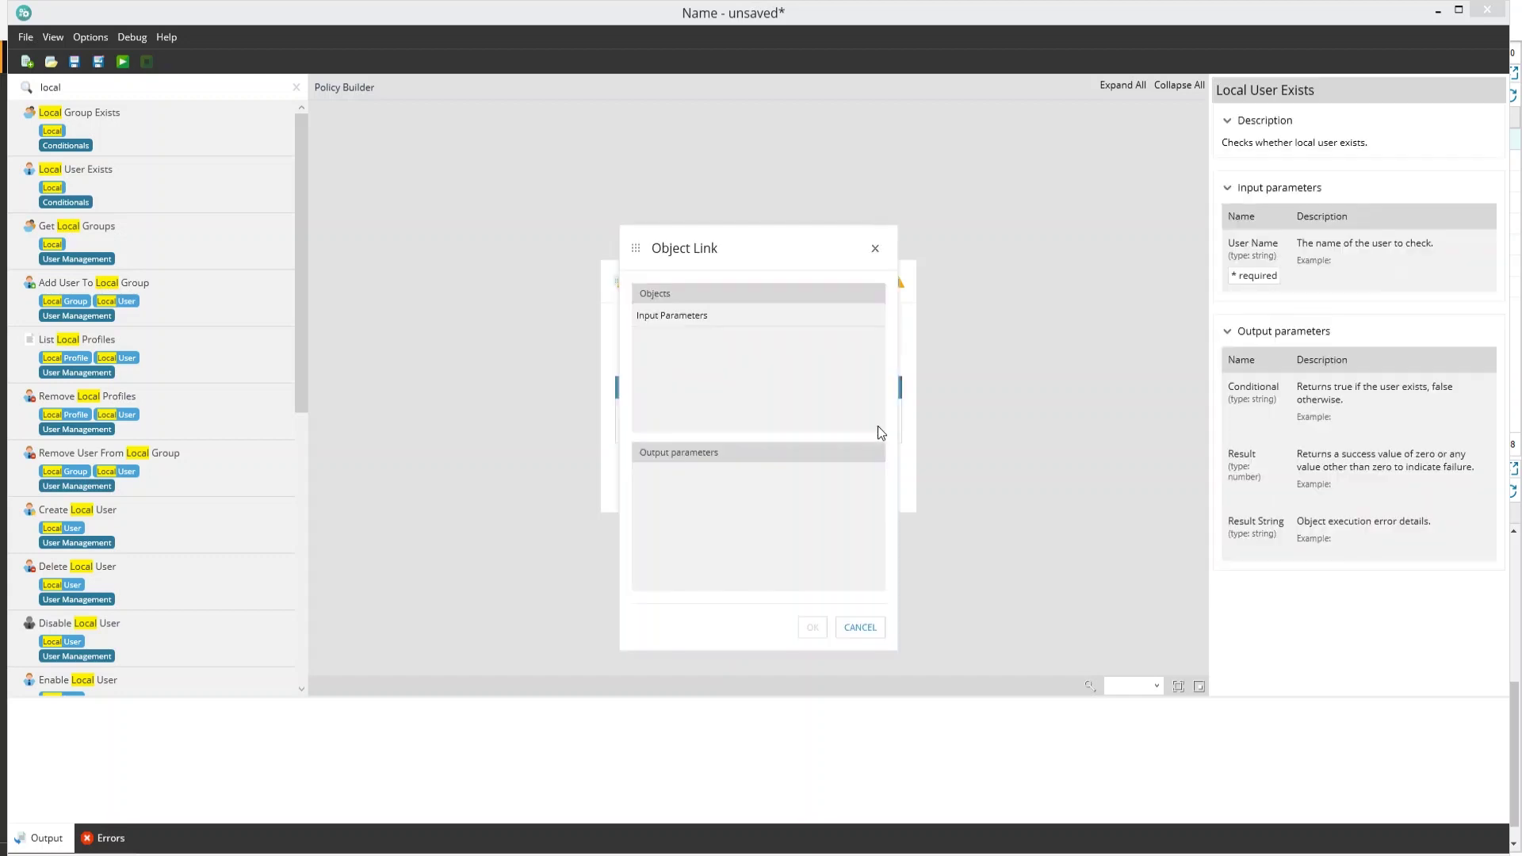
click(778, 314)
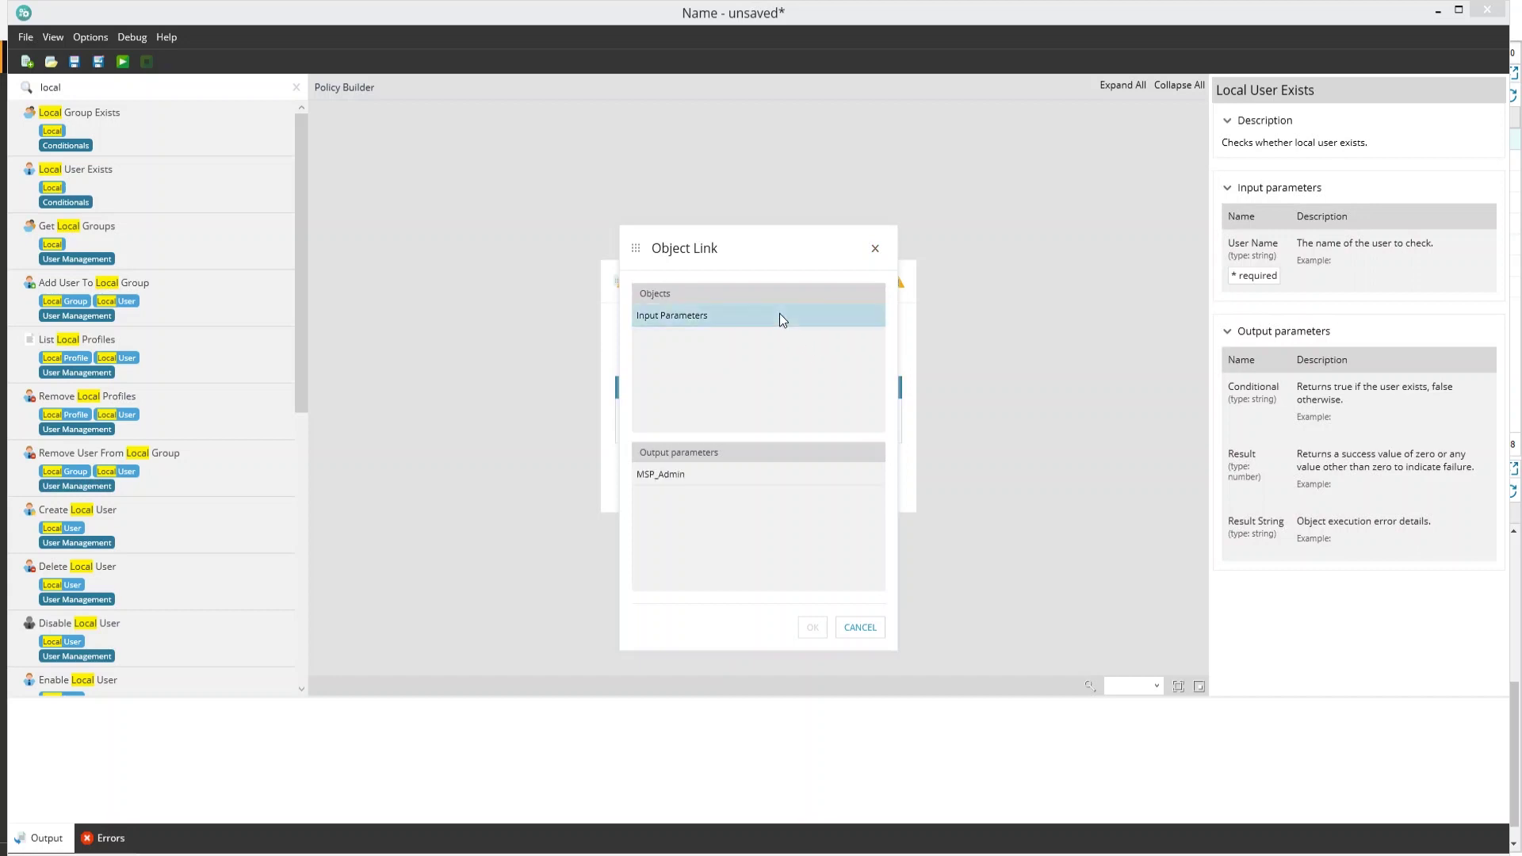
click(715, 473)
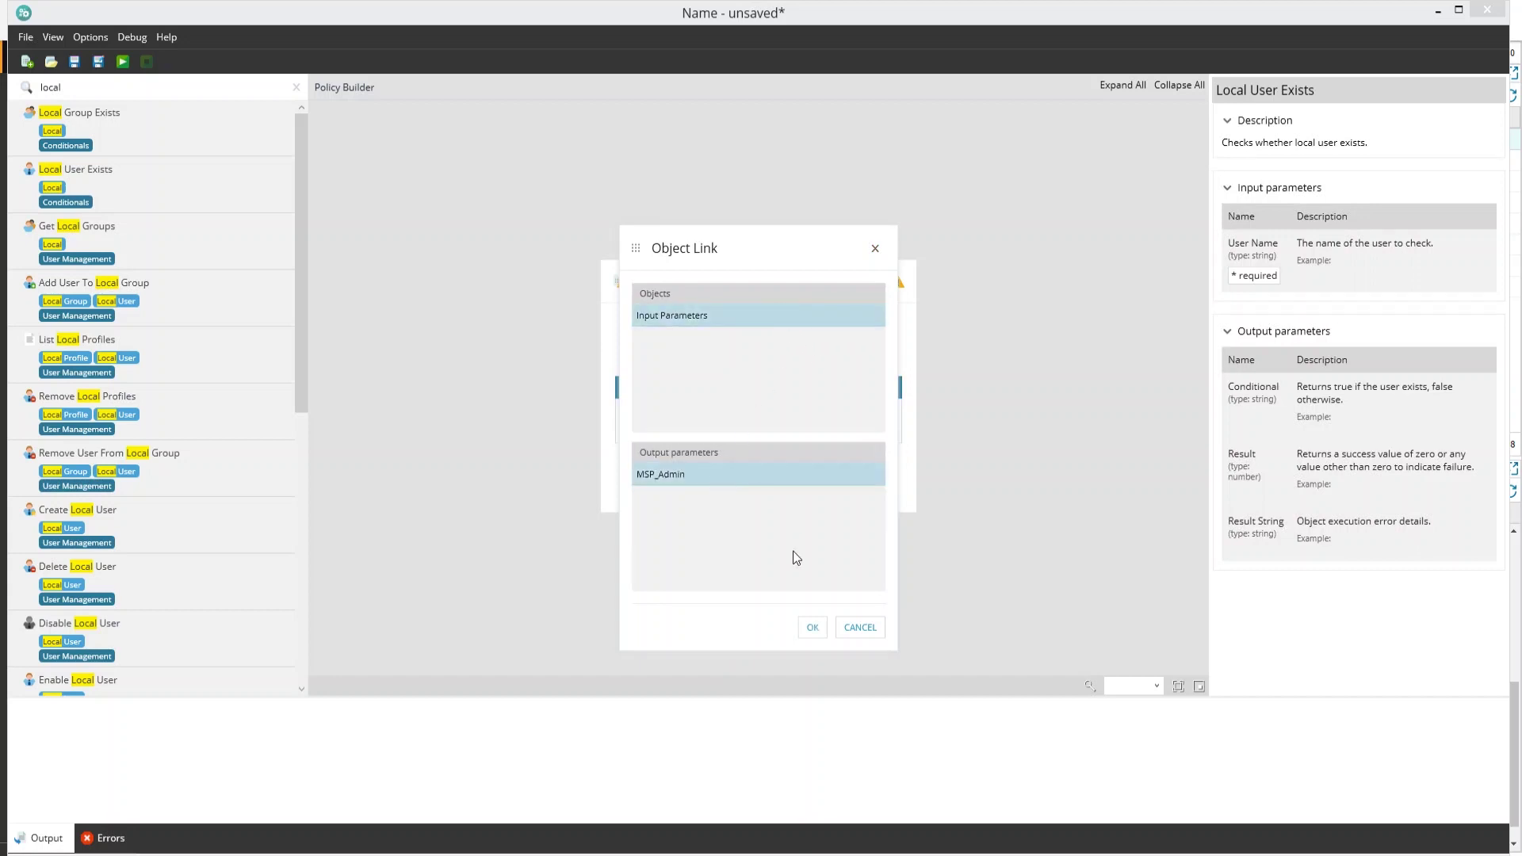
click(812, 629)
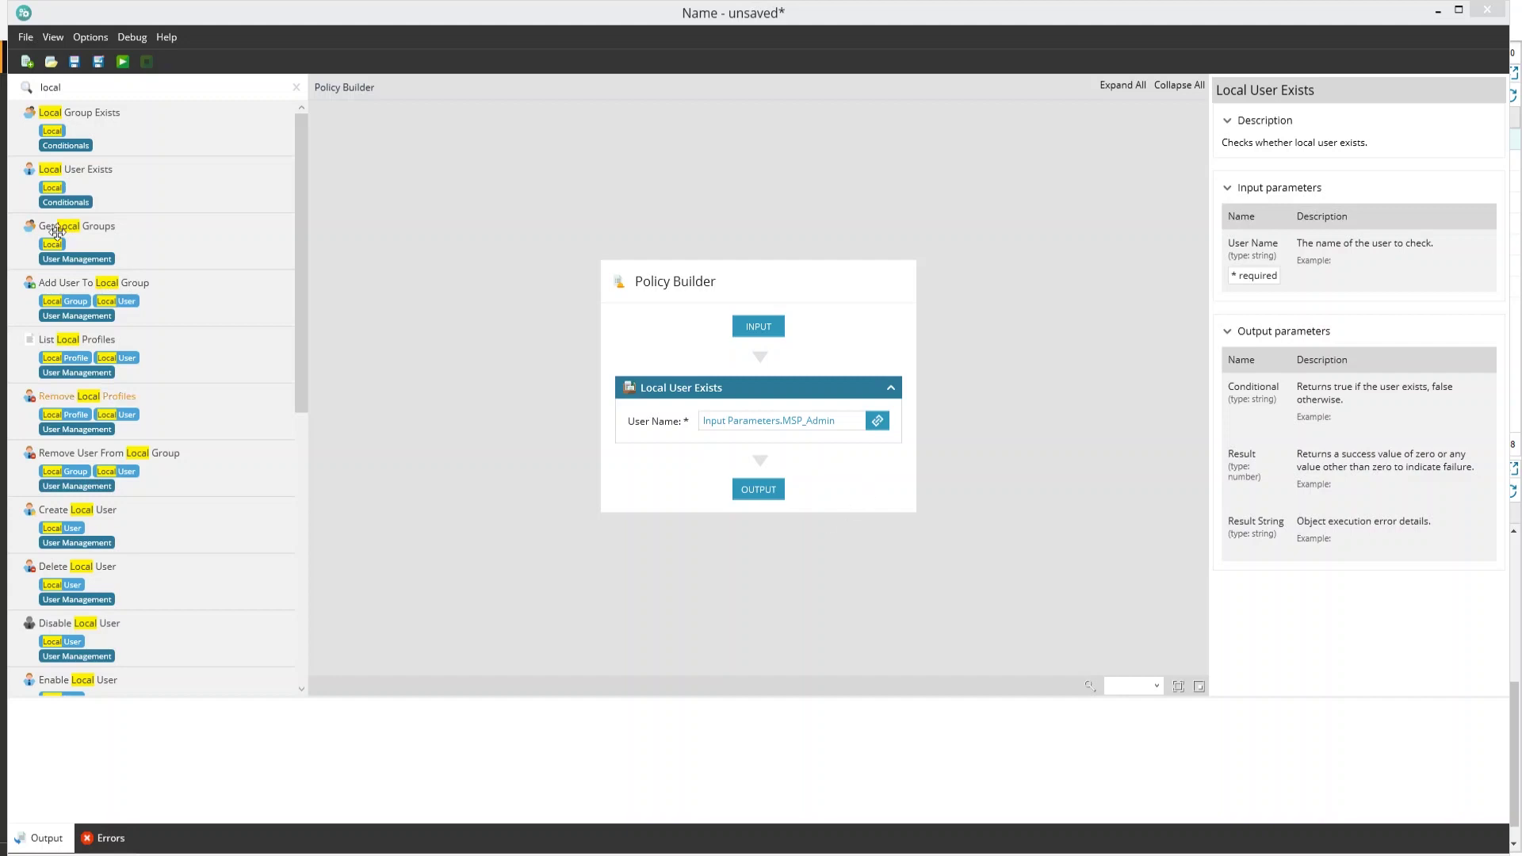
Search the objects for "if" and add an If/Else object to the policy below Local User Exists.
key(BackSpace)
key(BackSpace)
key(BackSpace)
key(BackSpace)
key(BackSpace)
text(i)
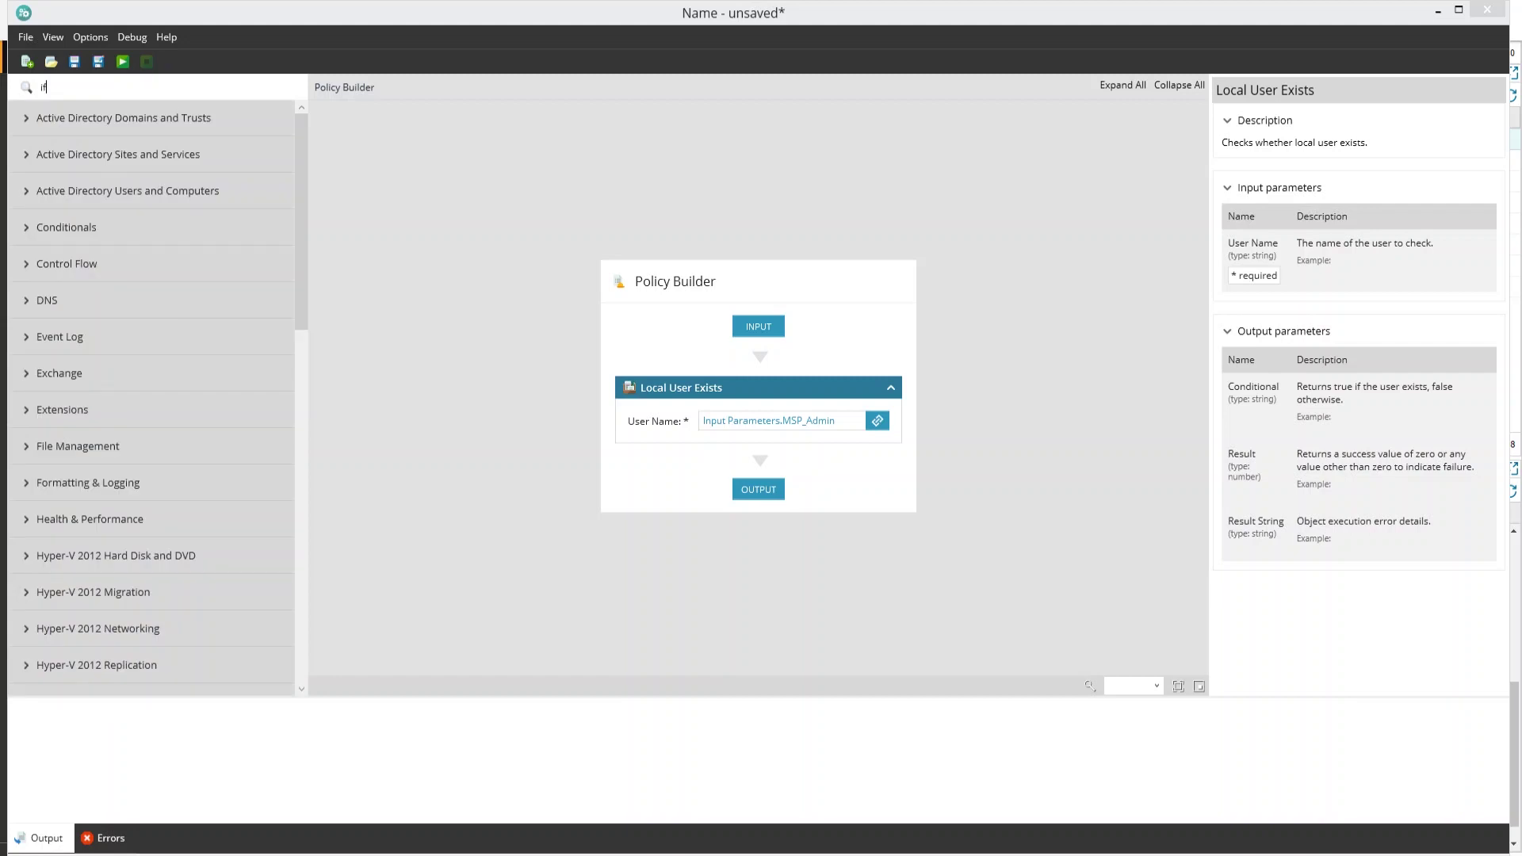
text(f)
drag(103, 188, 744, 463)
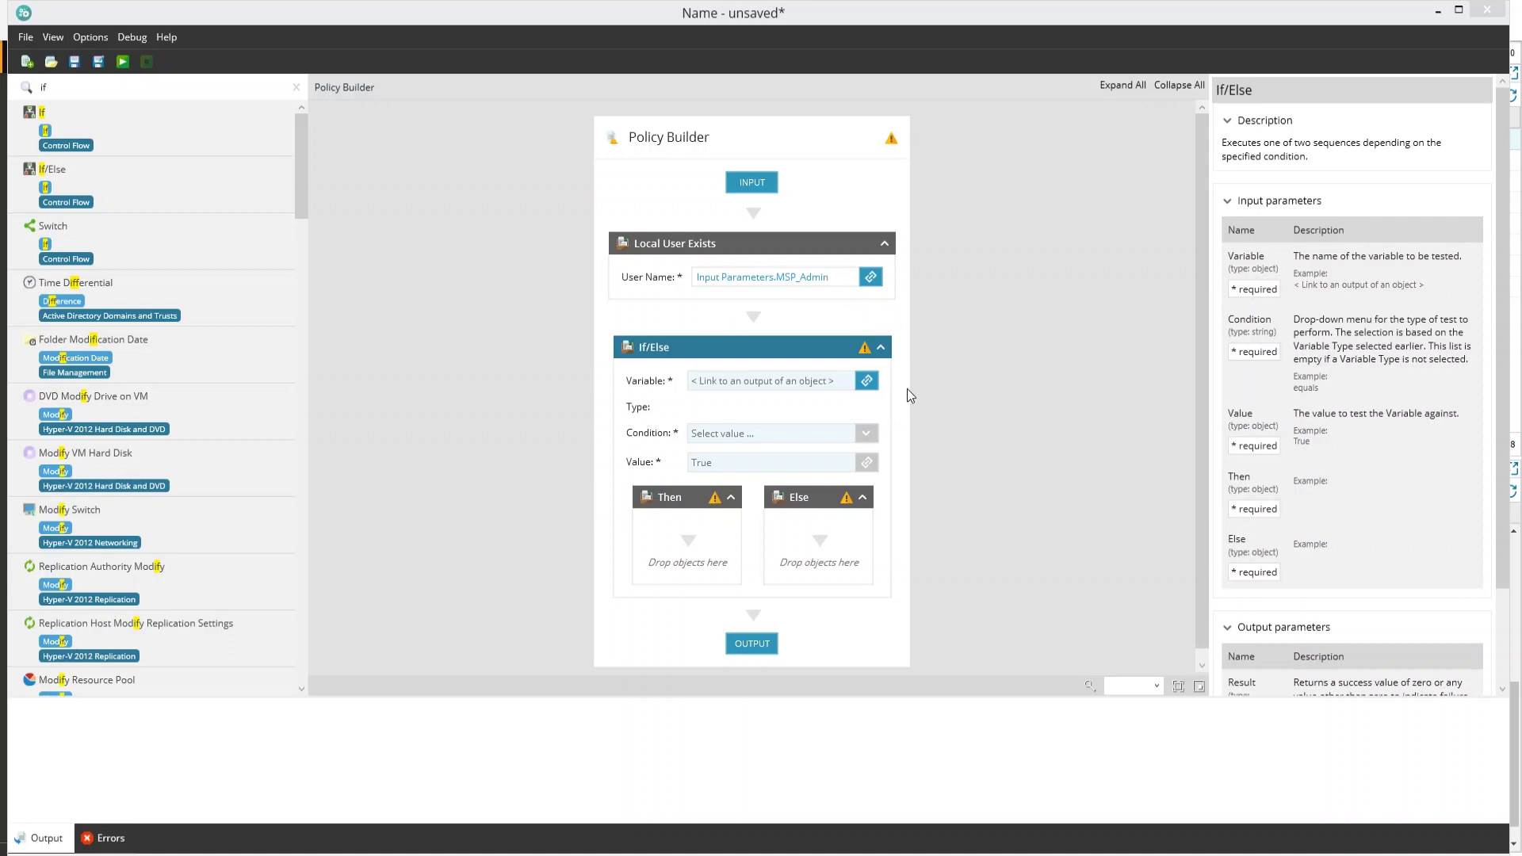
Link the If/Else variable to the Conditional output of Local User Exists.
click(870, 381)
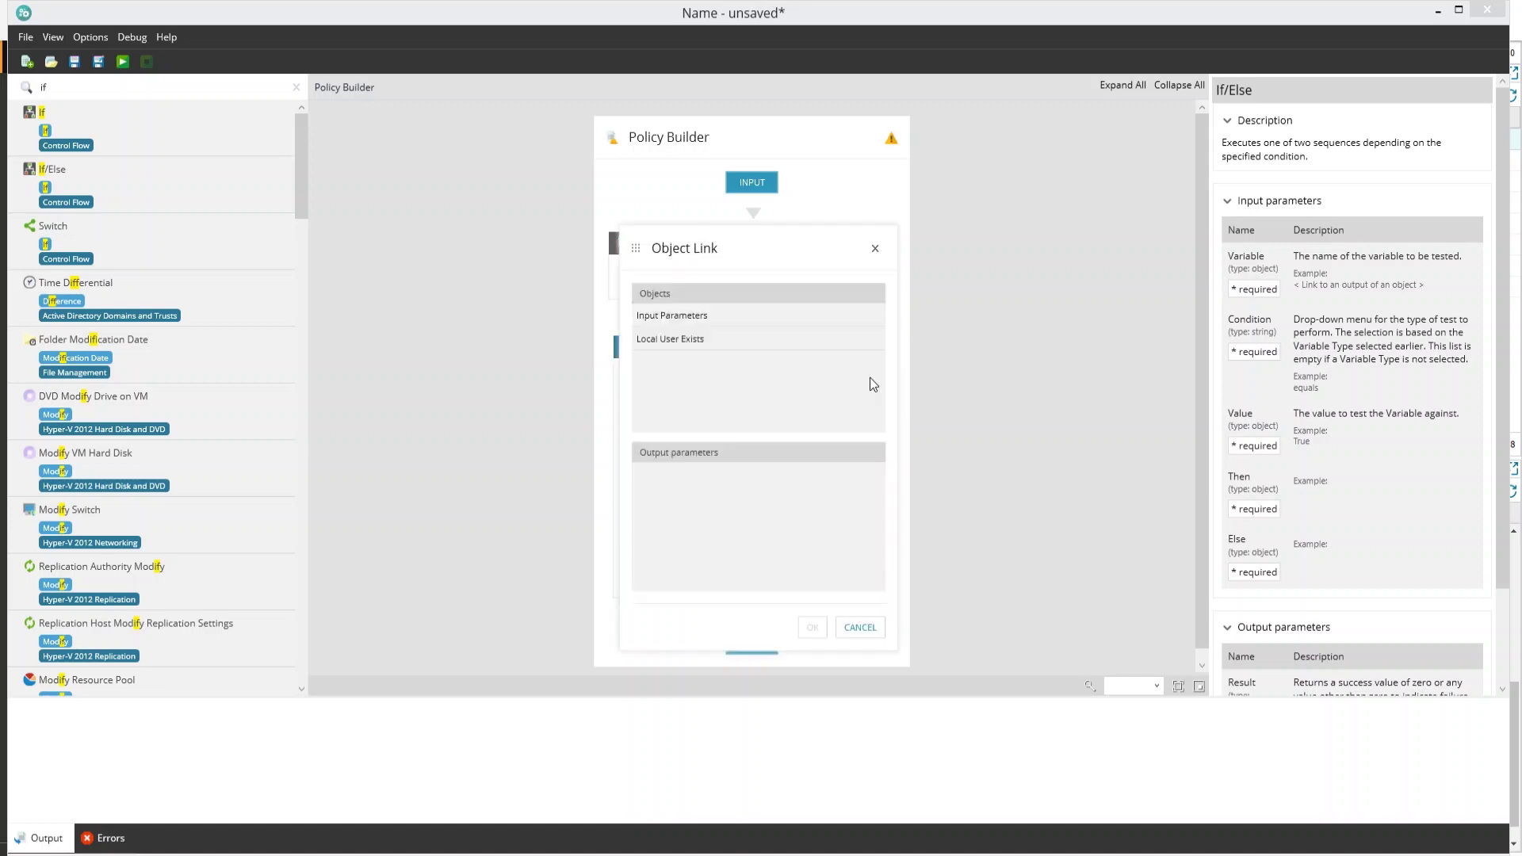
click(741, 340)
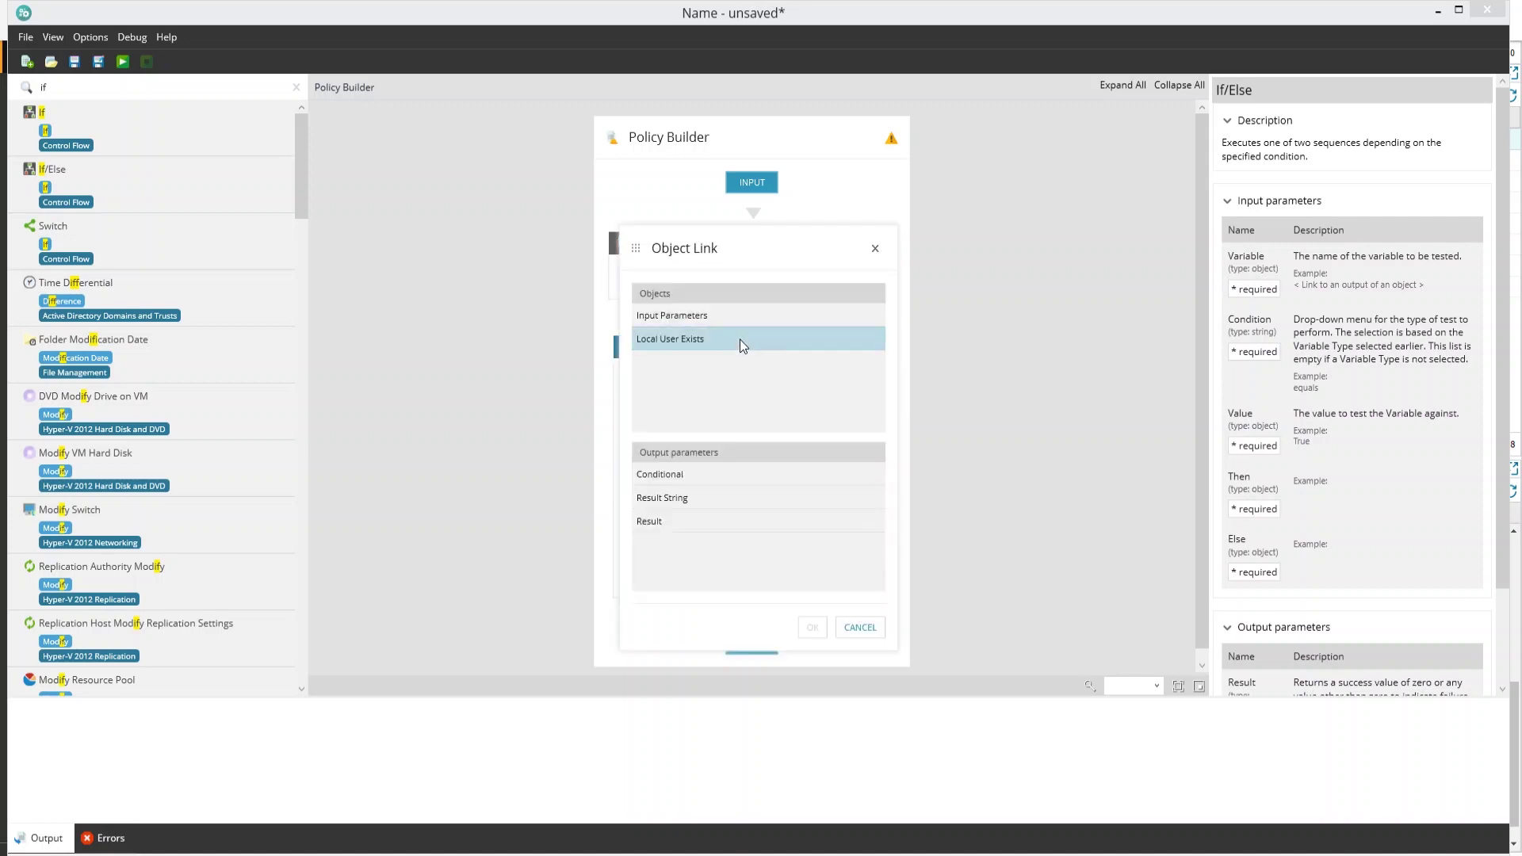
click(846, 473)
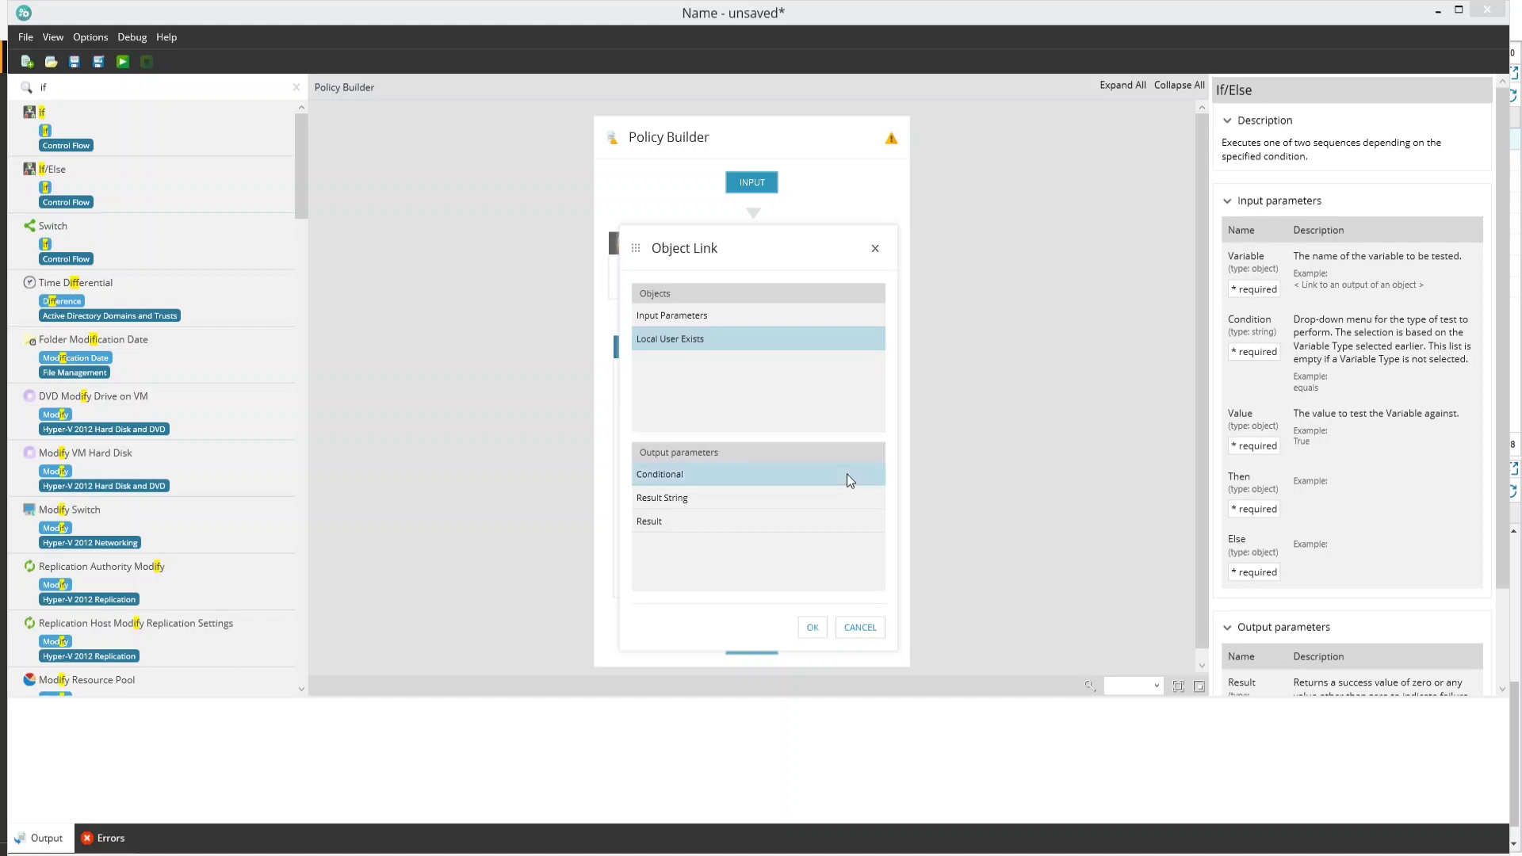
click(814, 631)
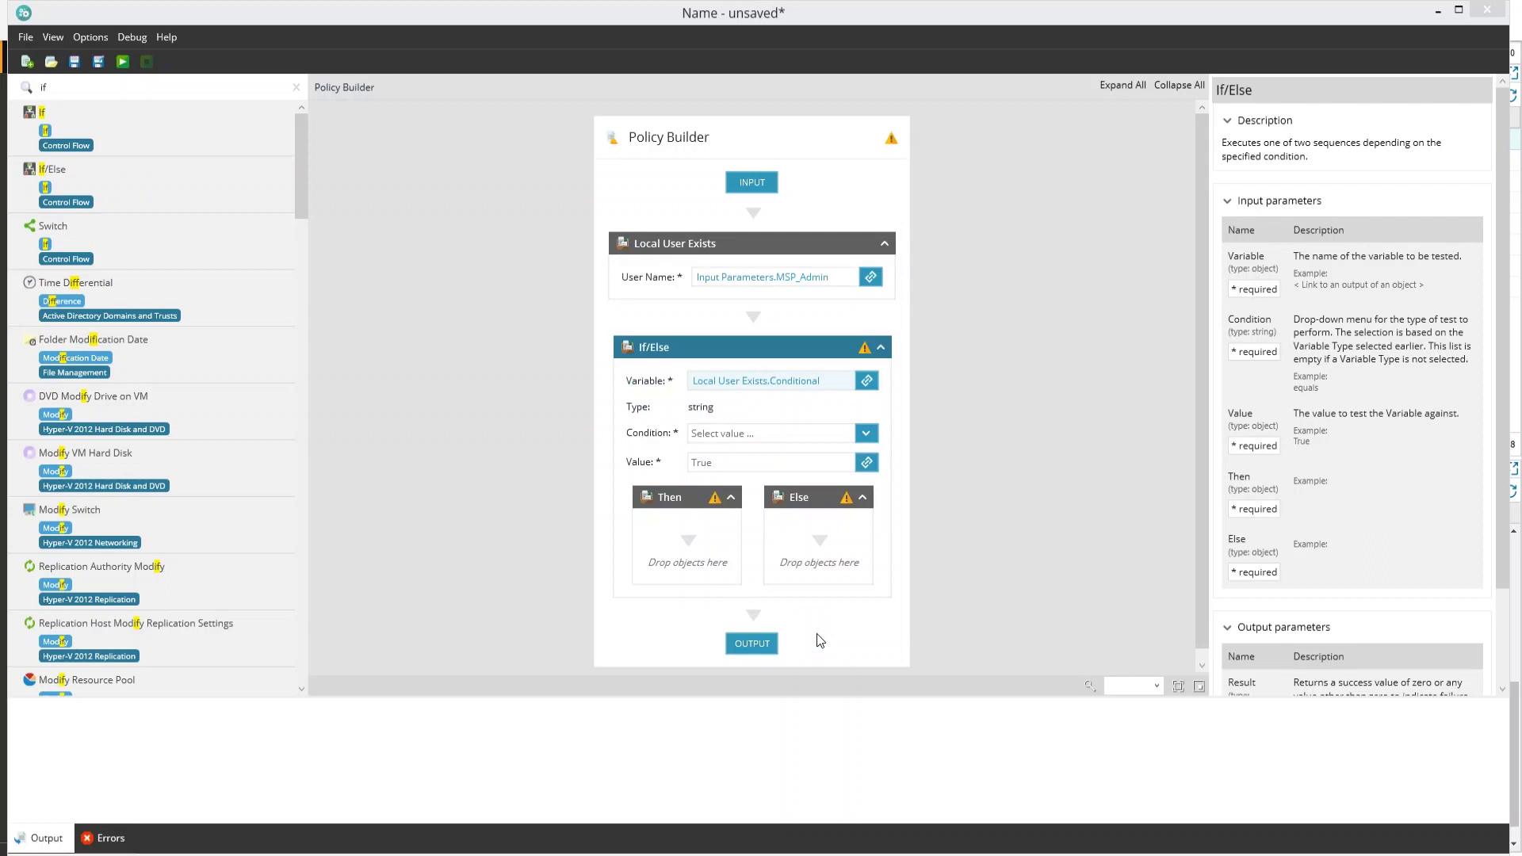
Set the If/Else condition to "does not equal" with the value True.
click(867, 435)
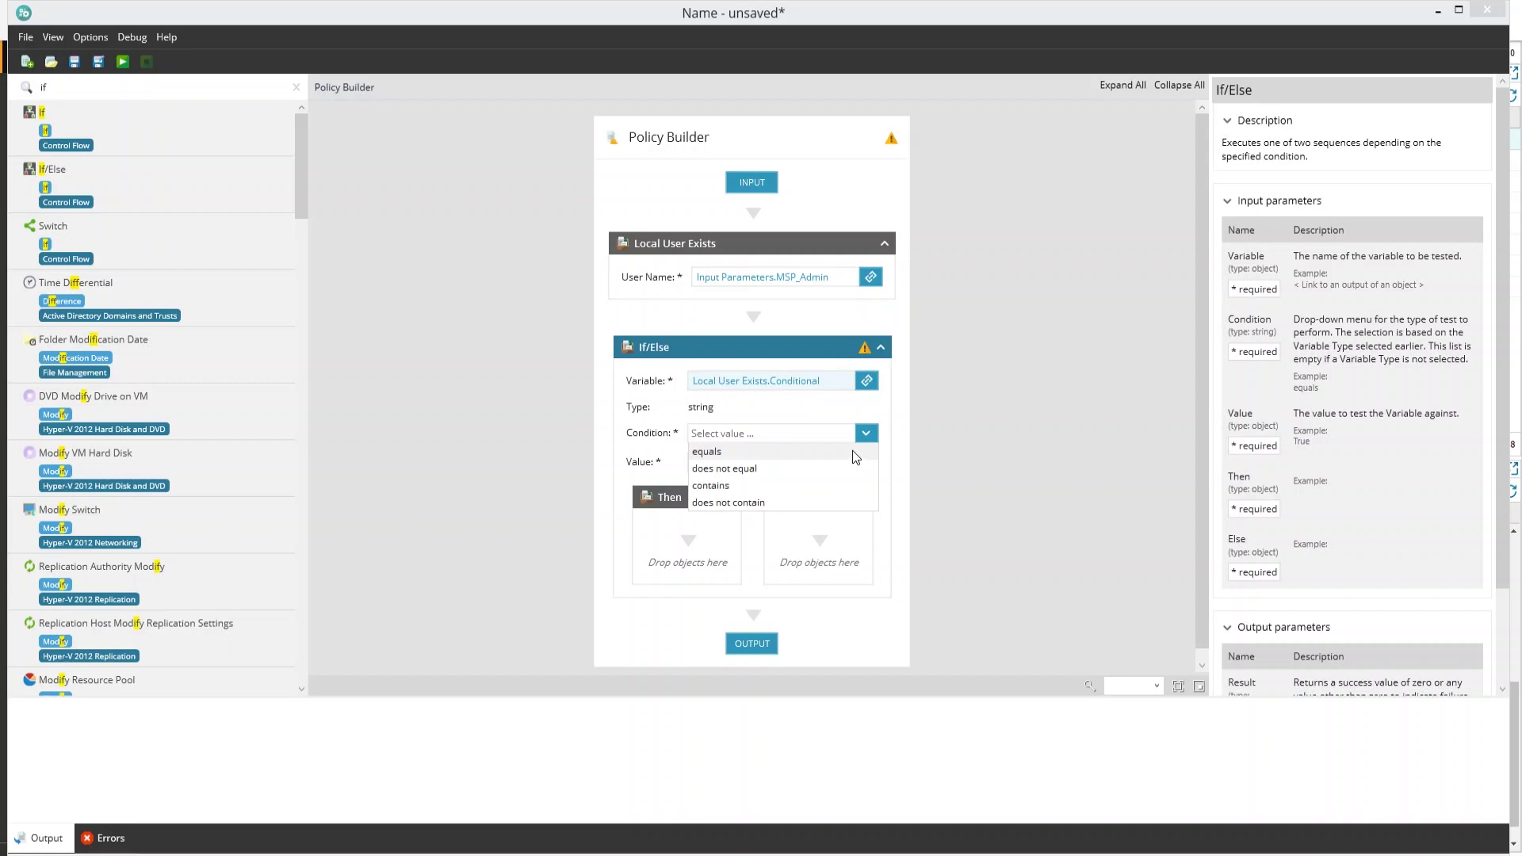
click(792, 468)
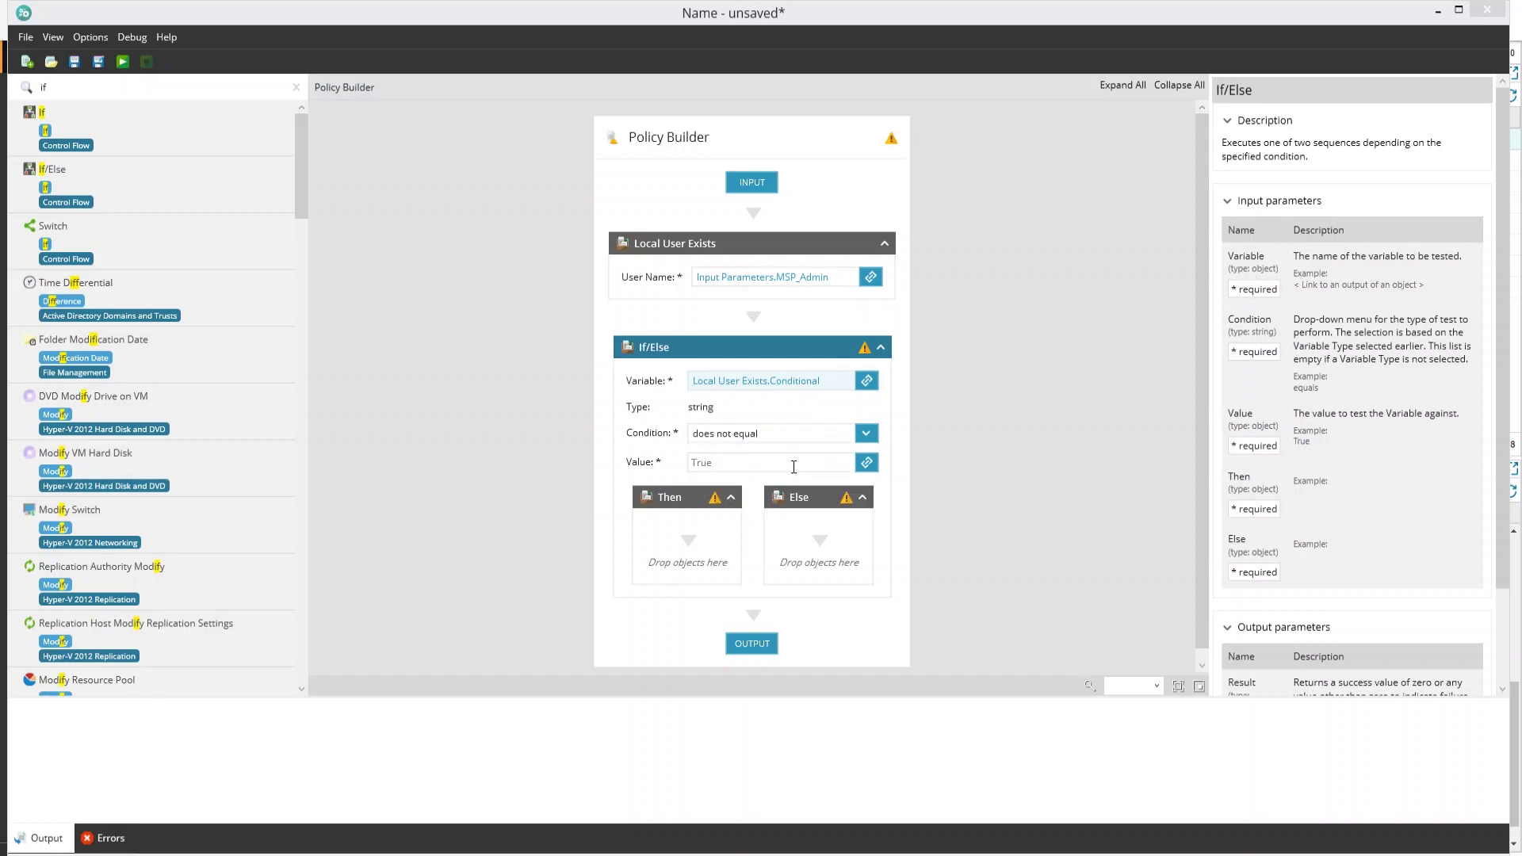
click(783, 463)
click(900, 493)
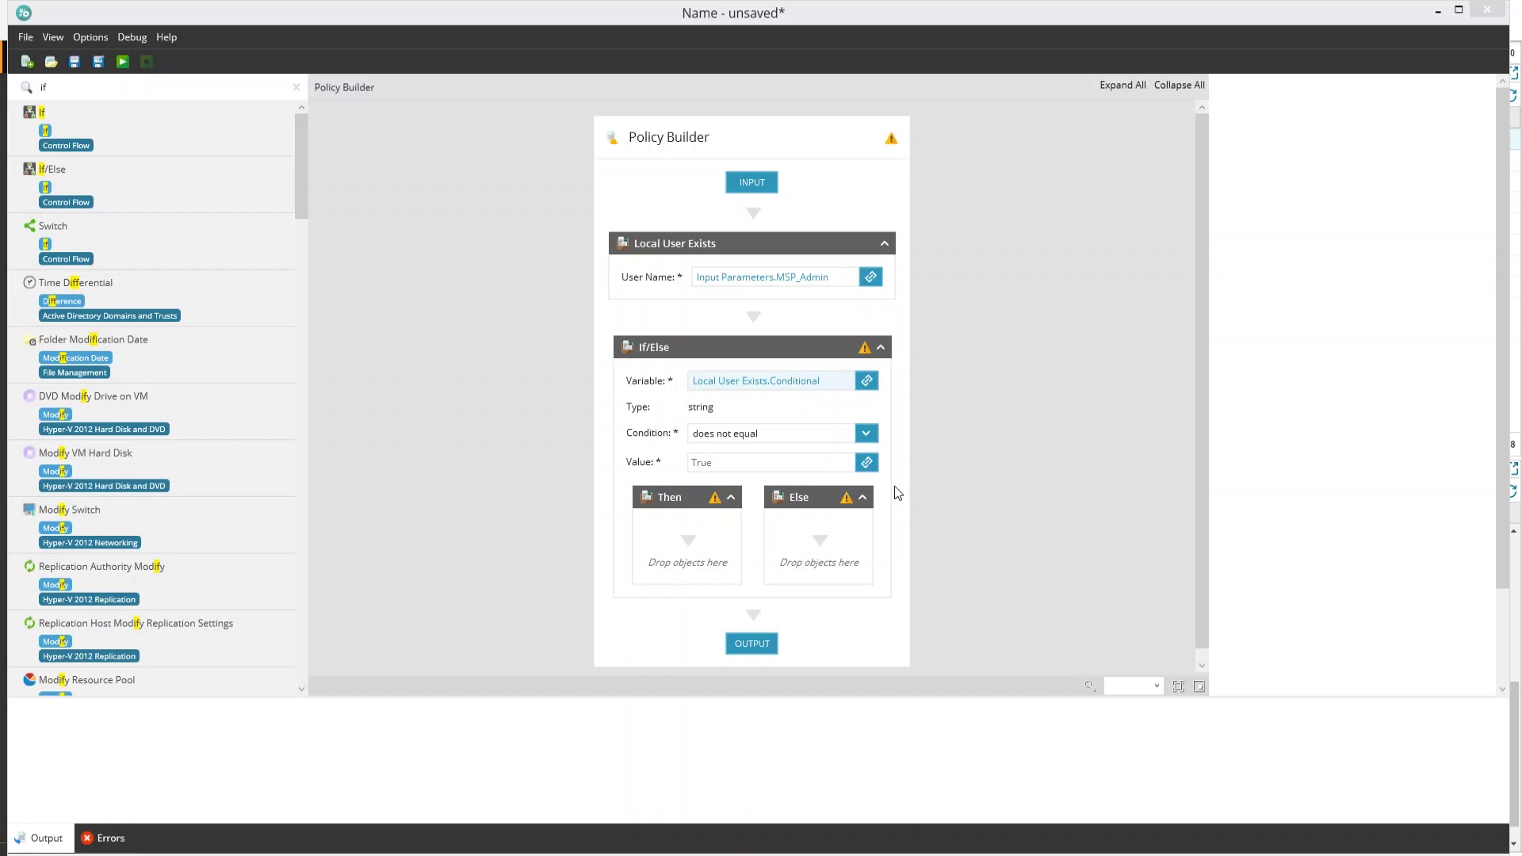
click(806, 462)
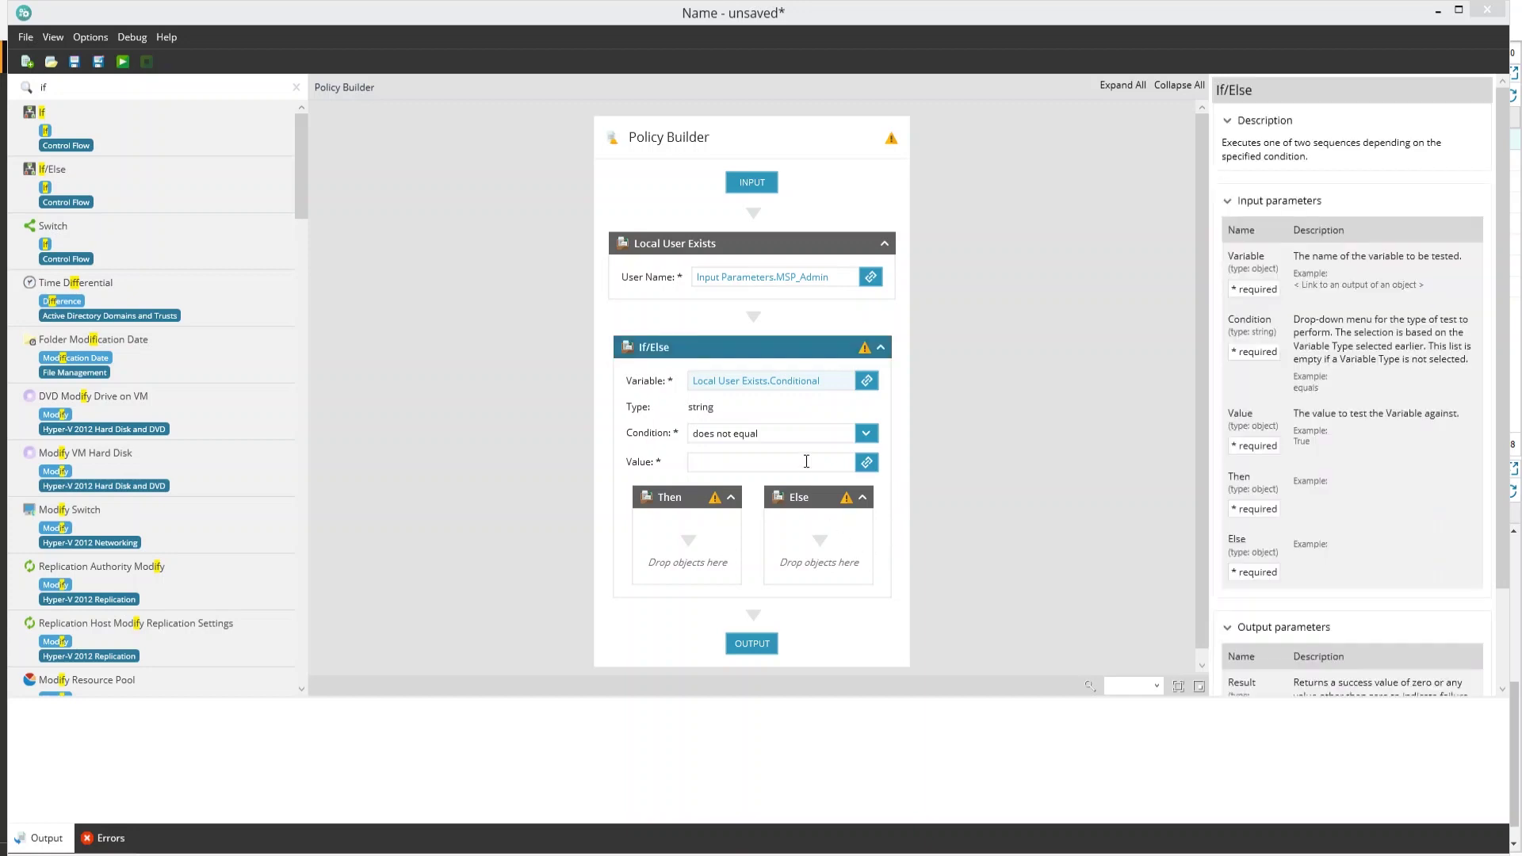
text(True)
click(900, 506)
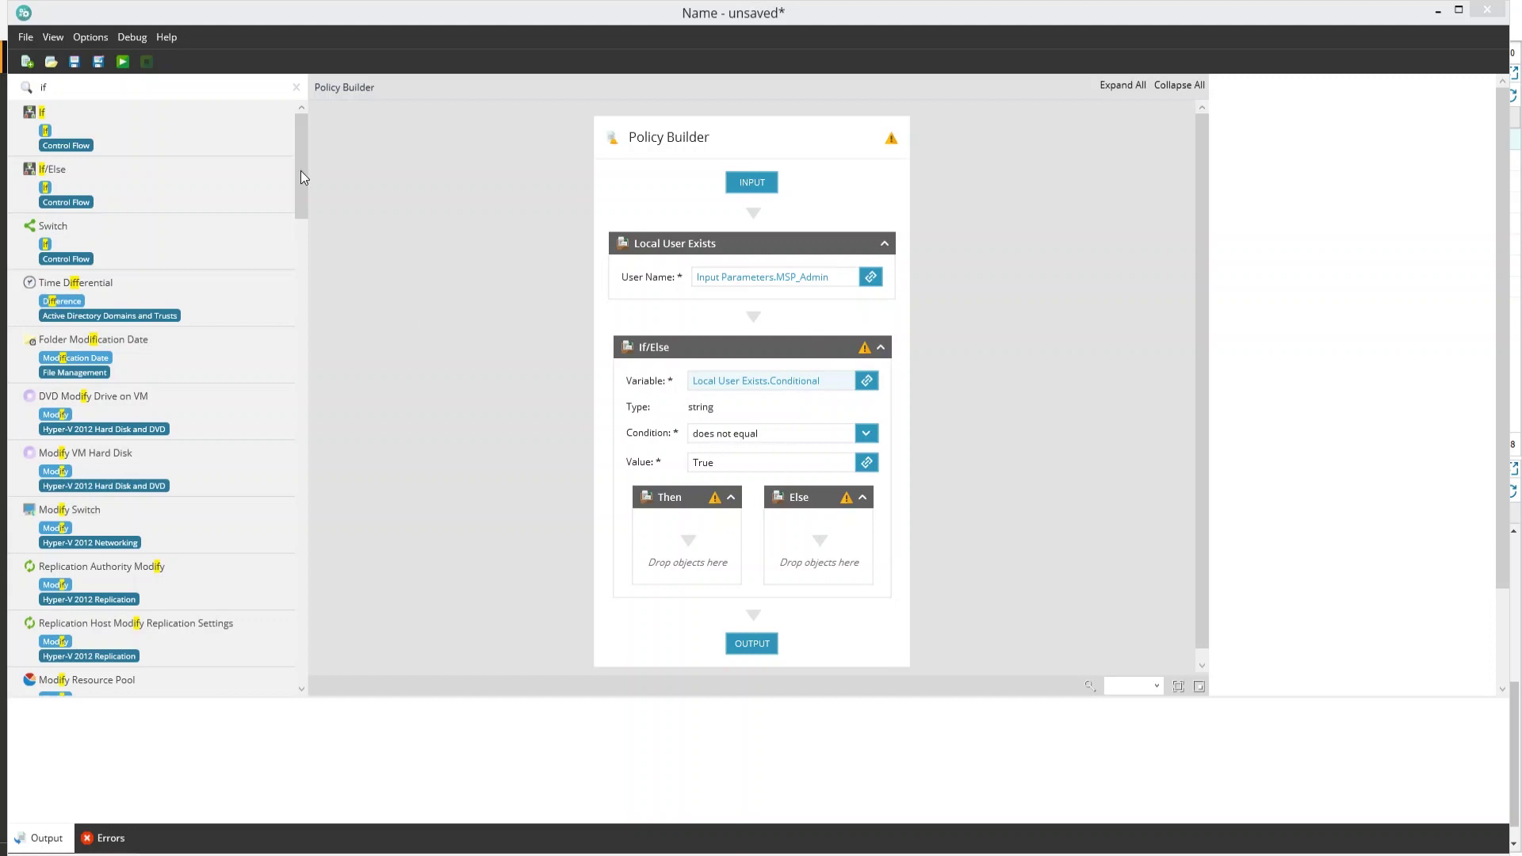
Search the objects for "create l" and add Create Local User to the Then branch of If/Else.
double_click(176, 89)
text(create)
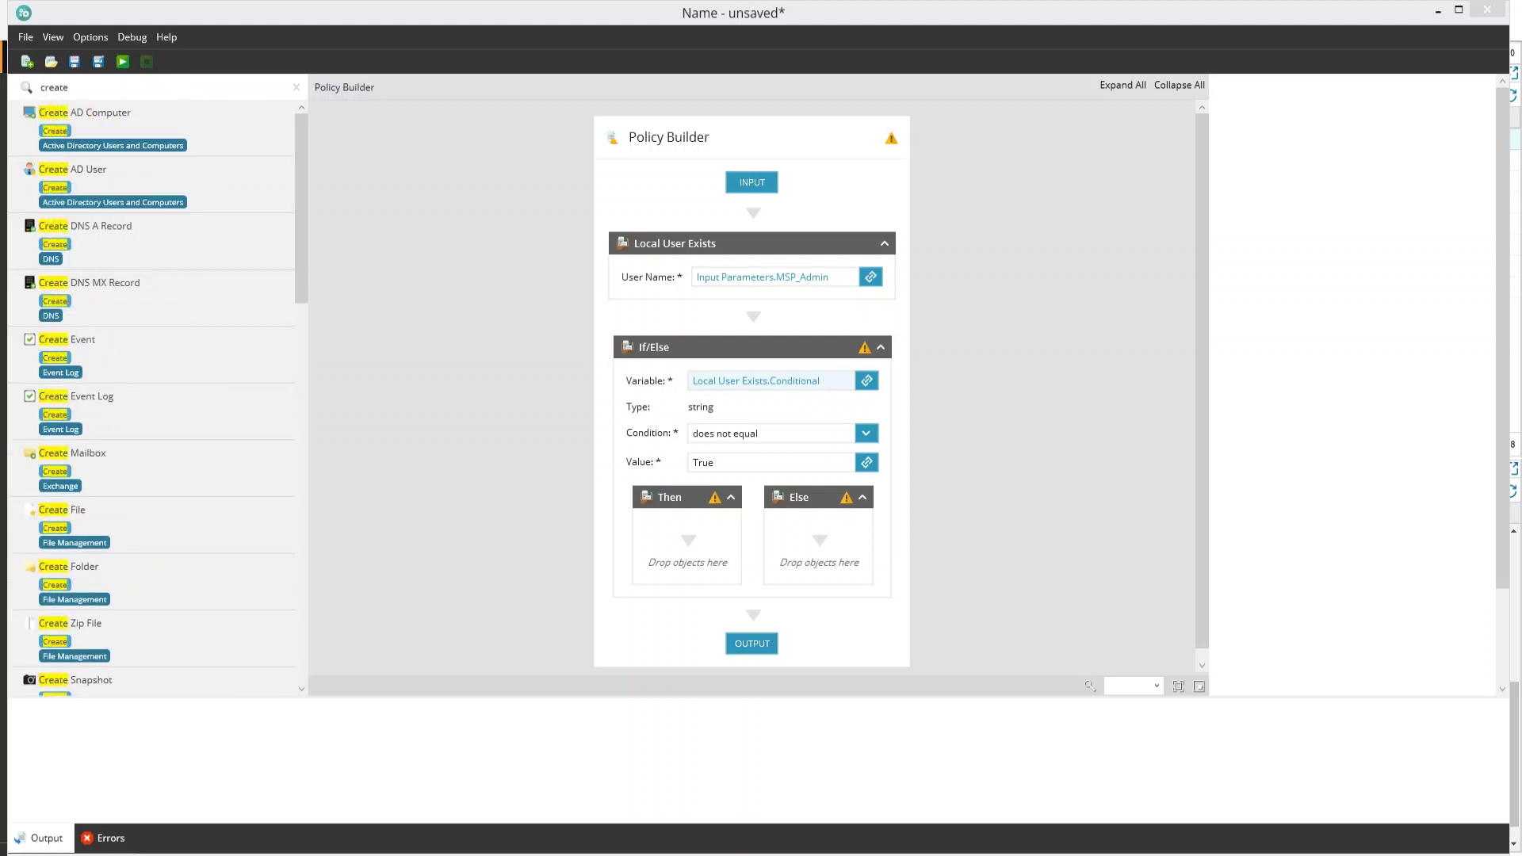
text( l)
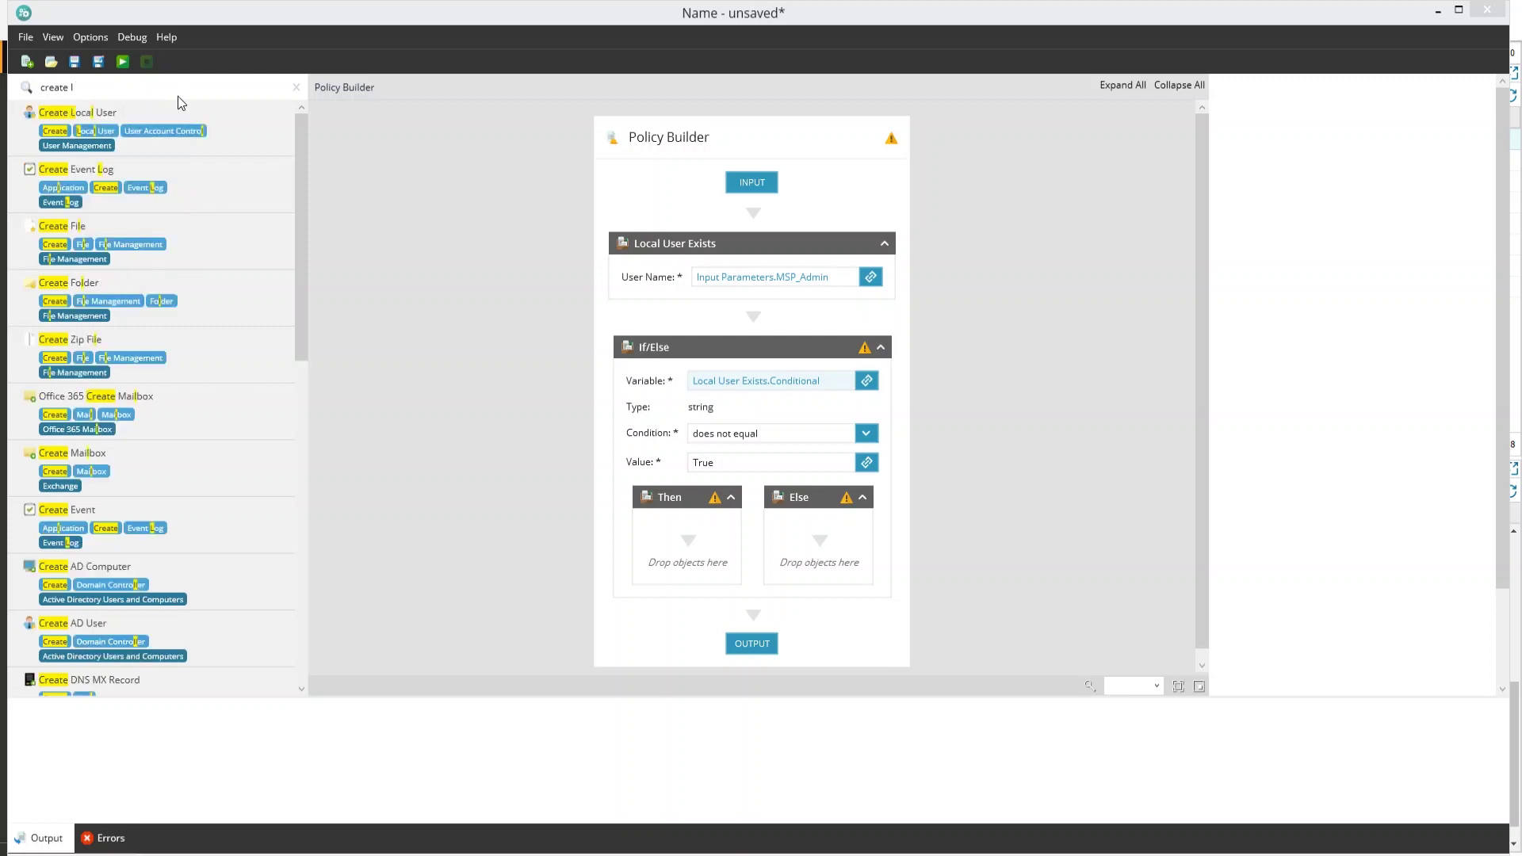
mouse_move(191, 112)
mouse_down()
mouse_move(596, 579)
mouse_move(695, 553)
mouse_up()
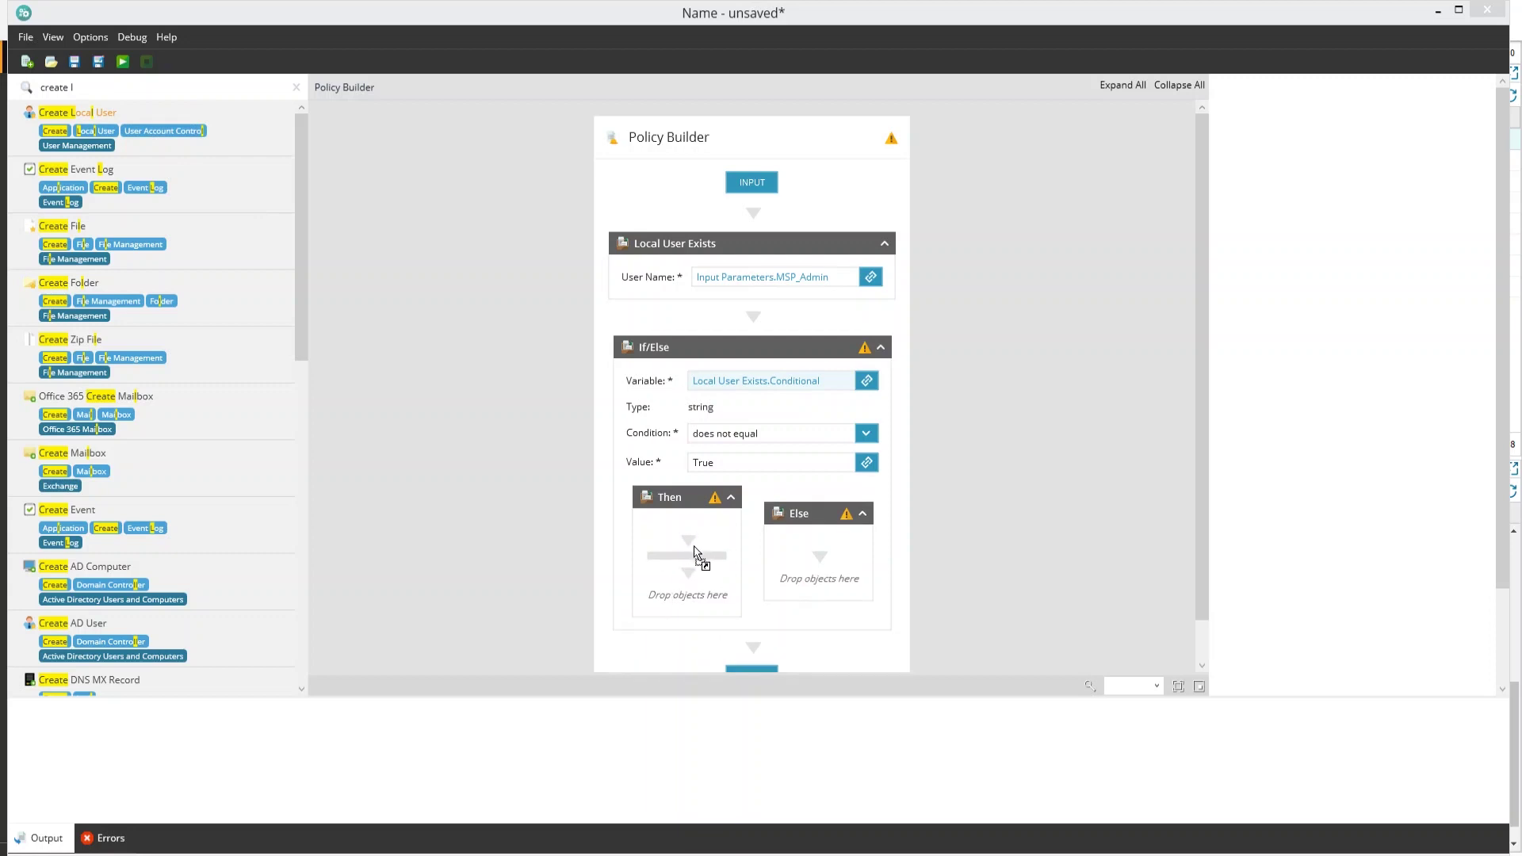
drag(696, 553, 693, 546)
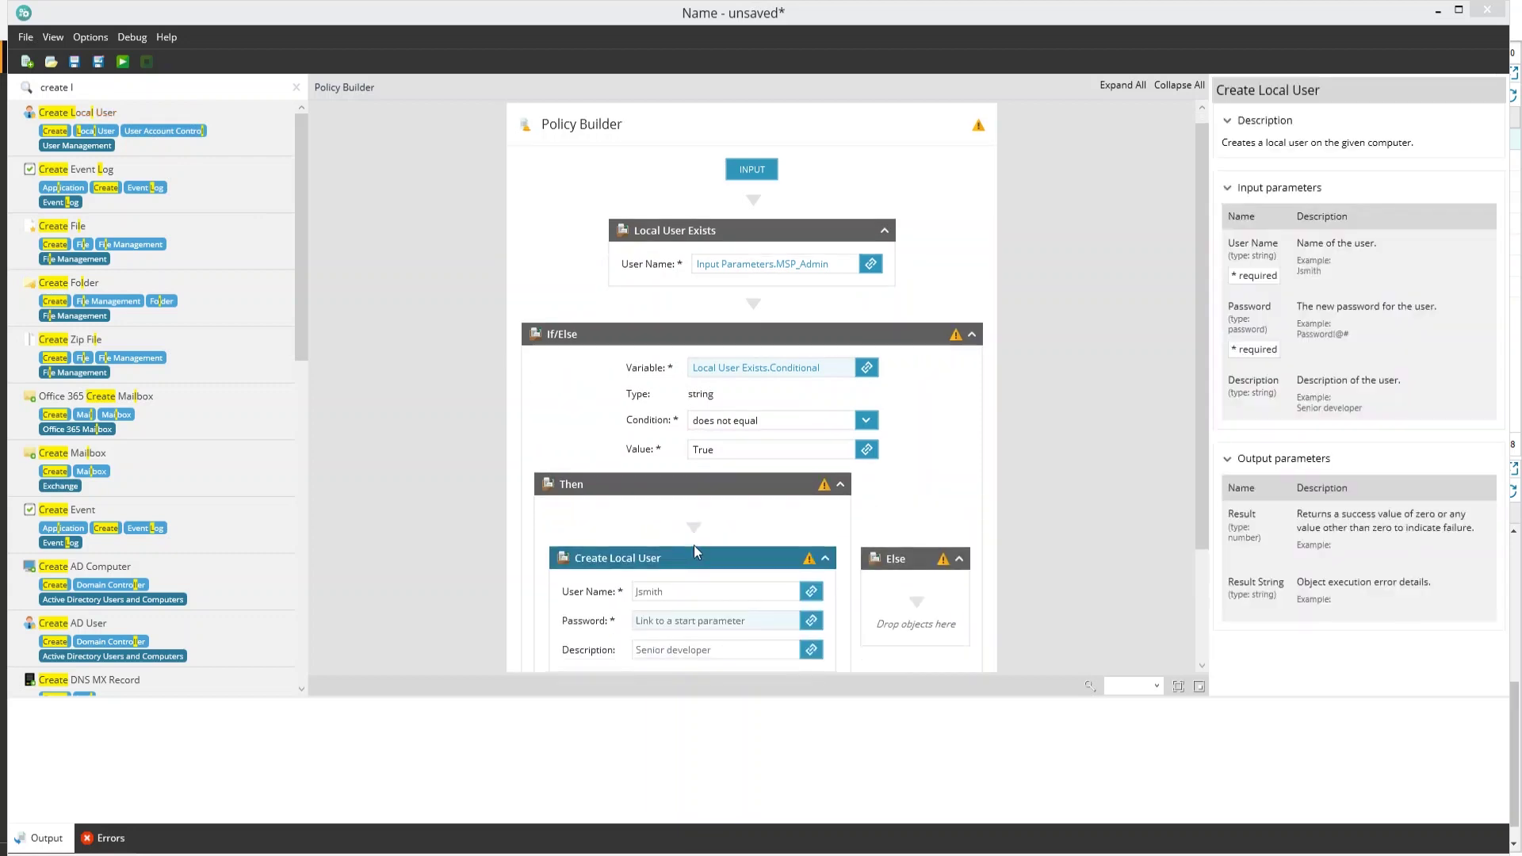
Link the User Name of Create Local User to the MSP_Admin input parameter.
click(710, 547)
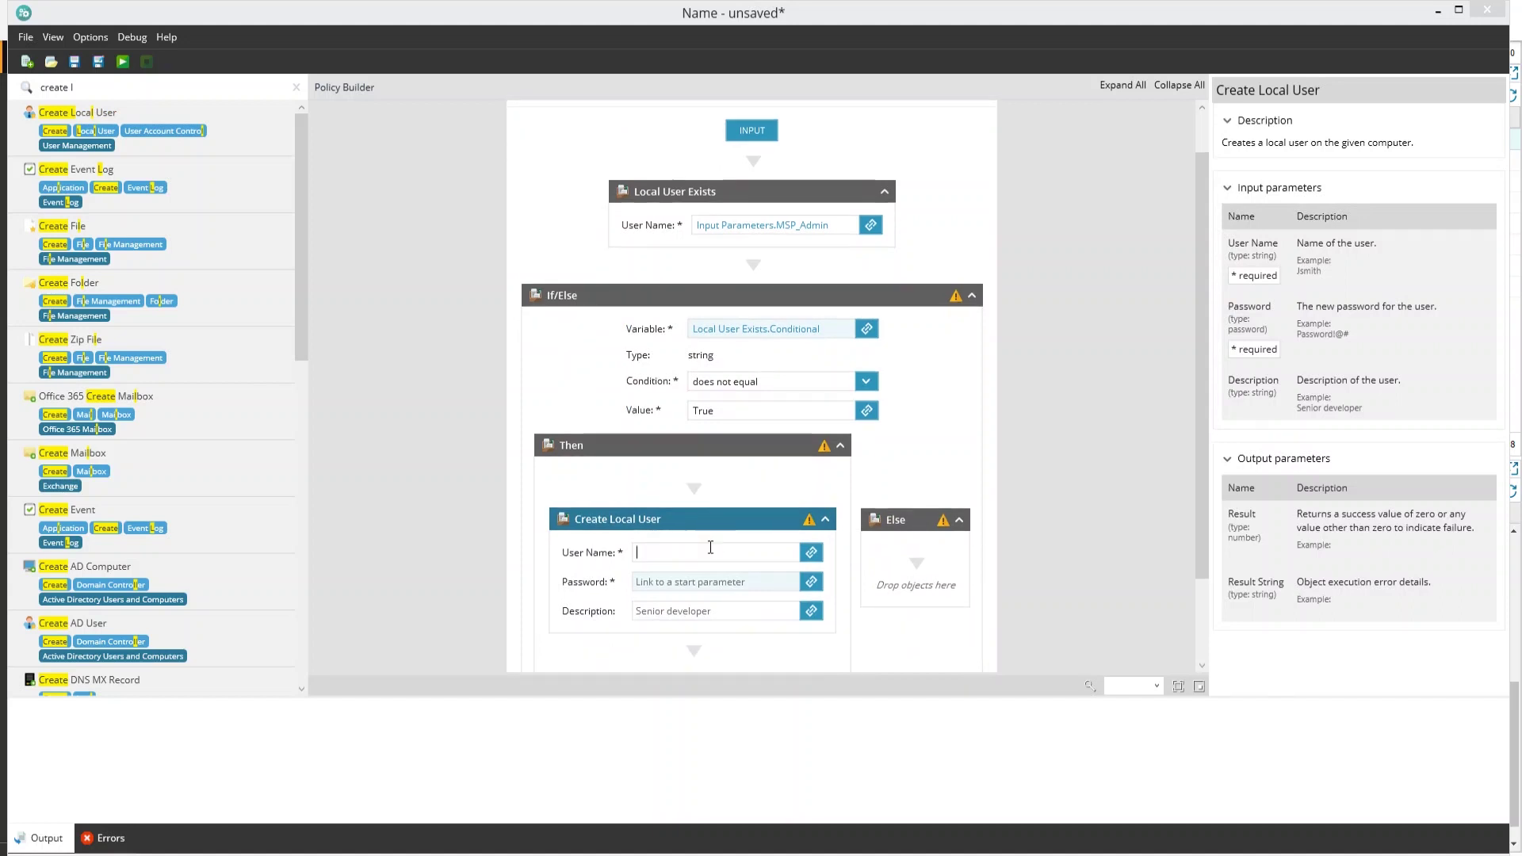
click(812, 553)
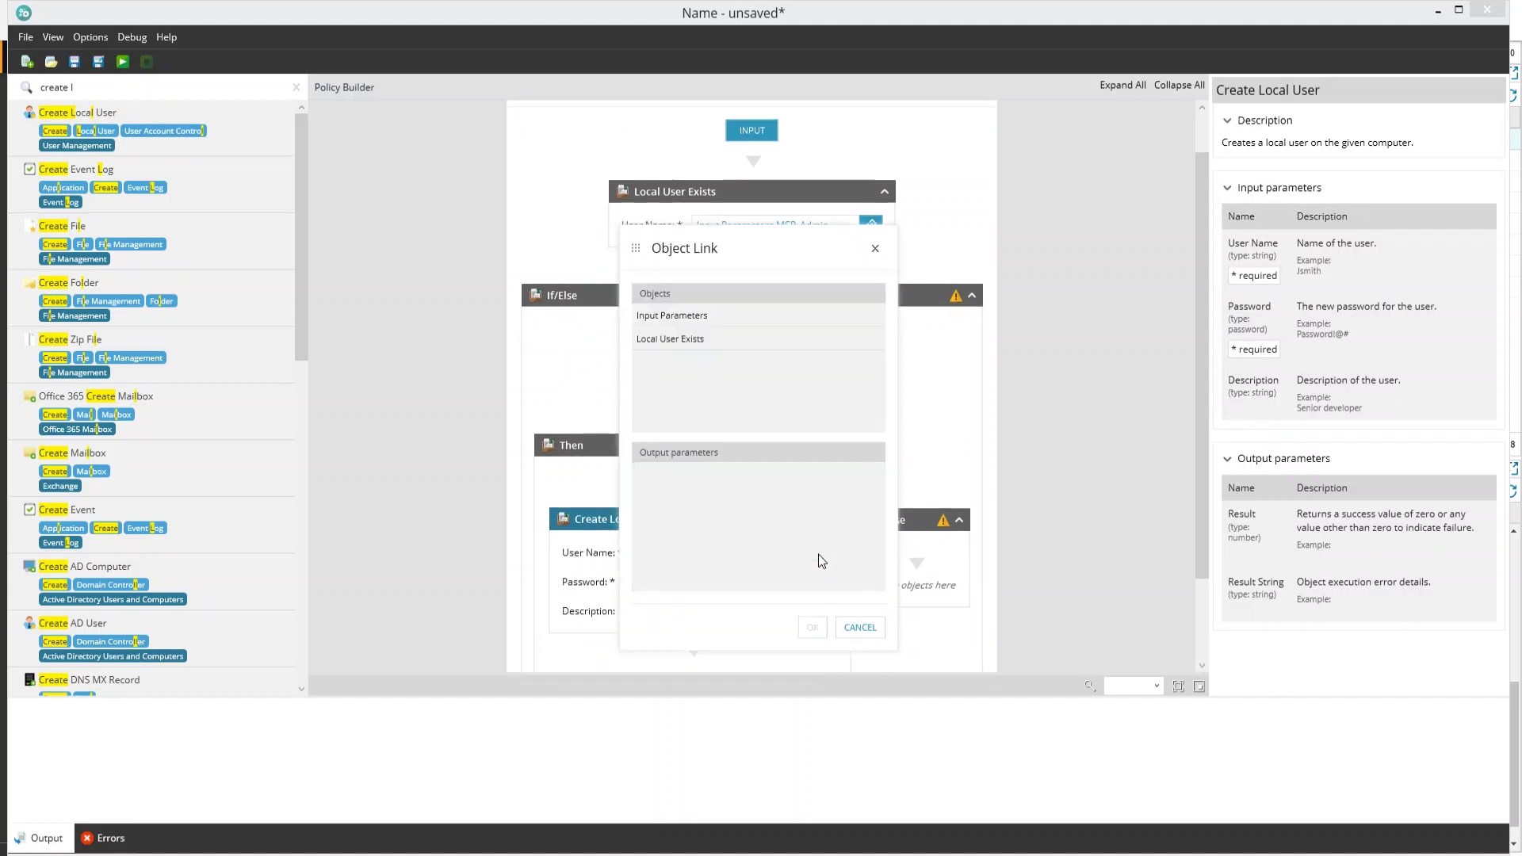
click(736, 320)
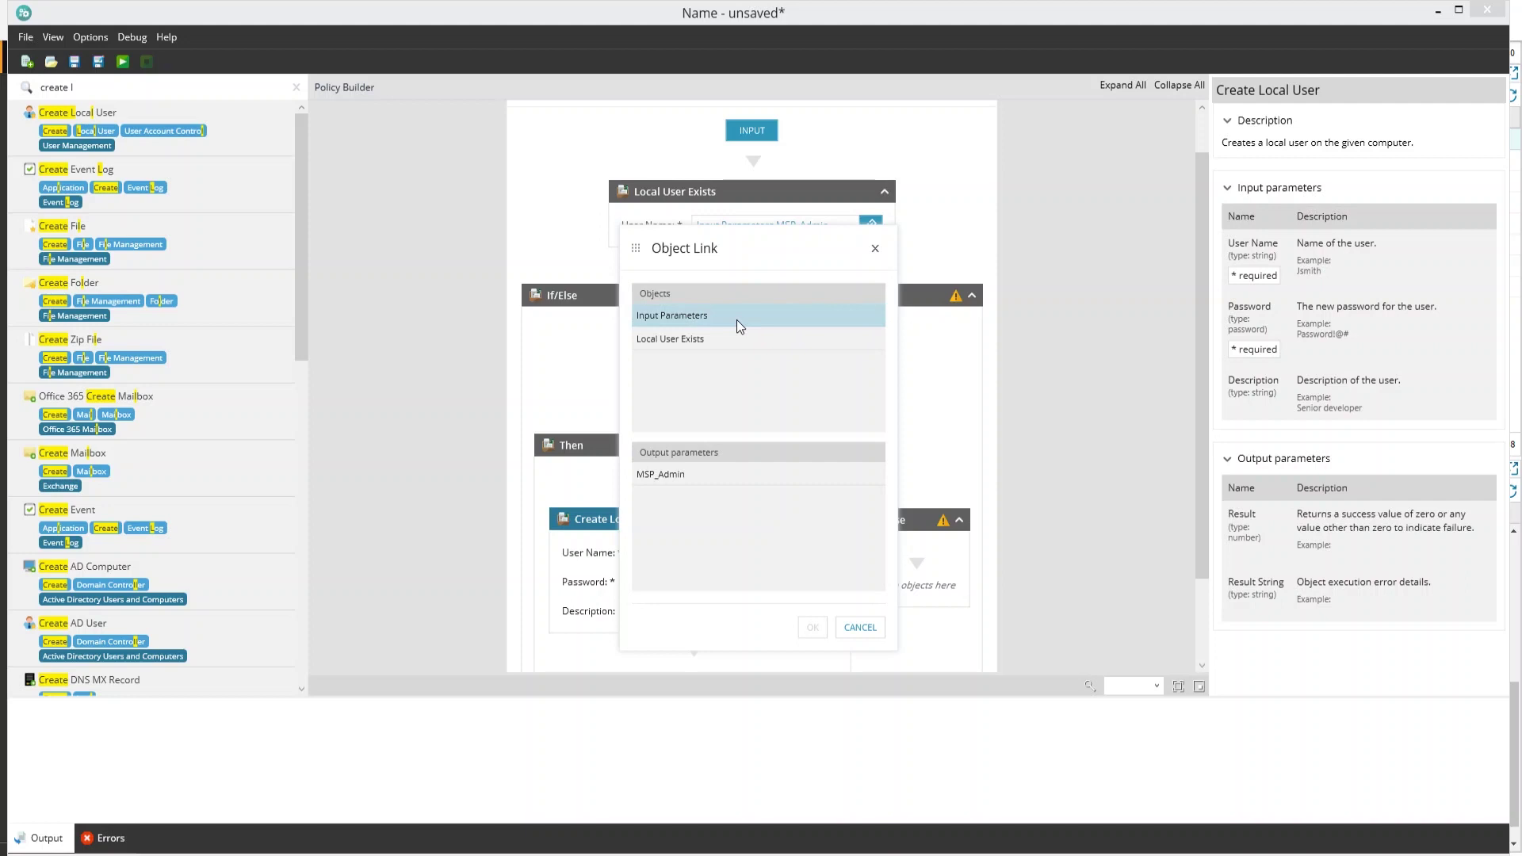
click(712, 479)
click(813, 627)
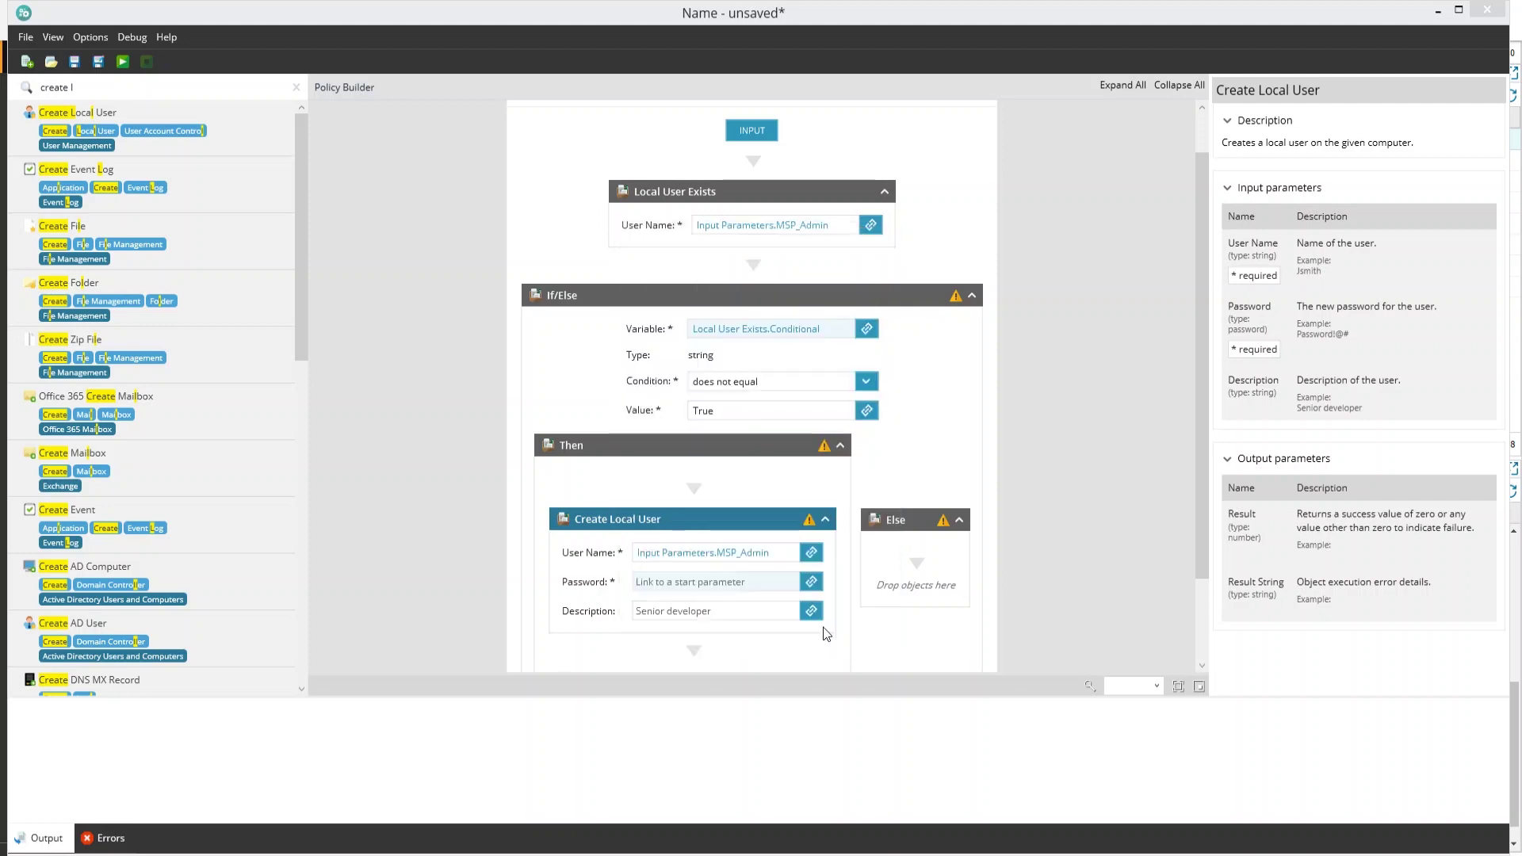
Add an input parameter of type password to the policy, with both name and display set to Password.
click(810, 585)
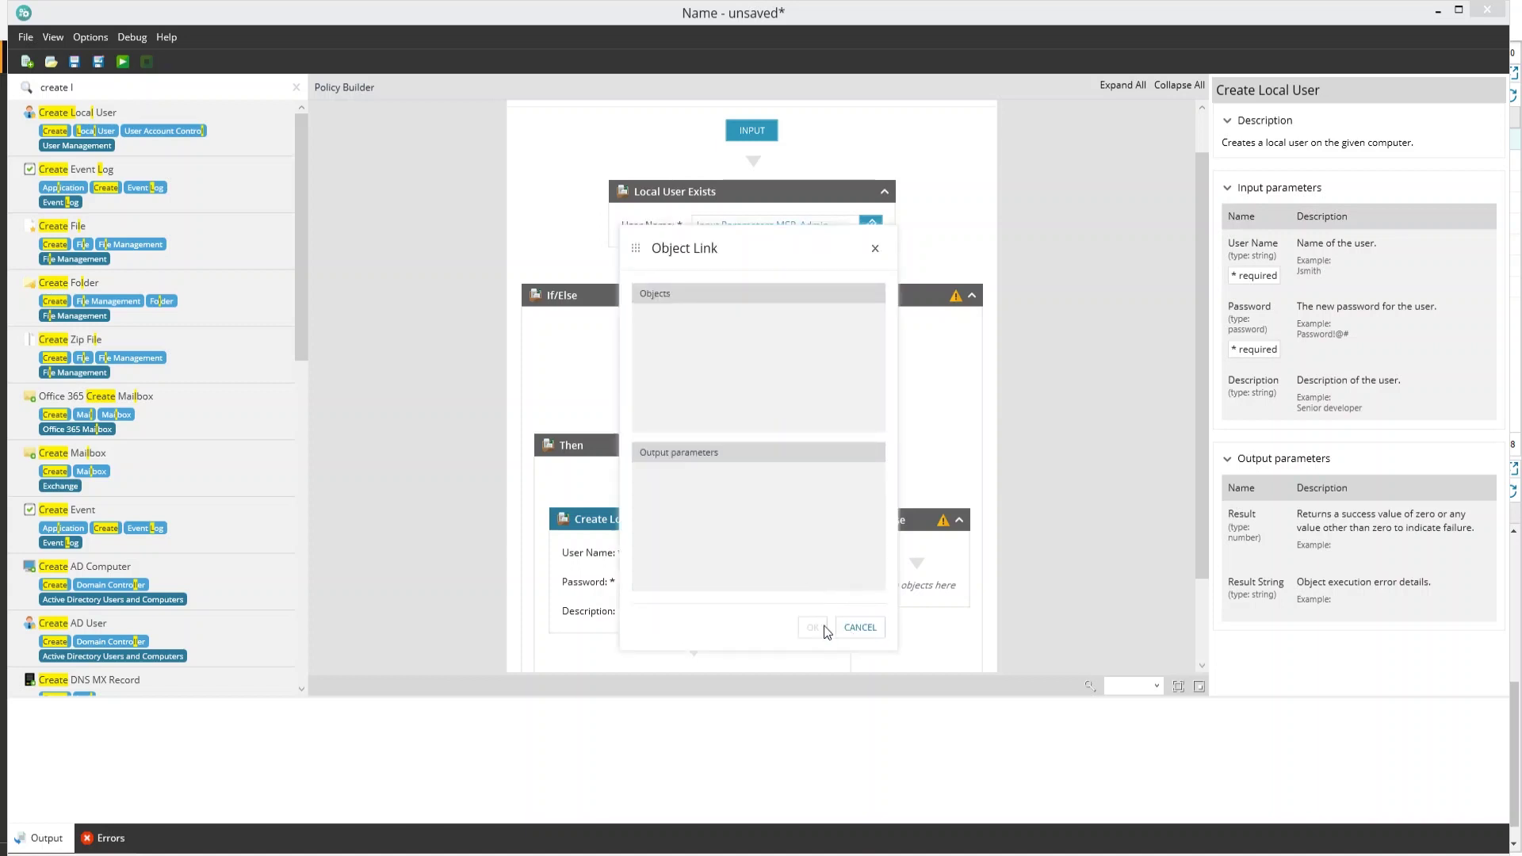
click(866, 627)
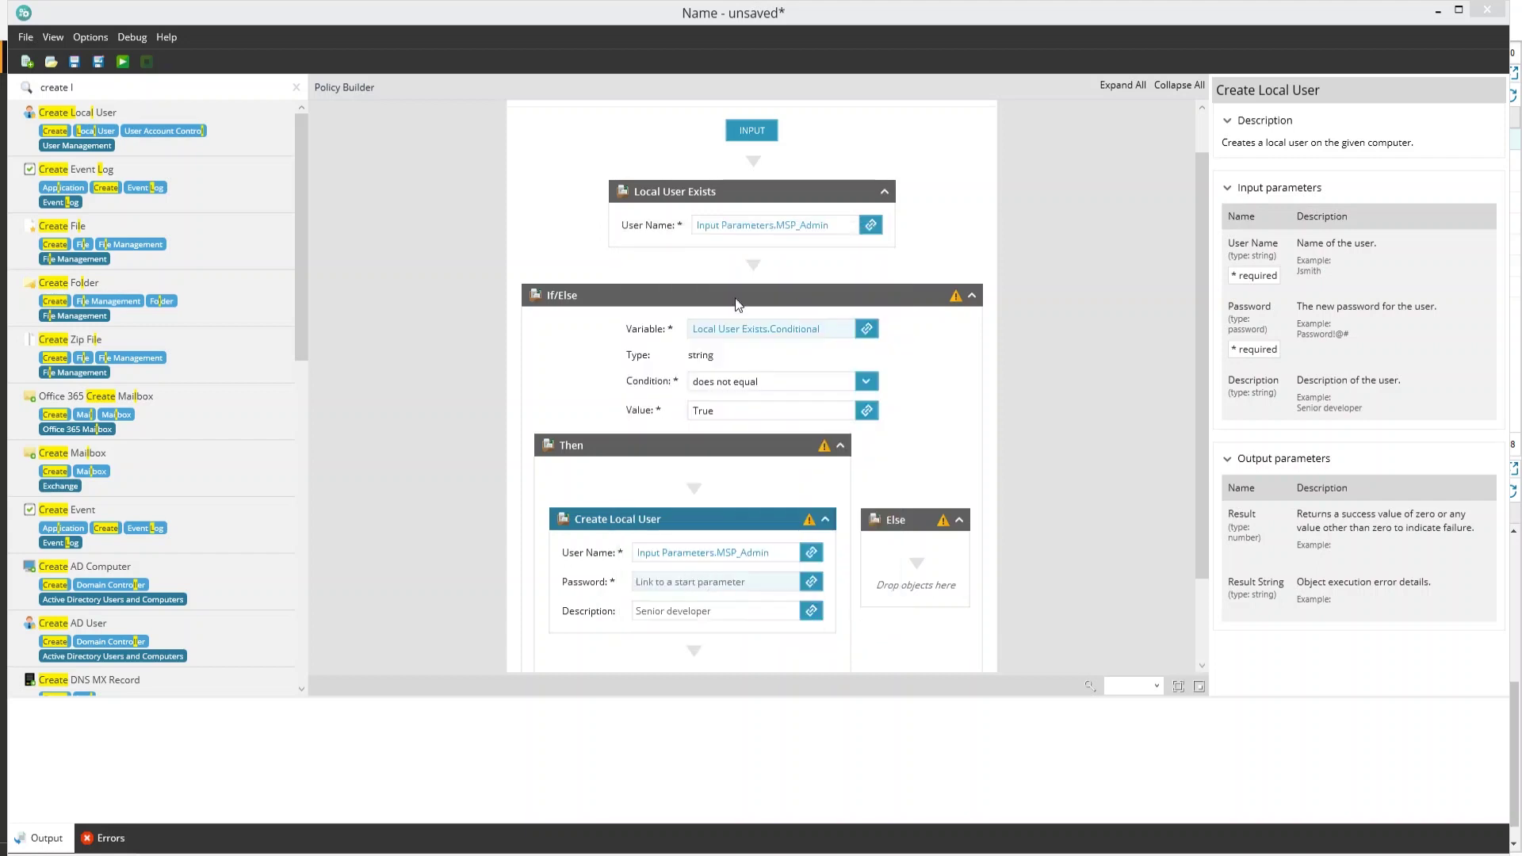
click(751, 135)
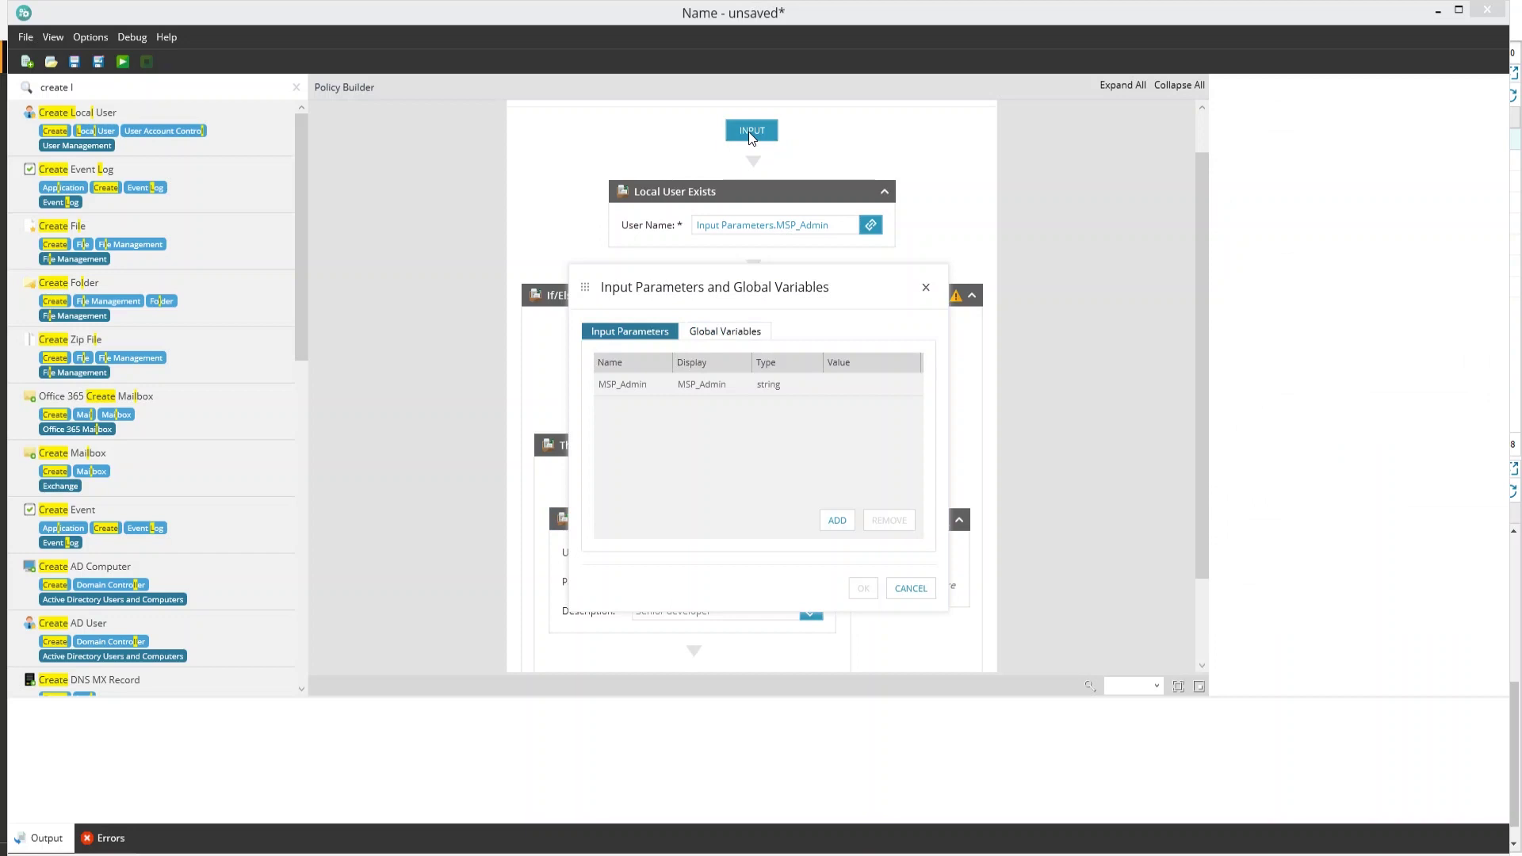
click(837, 520)
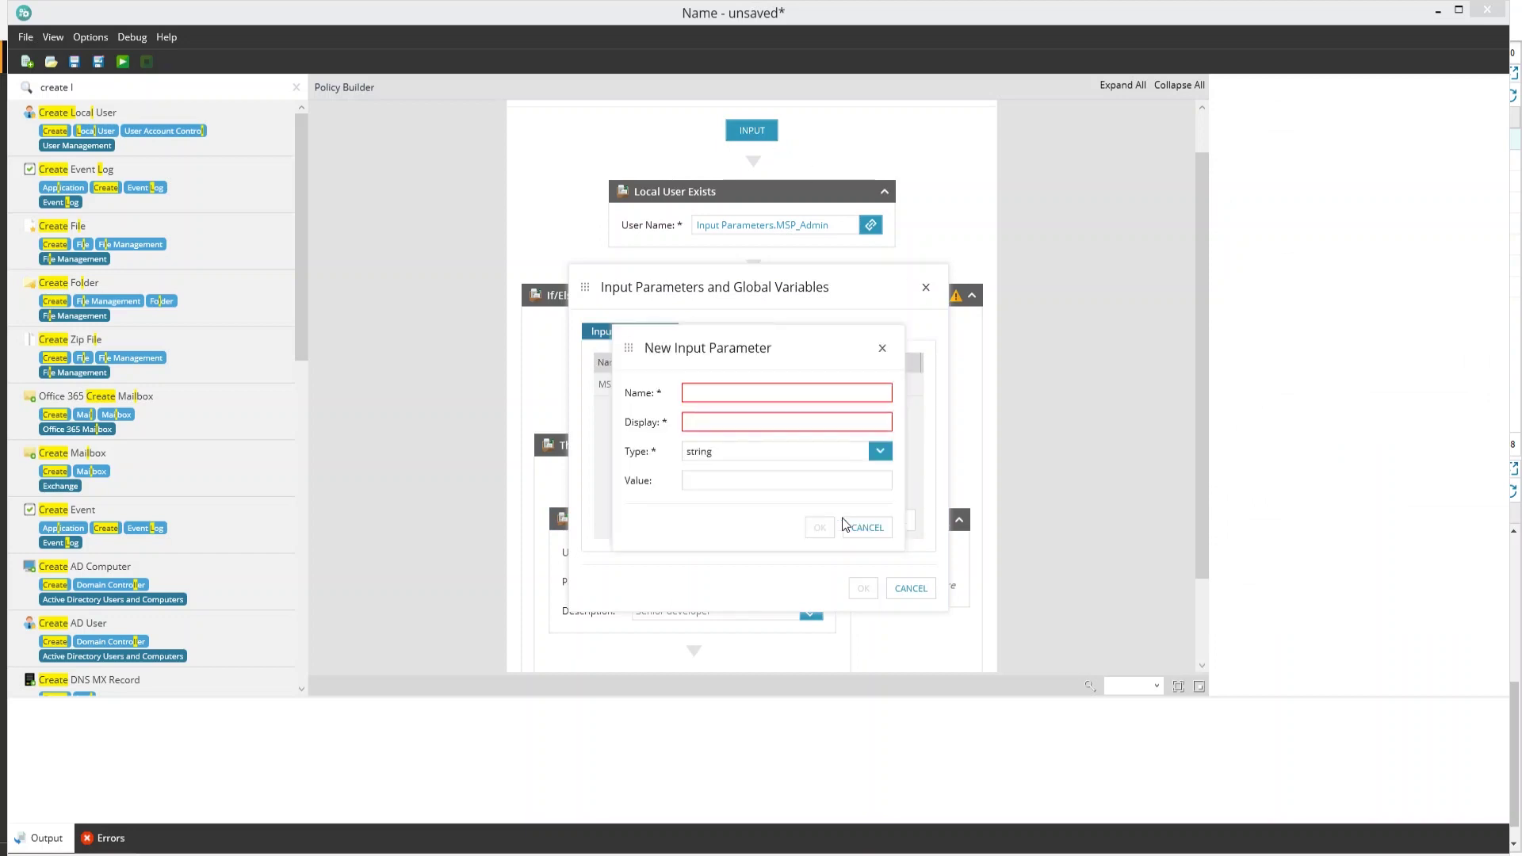
click(782, 391)
text(Password)
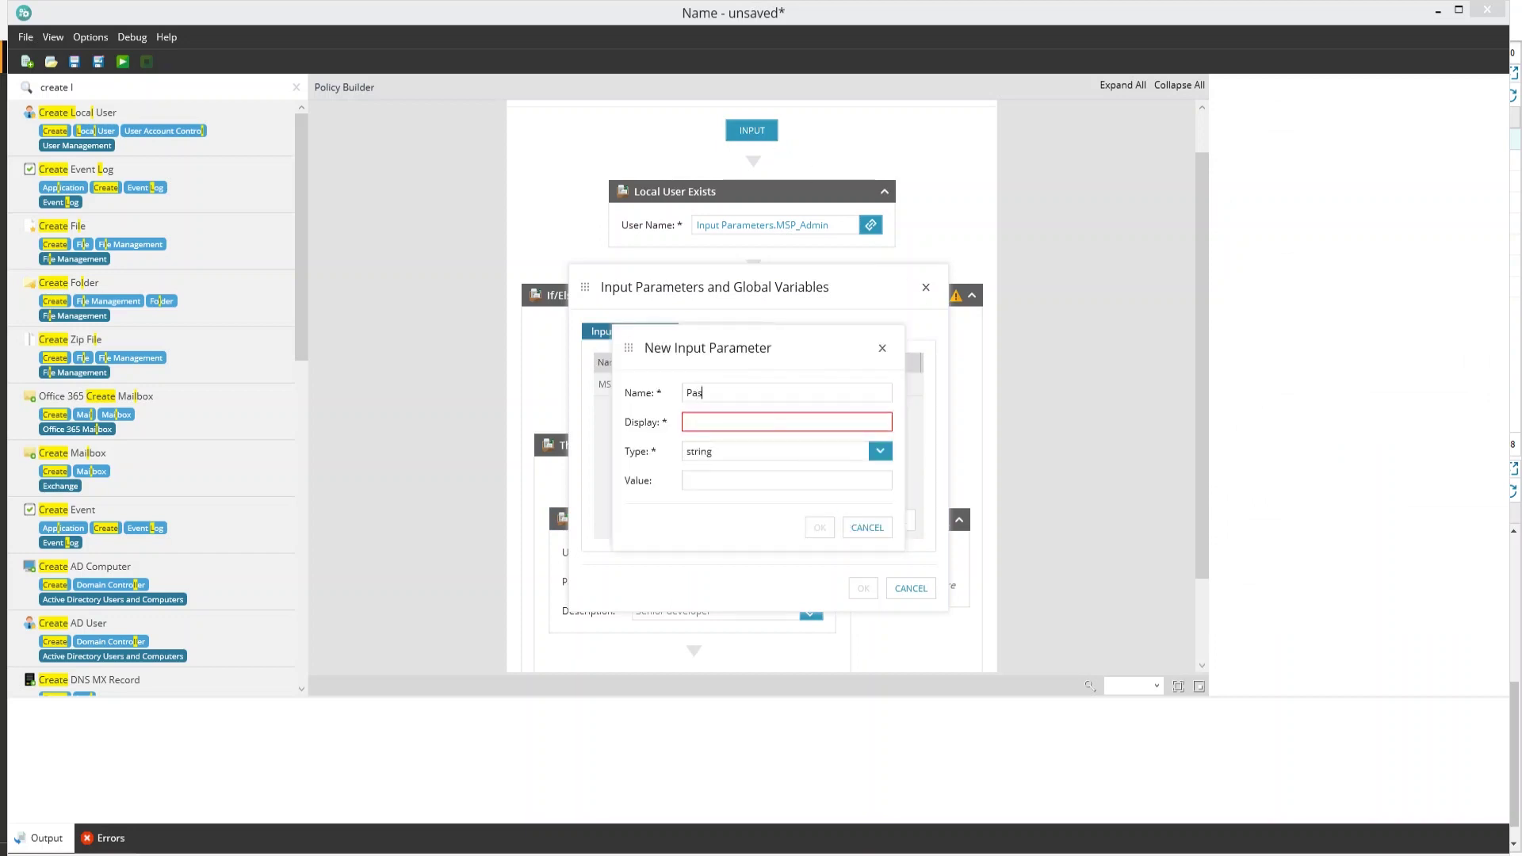
key(Tab)
text(Password)
click(795, 481)
text(Password)
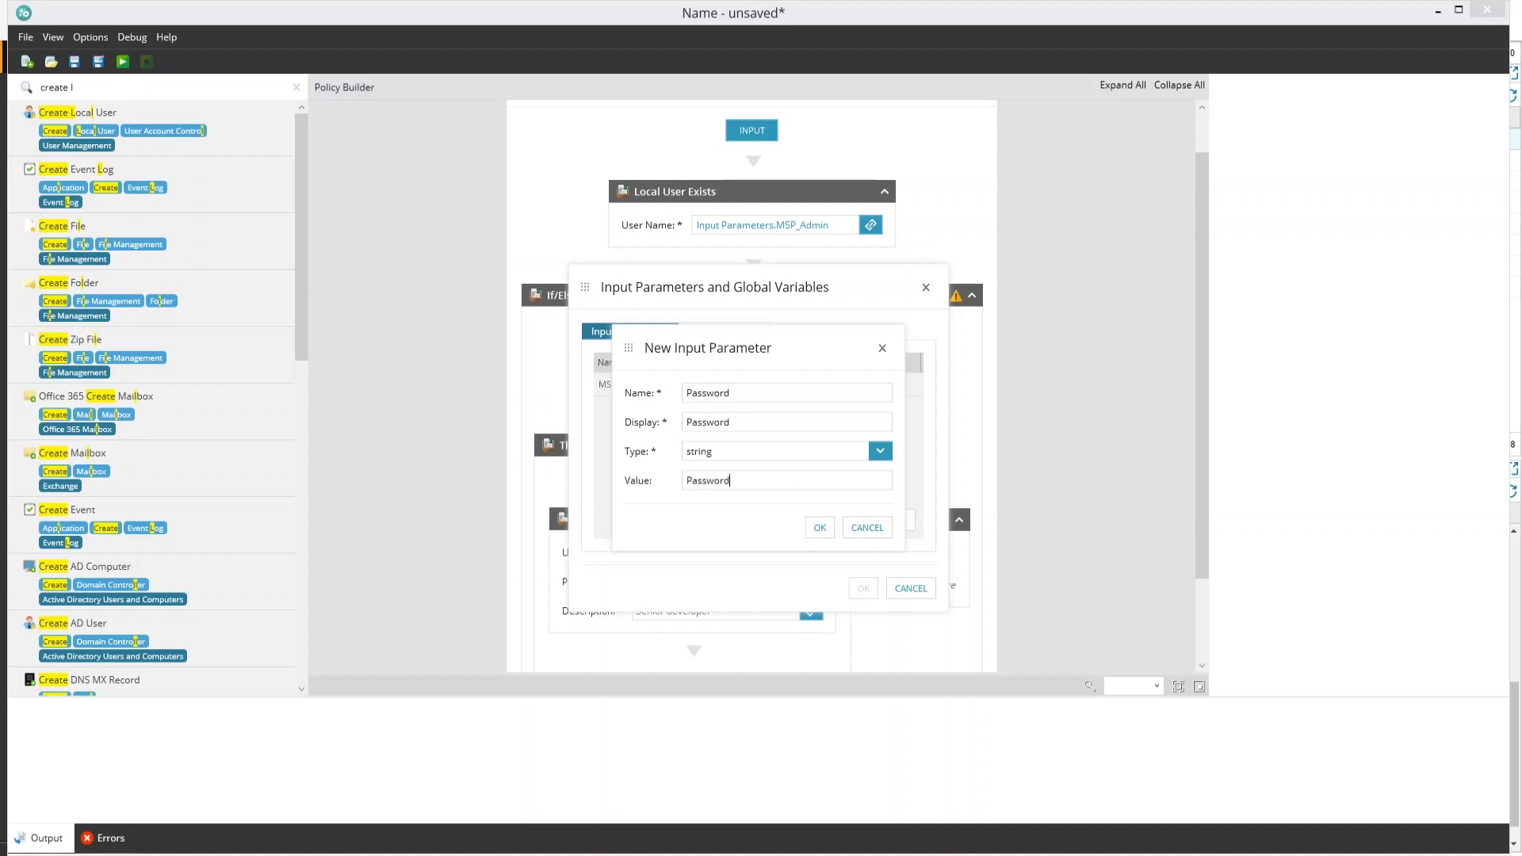
key(BackSpace)
key(BackSpace)
key(BackSpace)
key(BackSpace)
key(BackSpace)
key(BackSpace)
key(BackSpace)
key(BackSpace)
click(880, 451)
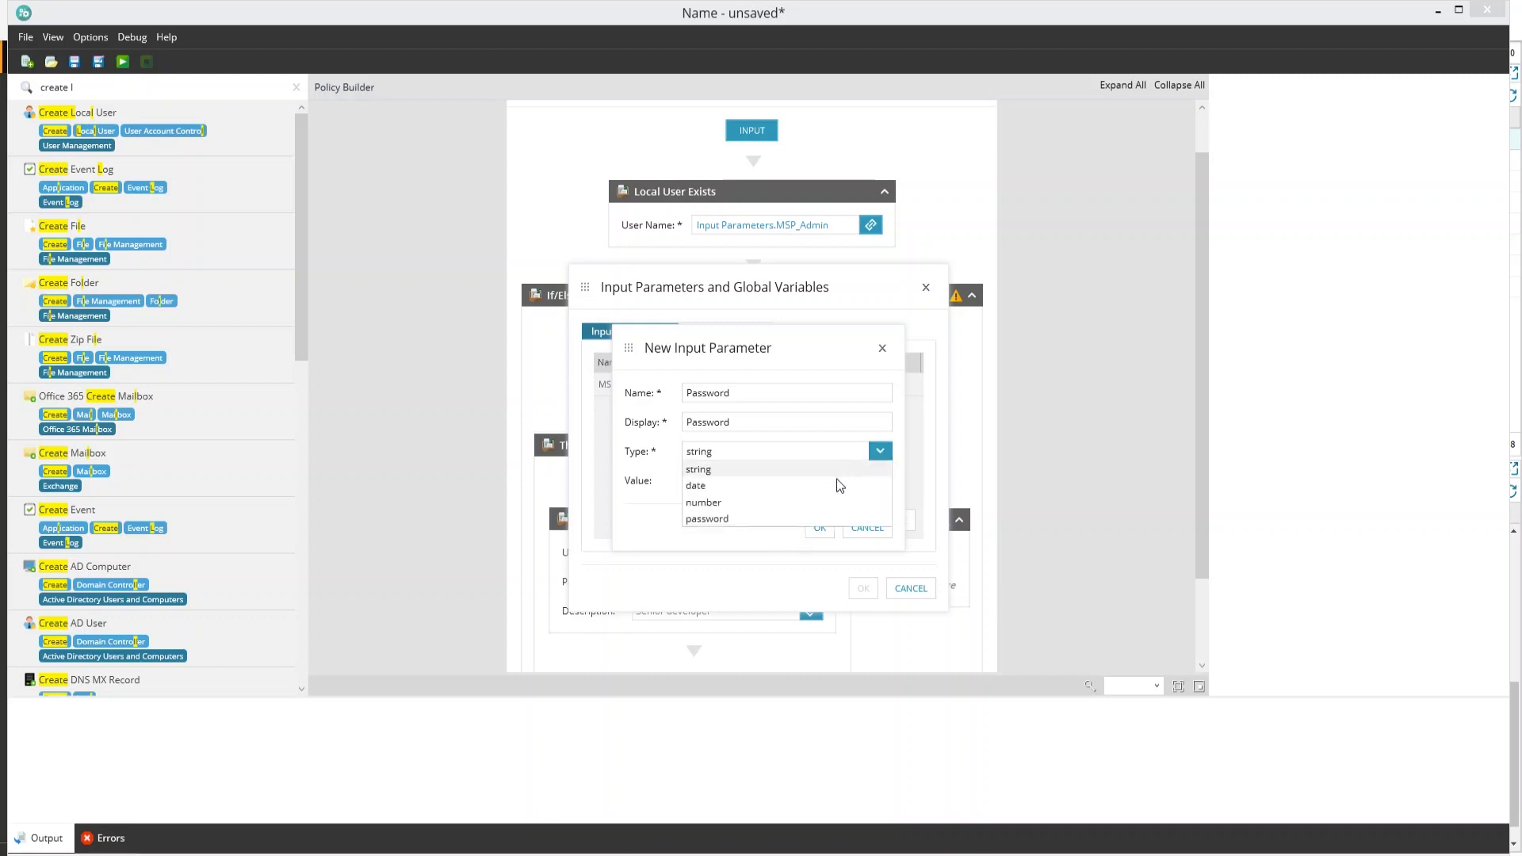
click(809, 519)
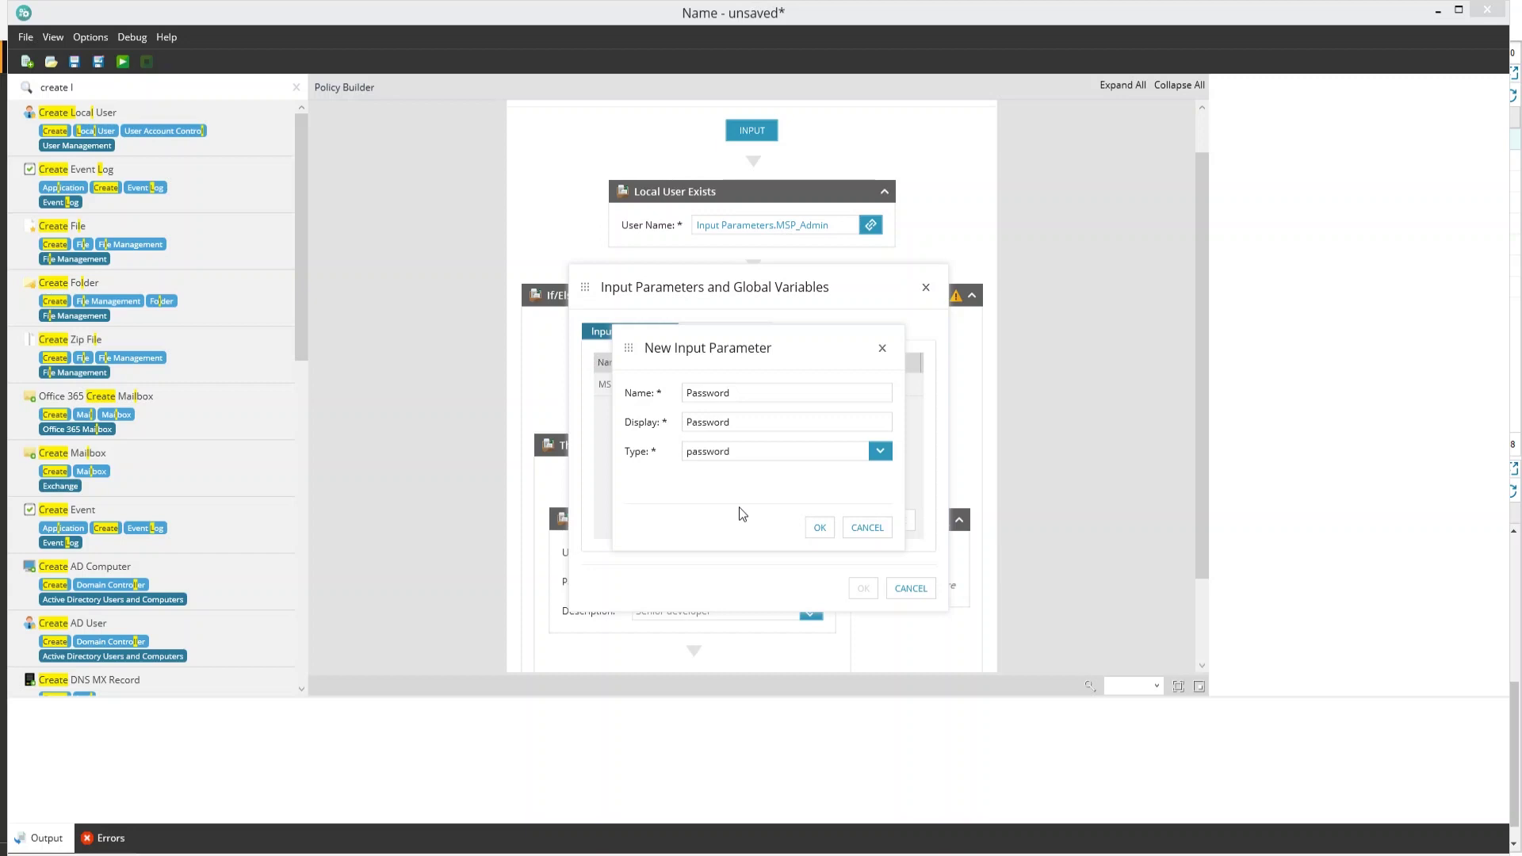
click(819, 527)
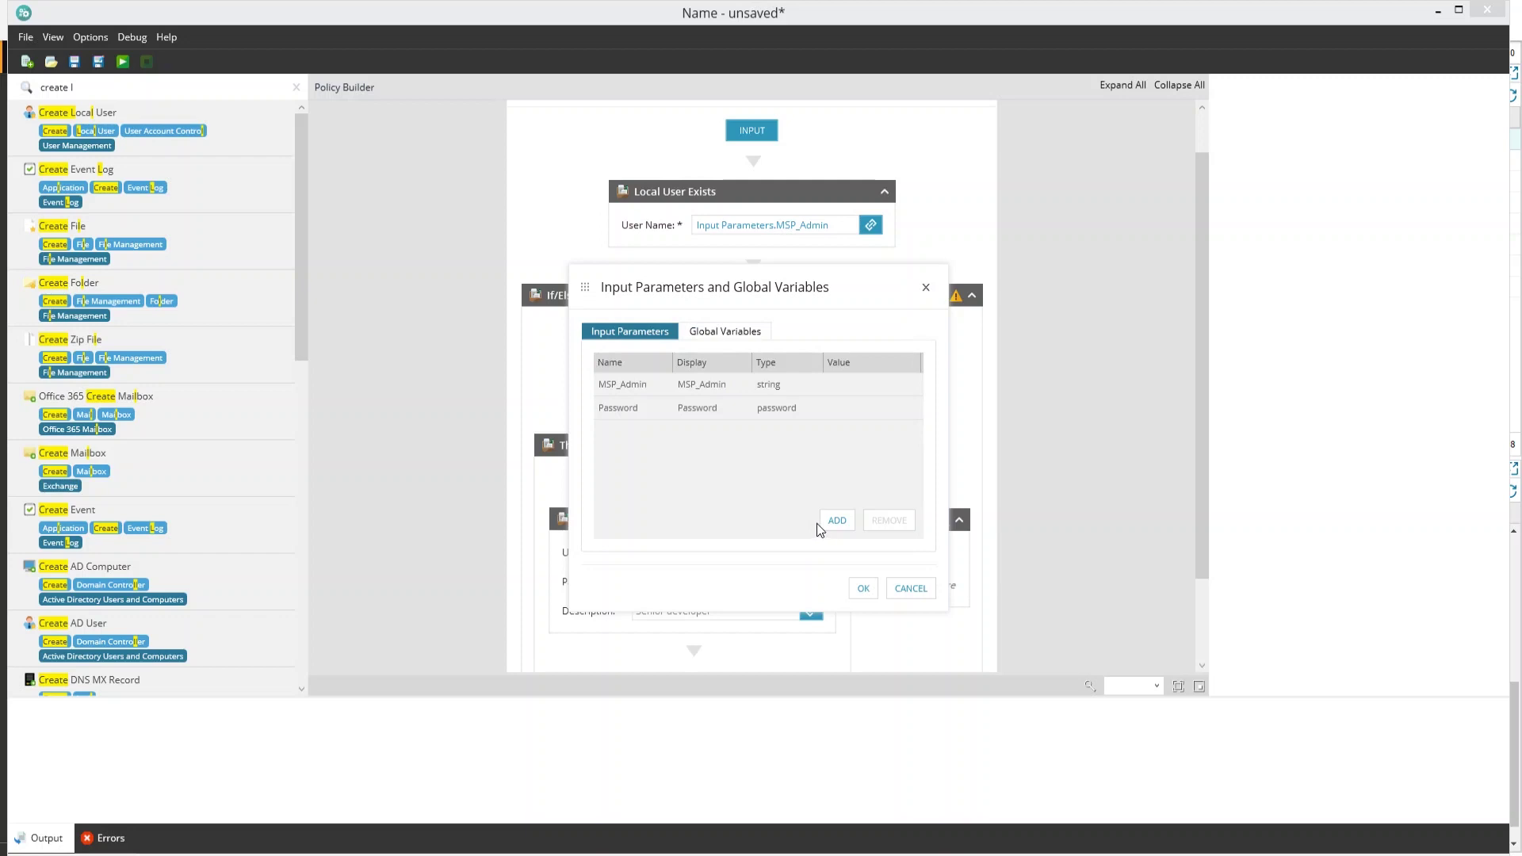
click(862, 588)
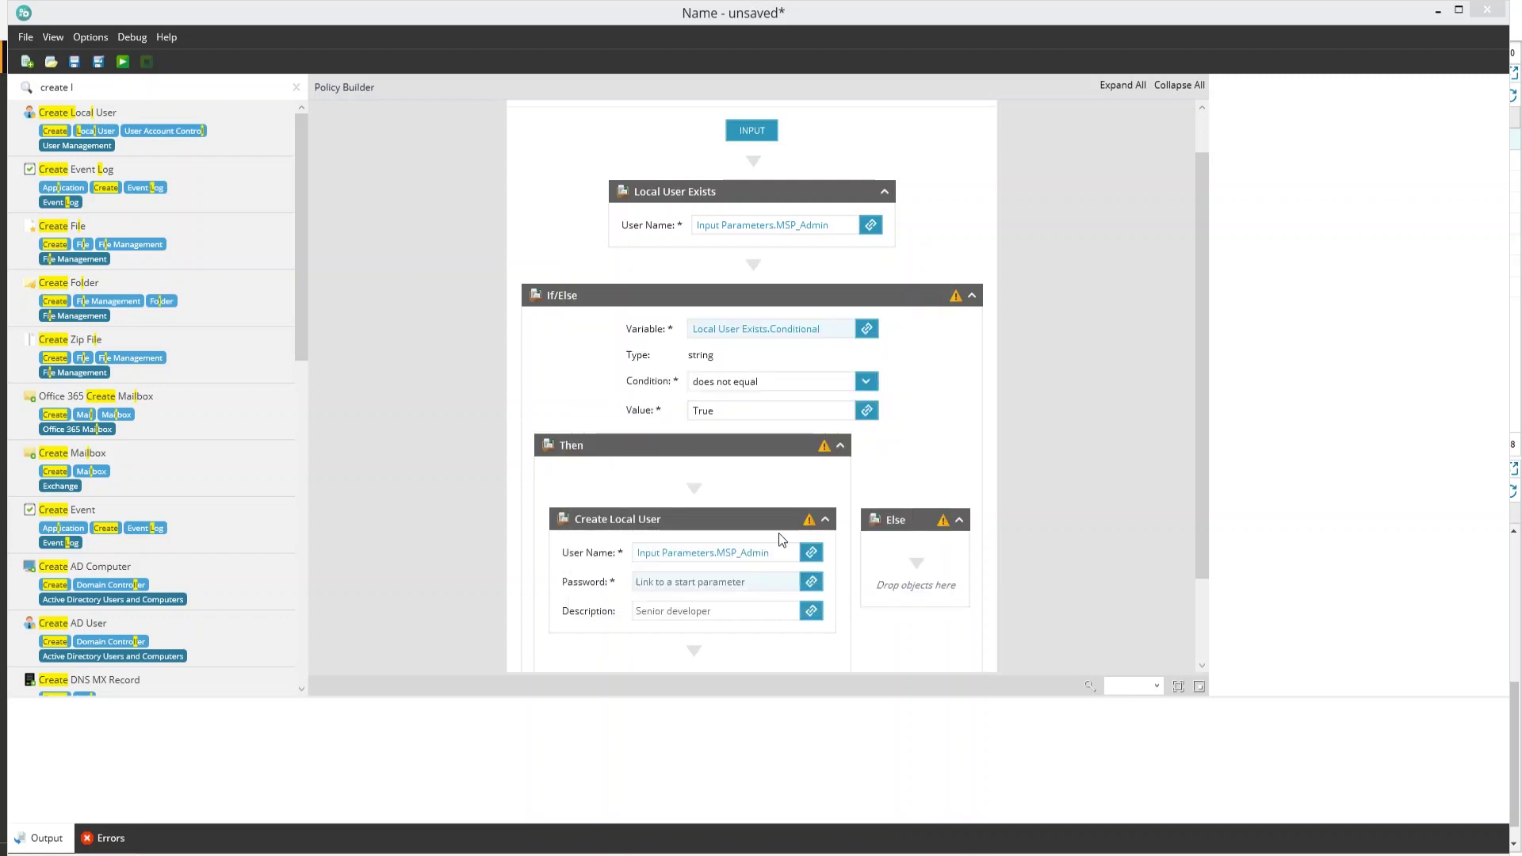
Link the Password field of Create Local User to the Password input parameter.
scroll(778, 533, down, 1)
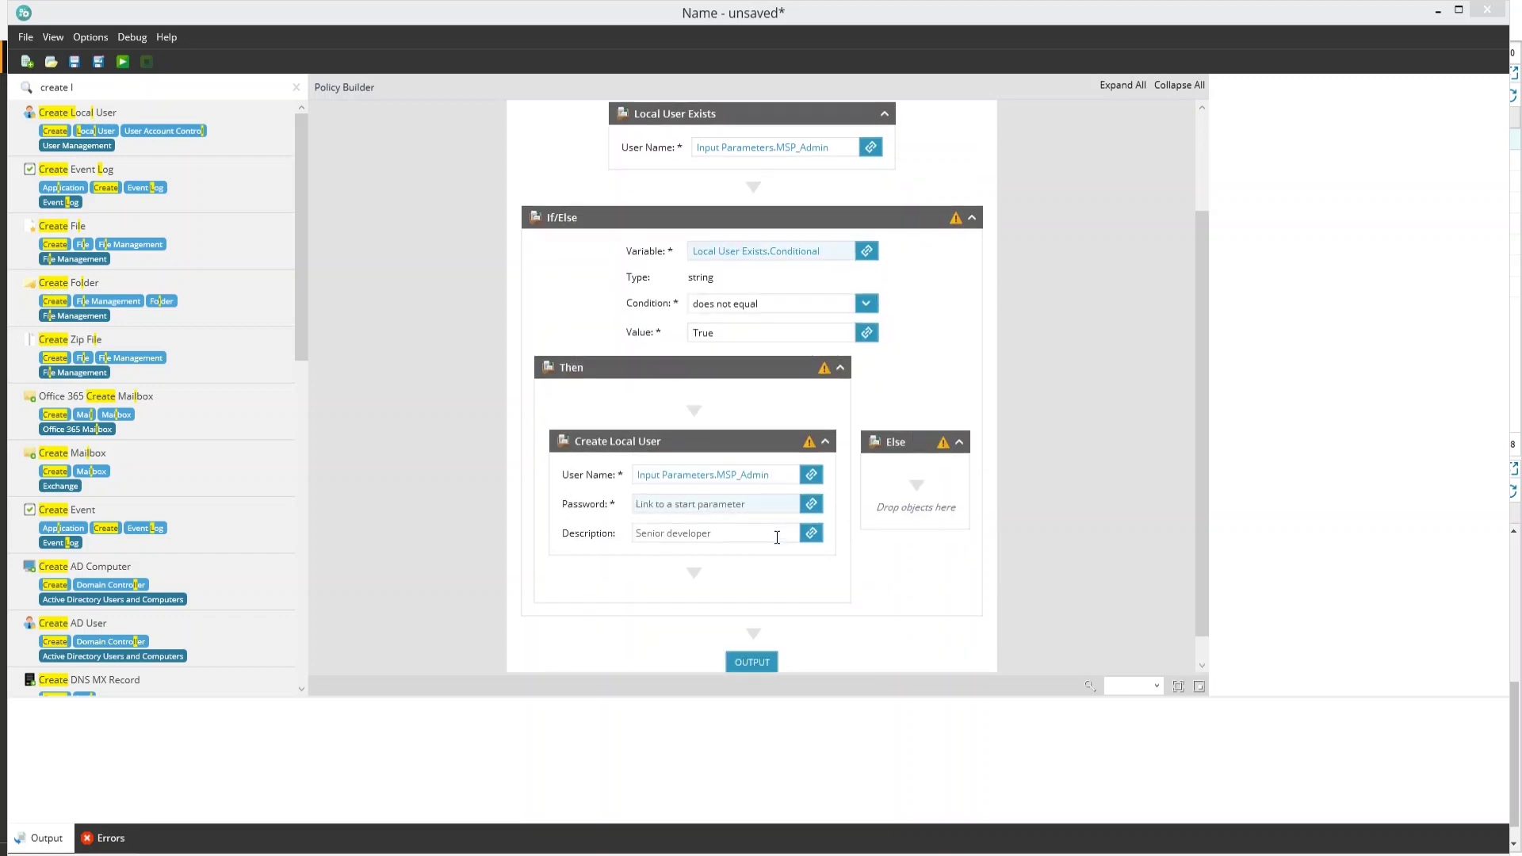
click(810, 504)
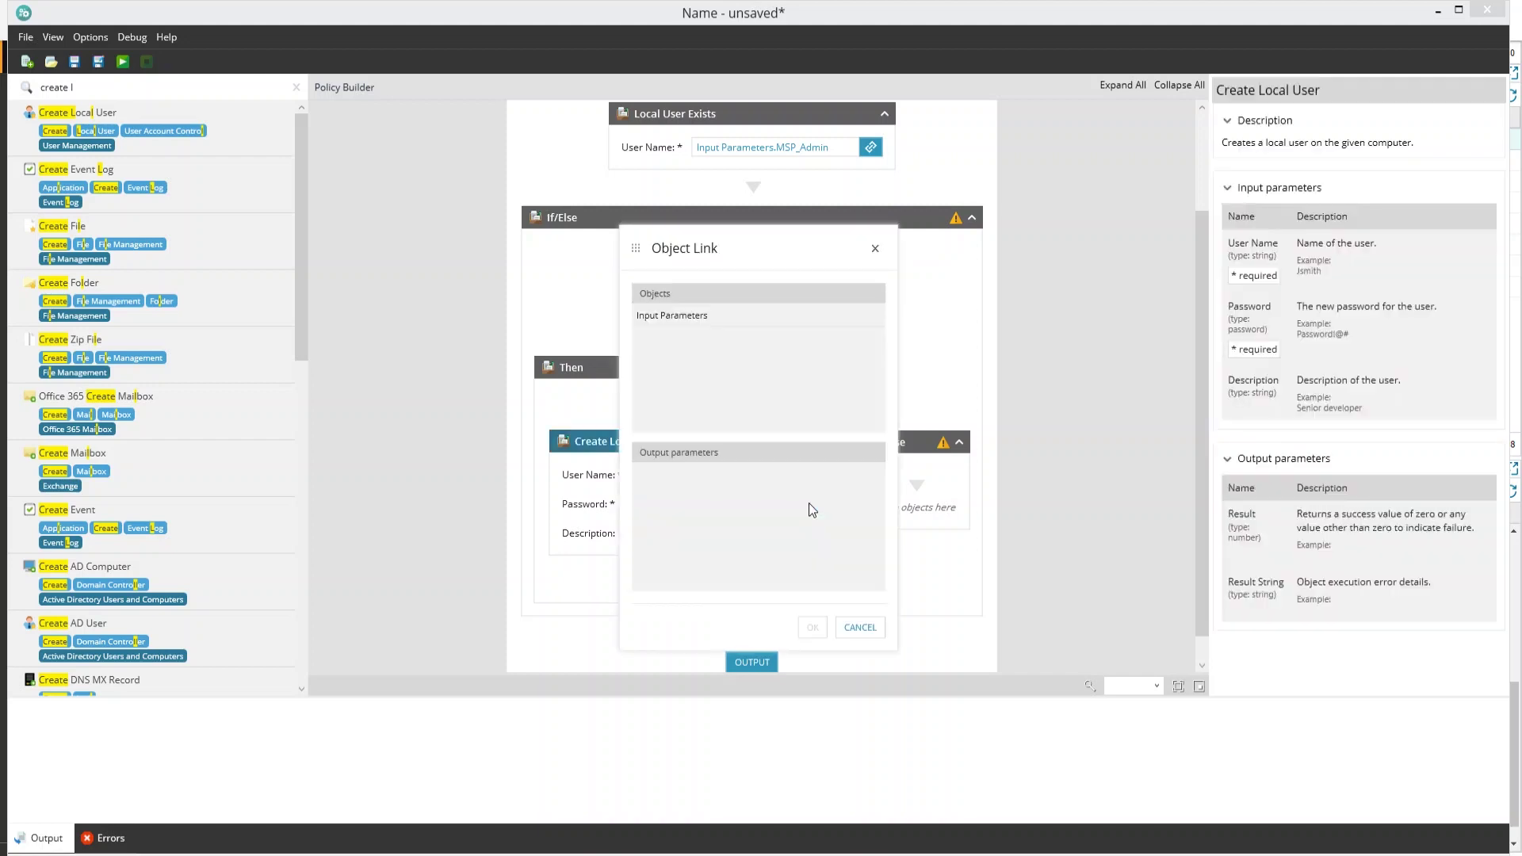
click(765, 315)
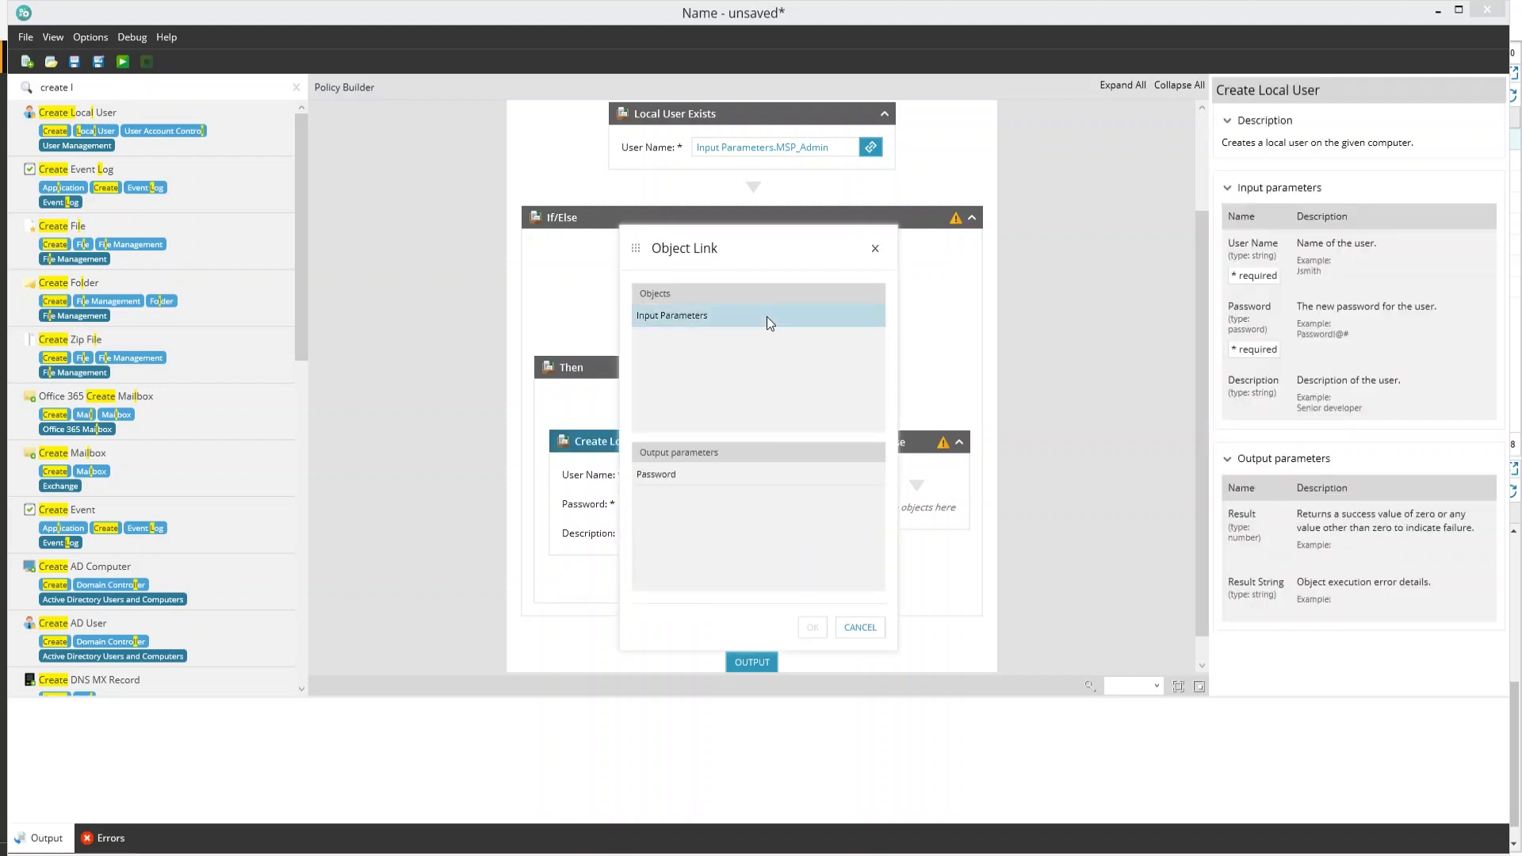
click(737, 479)
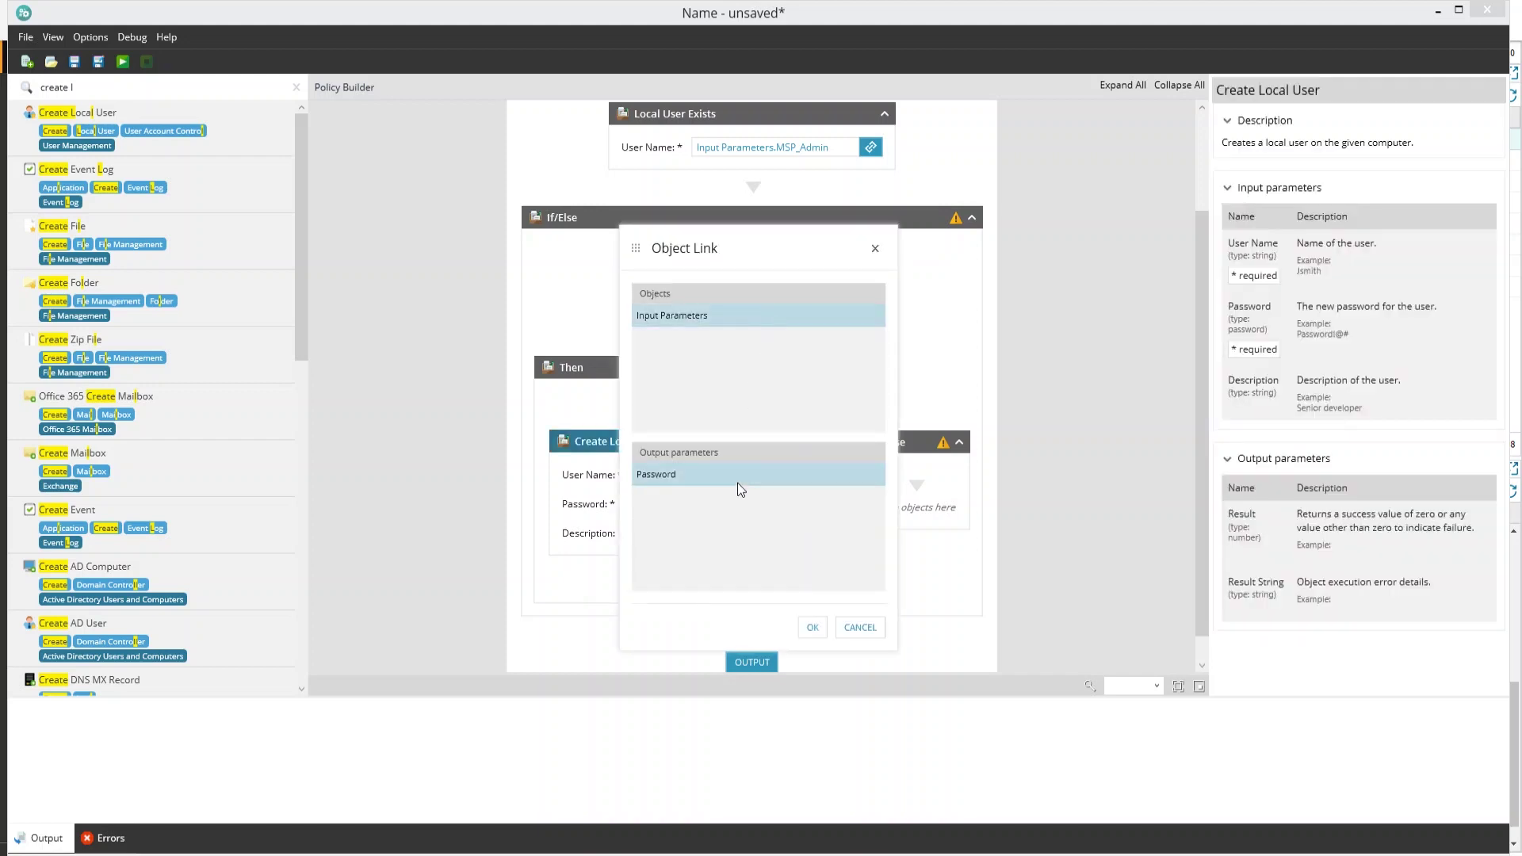
click(812, 627)
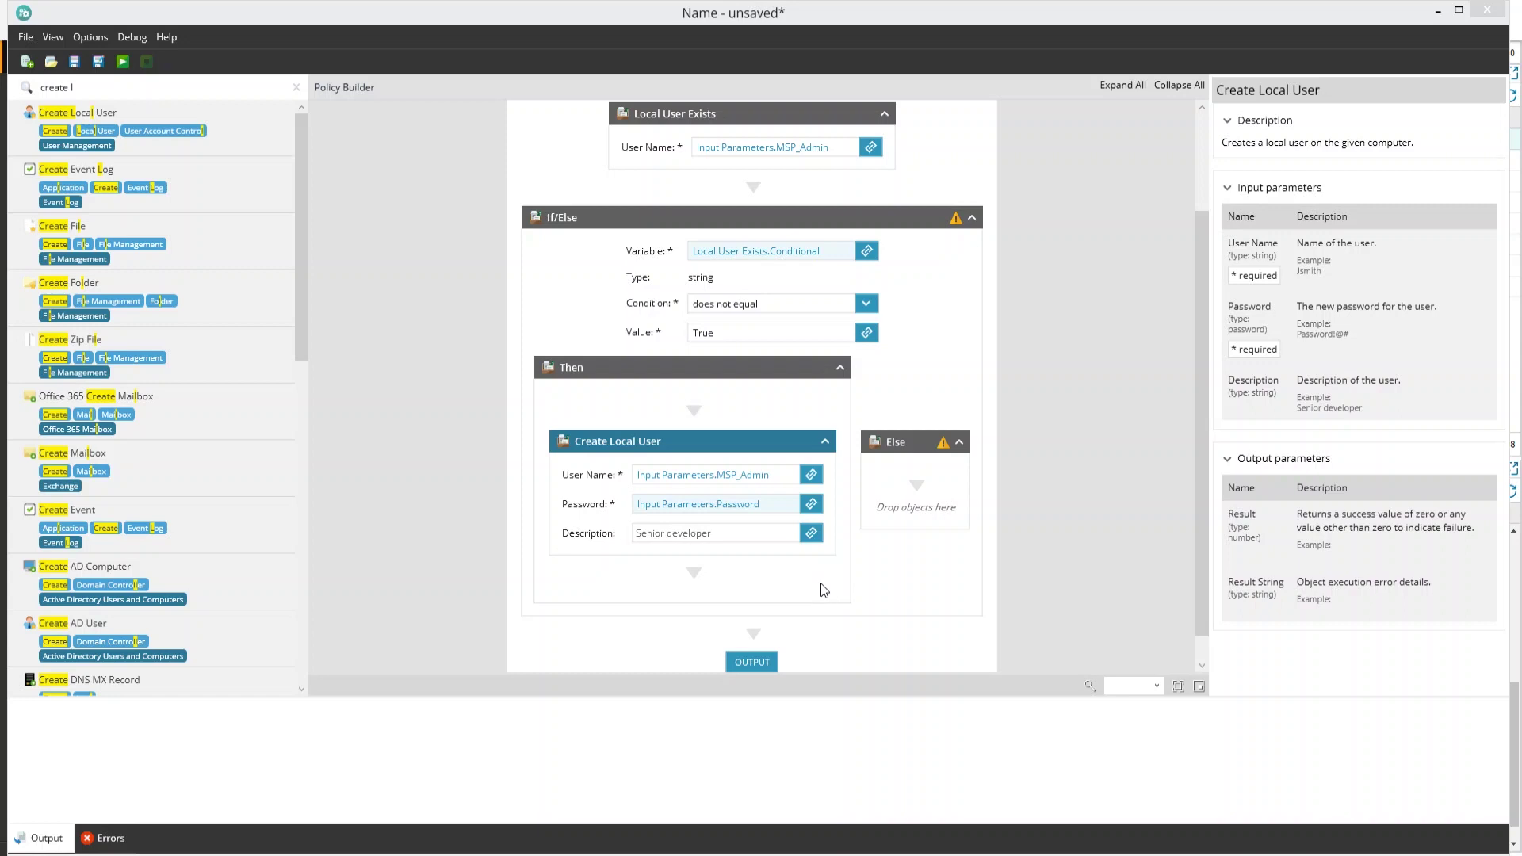
Set the description of Create Local User to Admin.
click(824, 591)
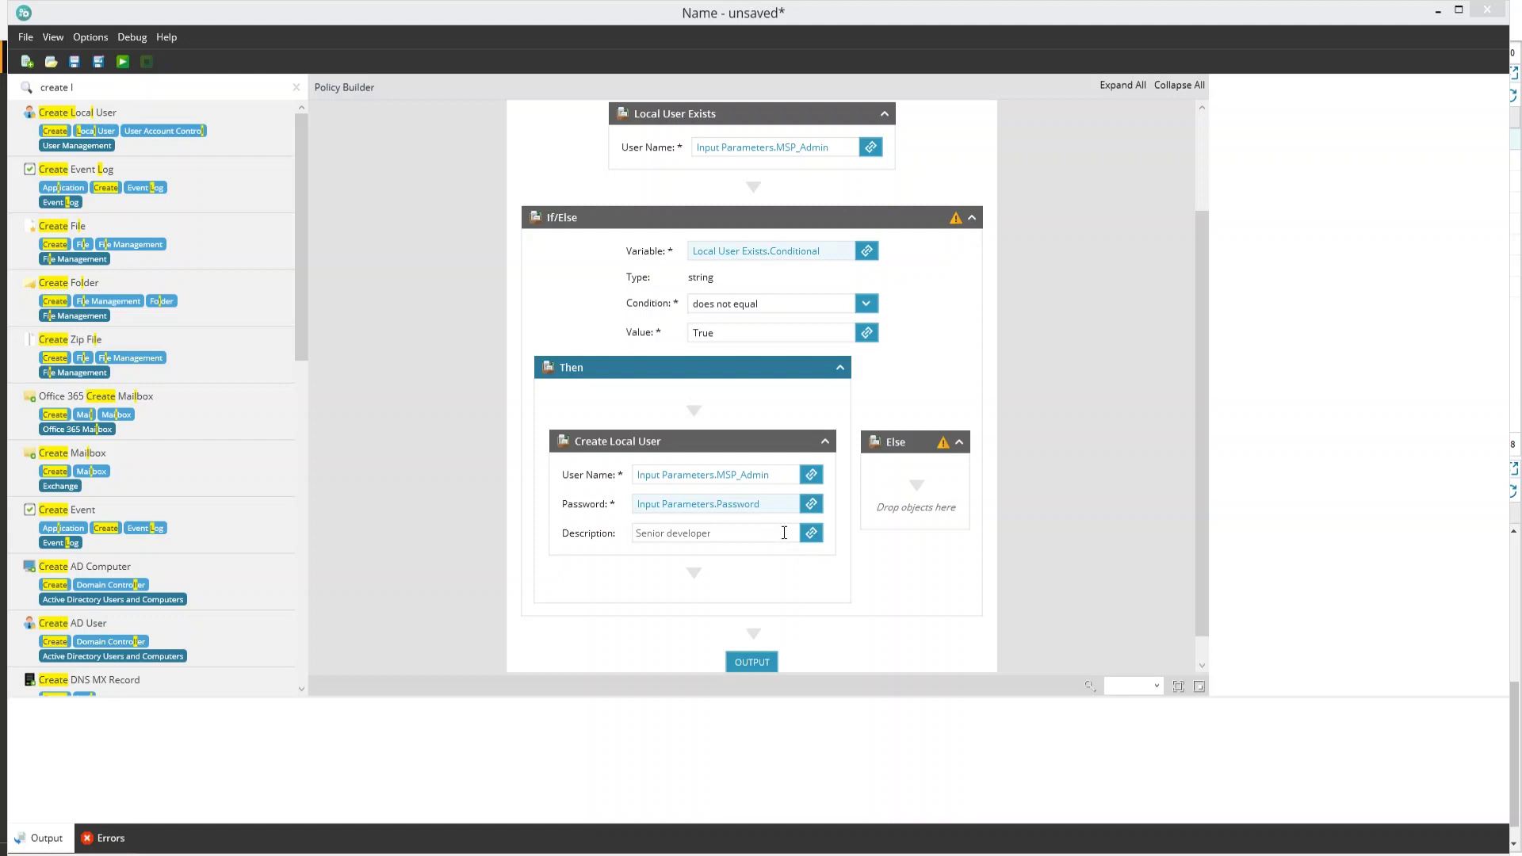
click(688, 533)
text(Admin)
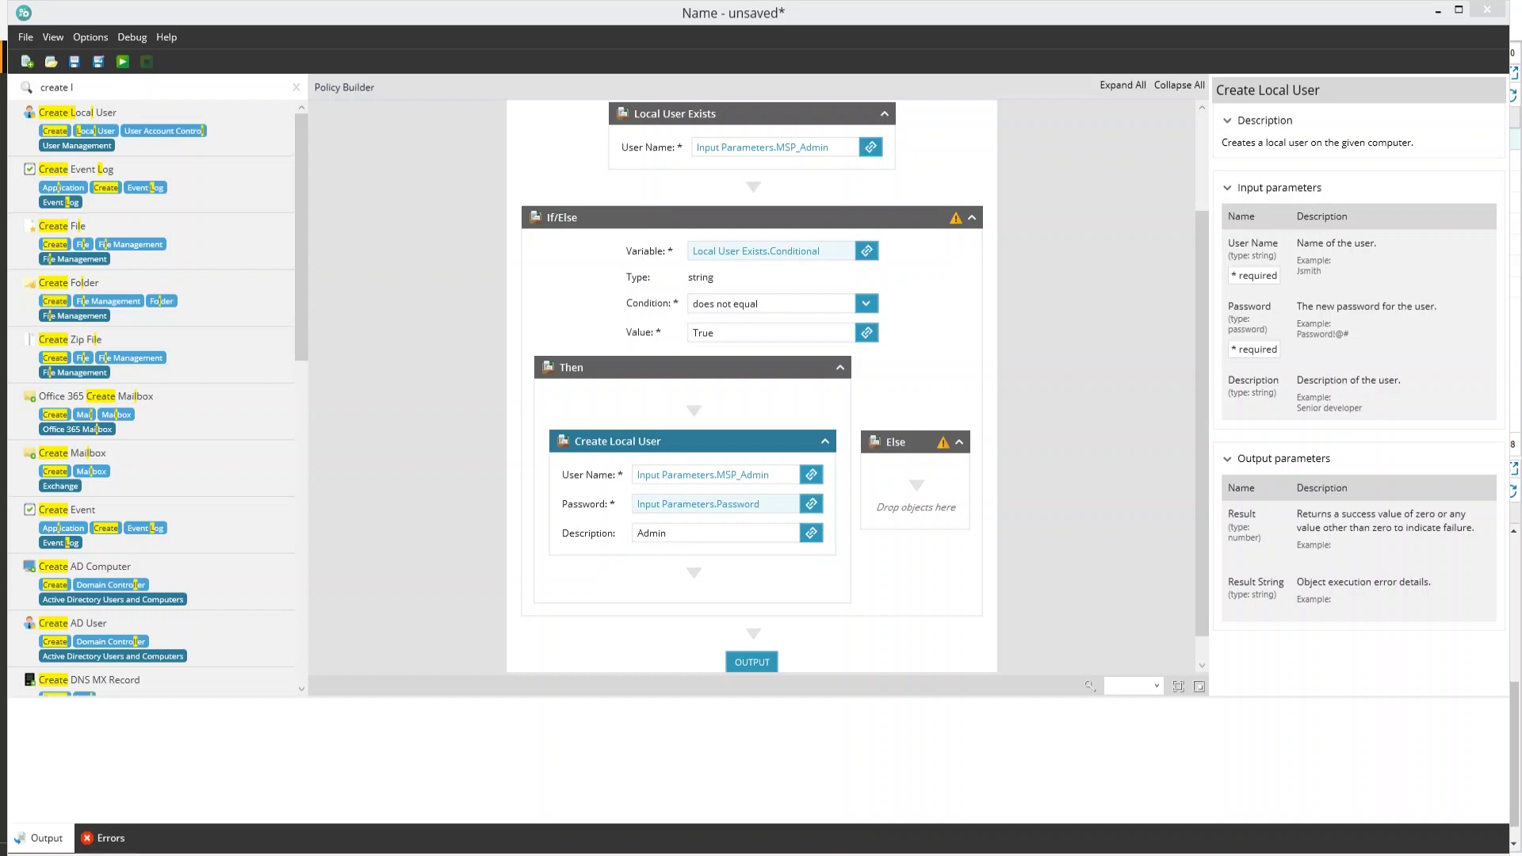
click(811, 590)
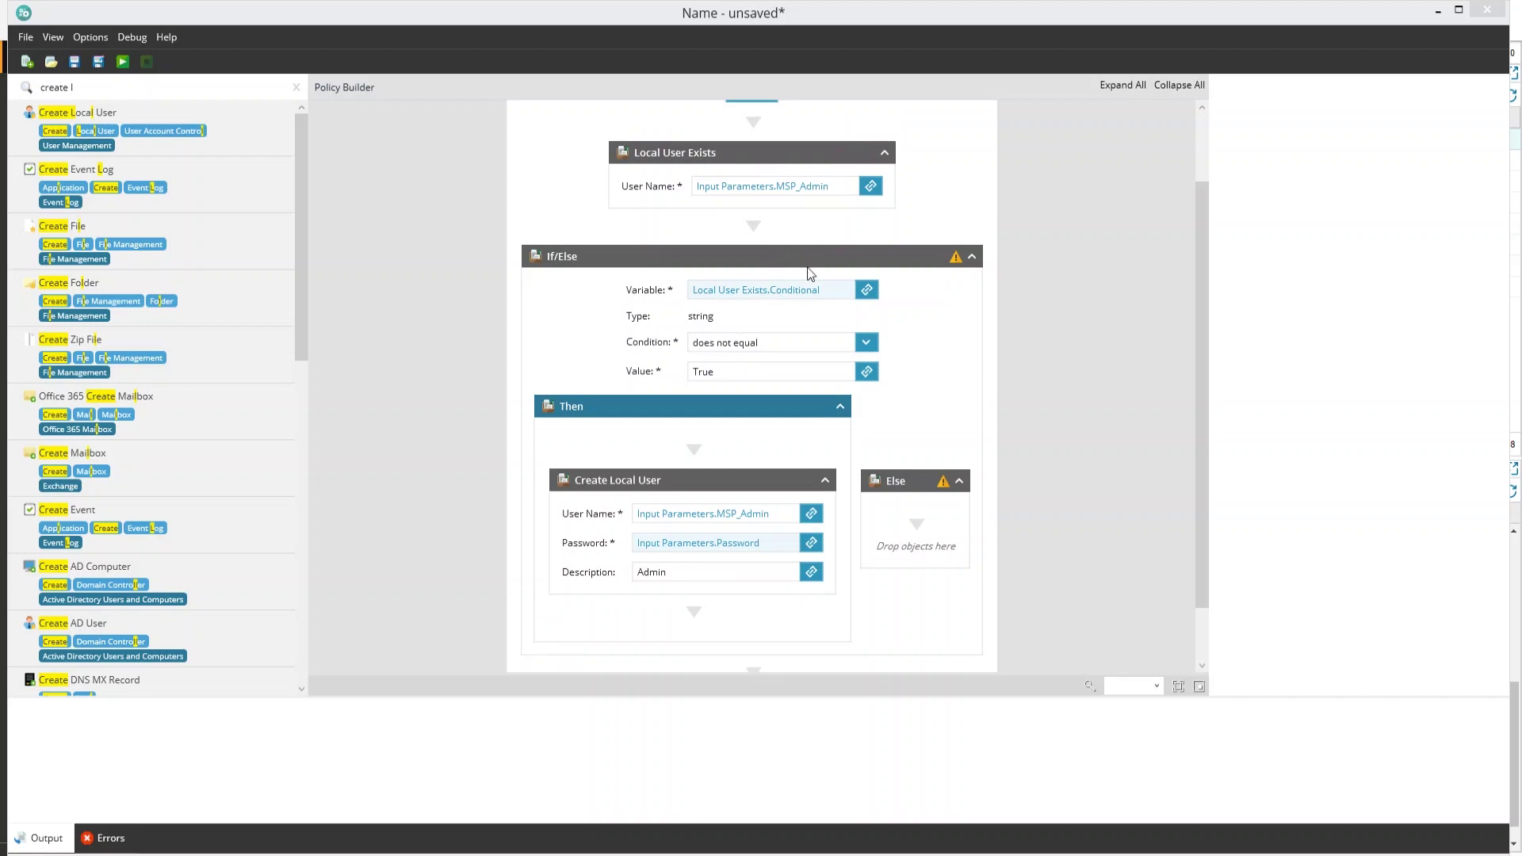
Find the Add User To Local Group object and place it below Create Local User in the Then branch.
scroll(888, 611, down, 1)
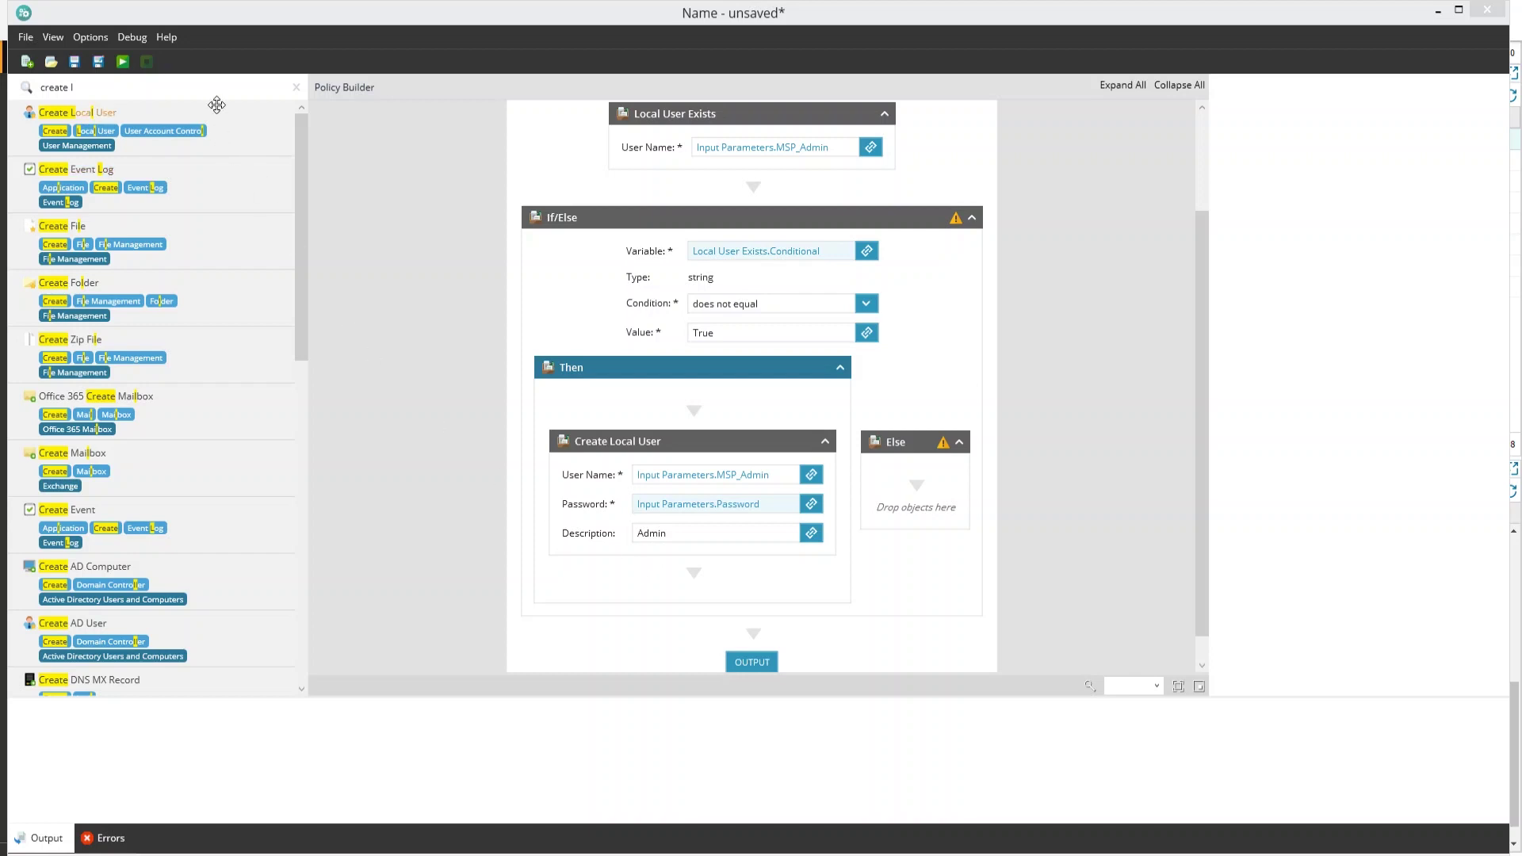
key(BackSpace)
key(BackSpace)
key(BackSpace)
key(BackSpace)
key(BackSpace)
key(BackSpace)
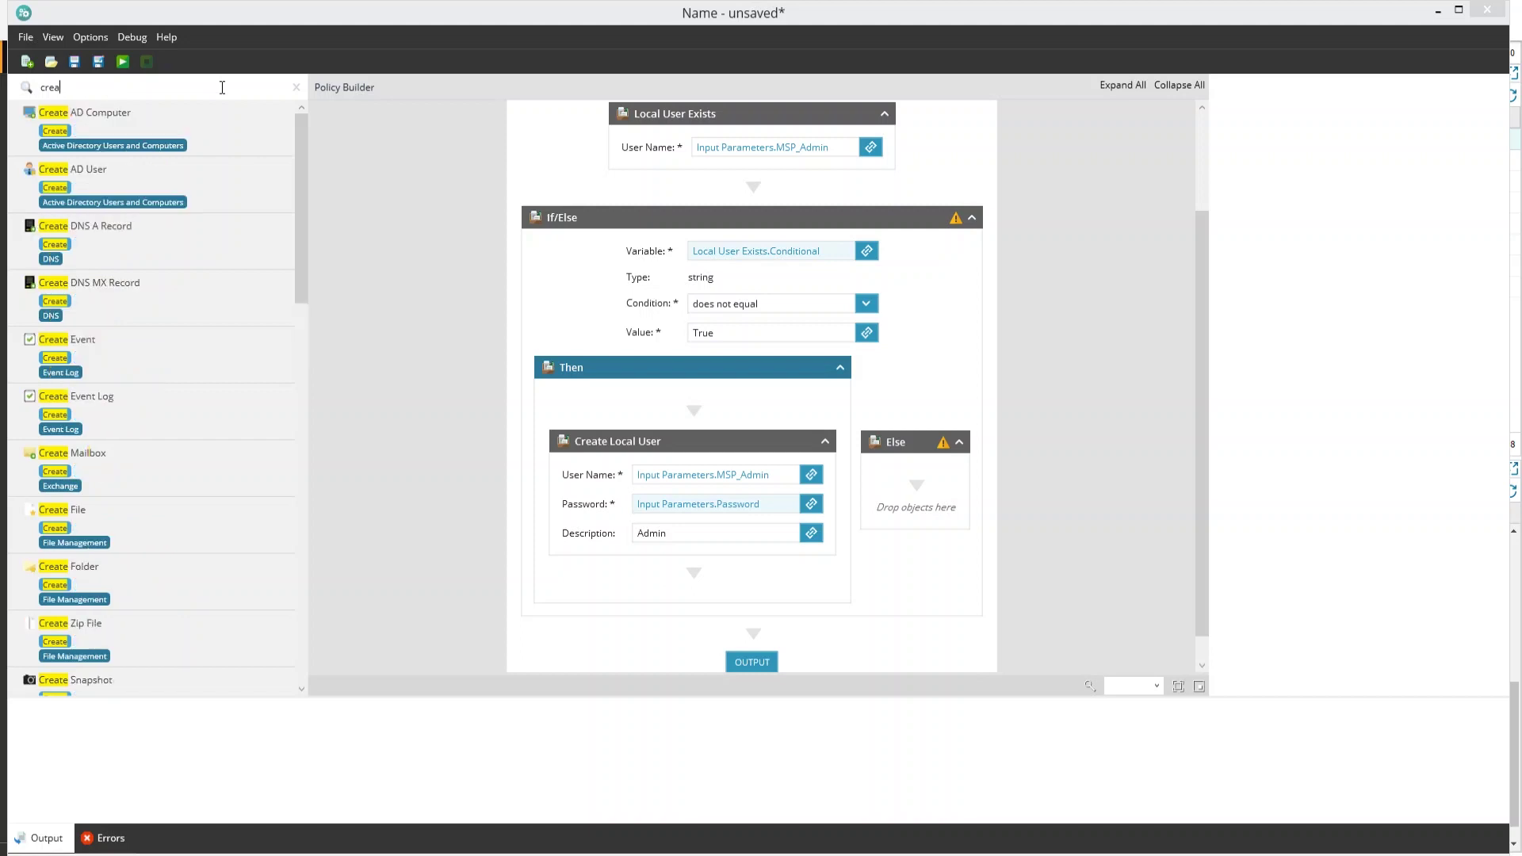
text(add local)
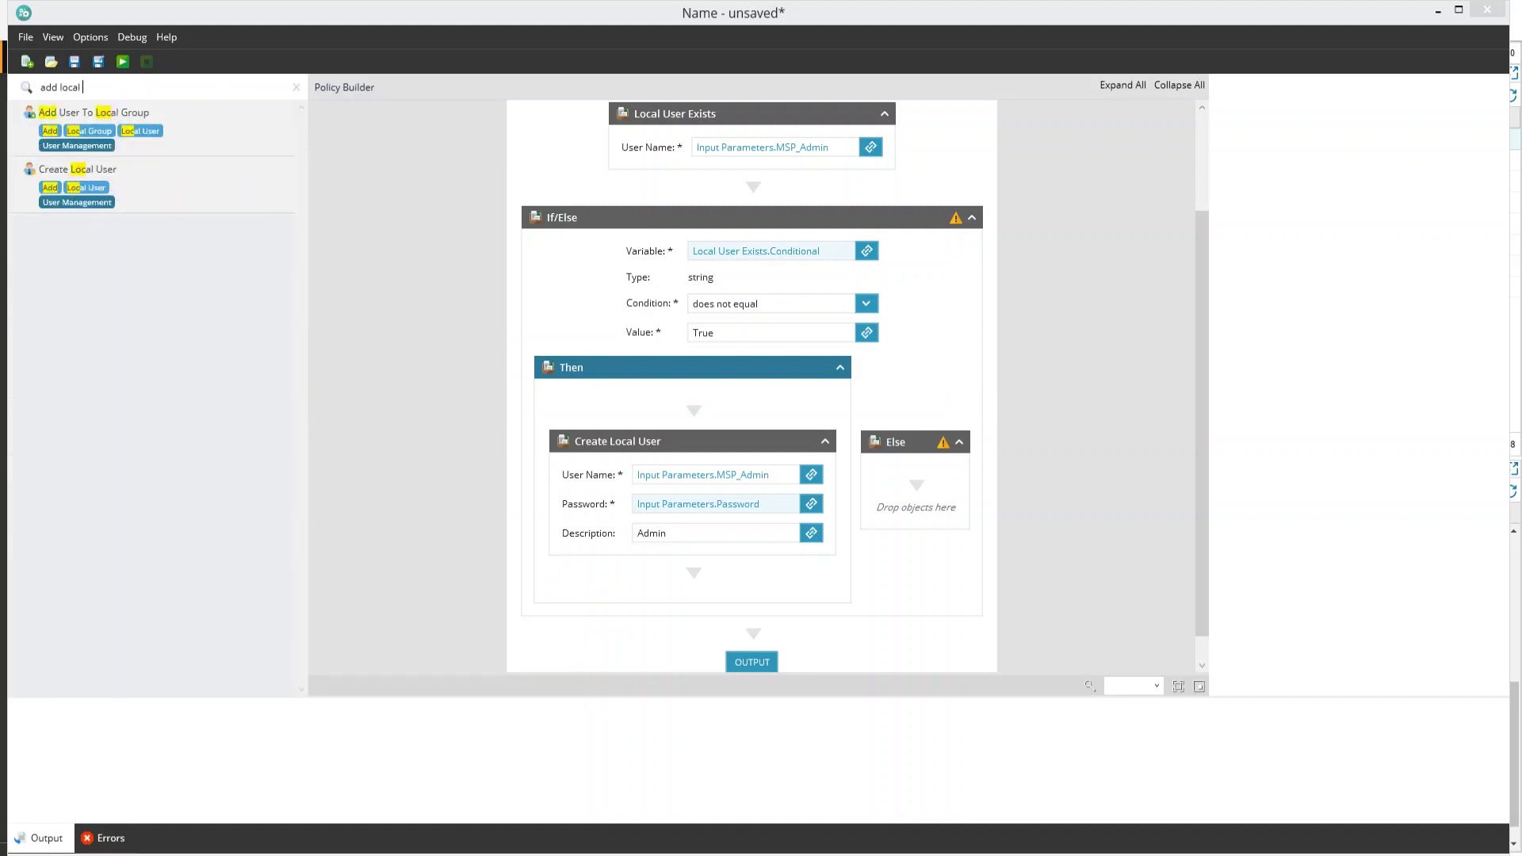
drag(36, 99, 688, 587)
Link the User Name of Add User To Local Group to the MSP_Admin input parameter.
scroll(713, 579, down, 2)
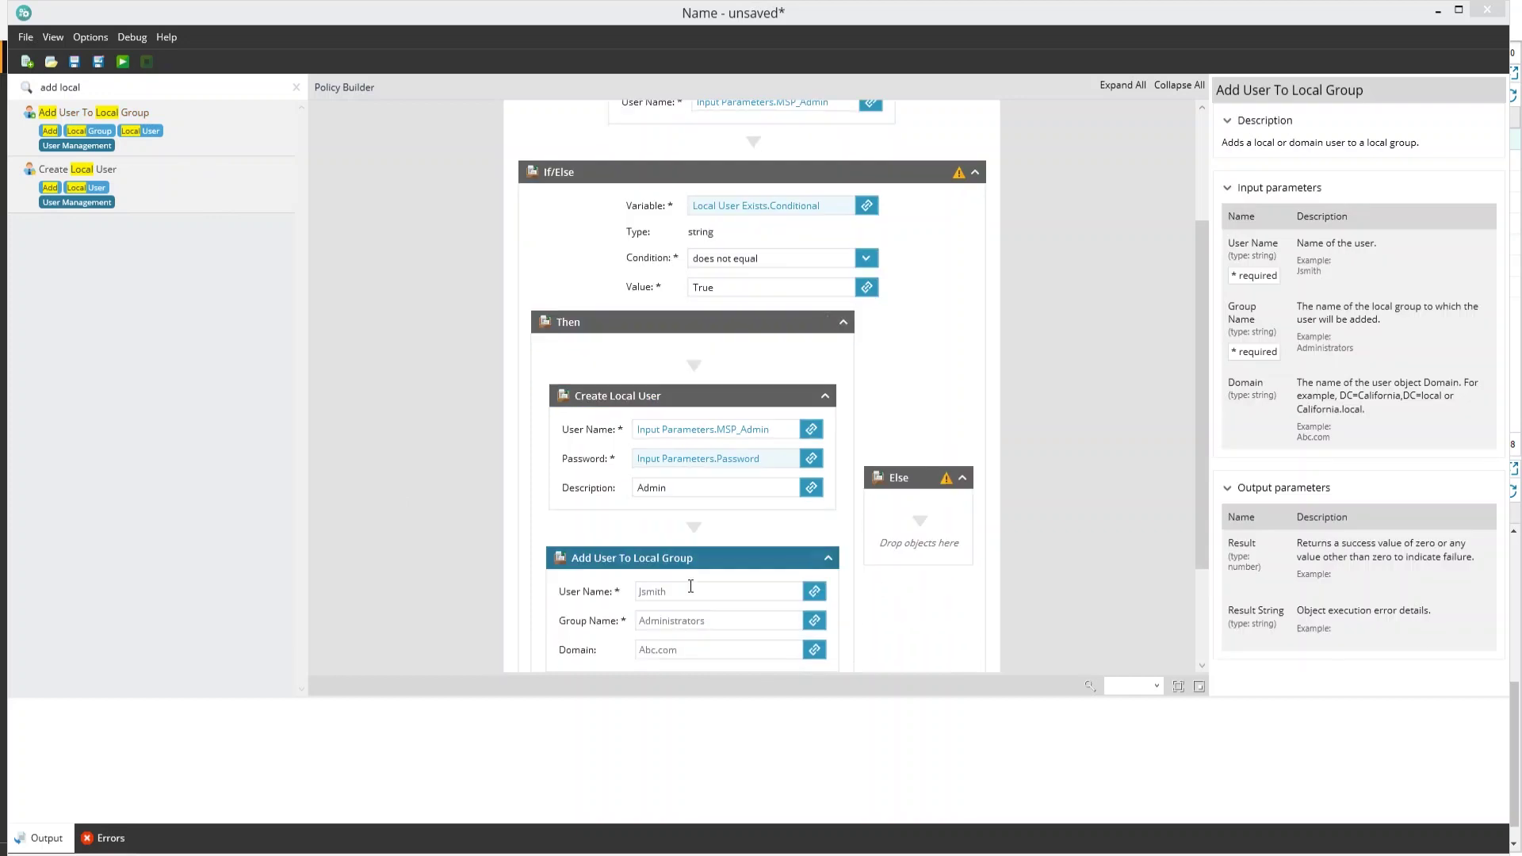
click(709, 552)
click(814, 553)
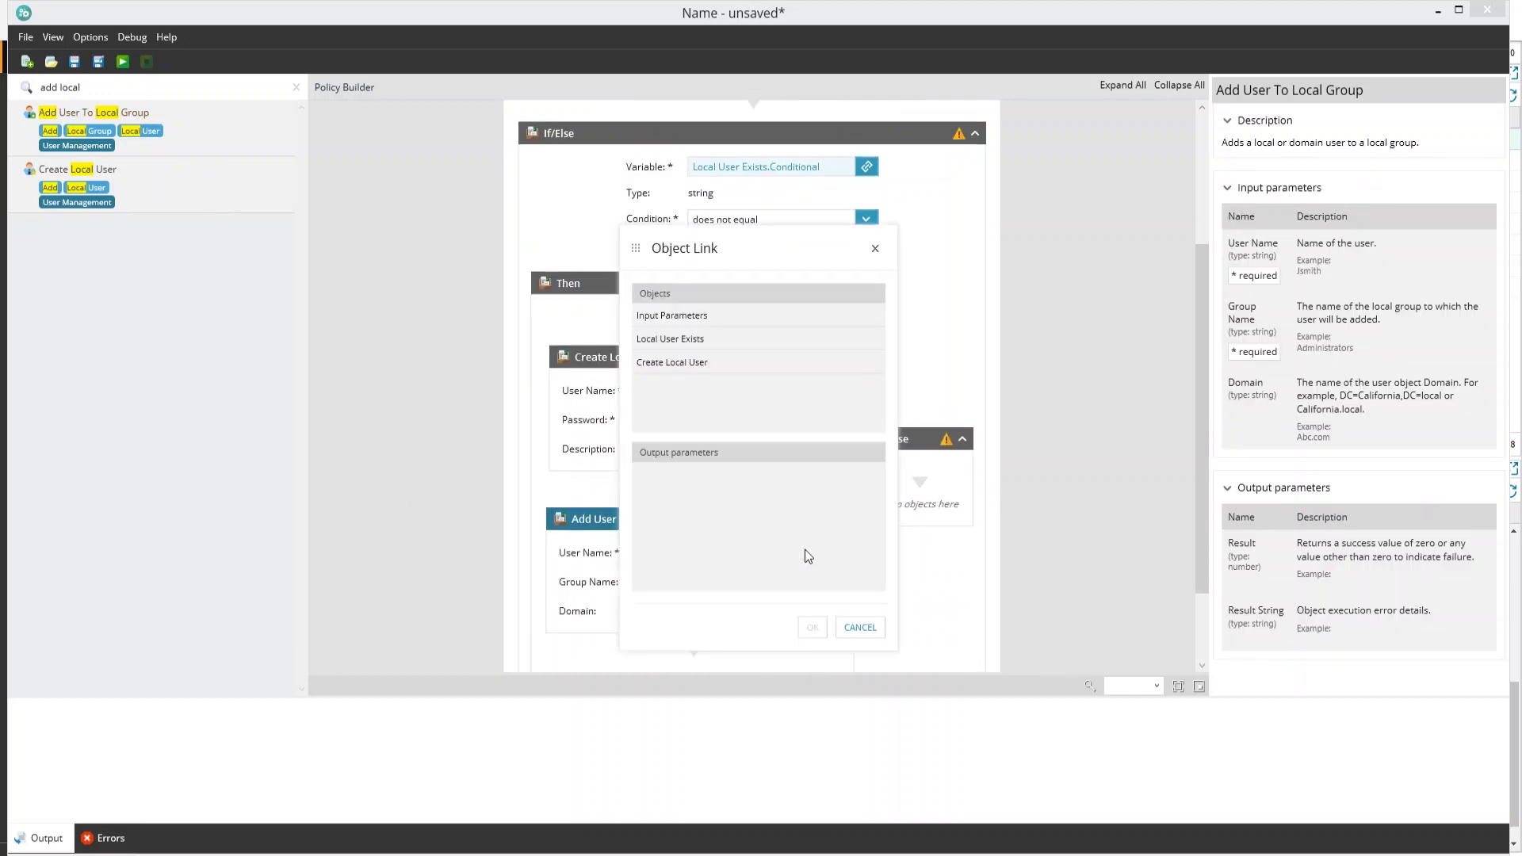
click(738, 324)
click(740, 478)
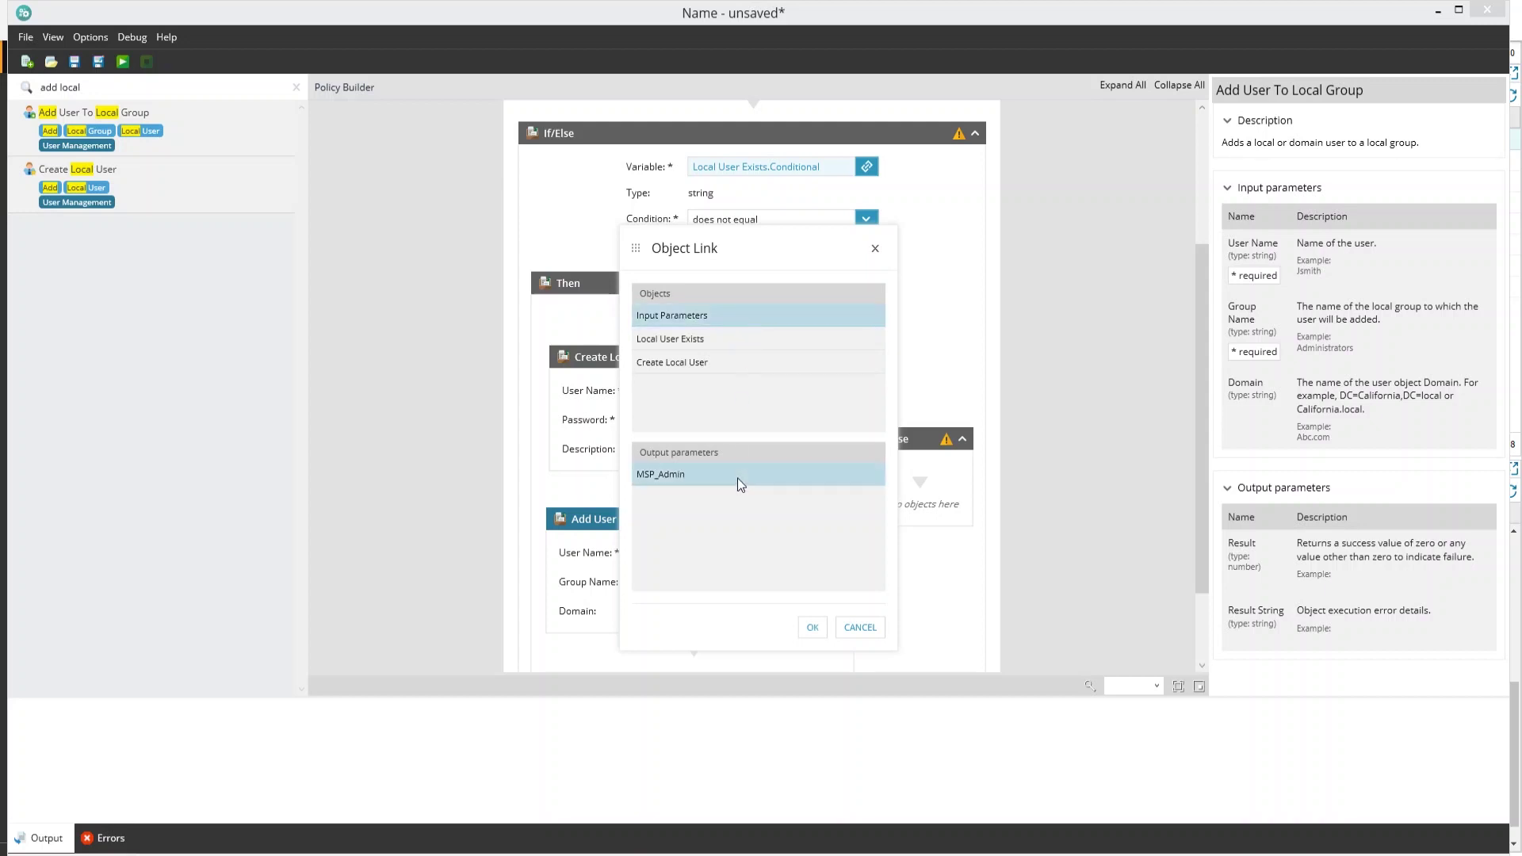
click(821, 632)
Set the Group Name of Add User To Local Group to Administrators.
click(784, 579)
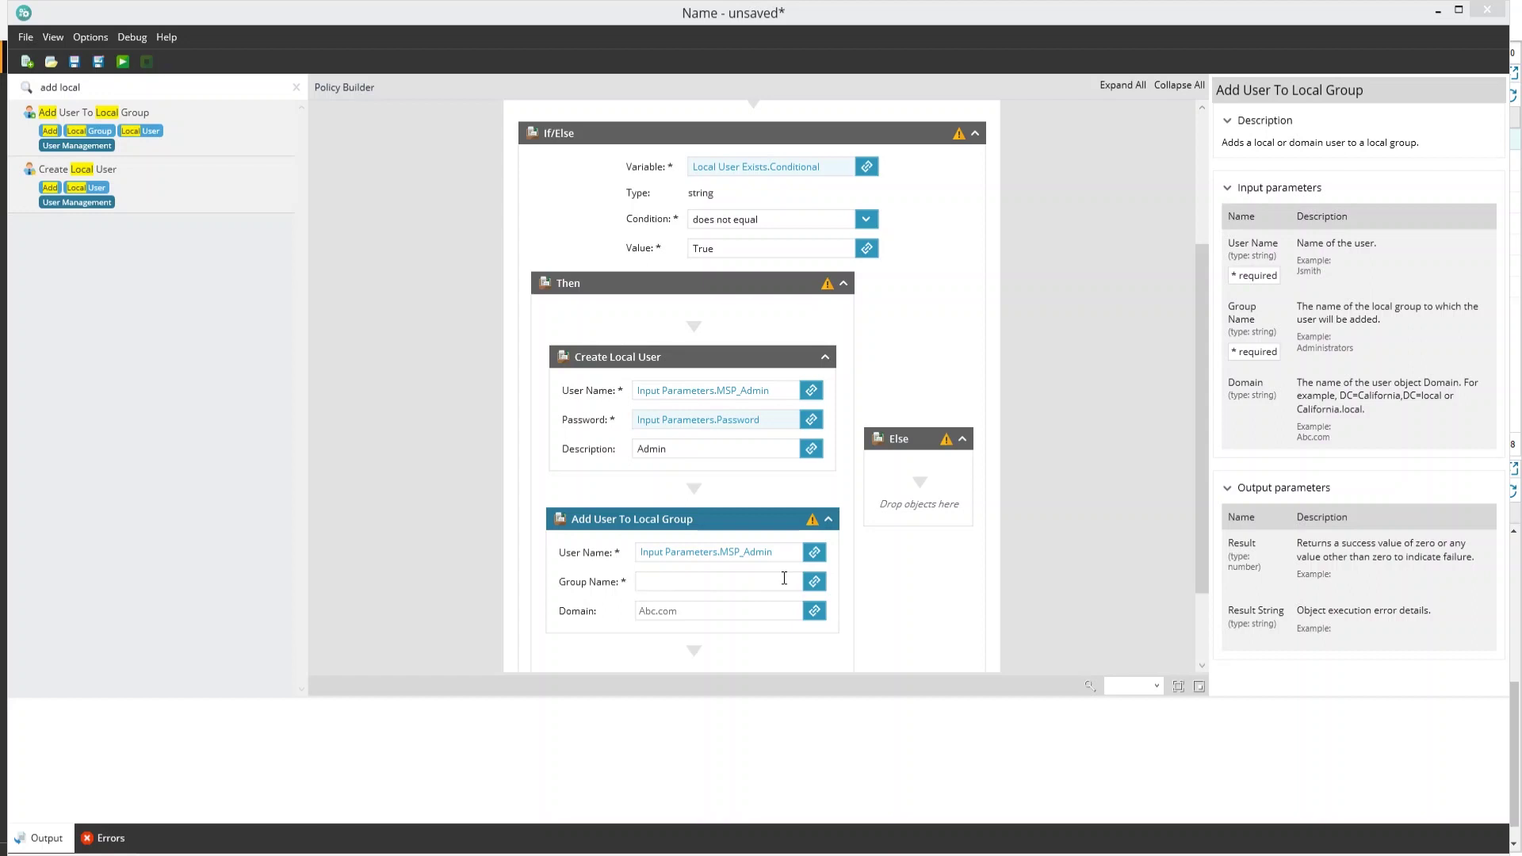
text(Administrators)
click(845, 631)
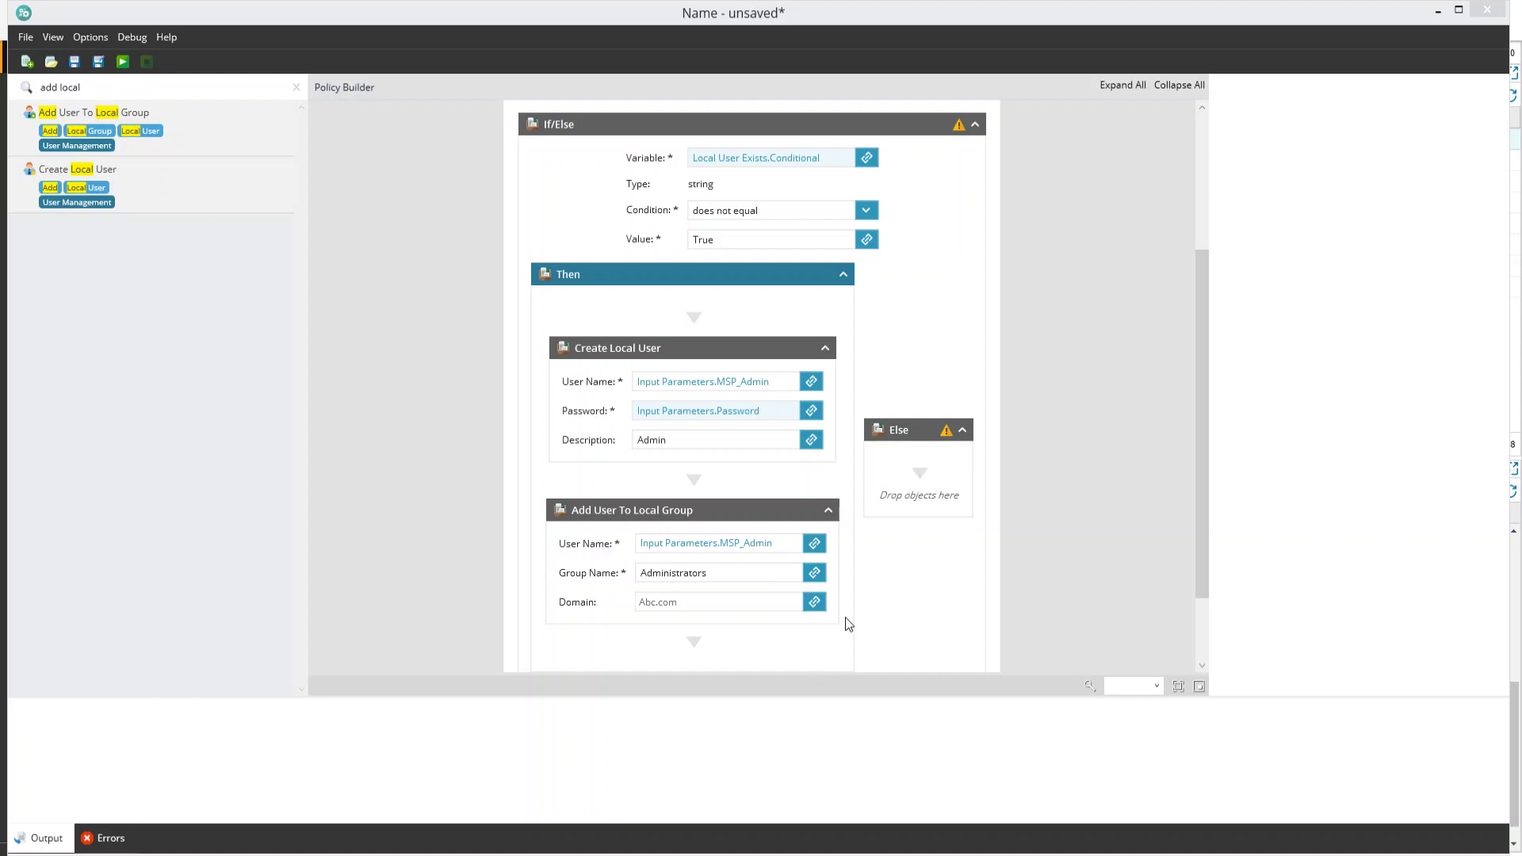
Find the Log object and place it in the Else branch of the If/Else.
scroll(846, 624, up, 1)
scroll(848, 625, up, 3)
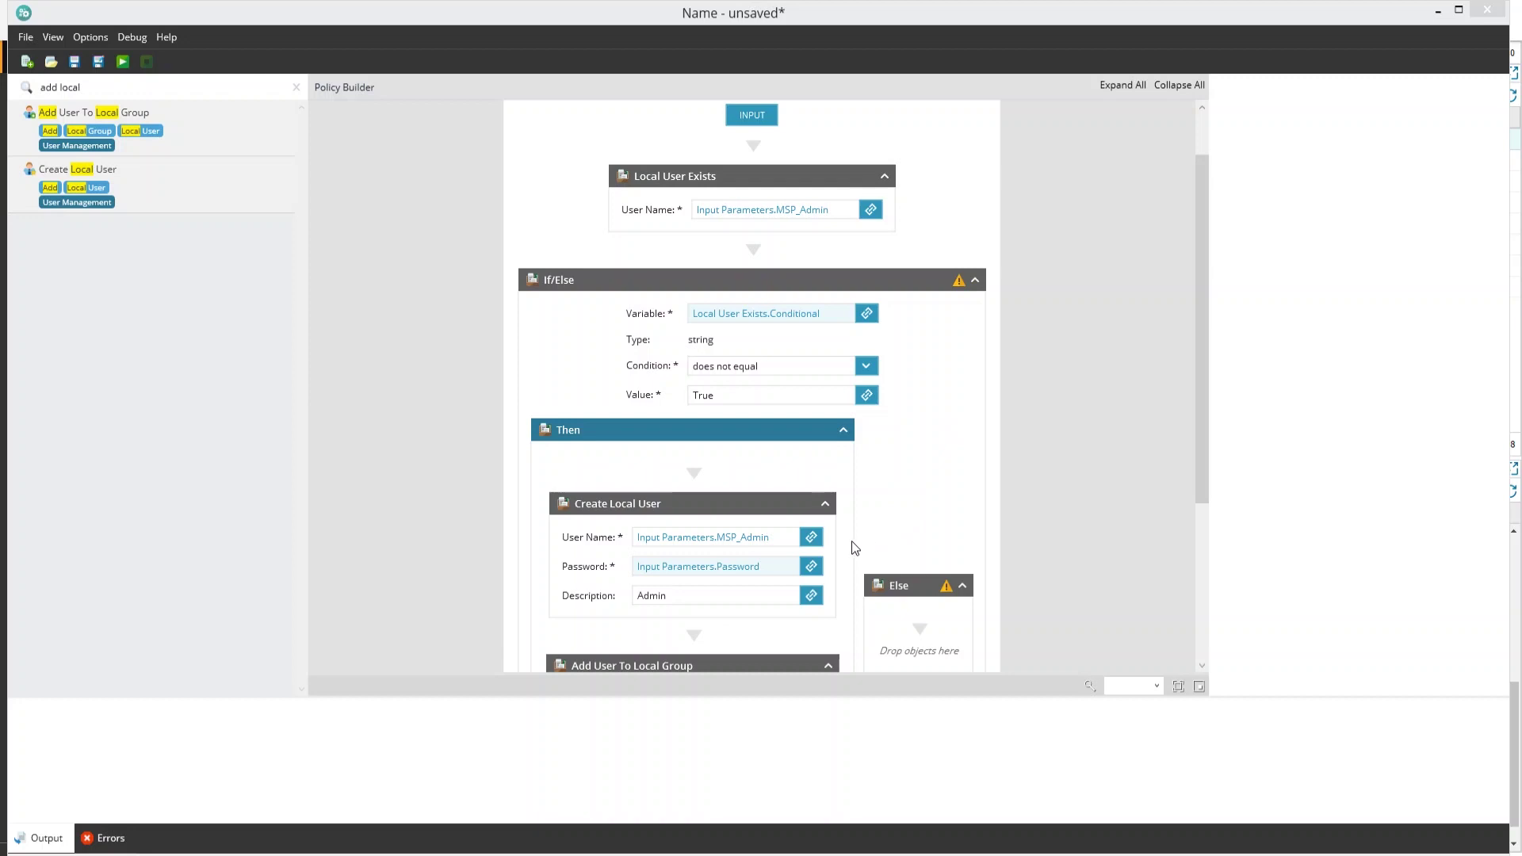
scroll(852, 547, down, 3)
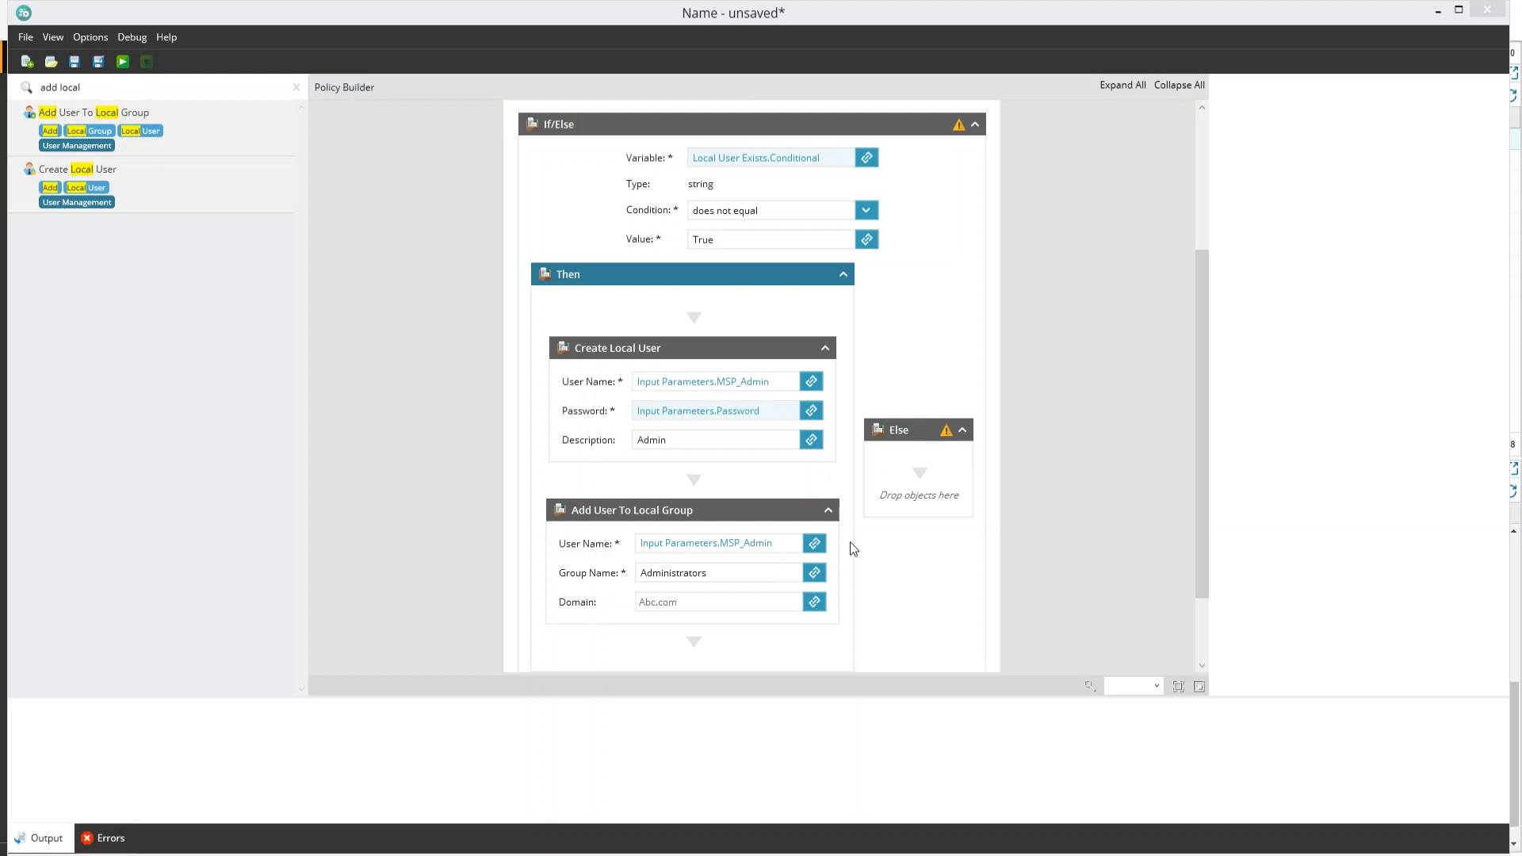
key(BackSpace)
key(BackSpace)
key(BackSpace)
key(BackSpace)
key(BackSpace)
key(BackSpace)
key(BackSpace)
key(BackSpace)
key(BackSpace)
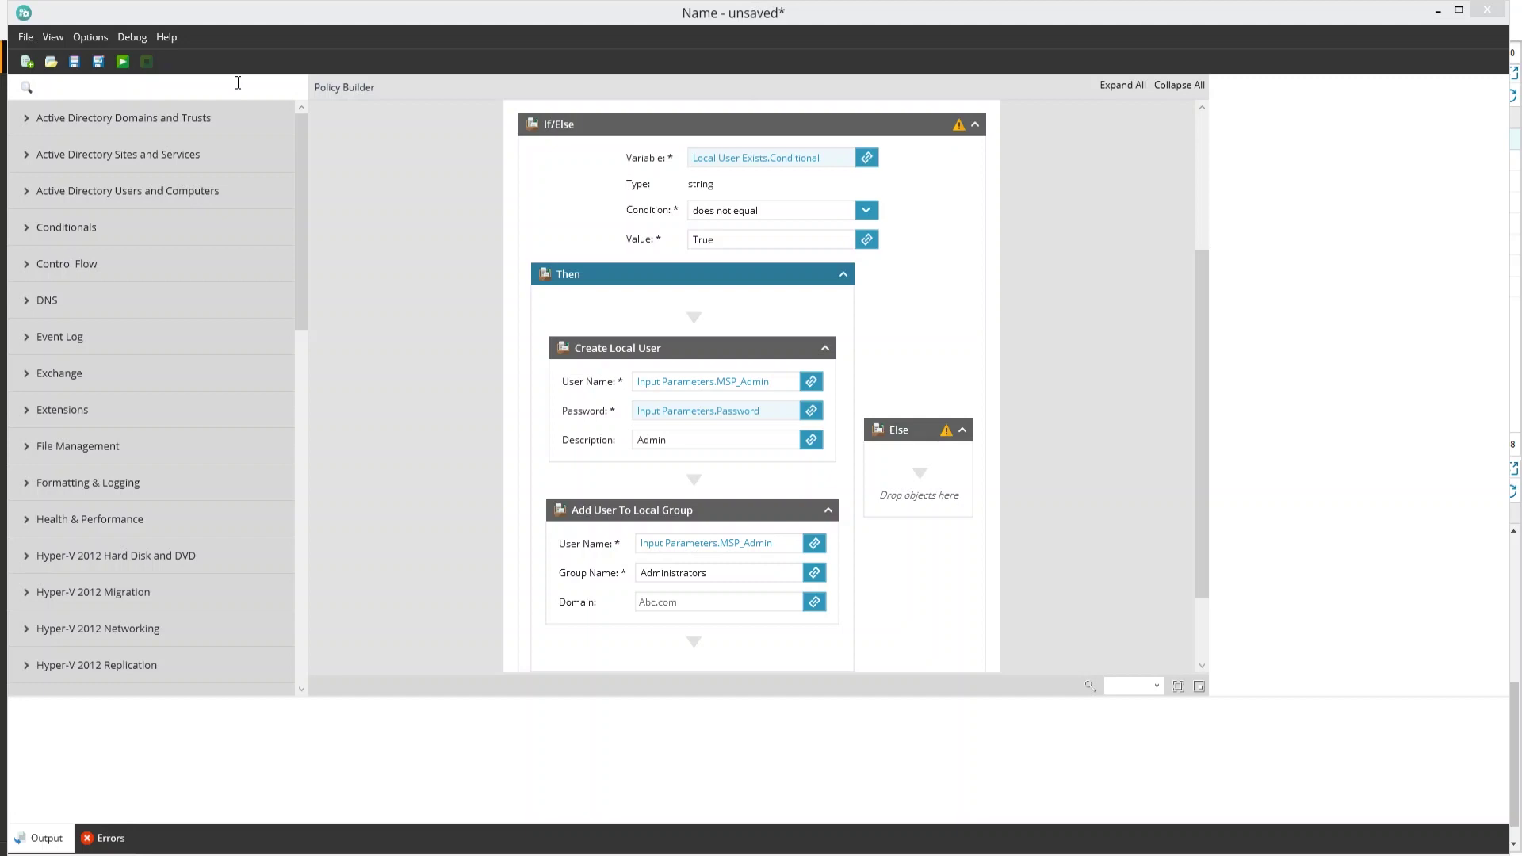
text(log)
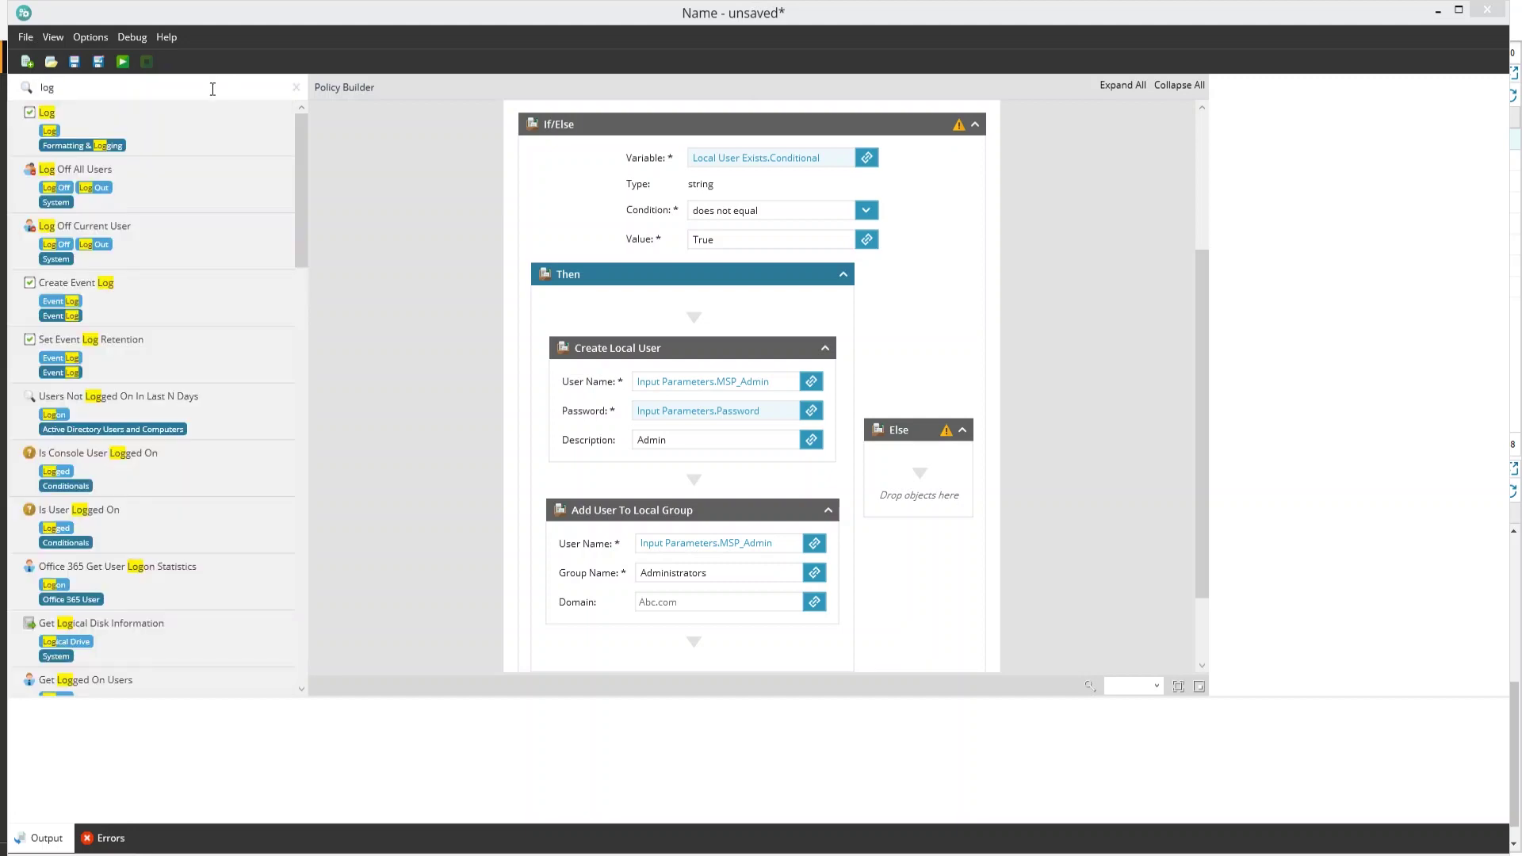
drag(121, 119, 916, 477)
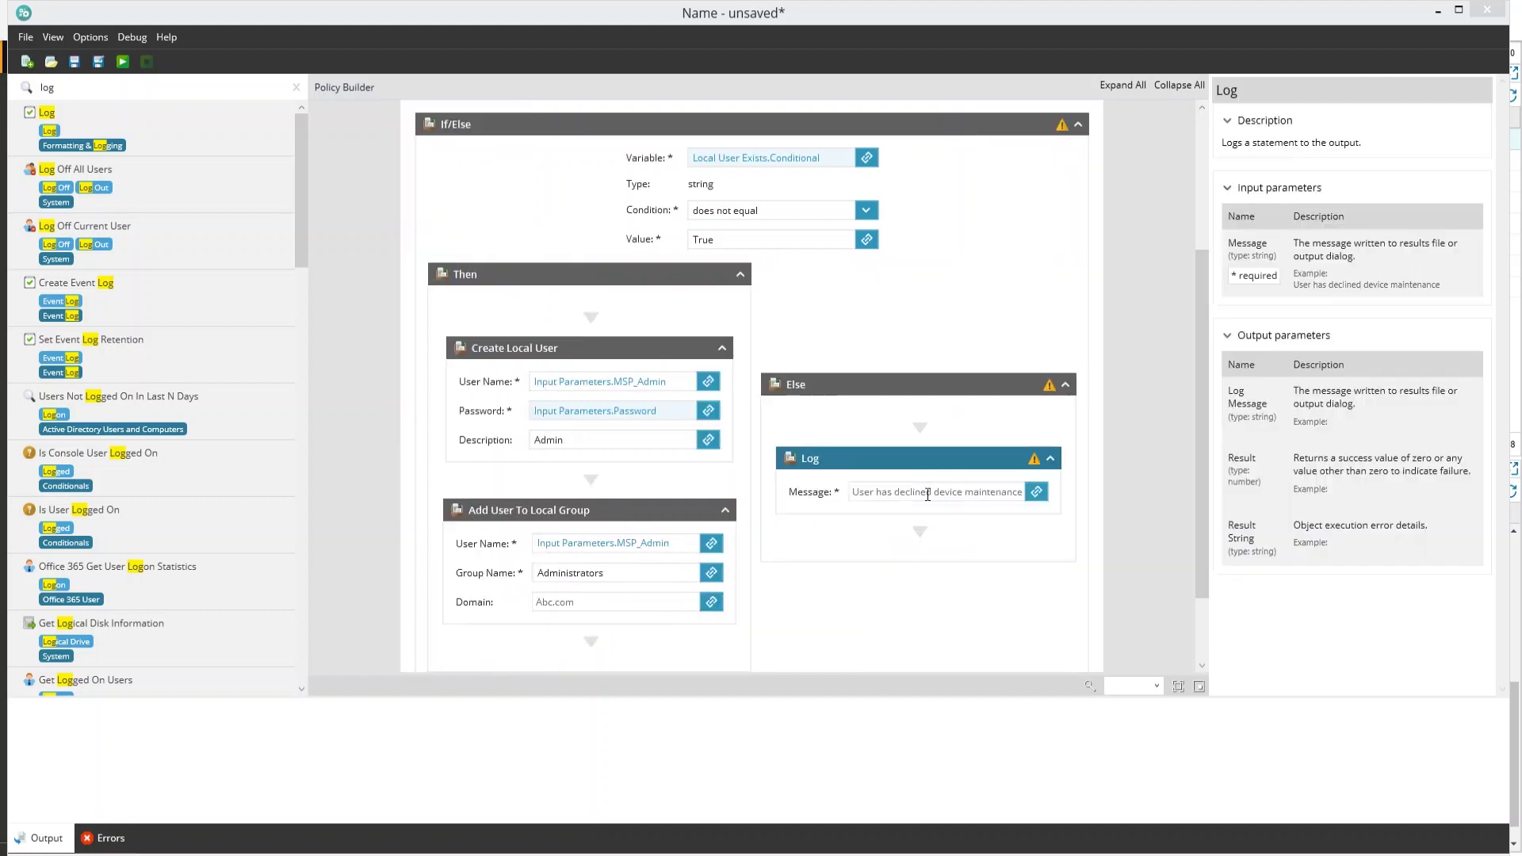
Set the message of the Log object to "WARNING: User Already Exists".
click(927, 493)
text(WARNING:)
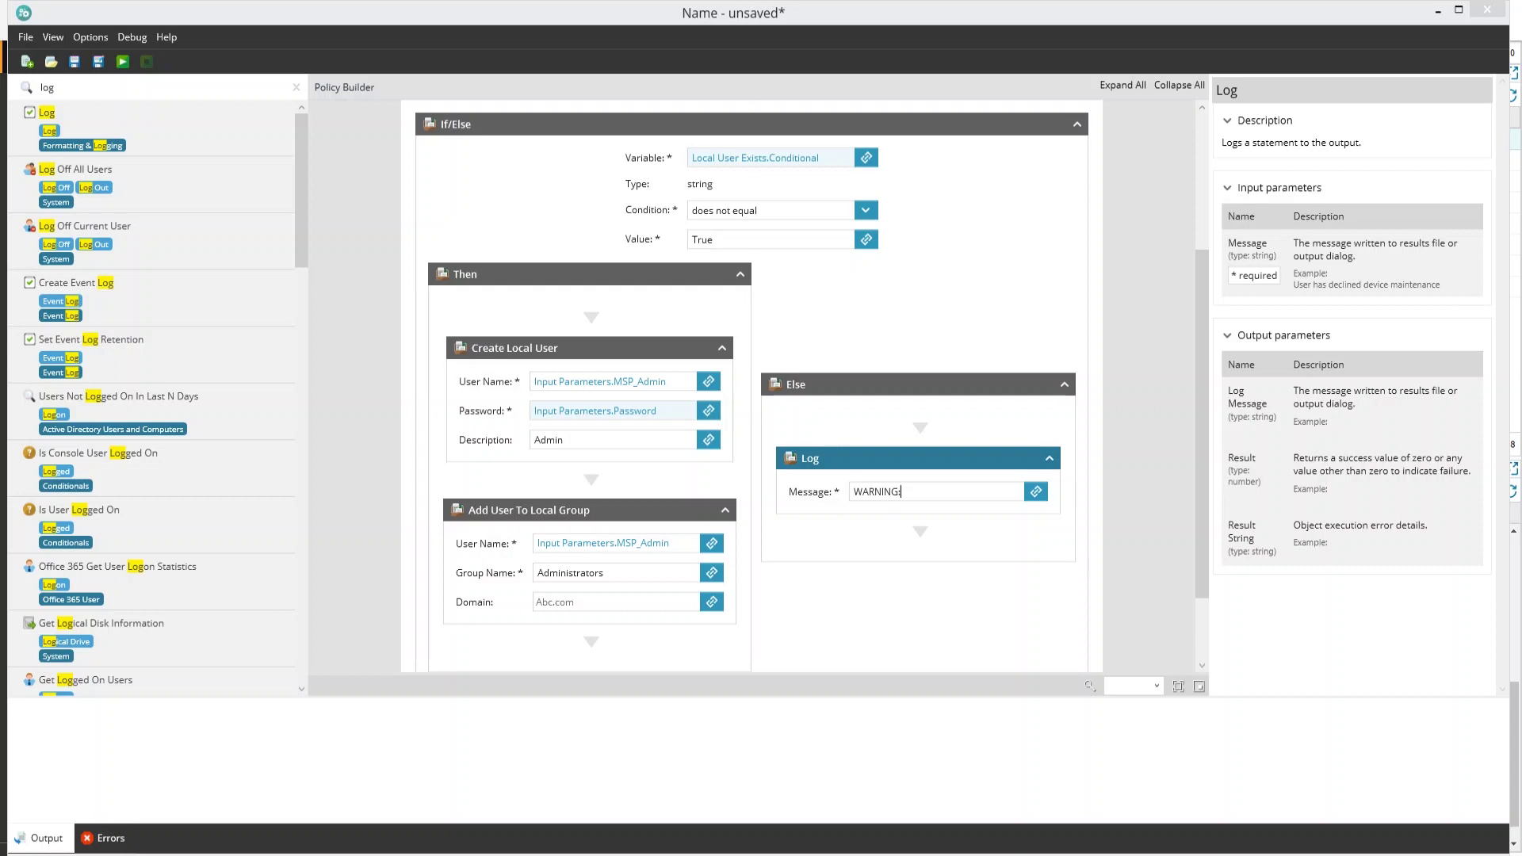
text( User)
text( Does Not)
text( Exis)
key(BackSpace)
key(BackSpace)
key(BackSpace)
key(BackSpace)
key(BackSpace)
key(BackSpace)
key(BackSpace)
key(BackSpace)
key(BackSpace)
key(BackSpace)
key(BackSpace)
key(BackSpace)
key(BackSpace)
text(Already Exists)
click(1049, 593)
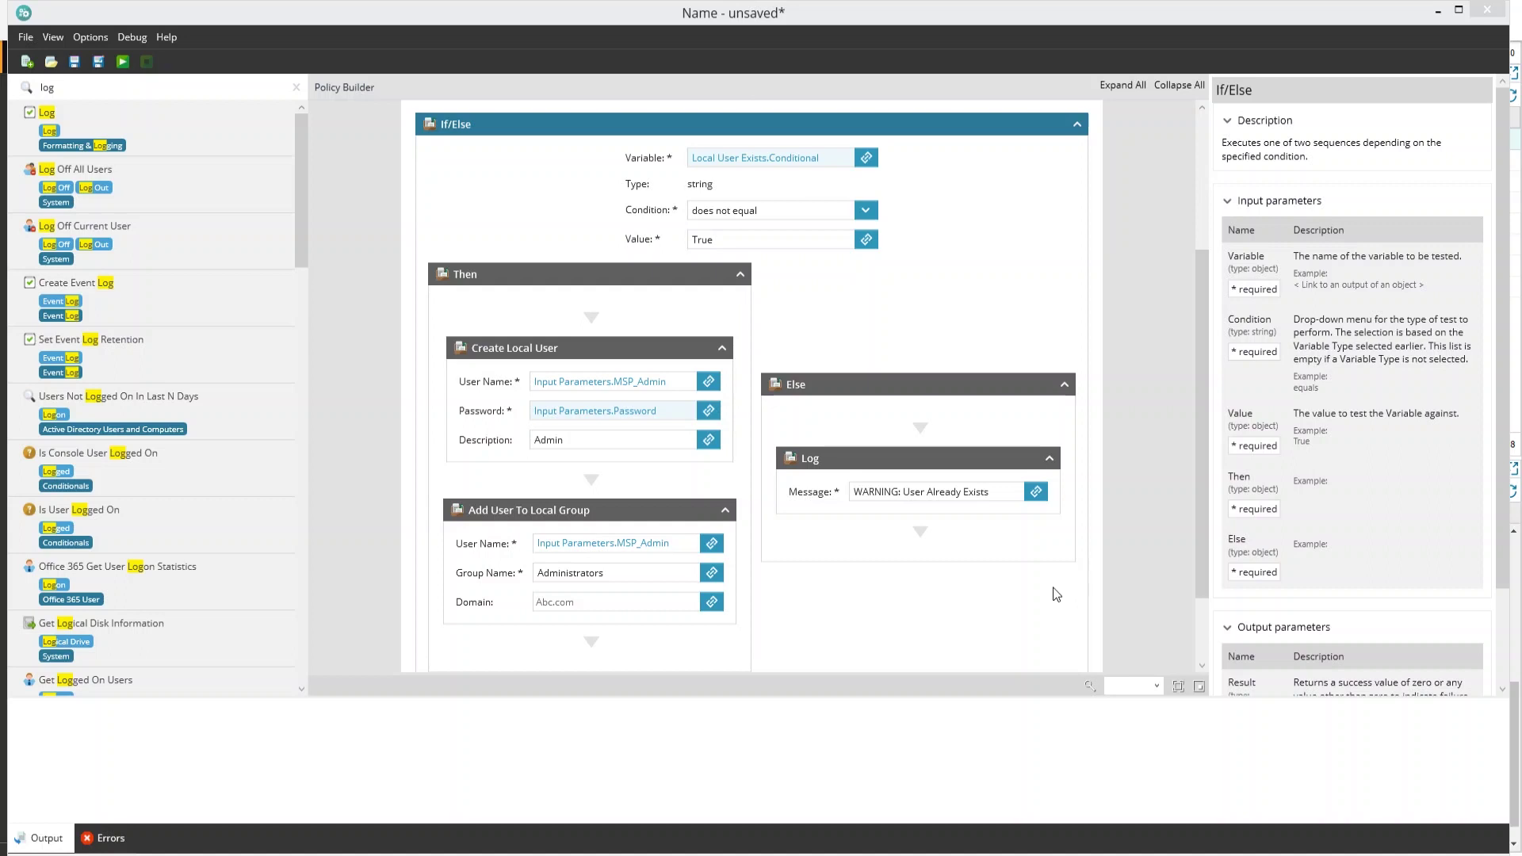
Find the Fail Policy object and place it below the Log object in the Else branch.
scroll(1055, 596, up, 1)
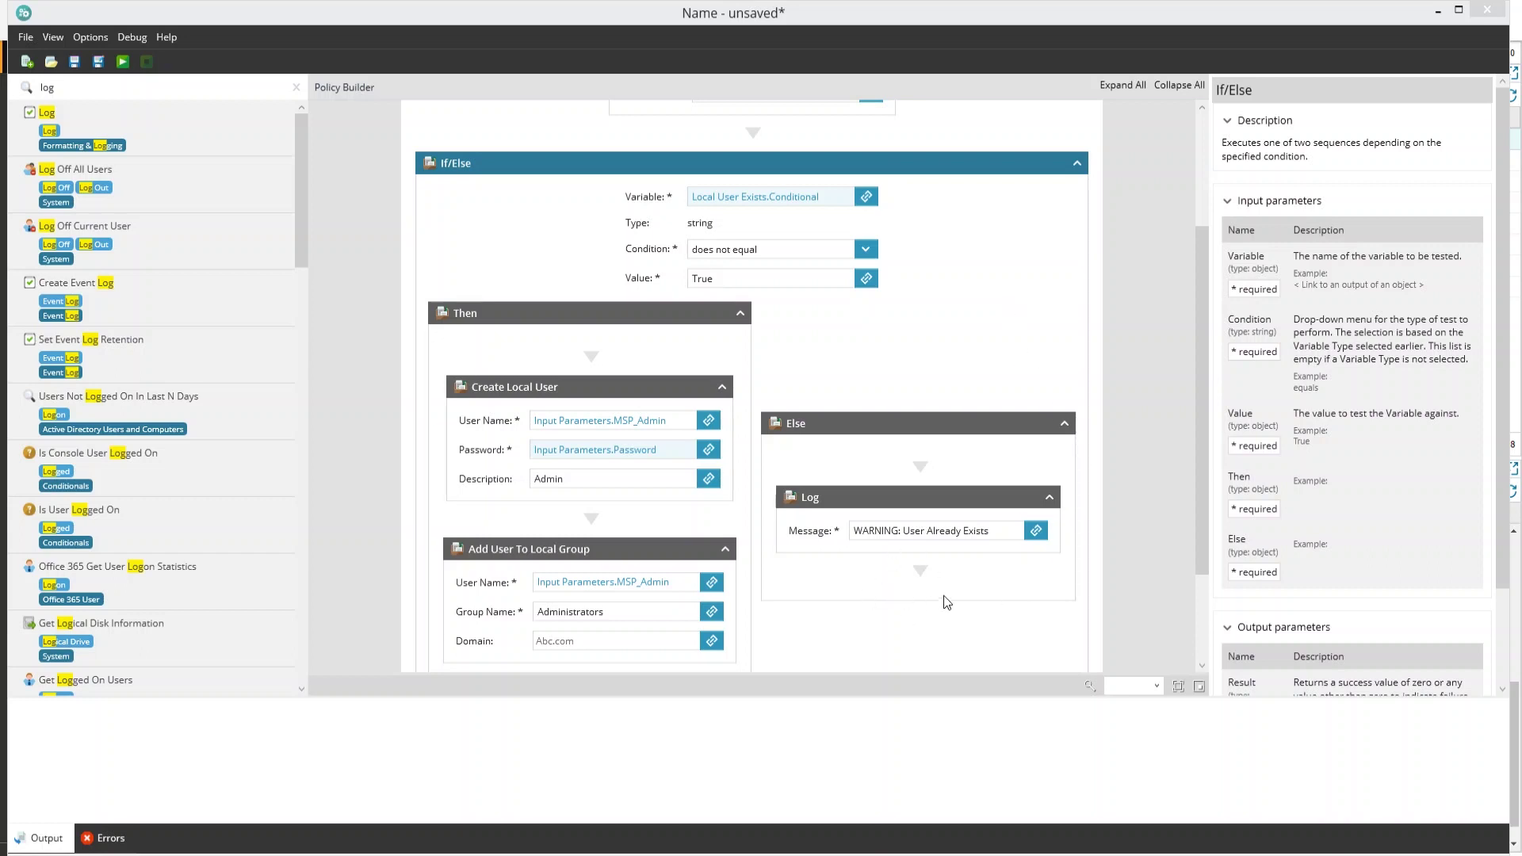
key(BackSpace)
key(BackSpace)
key(BackSpace)
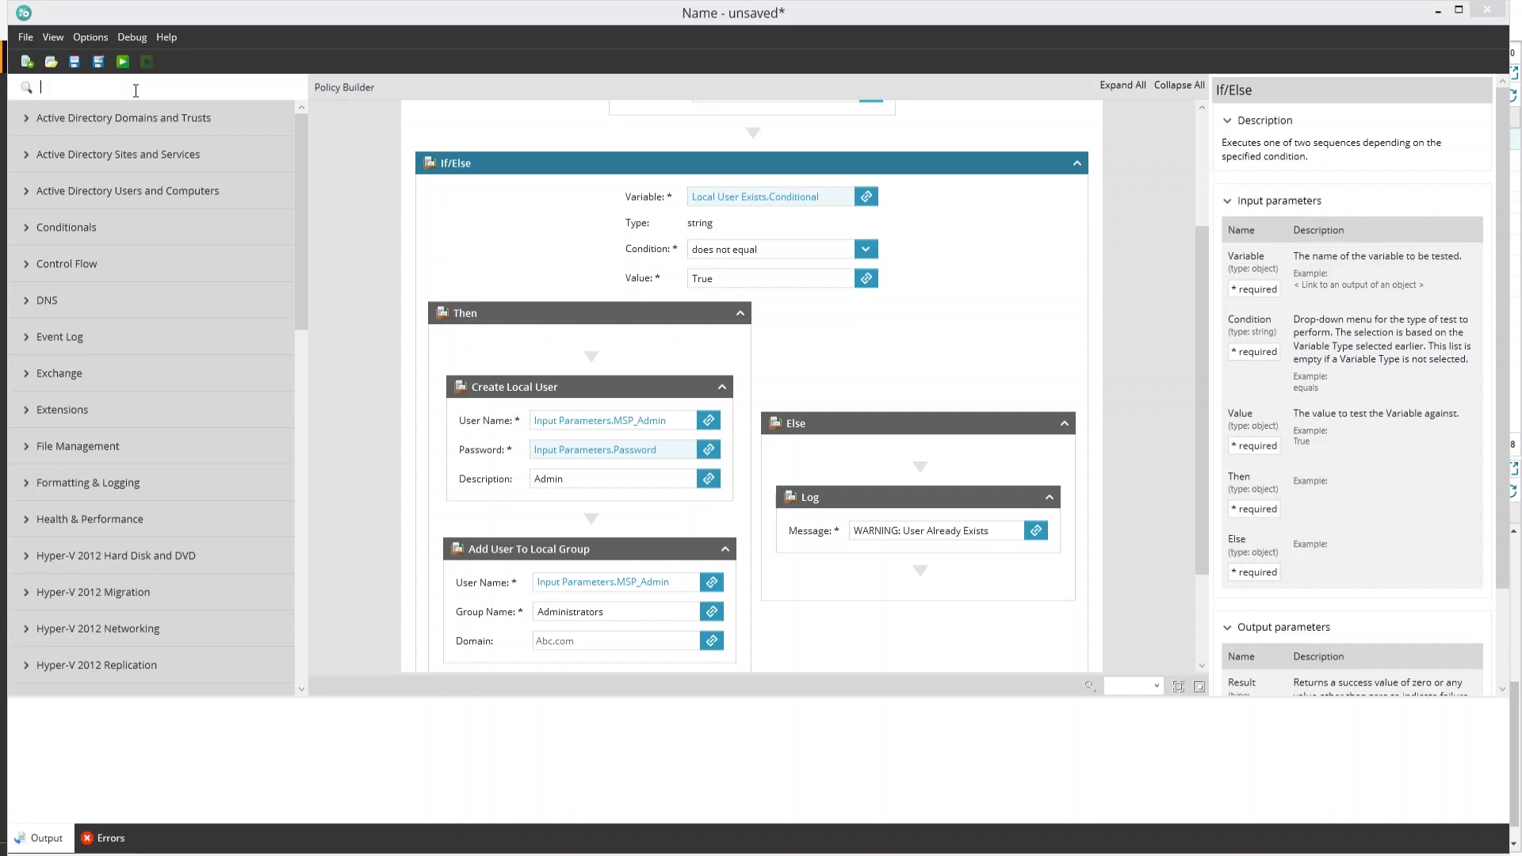
text(ail)
drag(156, 121, 891, 568)
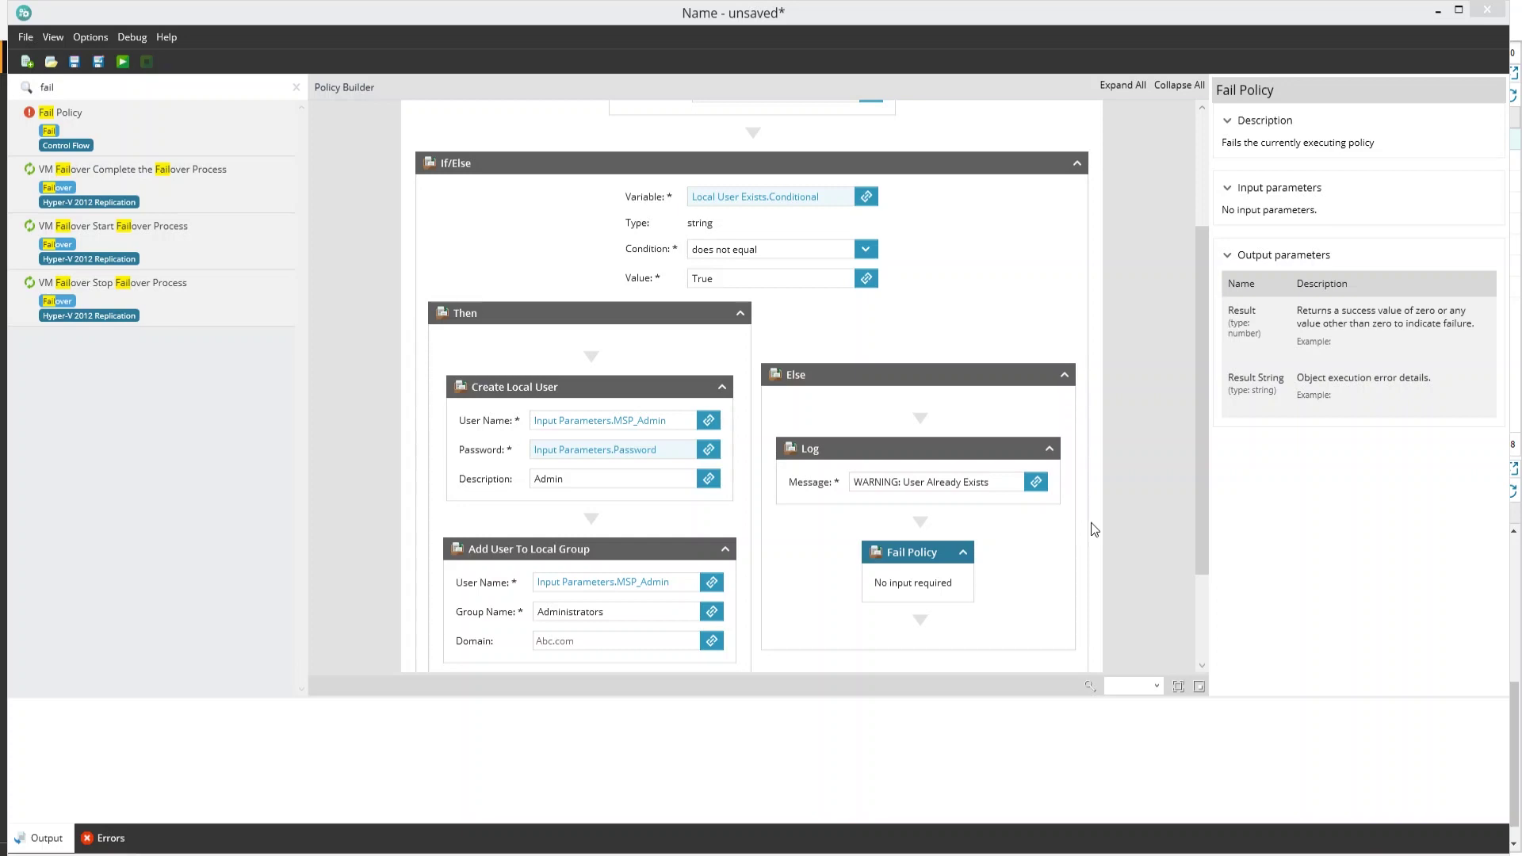
Review the policy from input to output and search the object library for "download".
scroll(1095, 529, up, 3)
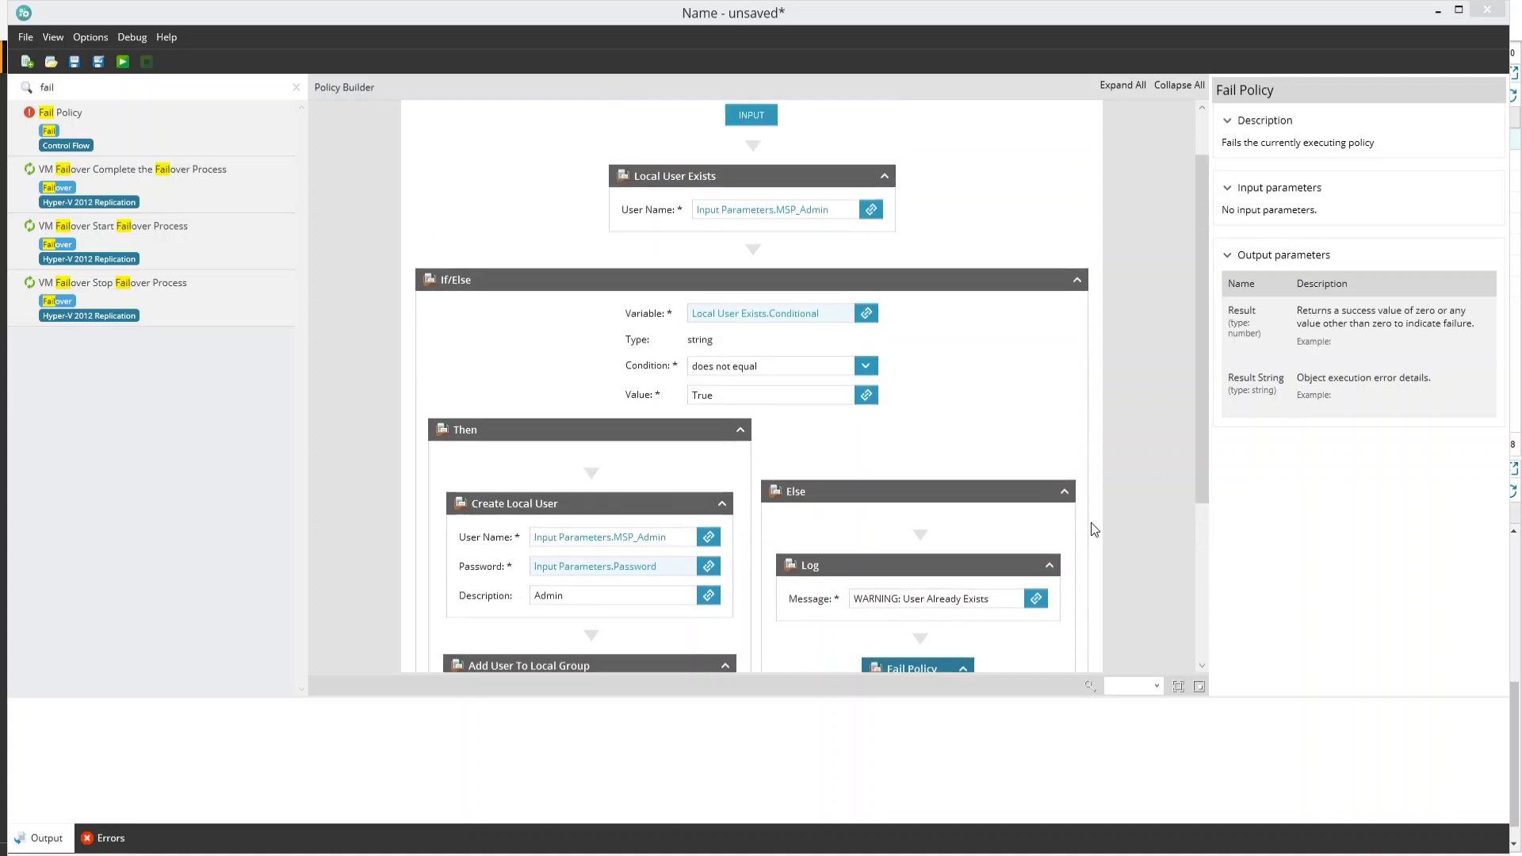
scroll(1094, 530, up, 2)
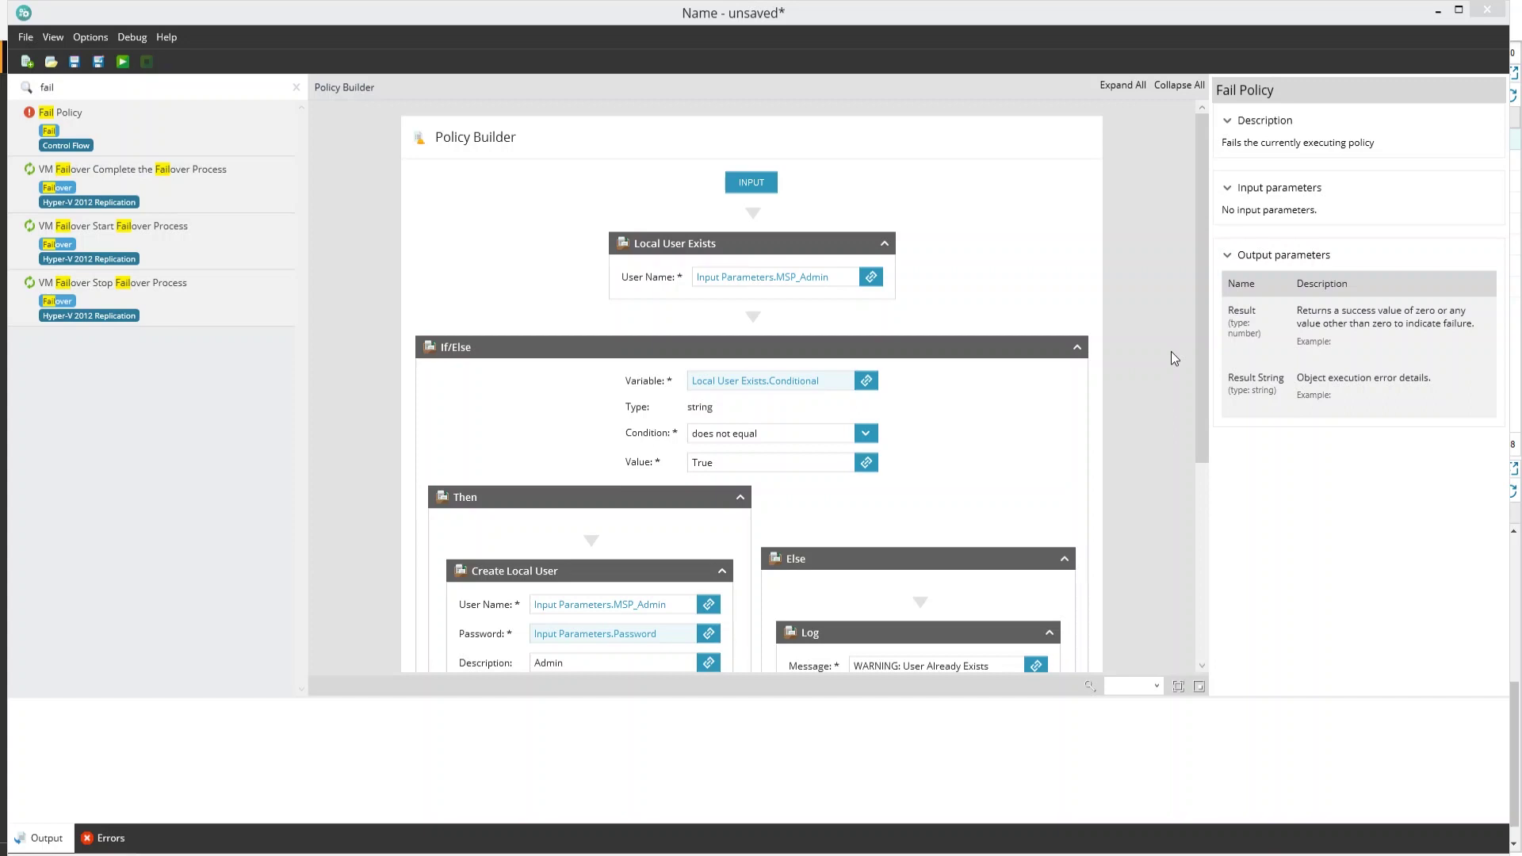
drag(1202, 344, 1200, 562)
drag(1207, 532, 1220, 305)
key(ctrl+a)
text(do)
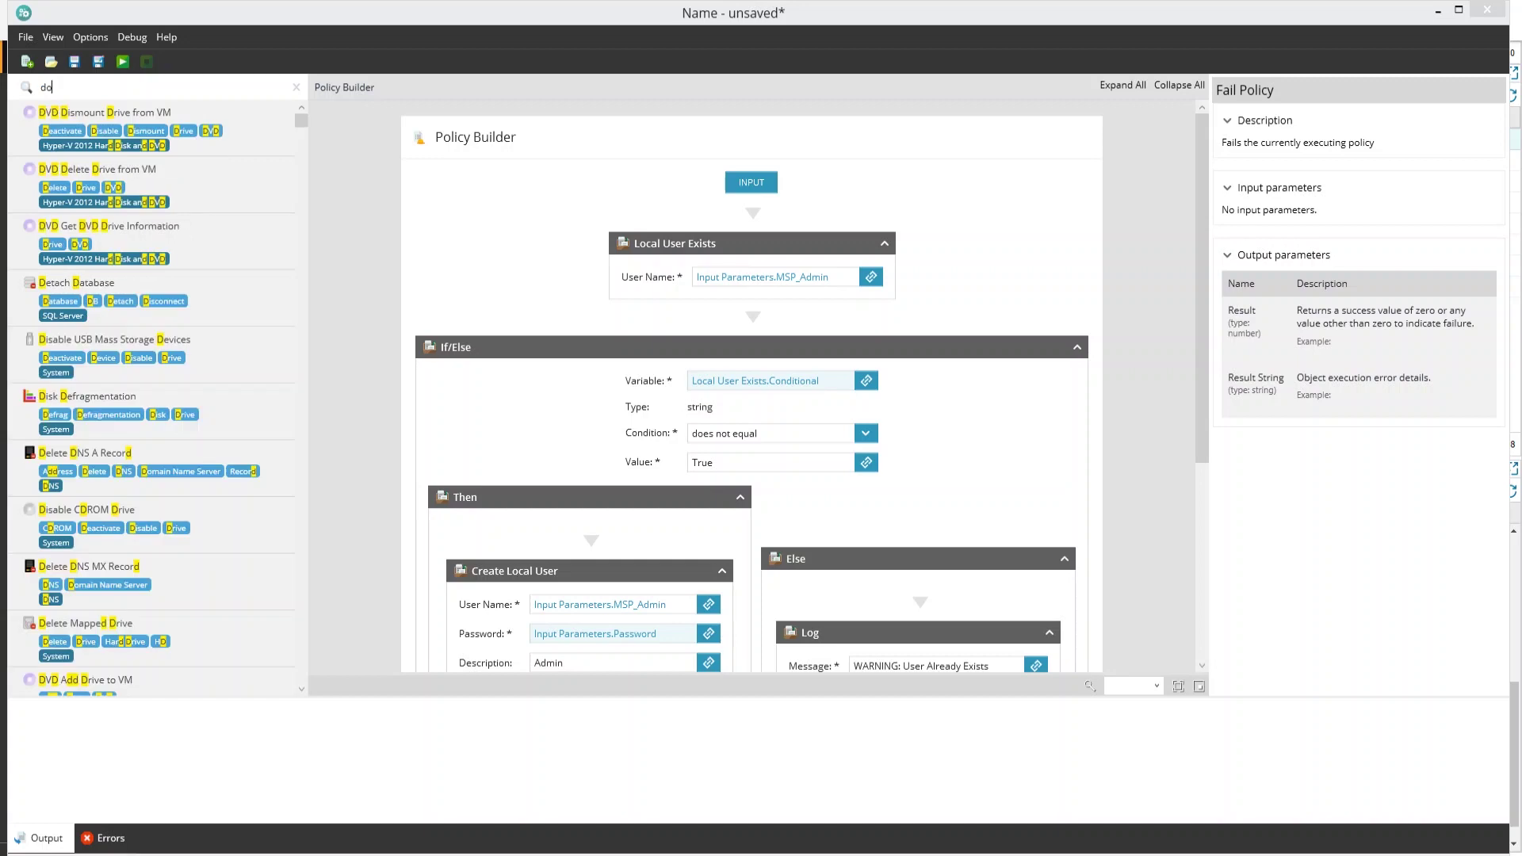
text(wnload)
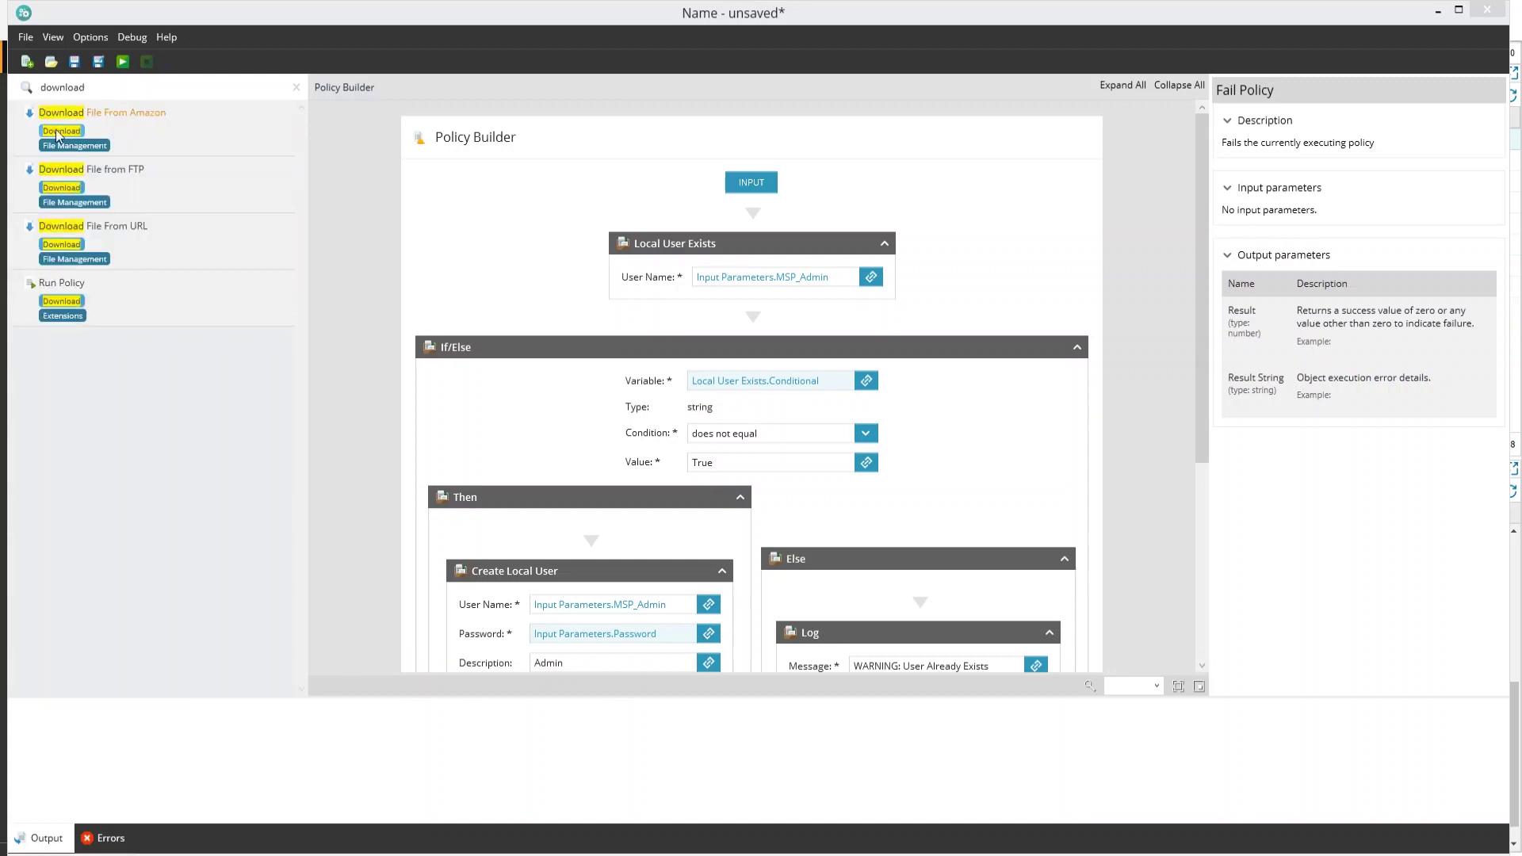
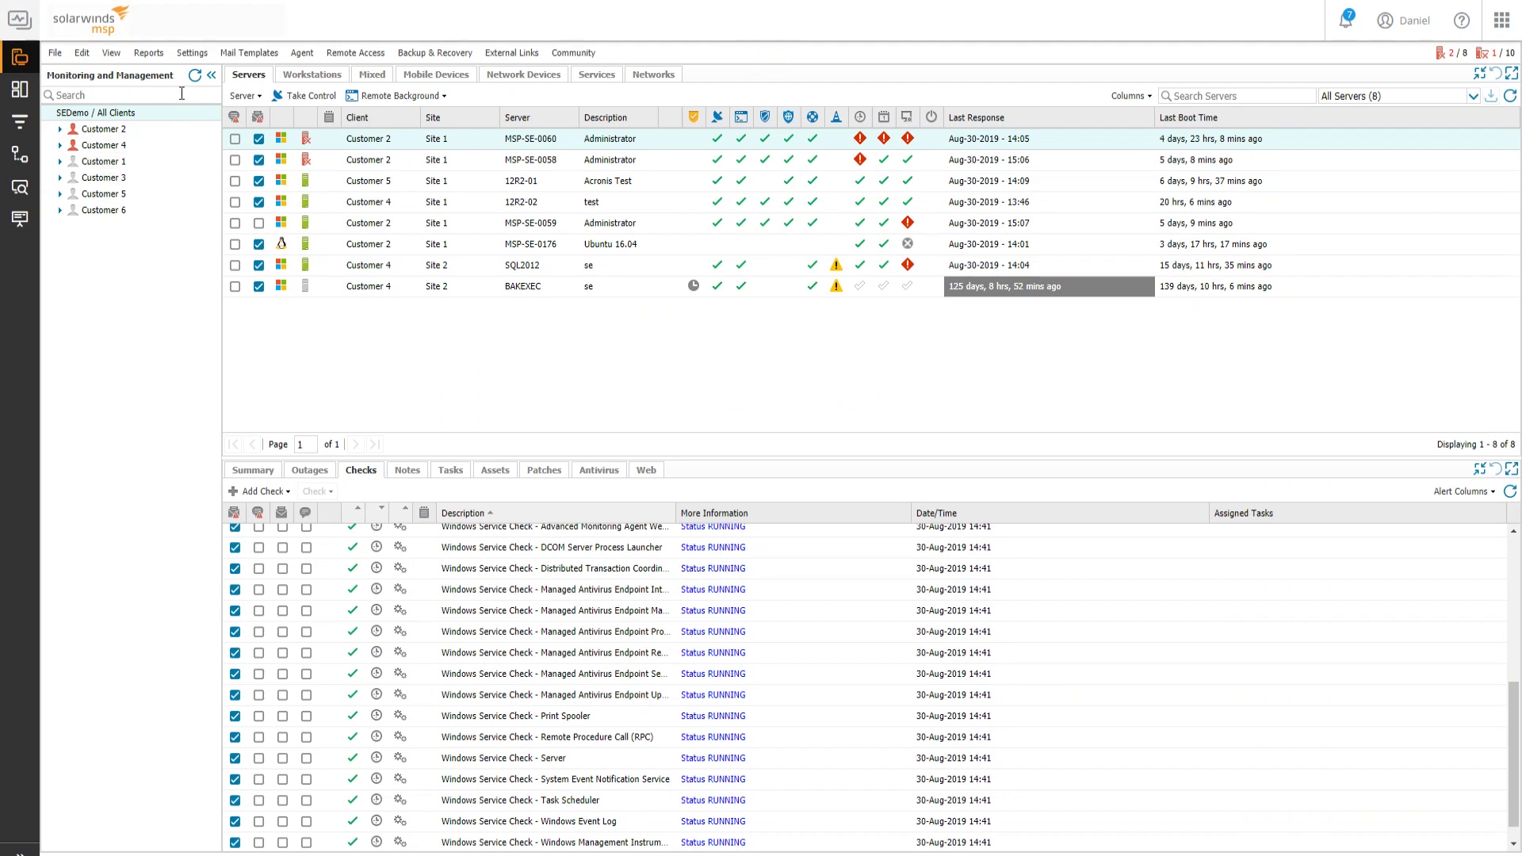
Switch to the SolarWinds dashboard, view the Script Manager's form for adding a user defined script, and close both without saving.
click(194, 56)
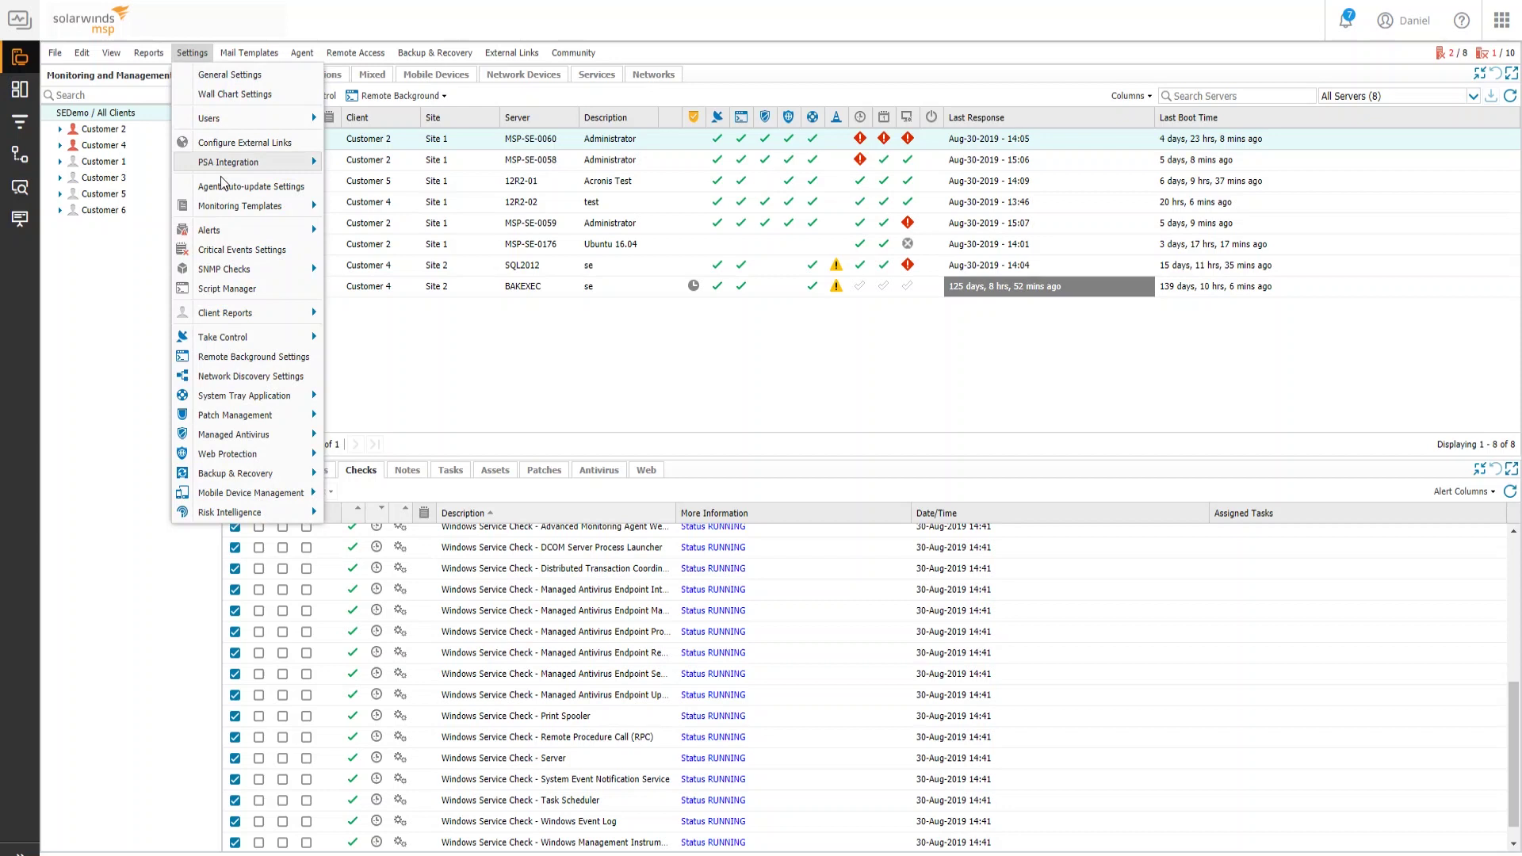
click(232, 290)
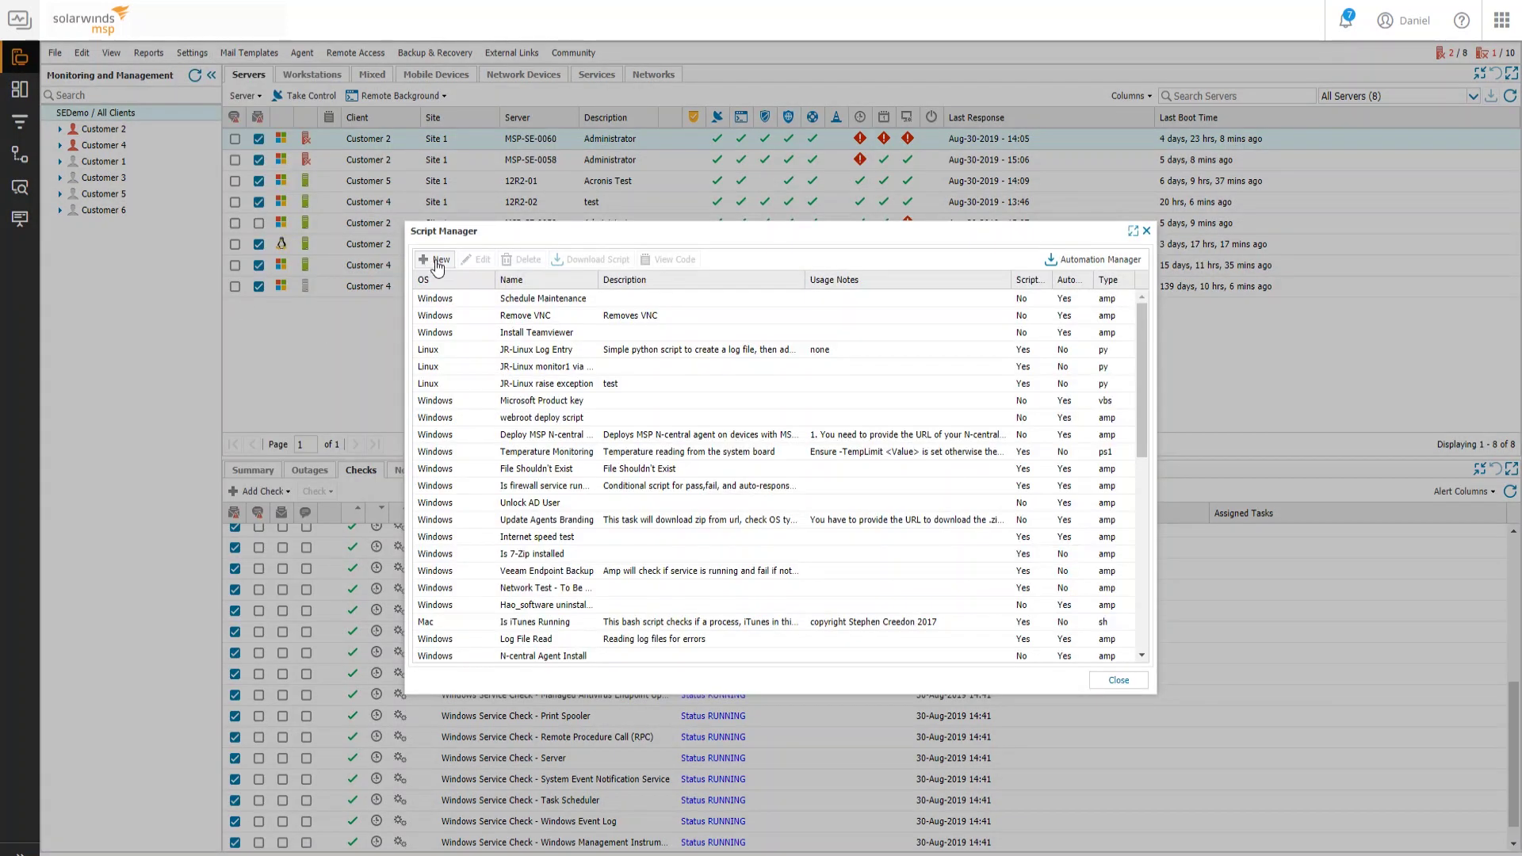
click(436, 260)
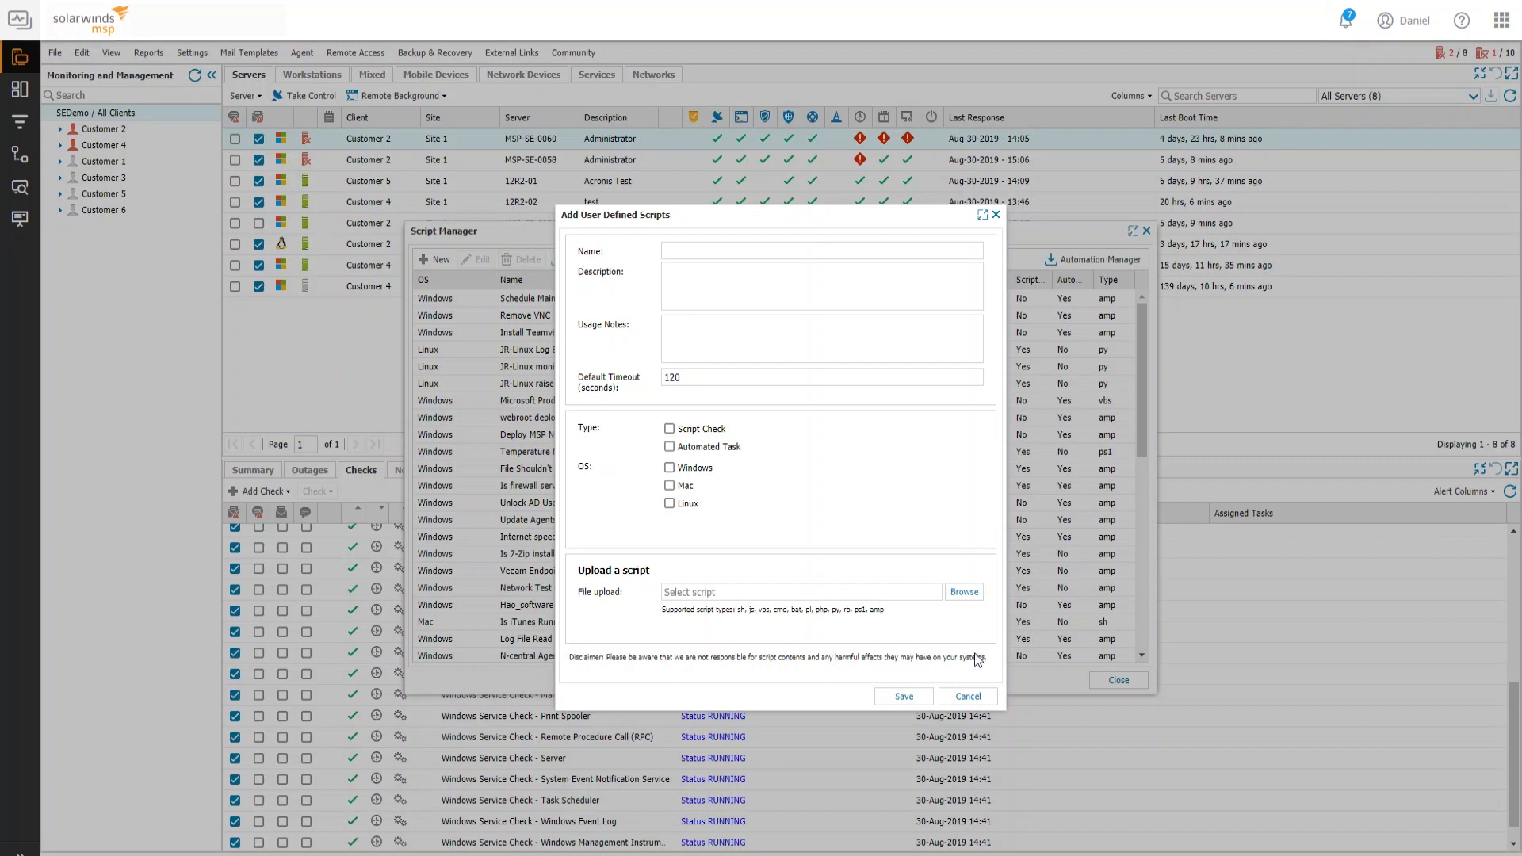
click(971, 697)
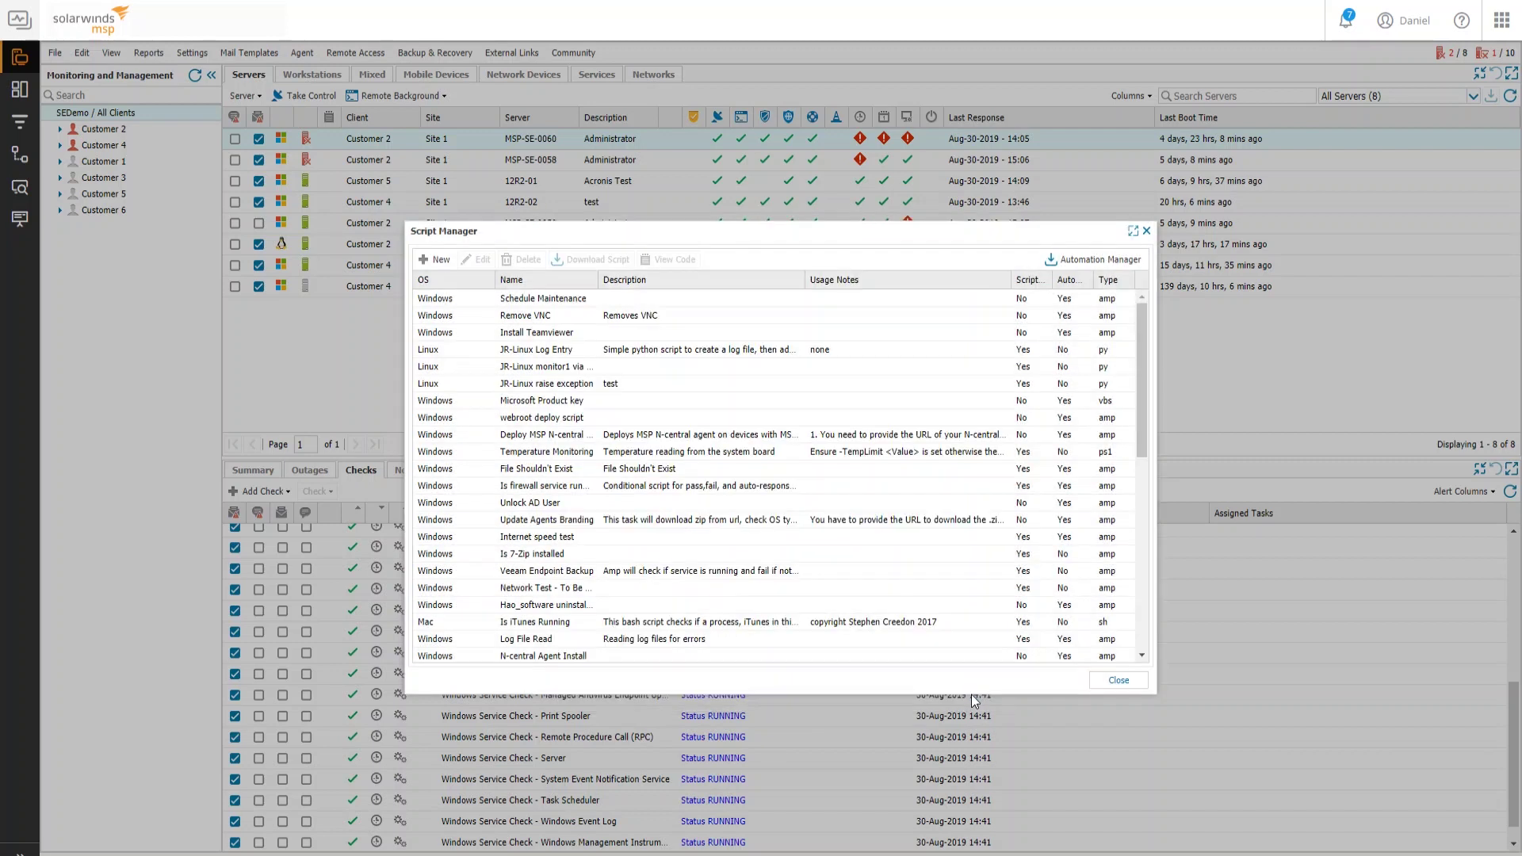
click(1110, 683)
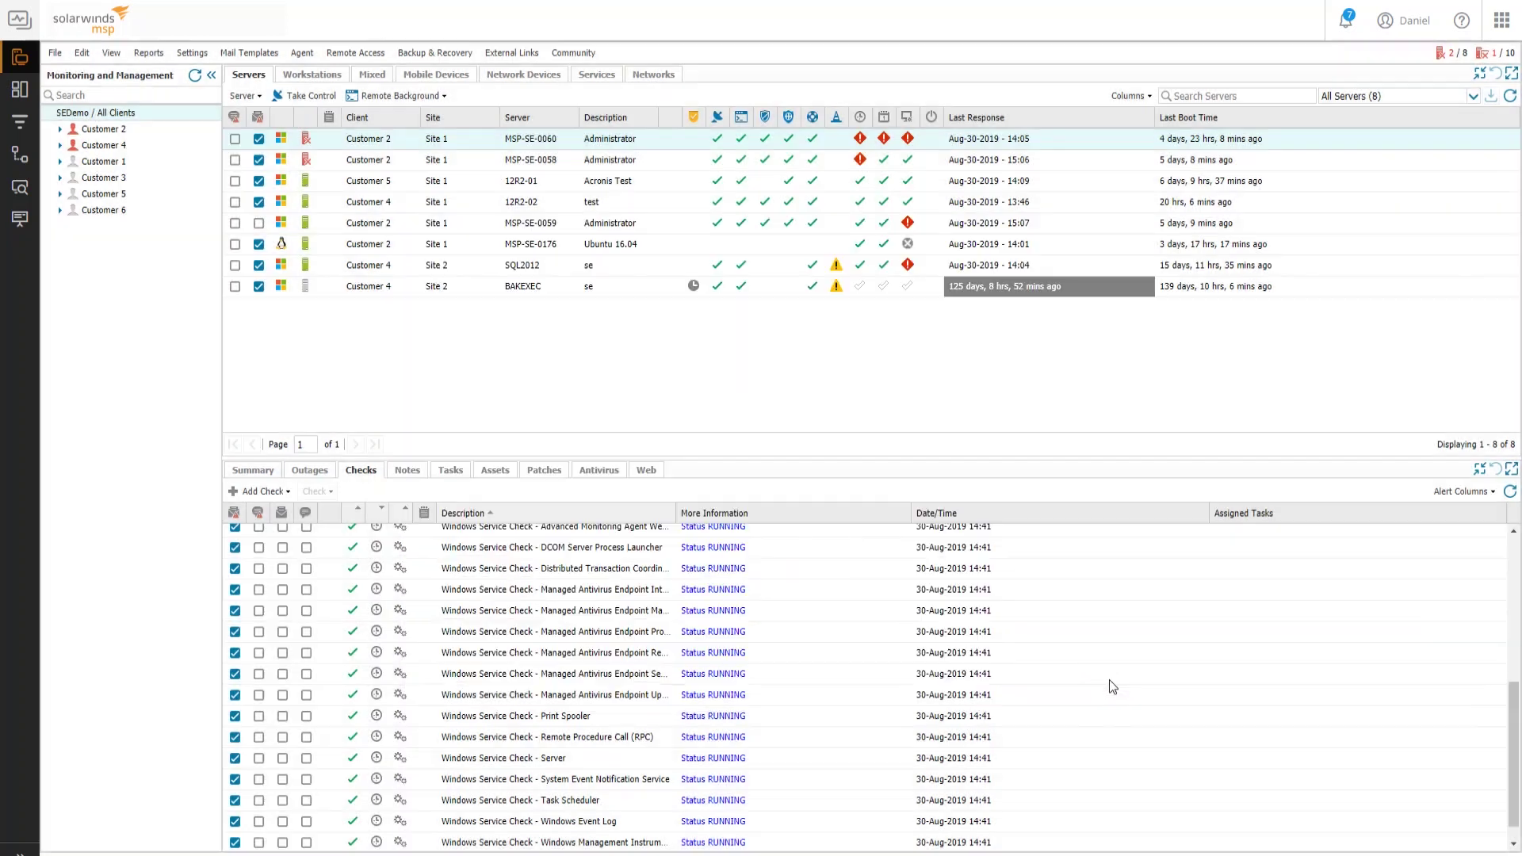